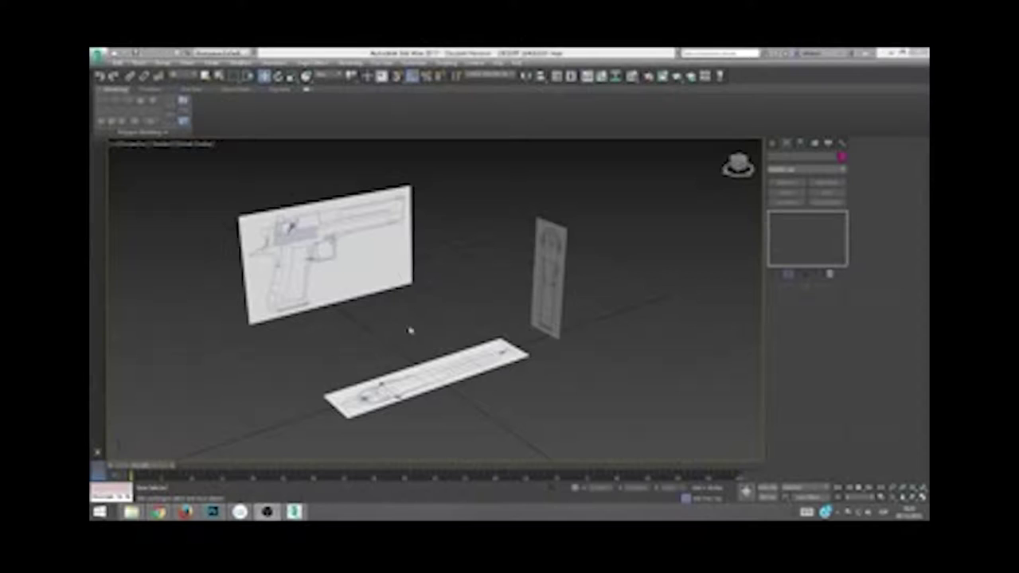
Step: Create a box over the reference and show it see-through in the Front view
middle_drag(410, 330, 424, 326)
click(772, 143)
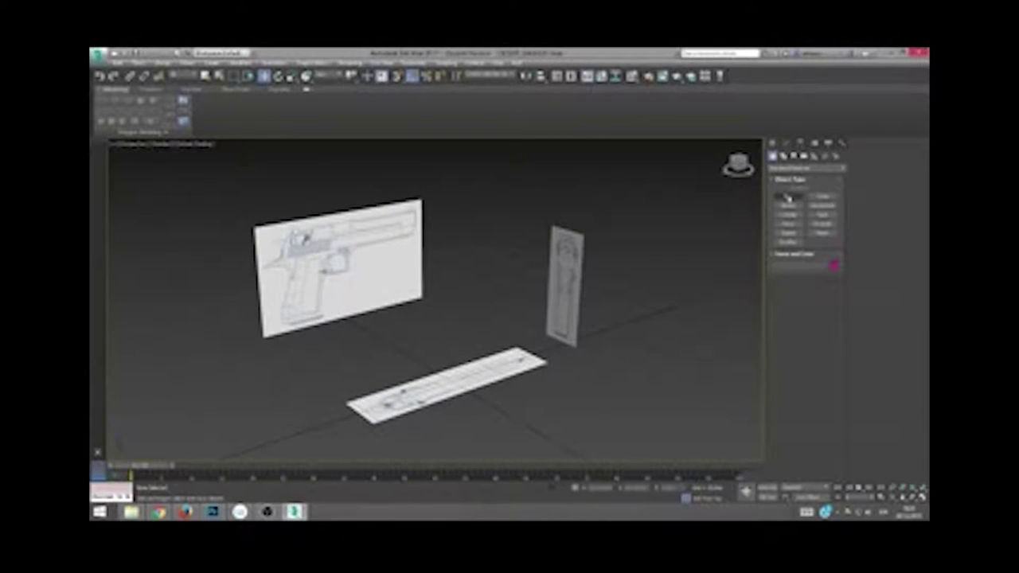
click(788, 197)
drag(466, 362, 441, 414)
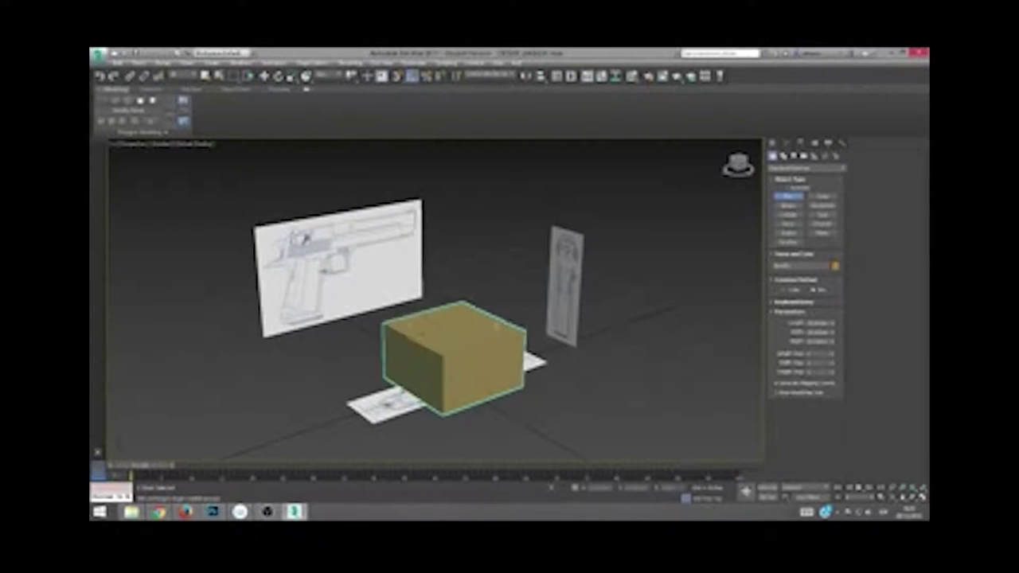
click(587, 388)
key(t)
key(f)
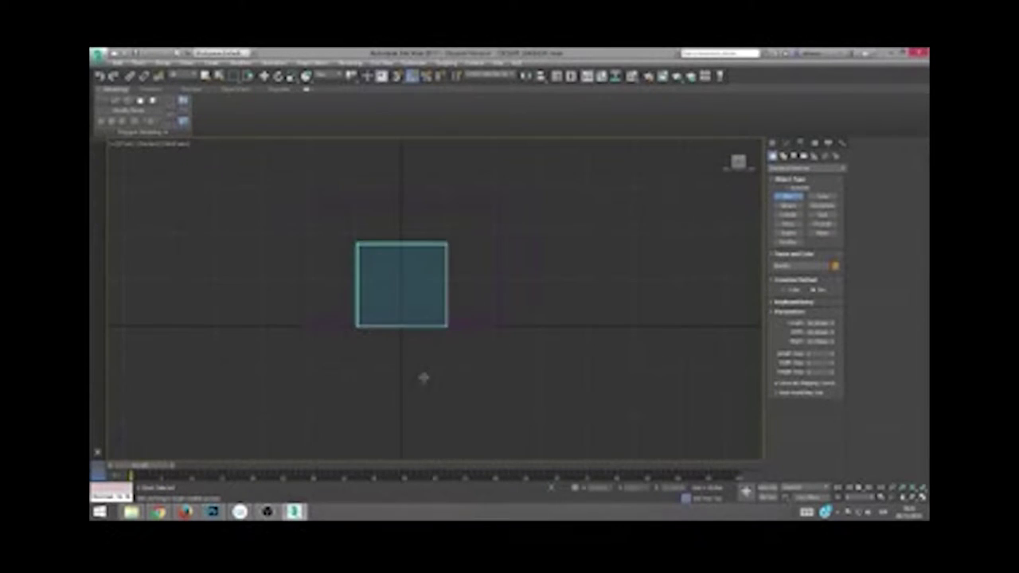
key(alt+x)
key(w)
scroll(389, 299, up, 3)
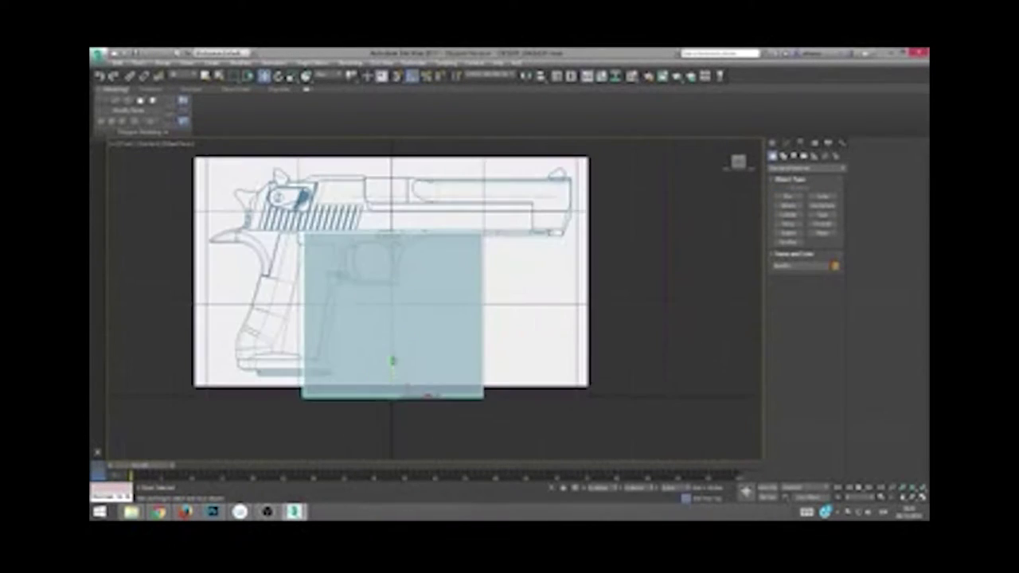
mouse_move(429, 406)
mouse_down()
mouse_move(428, 342)
mouse_move(430, 382)
mouse_up()
Step: Move and scale the box into a thin slab over the slide's front and width
key(r)
key(w)
mouse_move(428, 342)
mouse_down()
mouse_move(428, 234)
mouse_move(513, 239)
mouse_up()
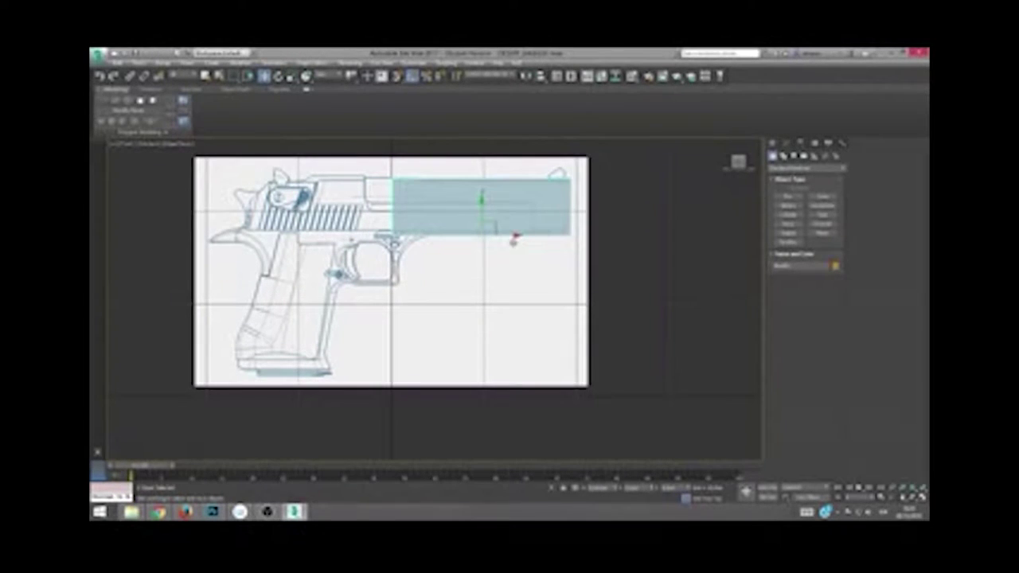
key(l)
key(t)
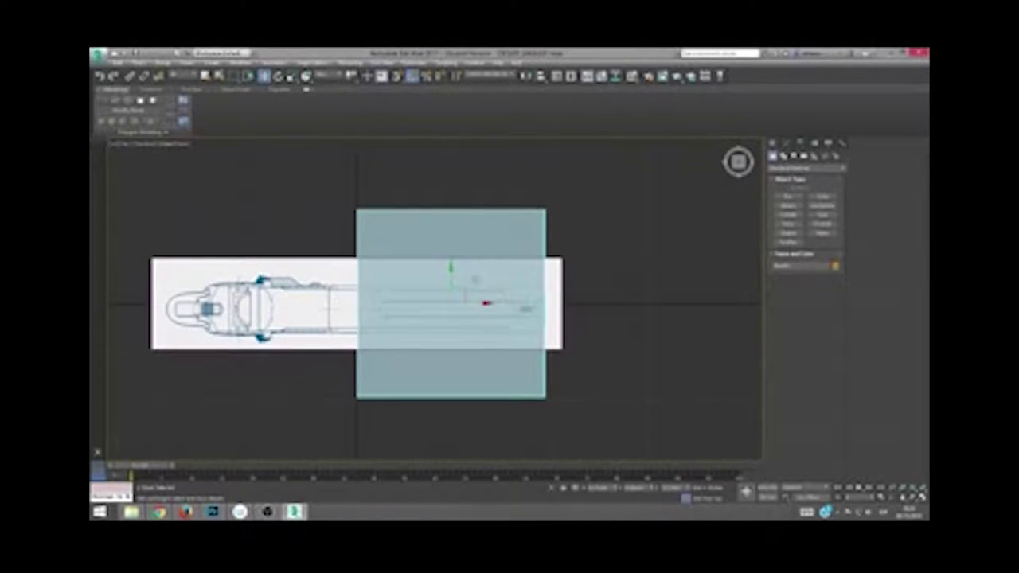
key(r)
drag(442, 318, 442, 357)
Step: Nudge the reference plane into line with the slide, adjust its object properties, and reselect the box
click(334, 338)
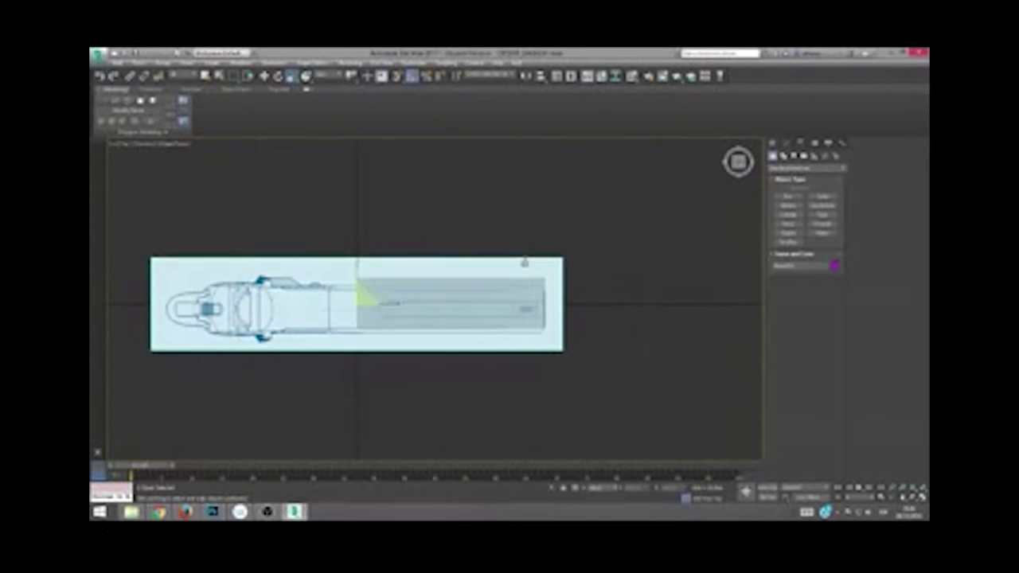
key(w)
drag(358, 280, 358, 274)
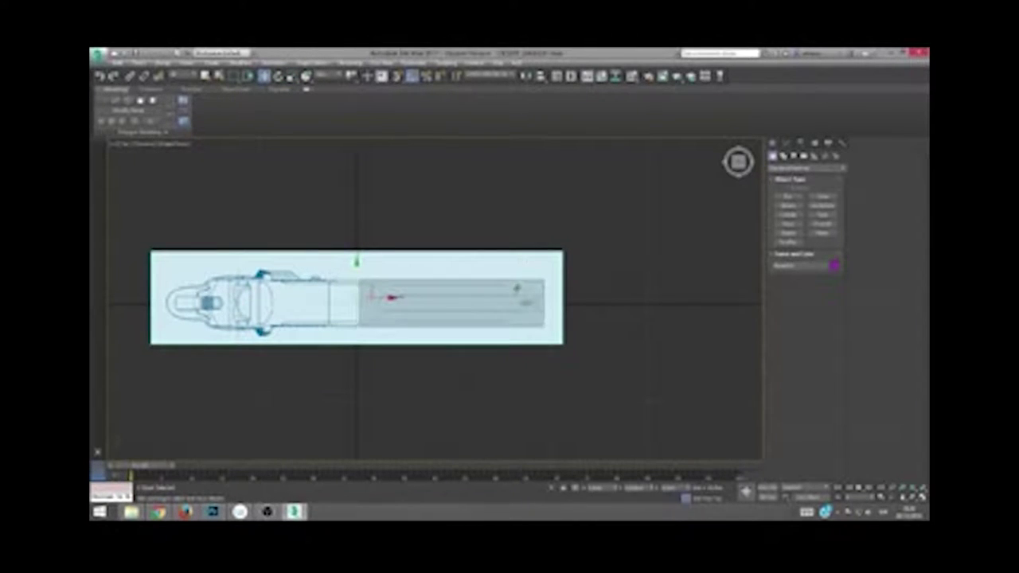
click(828, 142)
right_click(545, 266)
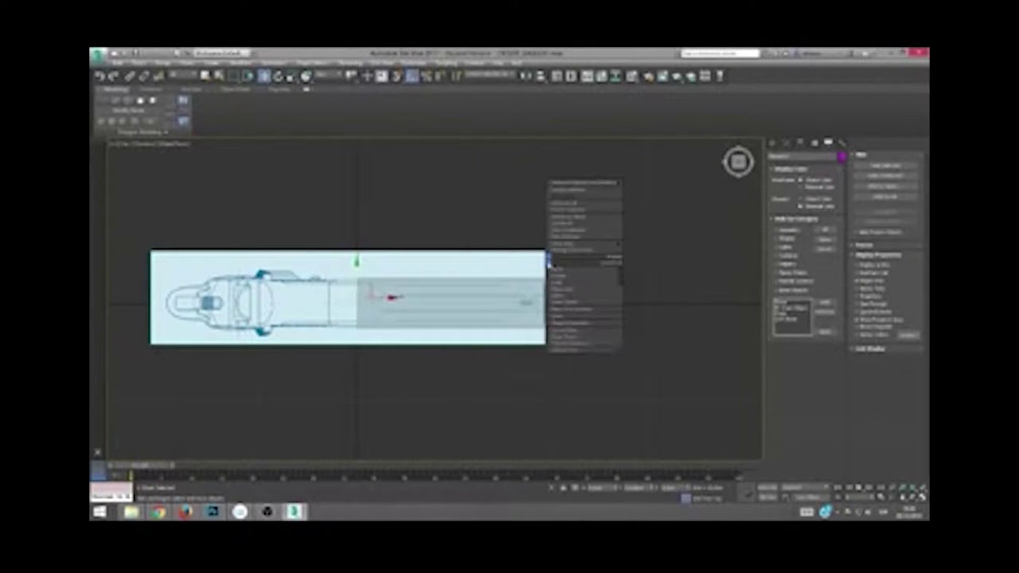
click(573, 328)
click(538, 402)
click(466, 268)
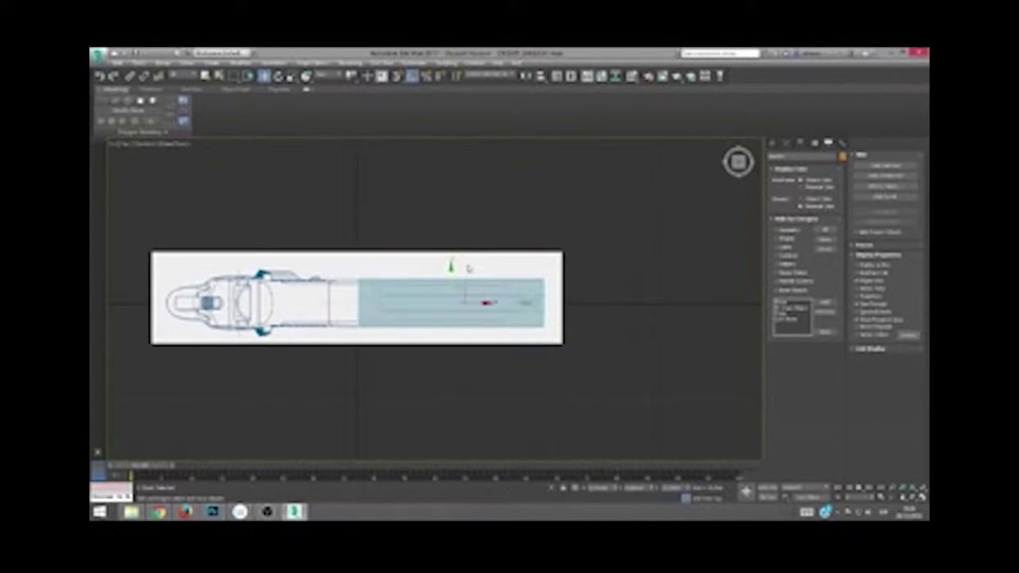
Step: Convert the box to an editable poly and stretch it left along the whole slide
key(p)
key(f)
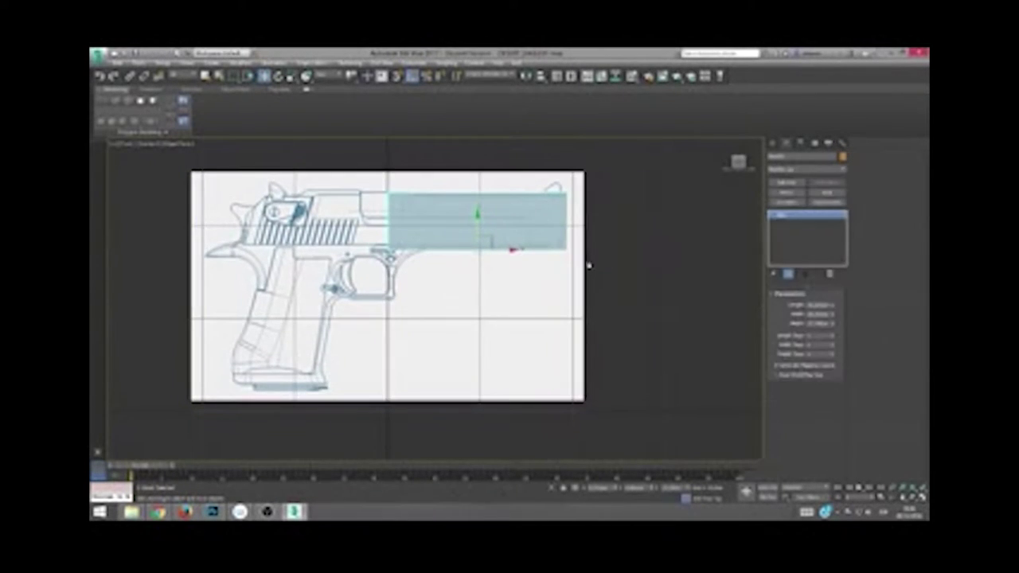
key(1)
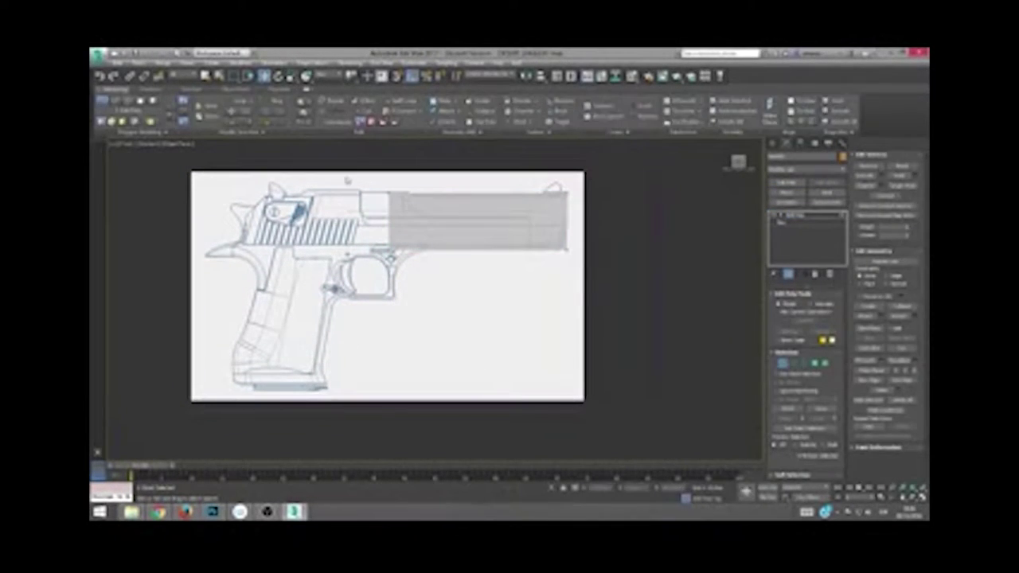
mouse_move(390, 221)
mouse_down()
mouse_move(227, 222)
mouse_move(254, 221)
mouse_up()
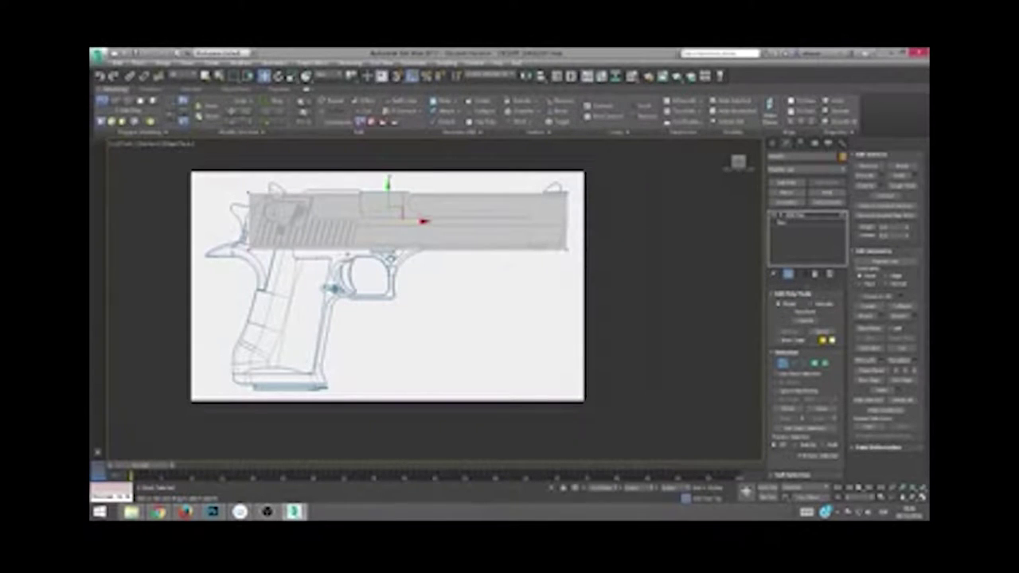
drag(231, 179, 310, 322)
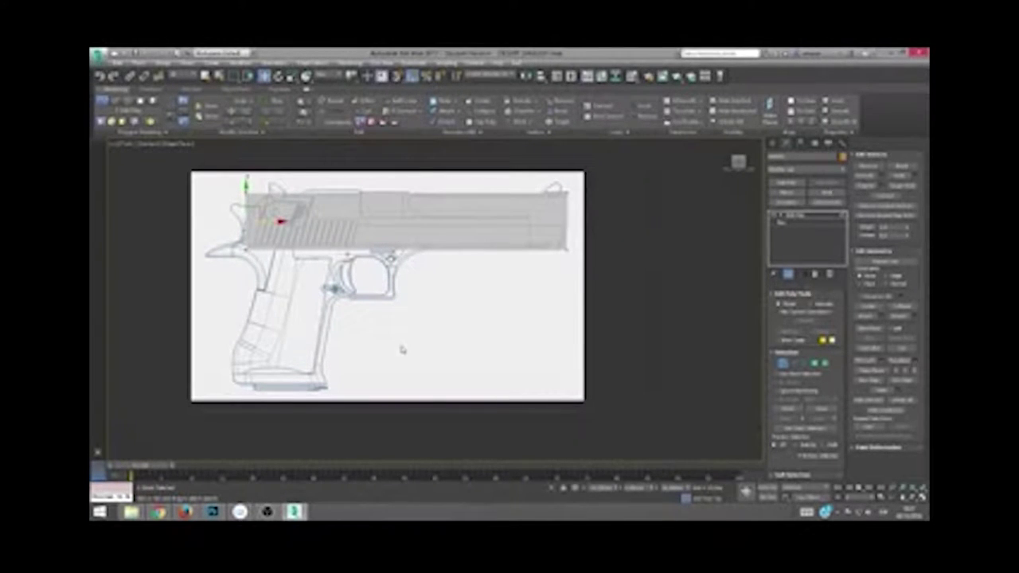
click(403, 101)
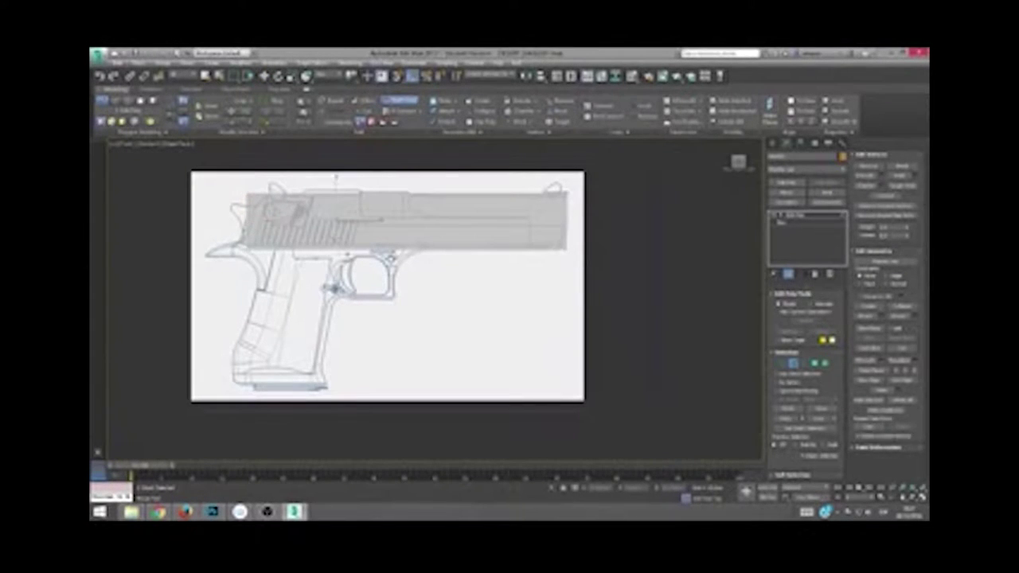
Step: Extrude the block's underside down over the pistol grip
key(alt+w)
key(alt+w)
alt+middle_drag(371, 409, 375, 412)
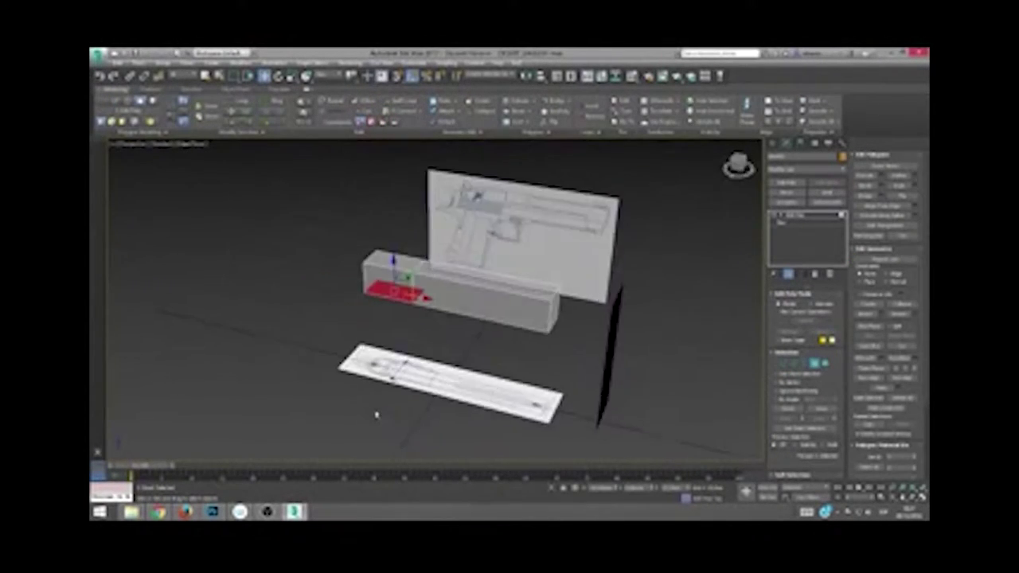
key(f)
click(883, 181)
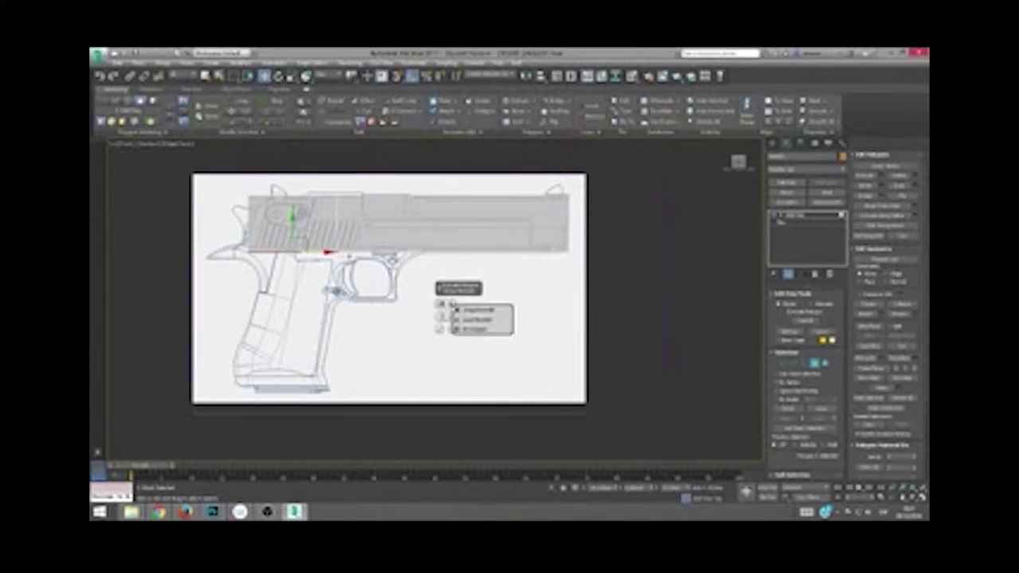
drag(452, 317, 423, 404)
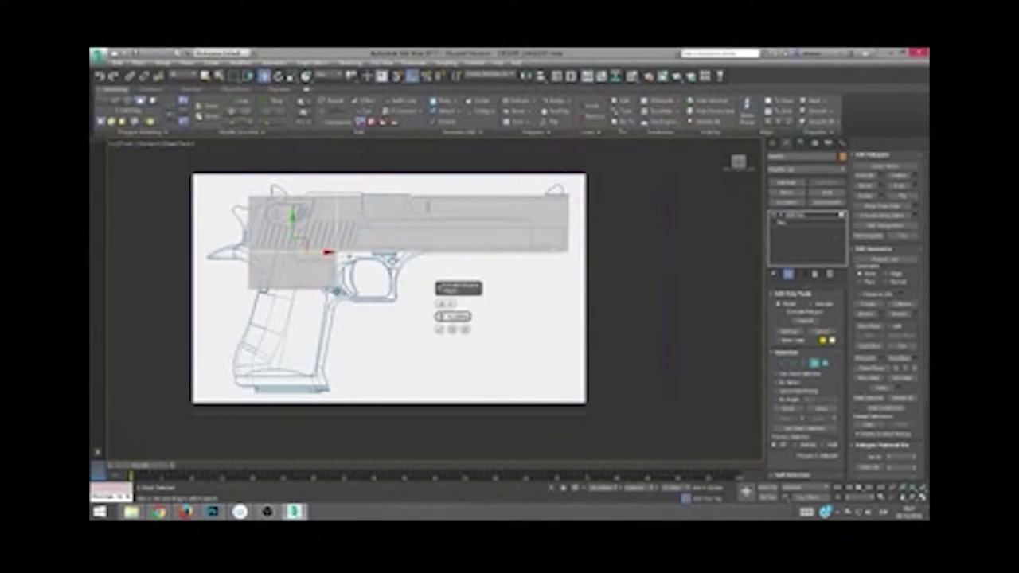
click(440, 331)
Step: Check the extruded grip, then select a vertex at the slide's rear in Vertex mode
alt+middle_drag(439, 330, 450, 348)
key(f)
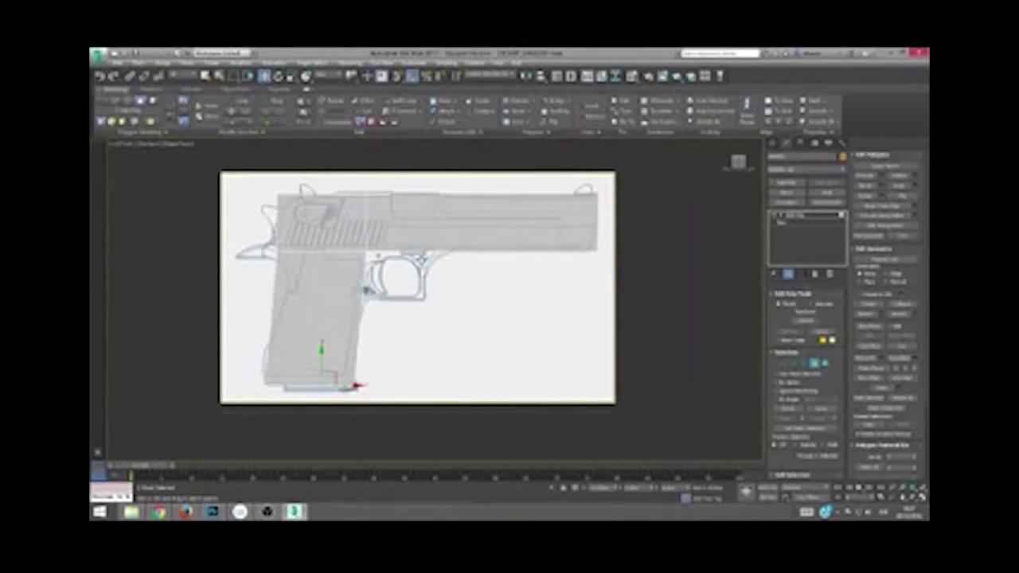
key(1)
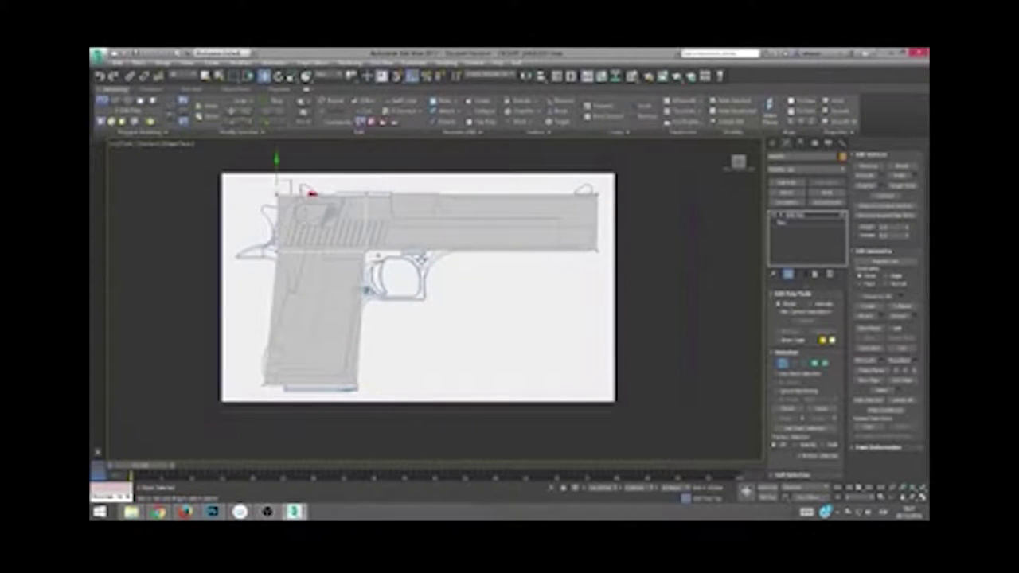
click(288, 251)
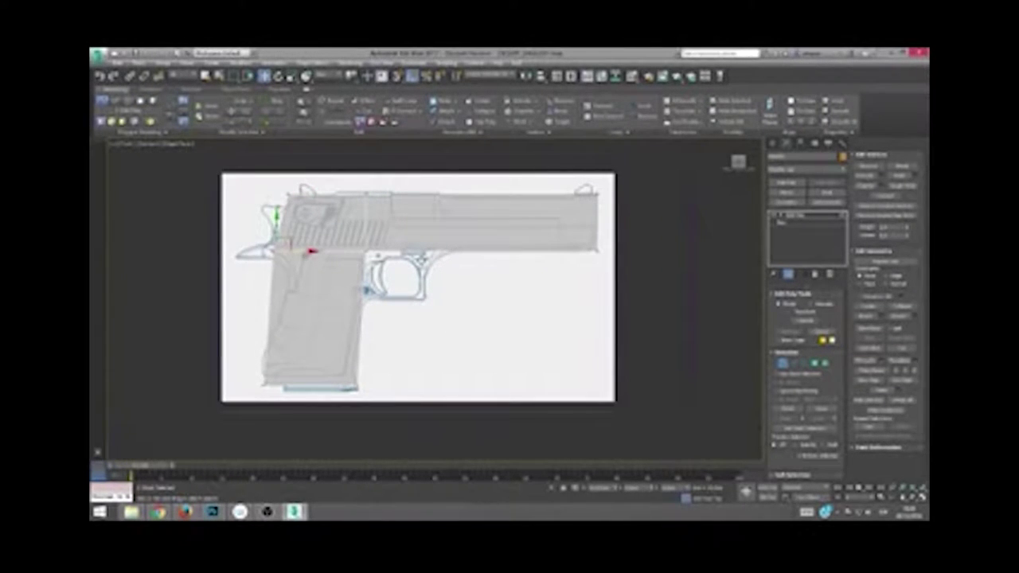
click(402, 101)
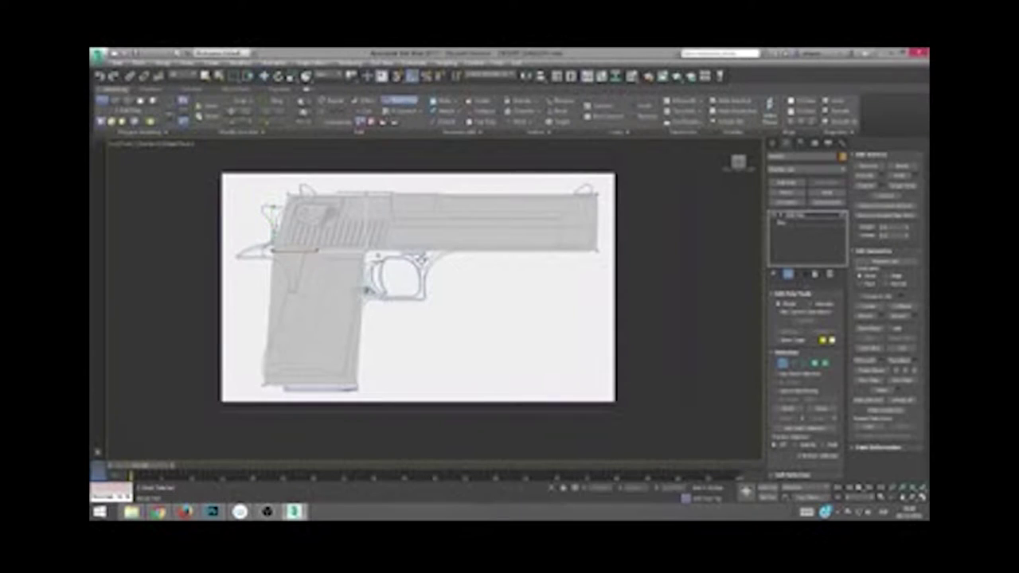
Step: Add a loop across the grip shifted right to the outline, plus a vertical loop through the grip
click(358, 288)
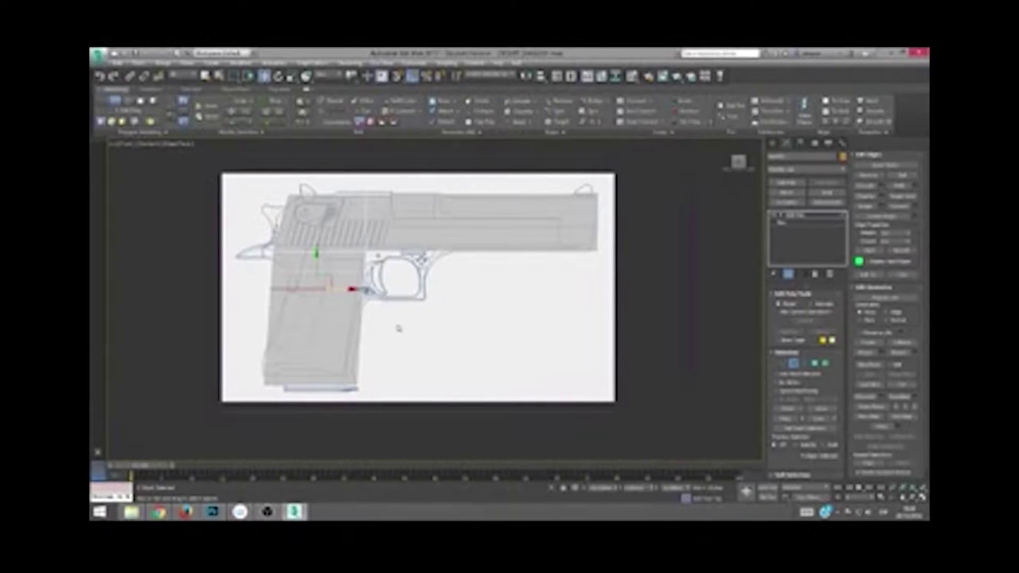
key(w)
drag(372, 272, 386, 272)
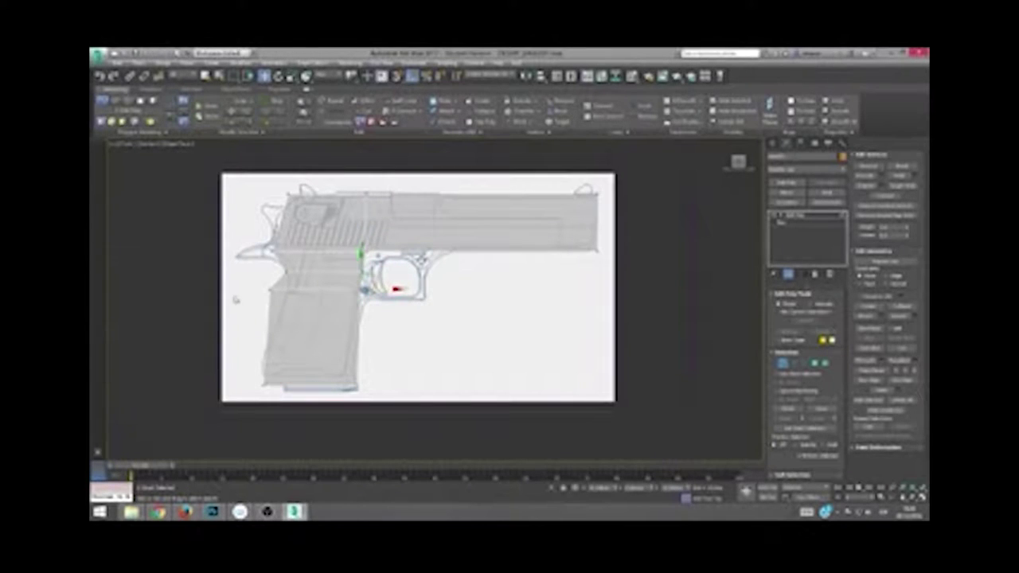
click(278, 297)
click(401, 100)
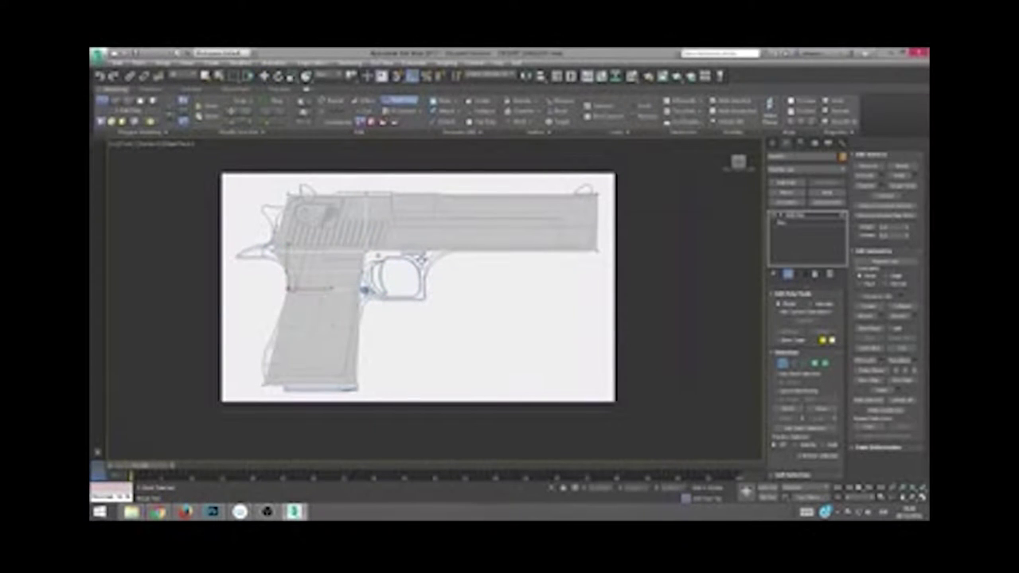
click(319, 299)
key(w)
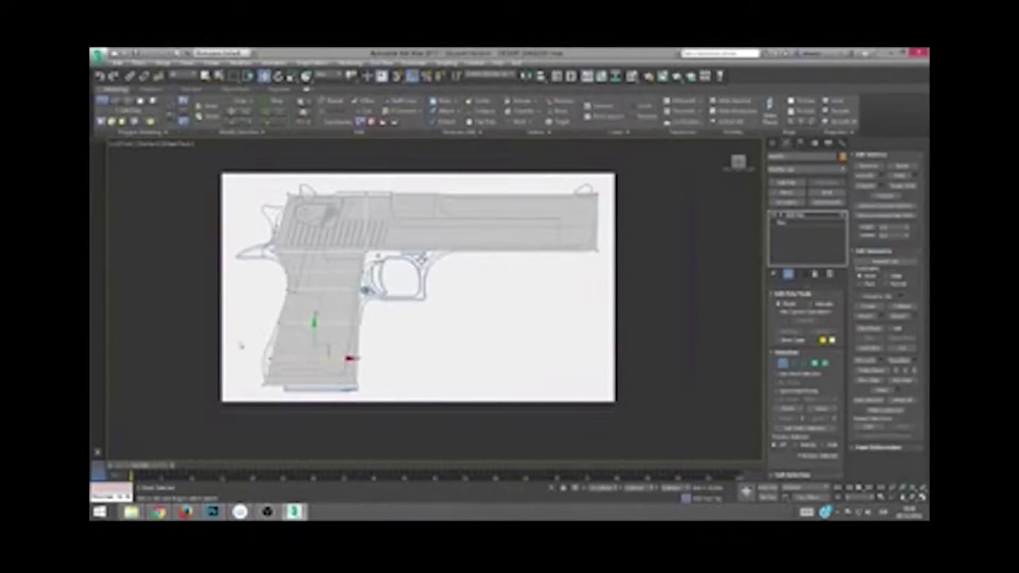
click(363, 288)
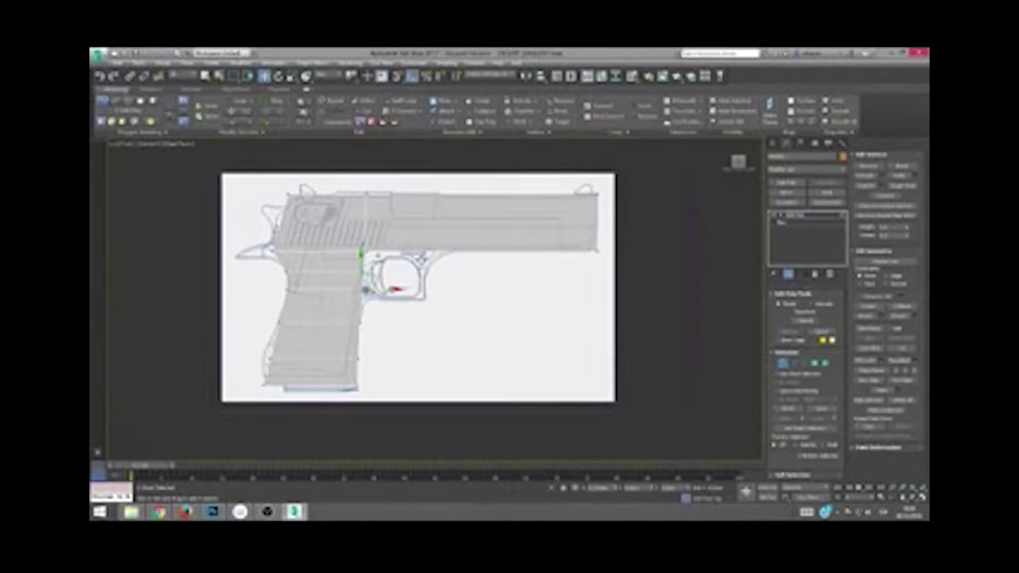
click(362, 354)
key(shift+z)
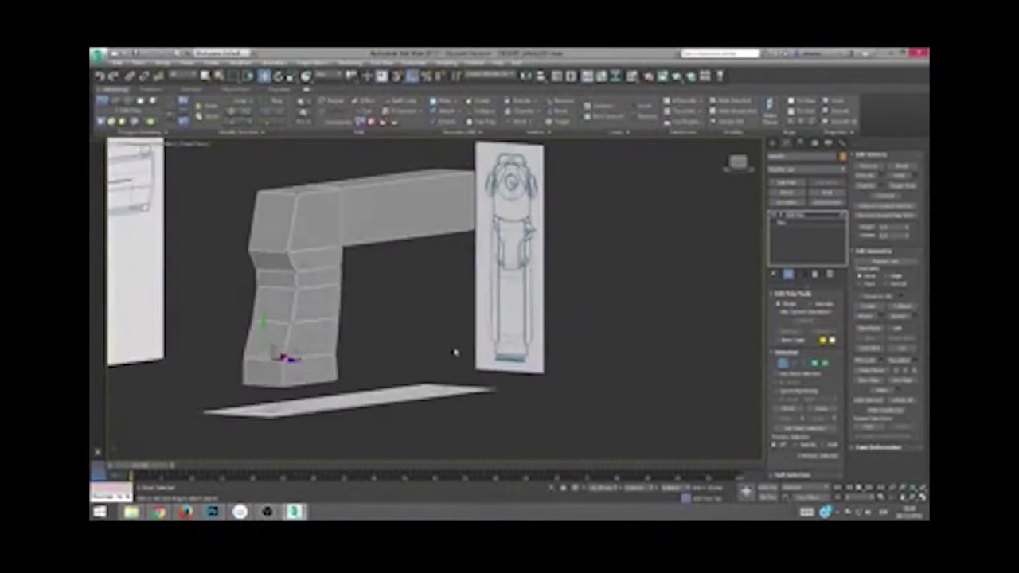
key(shift+z)
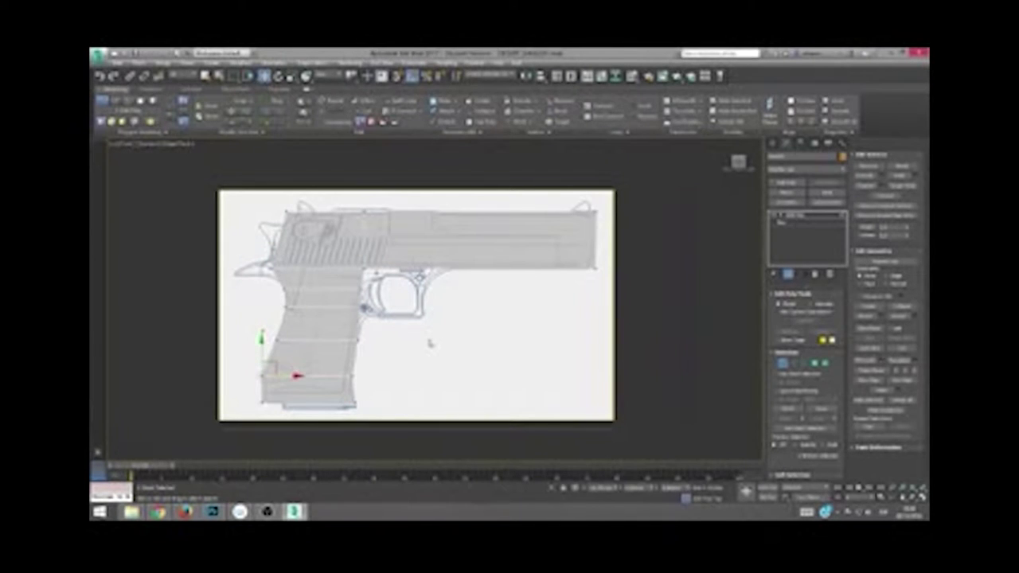
Step: Add a lengthwise edge loop along the slide and shift the top edge rightward
click(400, 101)
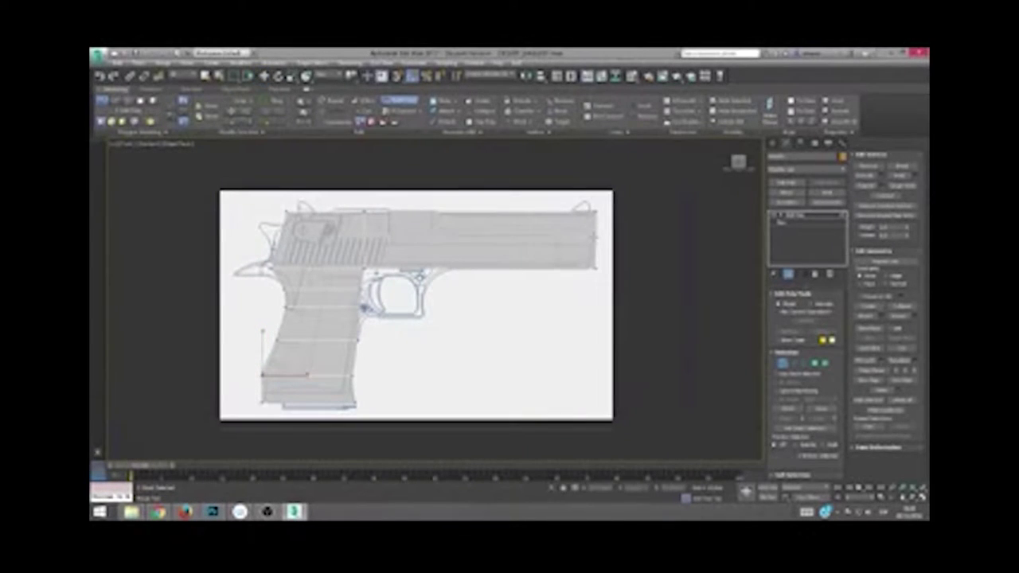
click(414, 236)
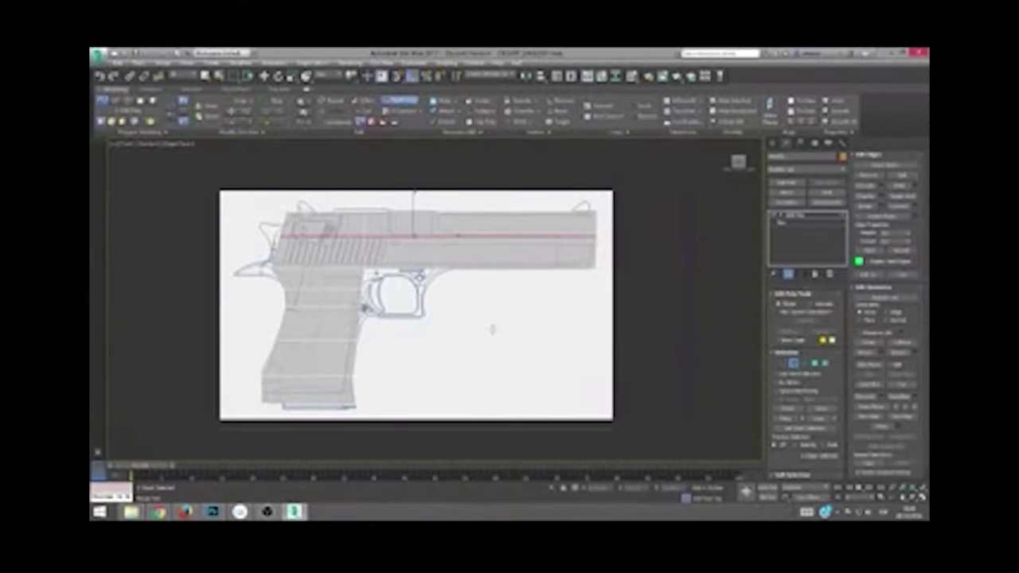
key(w)
drag(619, 270, 563, 308)
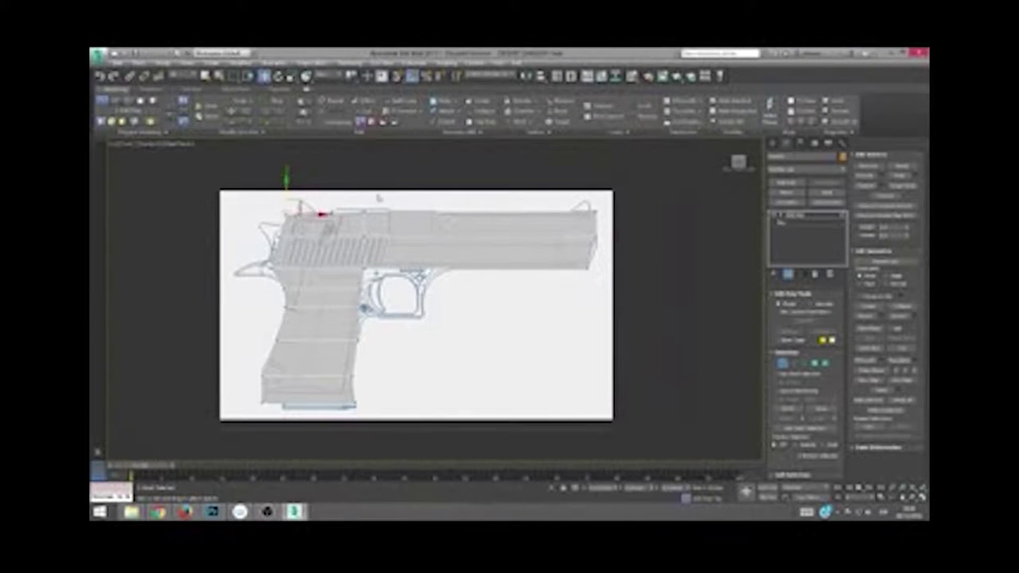
drag(286, 181, 414, 182)
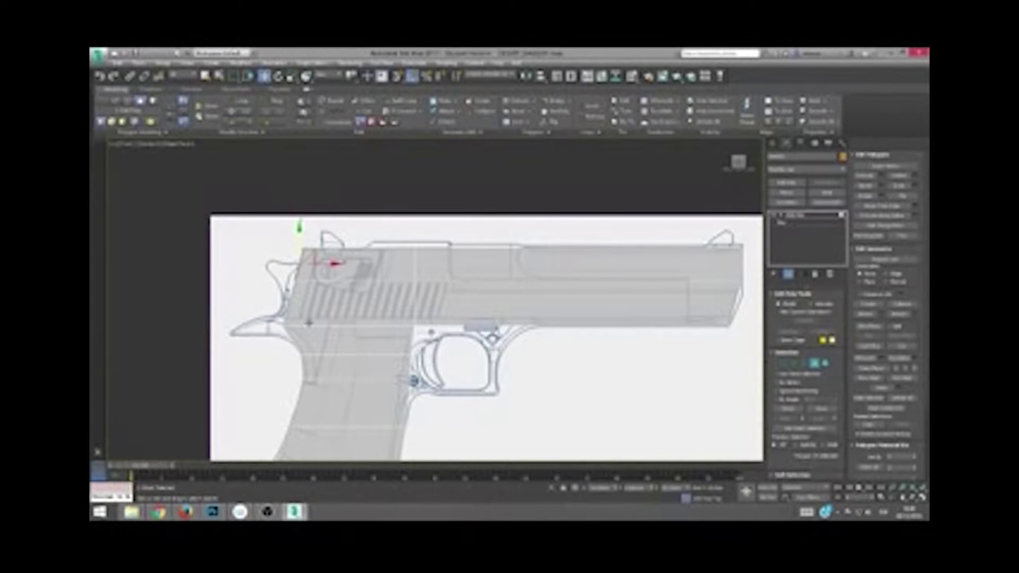
Step: Extrude the slide's back face out to the left and raise its lower corner to taper it
key(2)
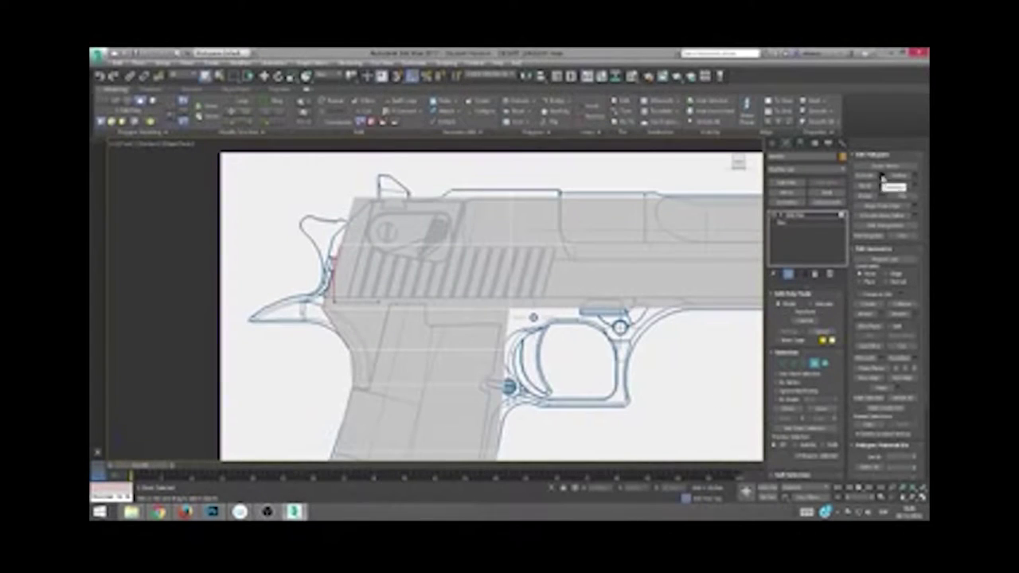
drag(448, 316, 373, 346)
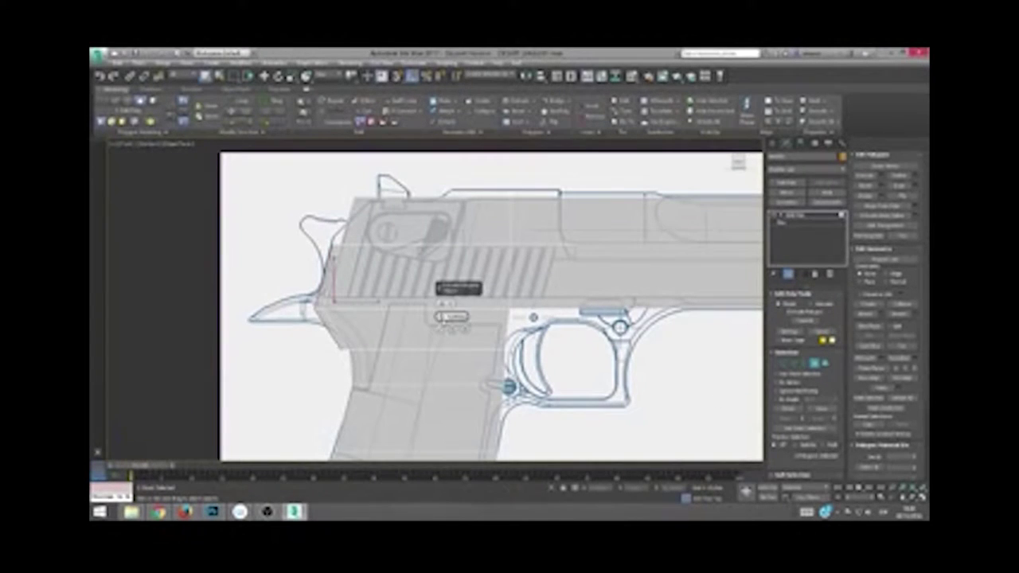
key(1)
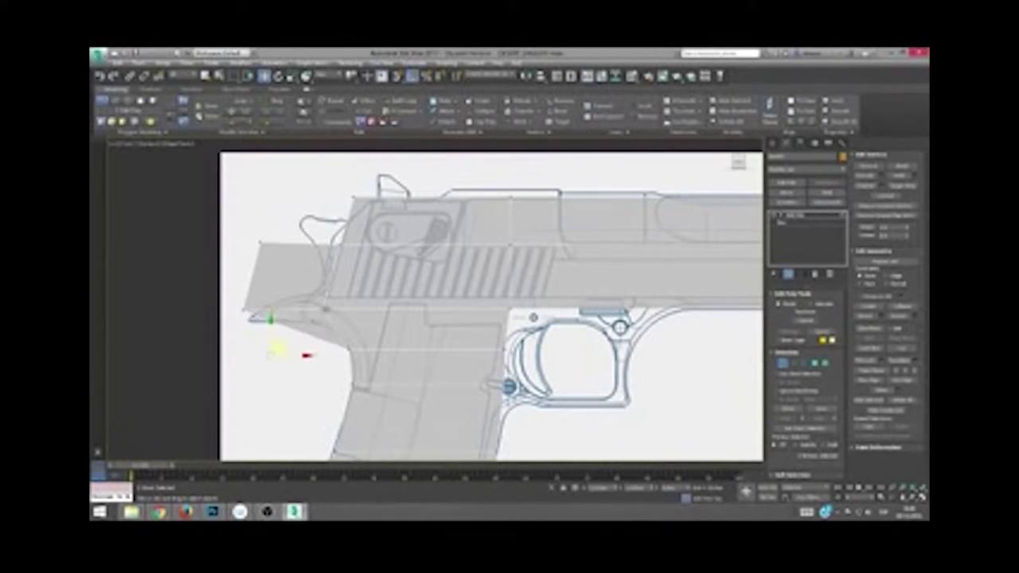
drag(273, 344, 249, 319)
alt+middle_drag(278, 345, 358, 331)
key(f)
scroll(282, 350, up, 3)
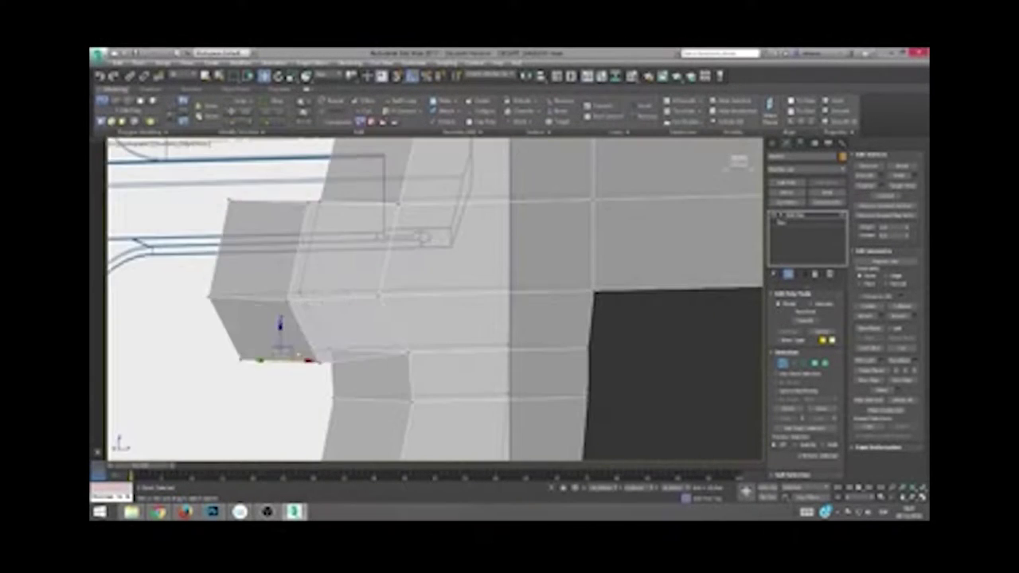
scroll(281, 350, up, 3)
Step: Pull the rear vertex up into a pointed tip, checking it opaque and in perspective
key(alt+x)
key(z)
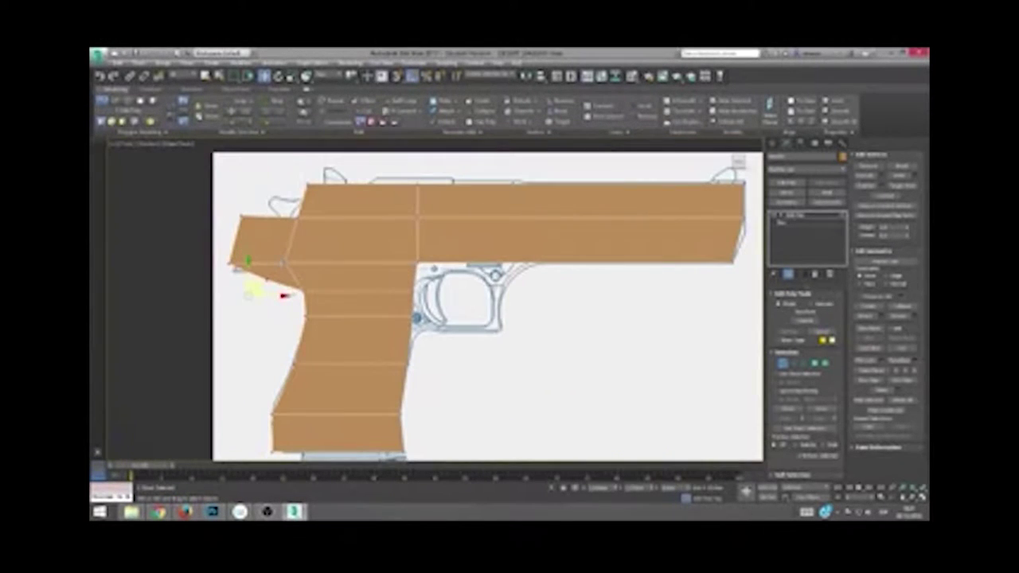
alt+middle_drag(249, 295, 302, 311)
key(f)
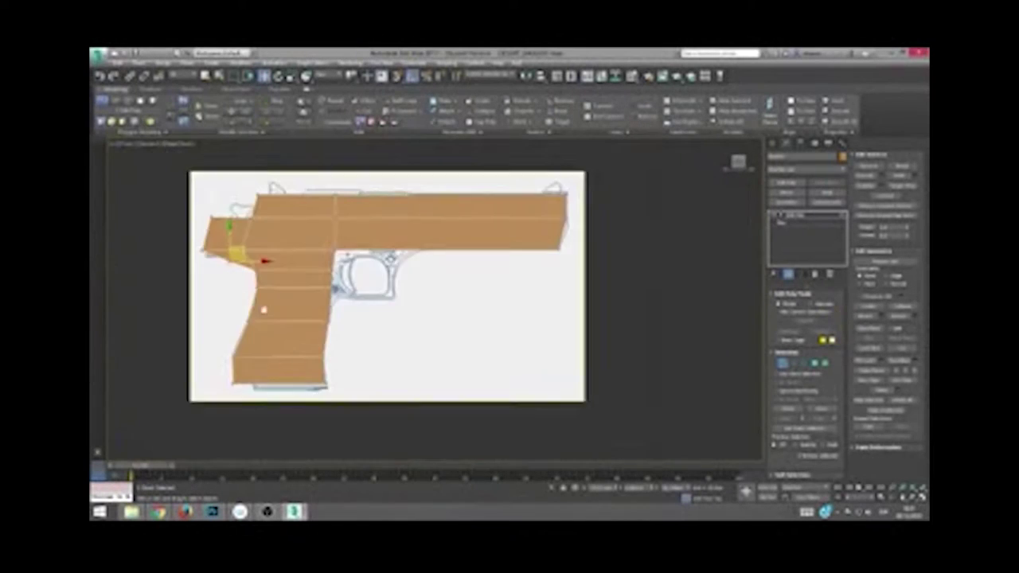
scroll(317, 322, up, 3)
key(alt+x)
drag(285, 264, 302, 195)
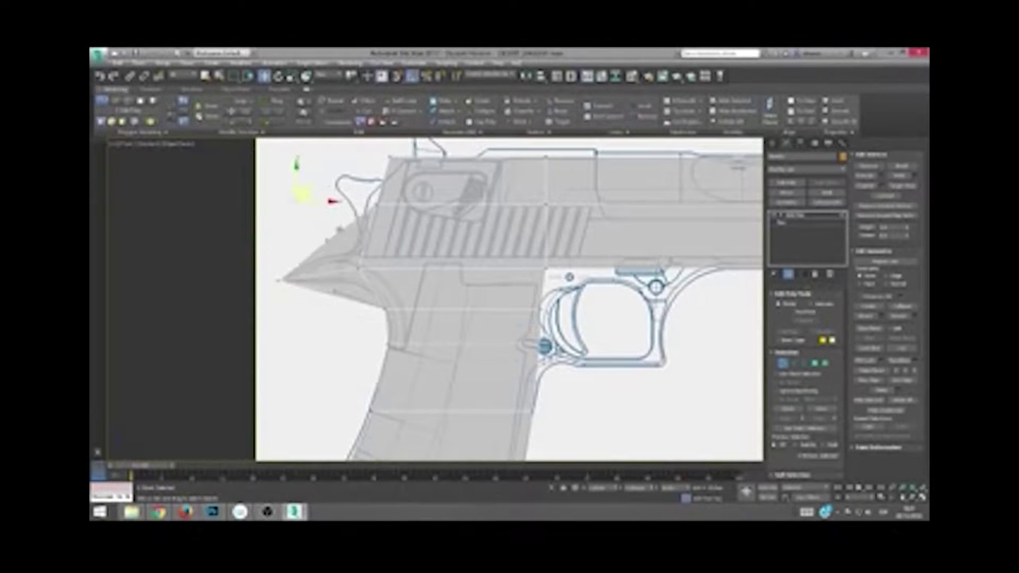
key(alt+x)
alt+middle_drag(307, 221, 282, 247)
key(alt+x)
key(f)
scroll(288, 317, up, 3)
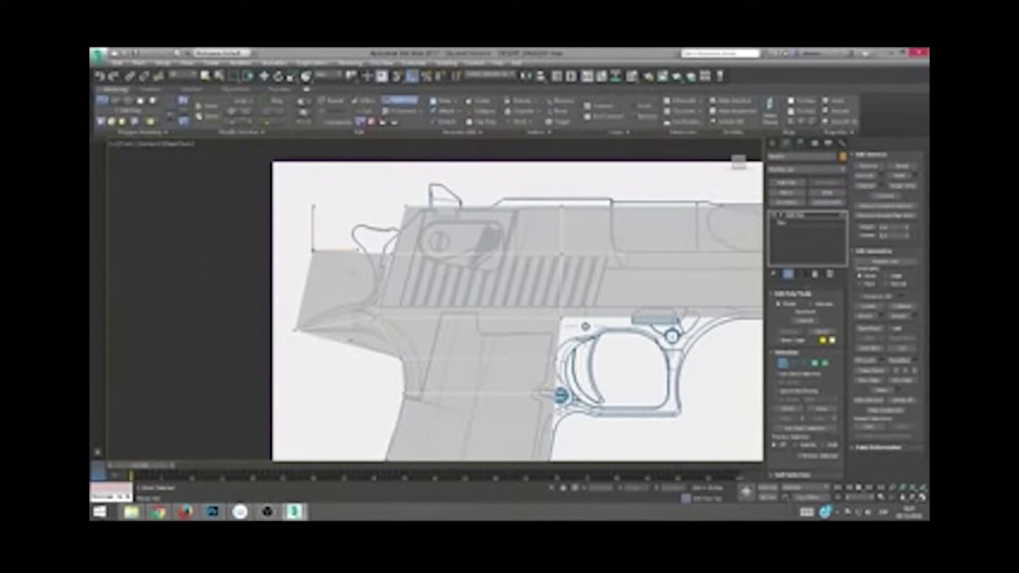
Step: Reposition and lower the rear vertices, and move the rear polygon up to tilt the back
click(291, 282)
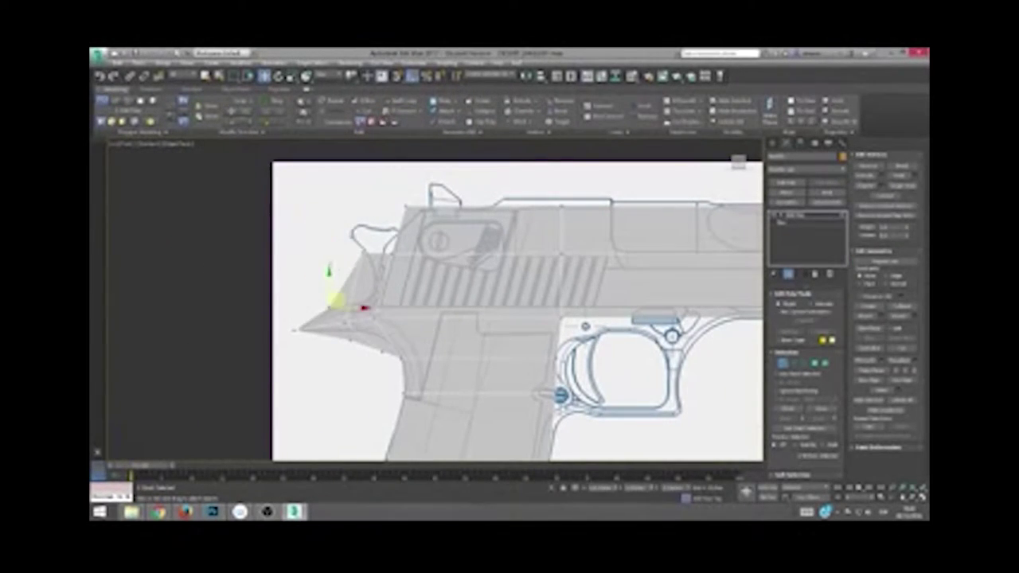
mouse_move(336, 301)
mouse_down()
mouse_move(370, 234)
mouse_move(374, 288)
mouse_move(351, 317)
mouse_up()
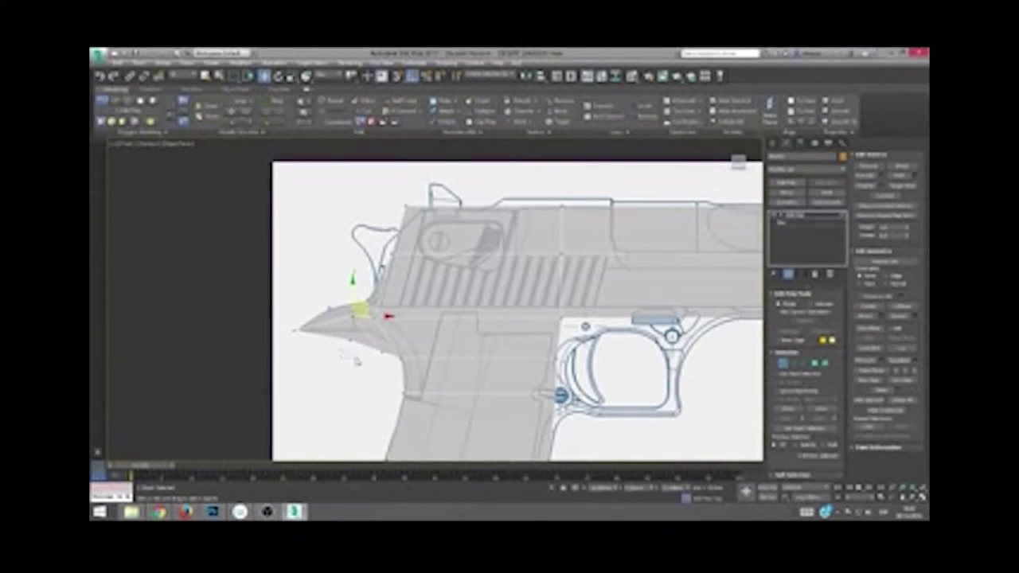
drag(355, 360, 386, 374)
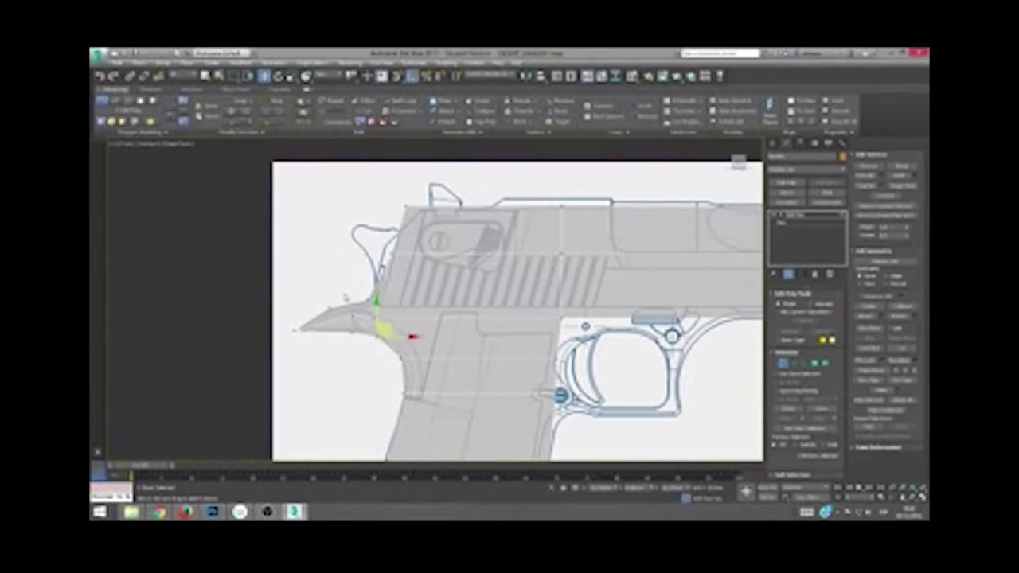
mouse_move(382, 342)
alt+middle_down()
mouse_move(301, 366)
mouse_move(334, 318)
alt+middle_up()
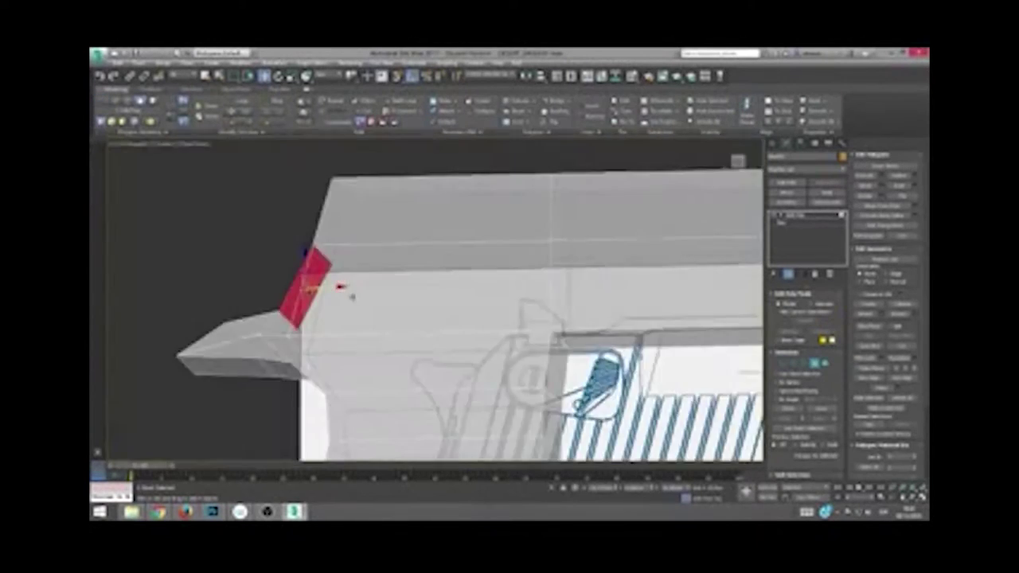
scroll(318, 279, down, 5)
scroll(318, 279, up, 5)
middle_drag(319, 279, 306, 279)
drag(328, 275, 337, 253)
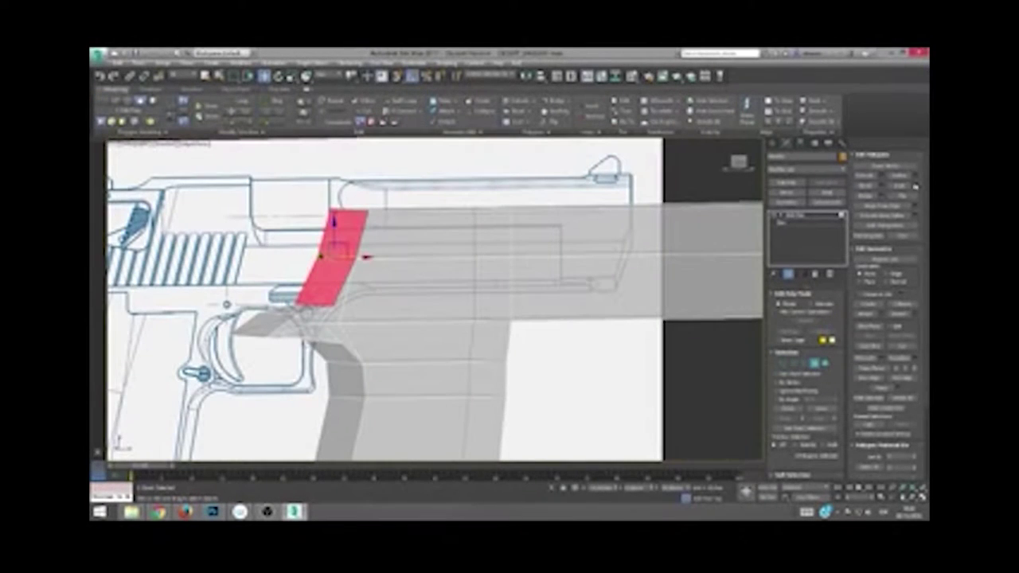
scroll(429, 302, down, 5)
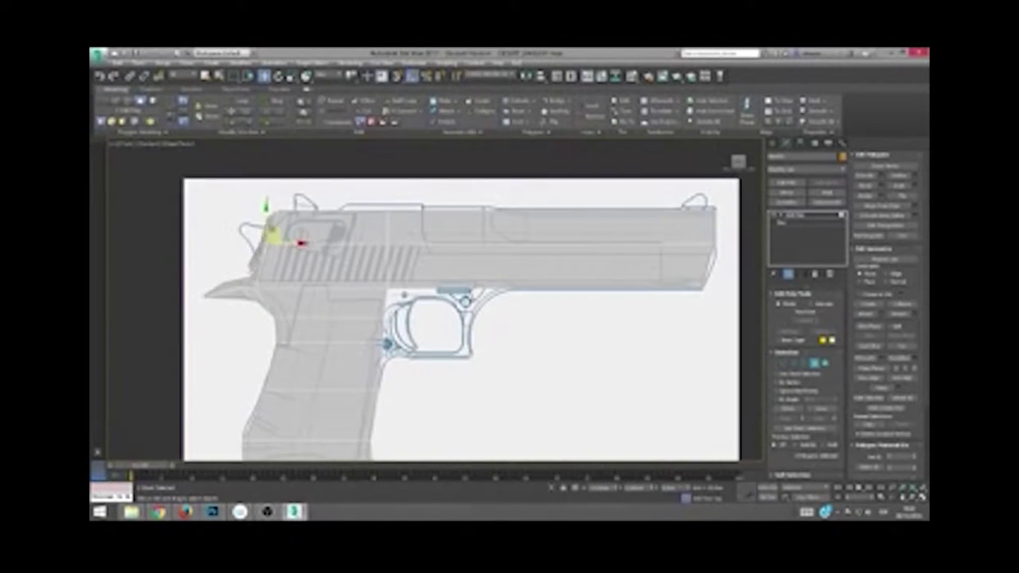
key(r)
scroll(214, 246, up, 5)
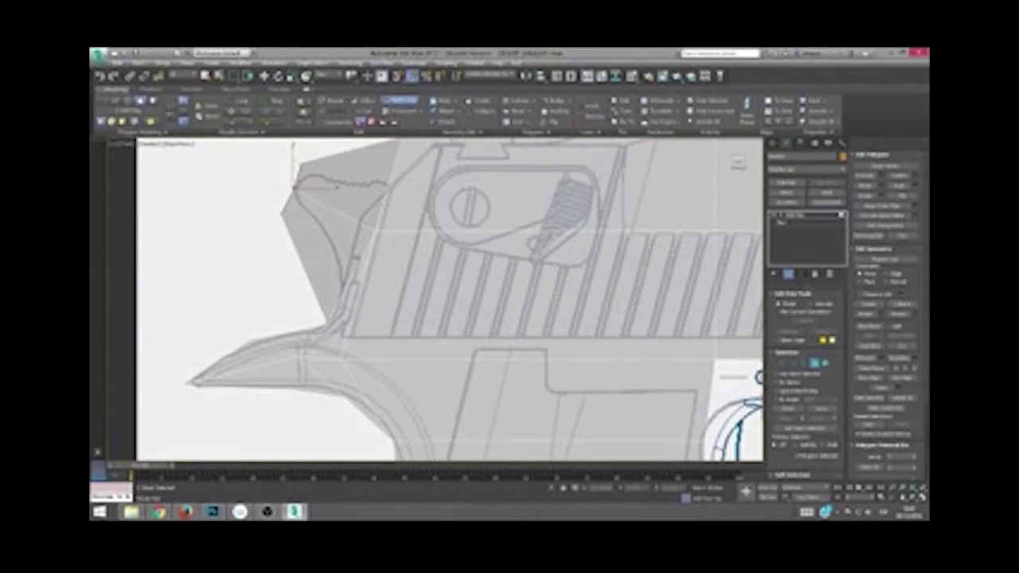
key(w)
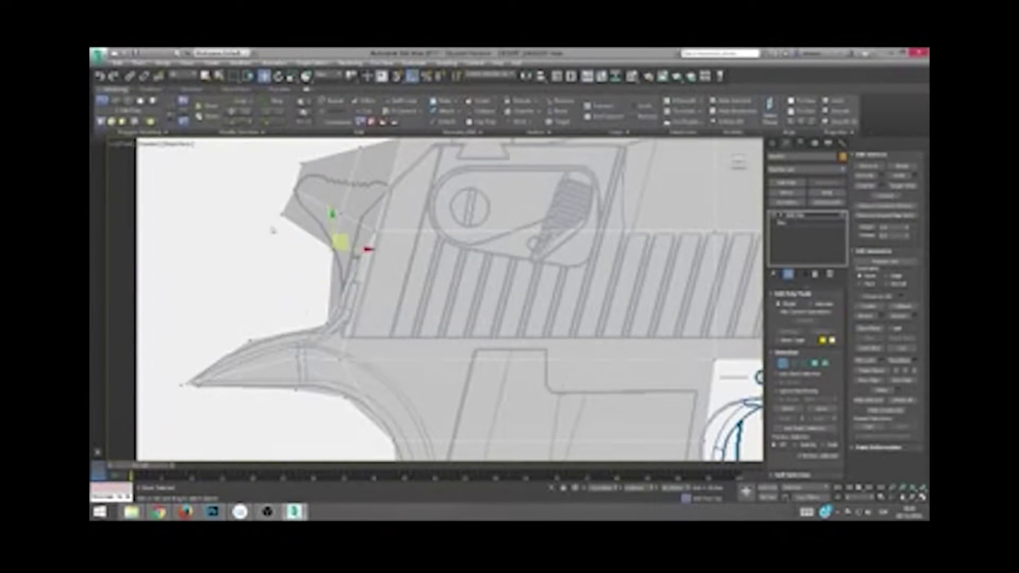
Step: Select the top corner vertices of the slide's rear end
alt+middle_drag(271, 230, 303, 223)
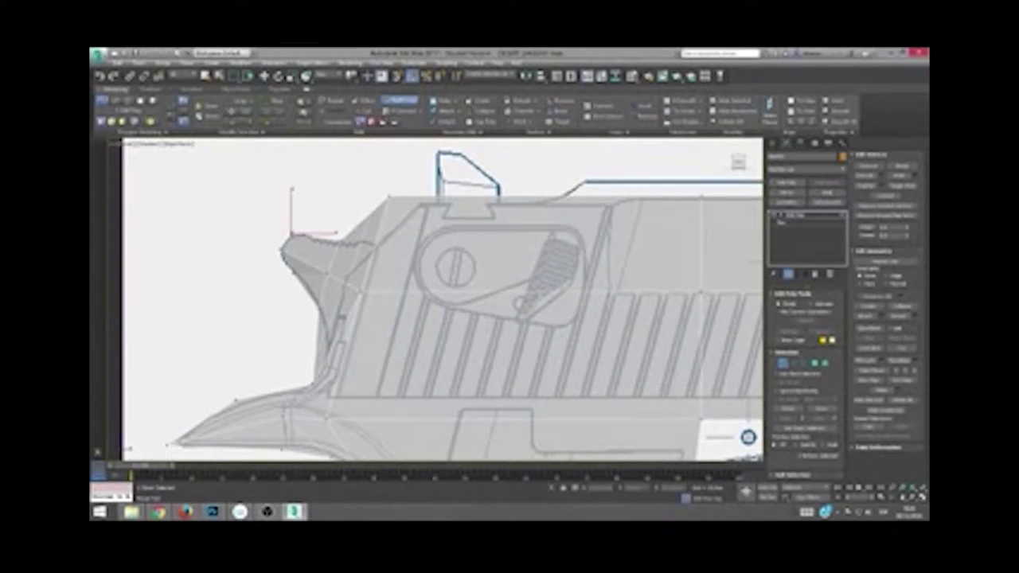
key(1)
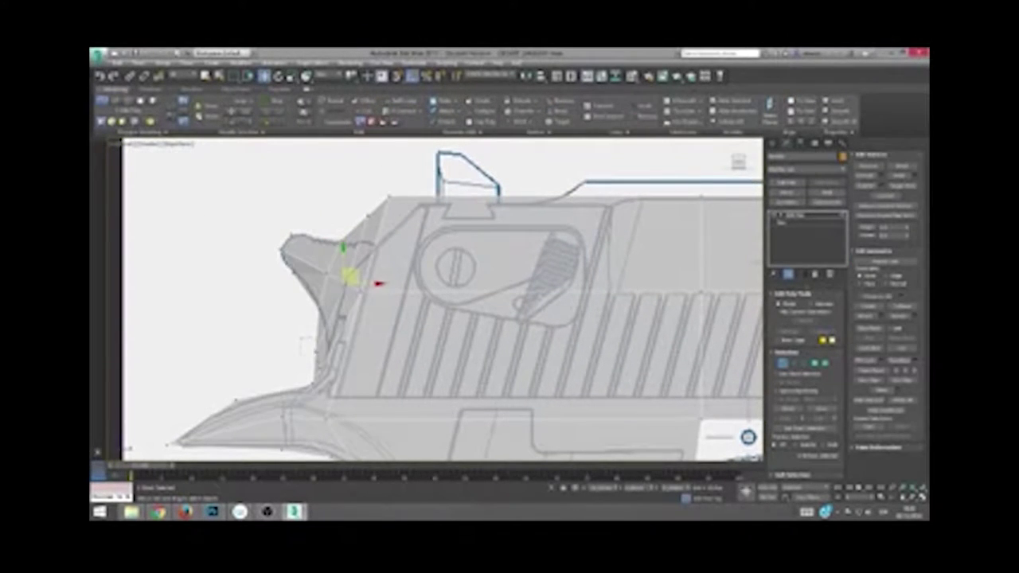
click(334, 344)
click(374, 201)
Step: In Top view, scale the rear corners inward and drag them to narrow the rear end
alt+middle_drag(382, 239, 430, 239)
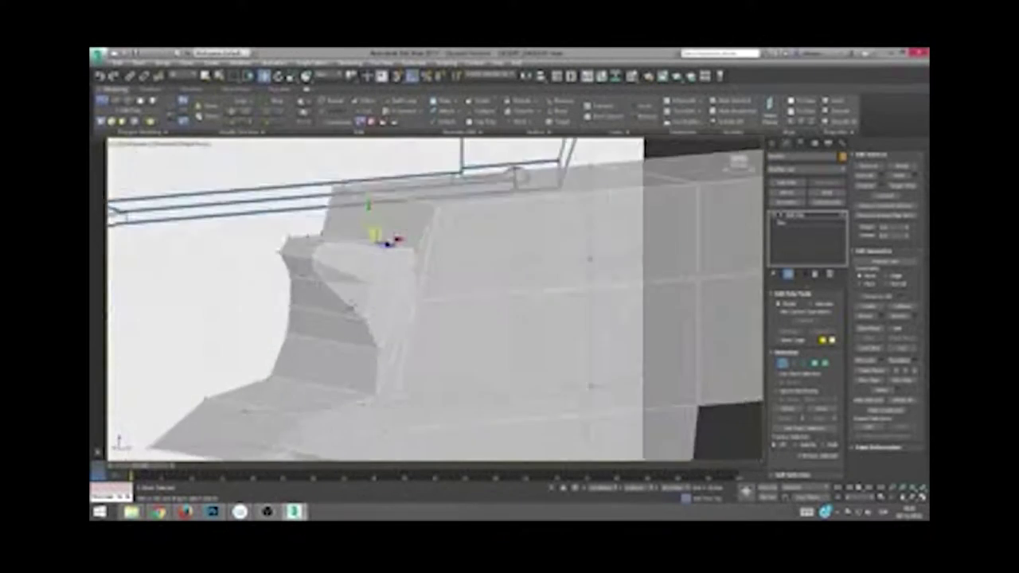
key(t)
scroll(350, 357, up, 4)
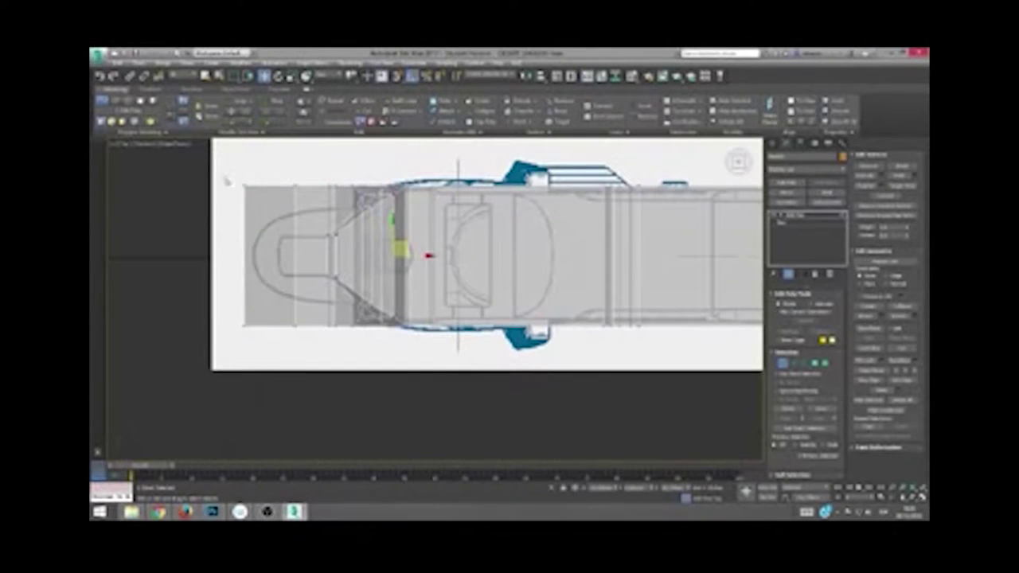
key(r)
drag(279, 253, 296, 315)
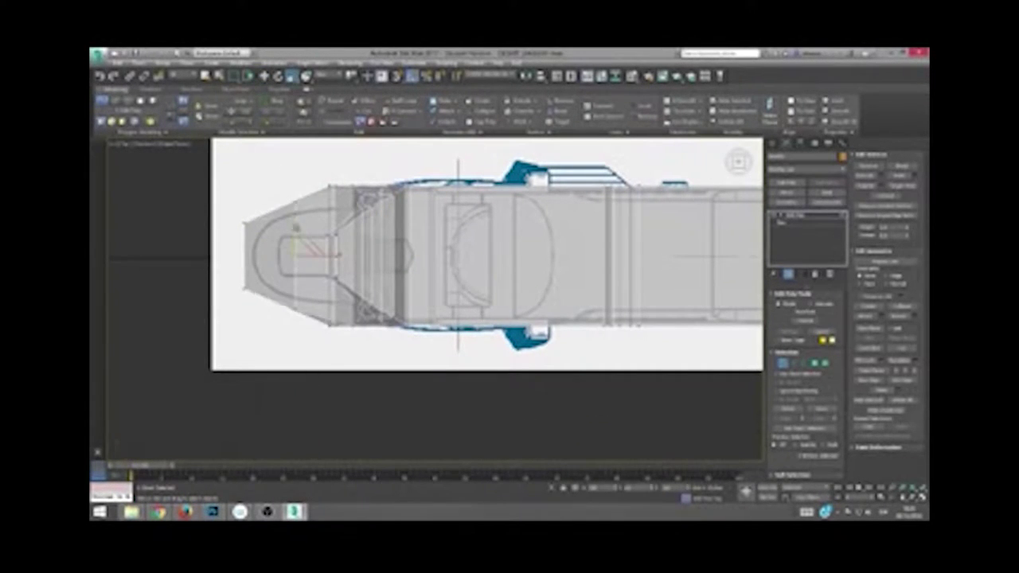
alt+middle_drag(310, 337, 335, 315)
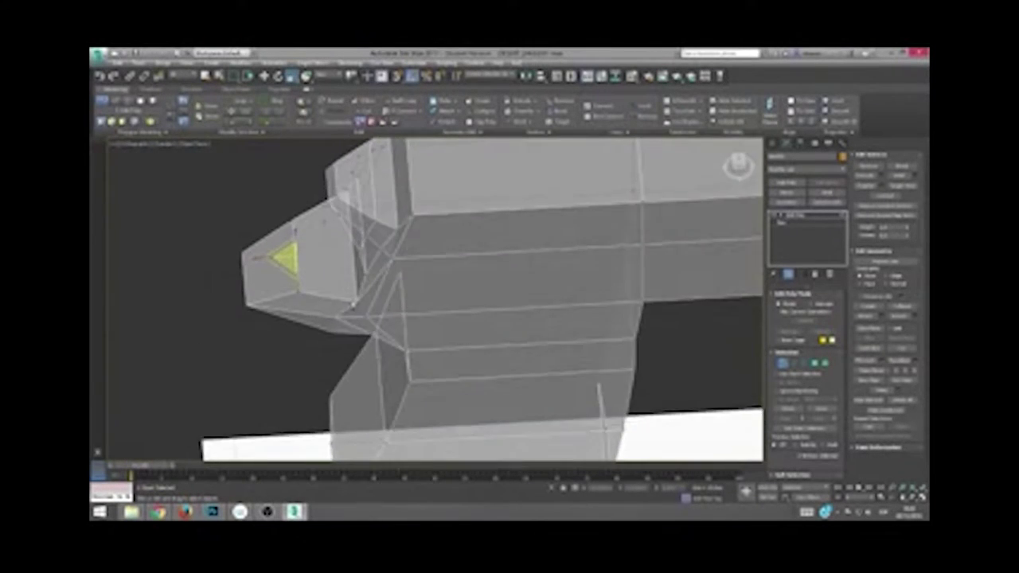
key(t)
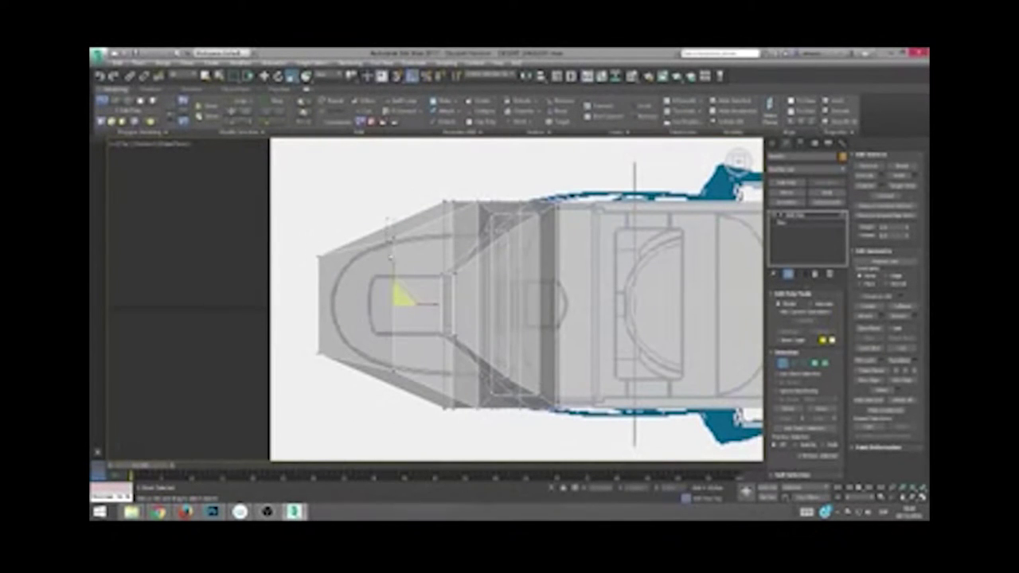
drag(392, 263, 318, 260)
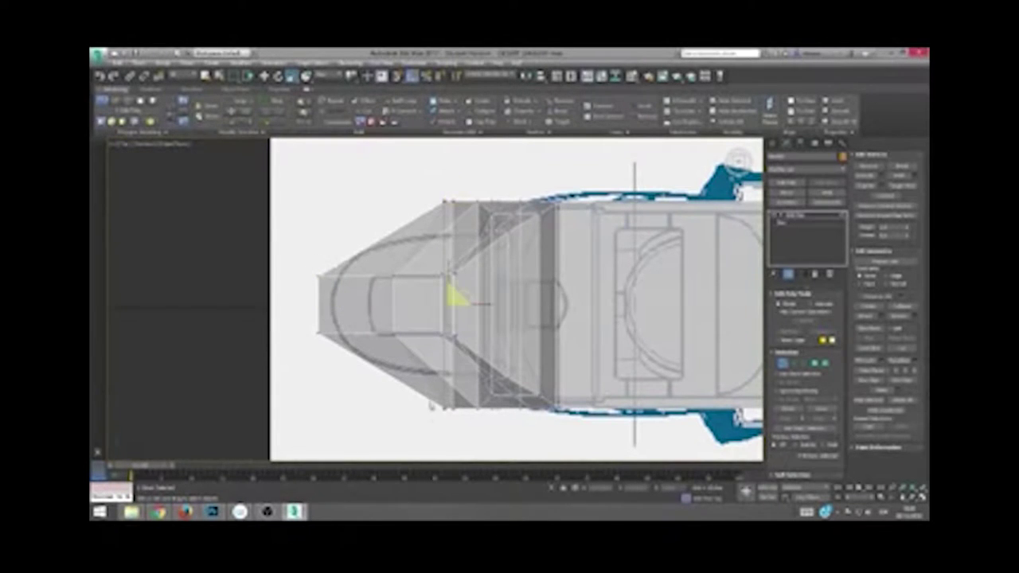
scroll(429, 406, down, 2)
mouse_move(430, 405)
alt+middle_down()
mouse_move(351, 327)
mouse_move(424, 322)
mouse_move(368, 319)
alt+middle_up()
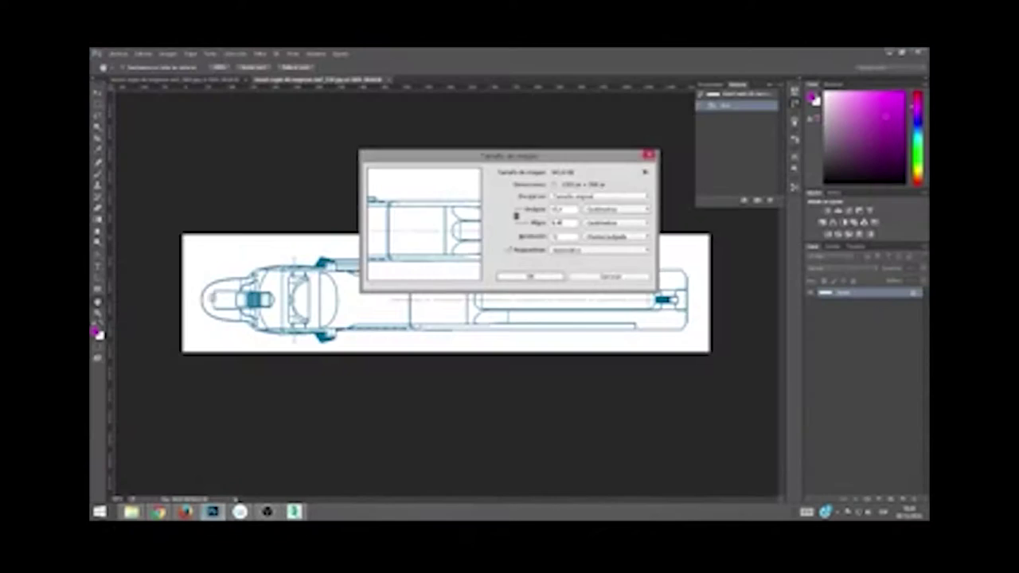
Step: Confirm the Image Size dialog, open the blueprint image, zoom in on the grip, and float its window
key(Return)
key(ctrl+o)
click(392, 253)
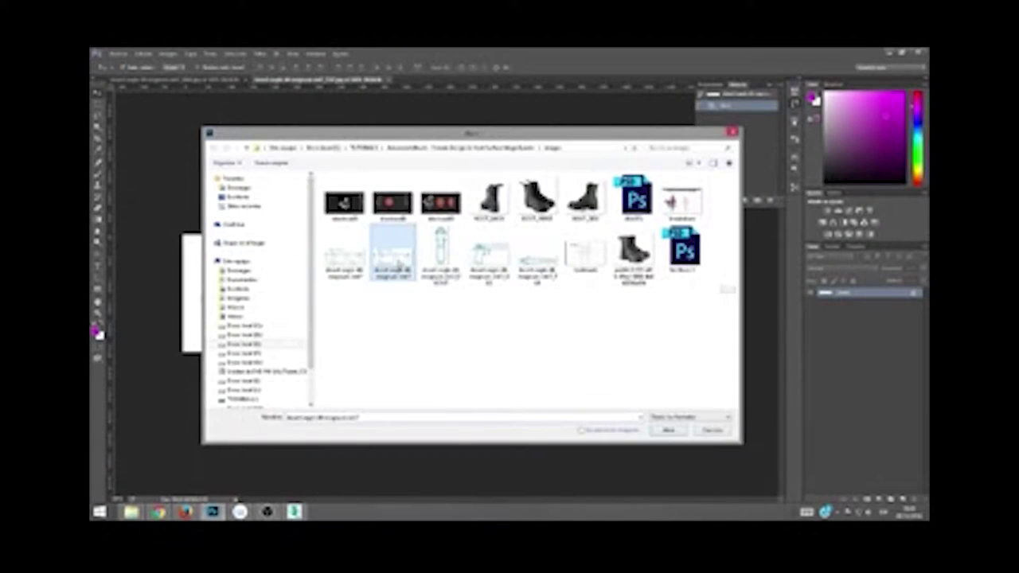
double_click(394, 261)
key(z)
click(238, 279)
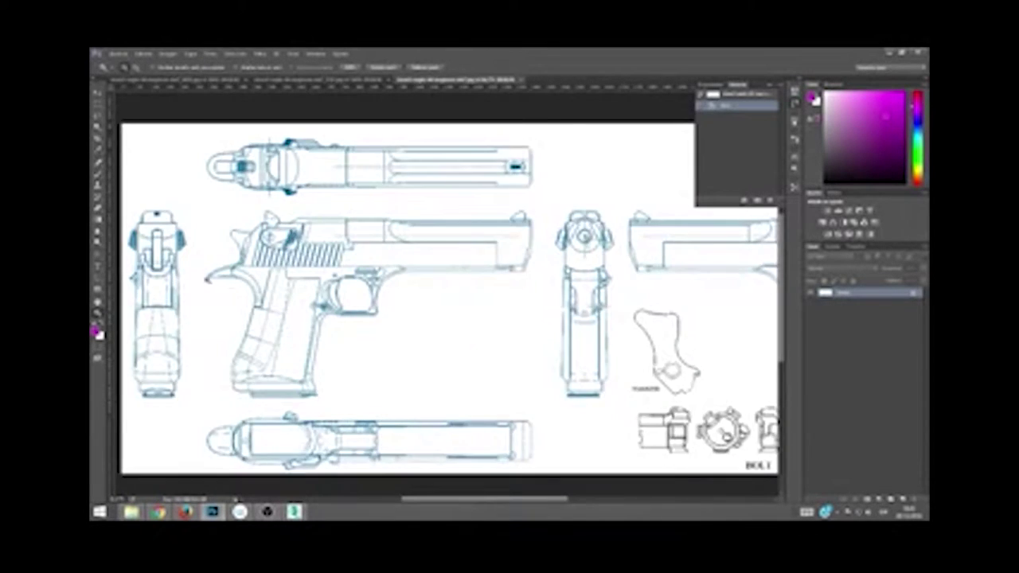
click(413, 288)
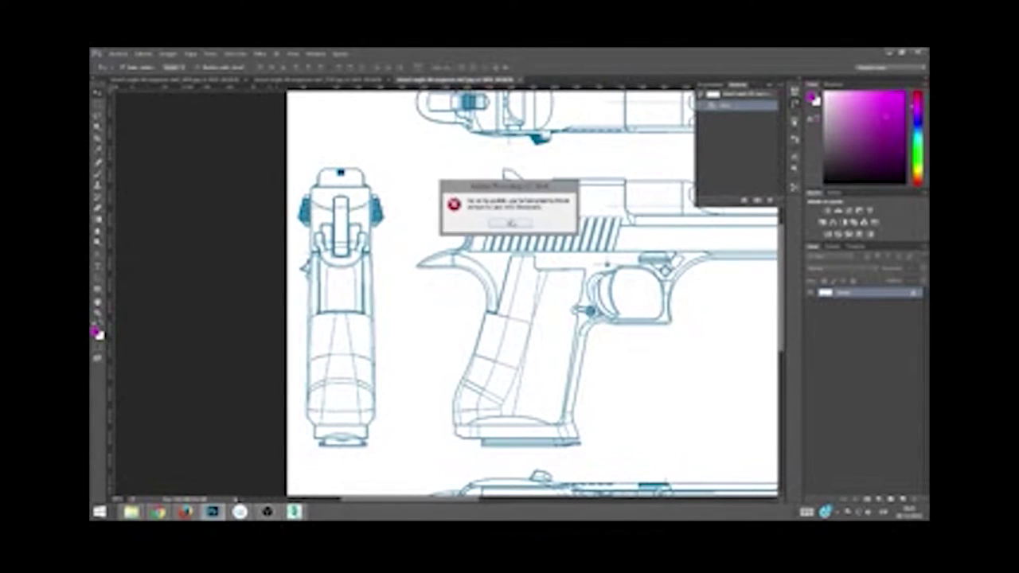
drag(446, 79, 282, 55)
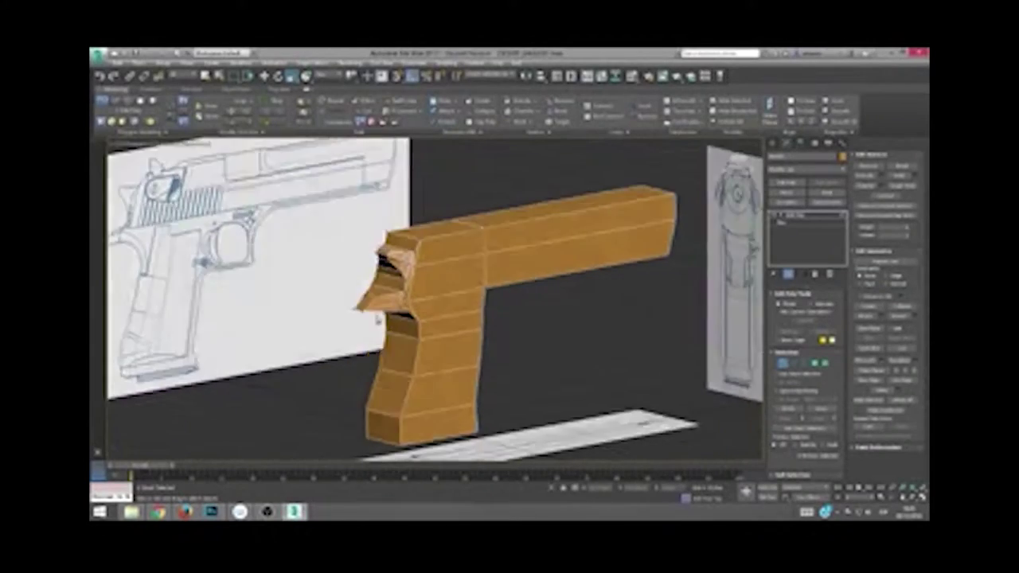
alt+middle_drag(382, 317, 384, 360)
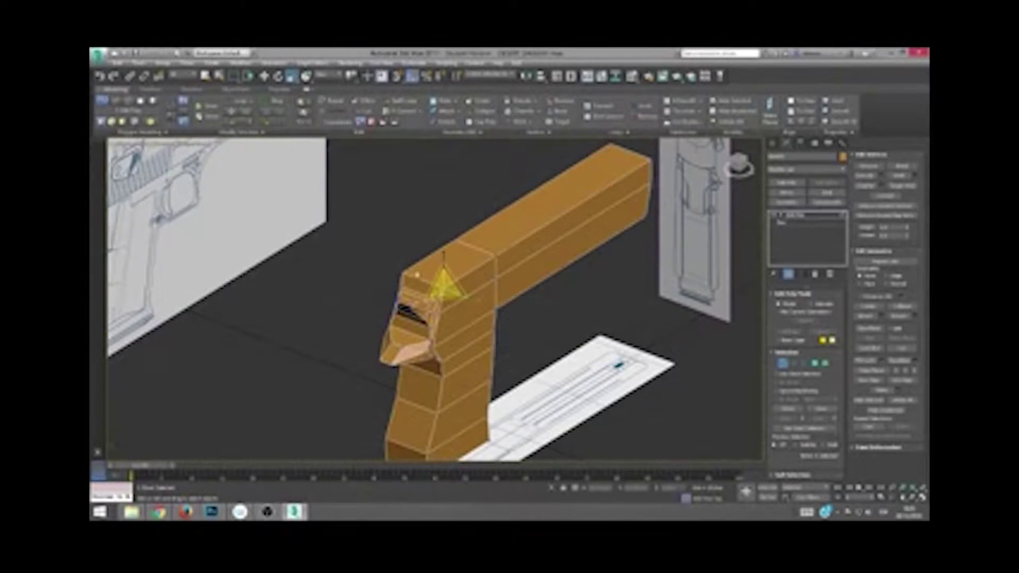
alt+middle_drag(413, 294, 414, 334)
scroll(413, 294, up, 3)
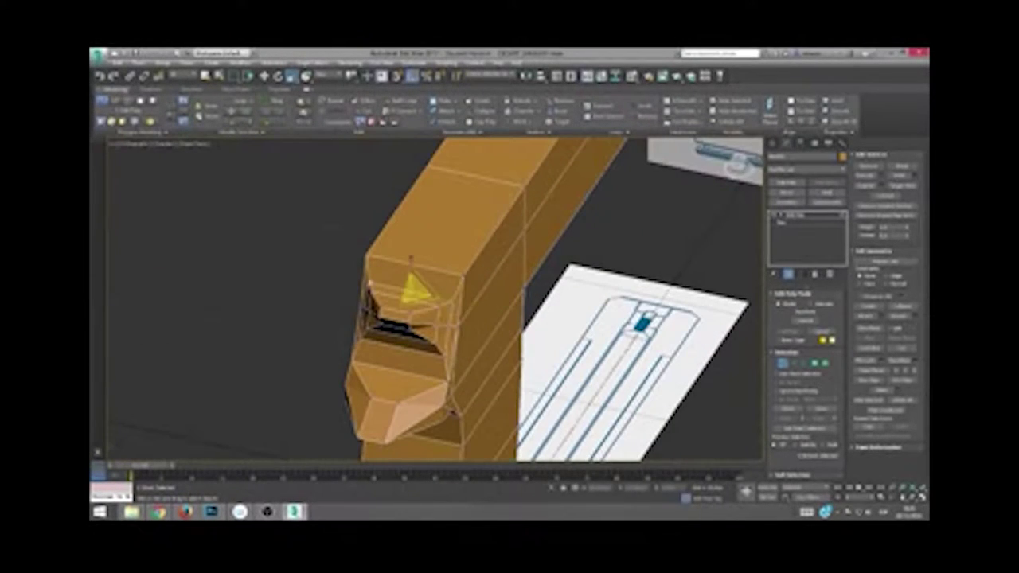
key(t)
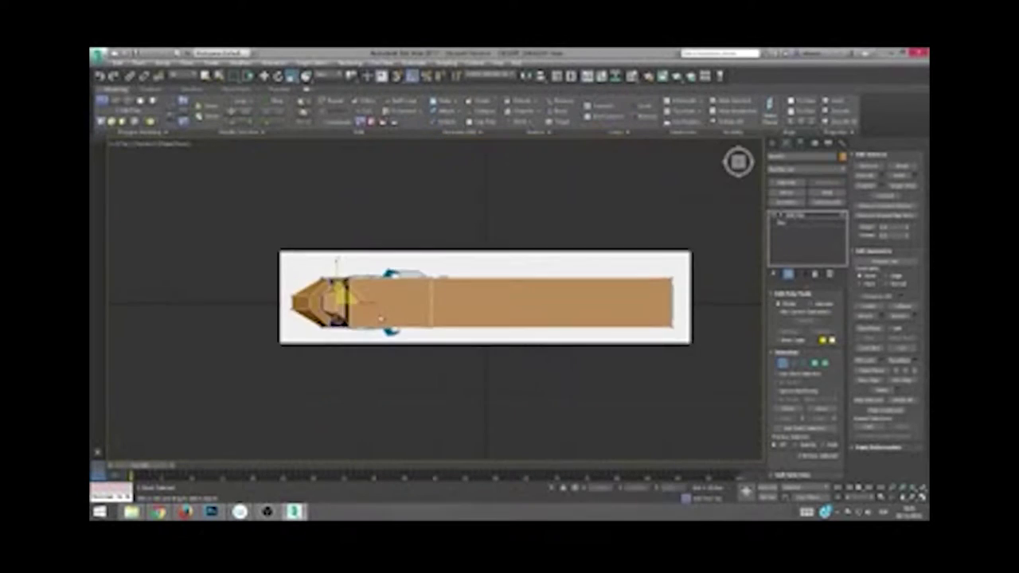
scroll(395, 259, up, 5)
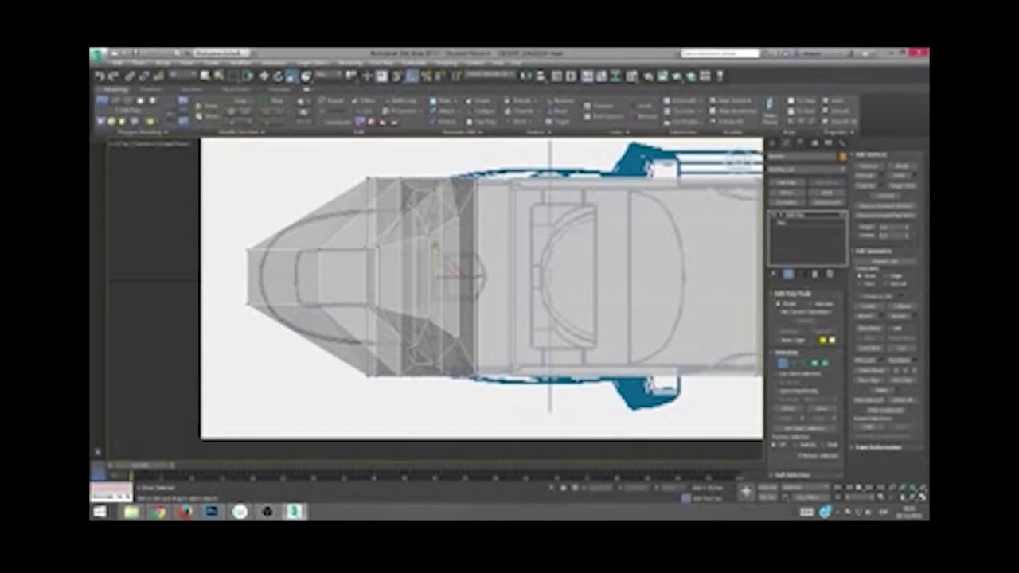
click(439, 266)
key(p)
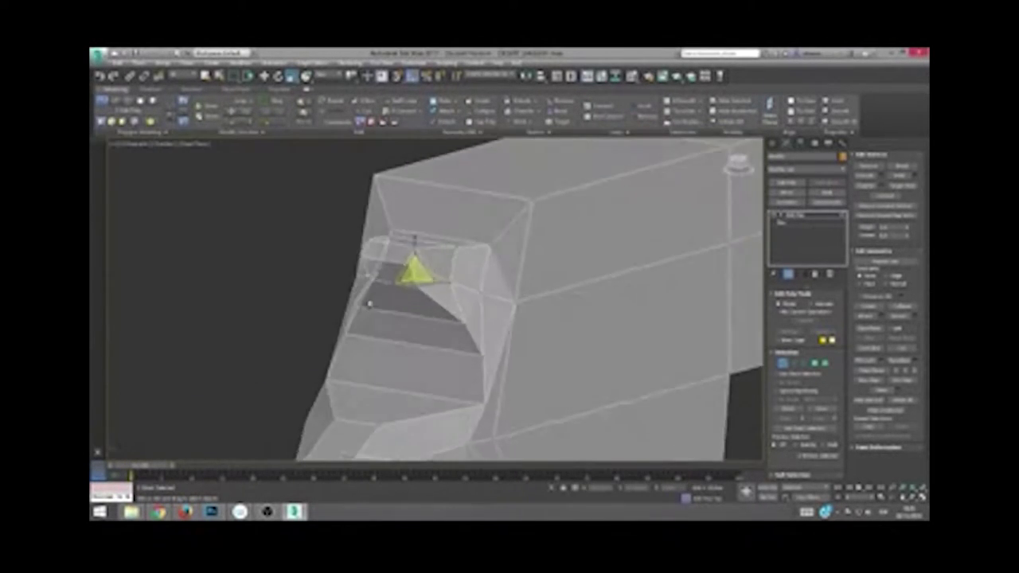
alt+middle_drag(358, 319, 334, 350)
key(t)
scroll(326, 366, down, 5)
key(z)
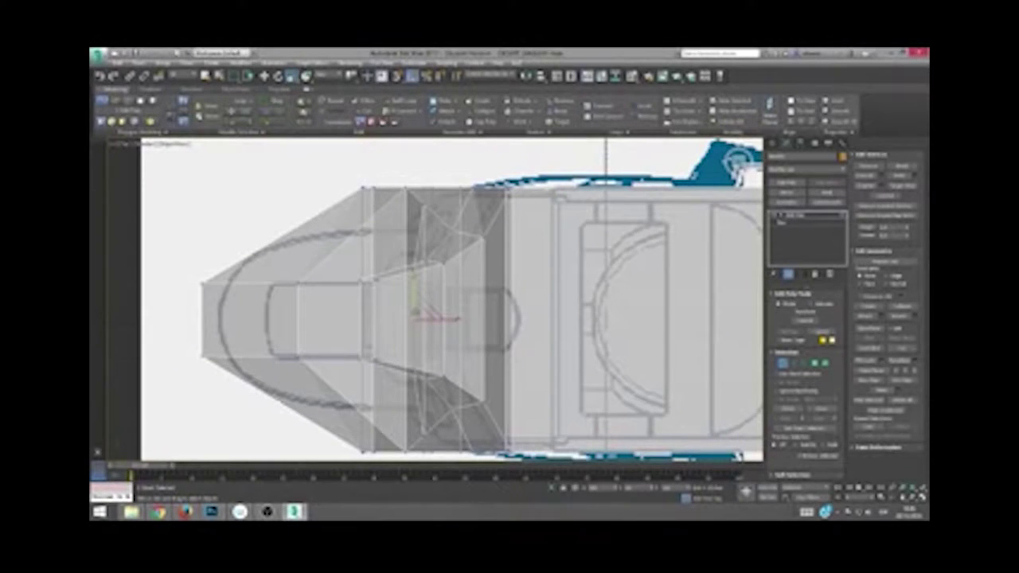
key(p)
alt+middle_drag(353, 357, 343, 318)
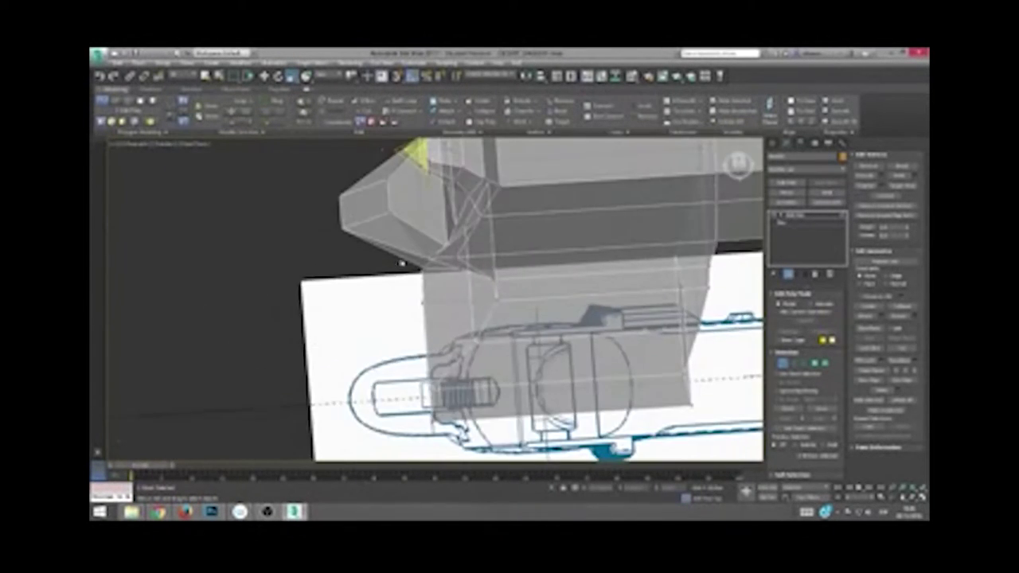
key(t)
scroll(337, 307, up, 3)
scroll(350, 298, down, 1)
click(432, 369)
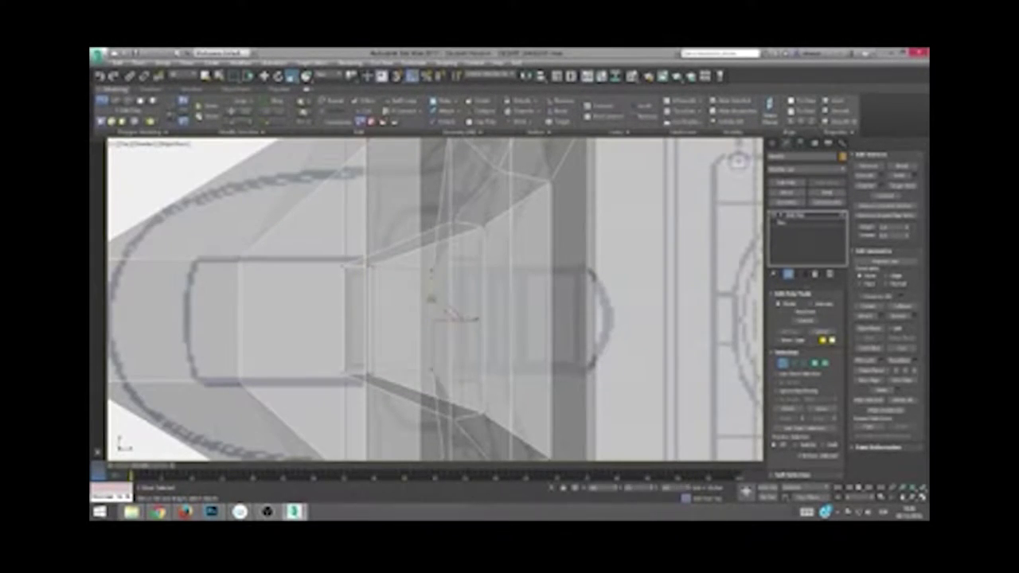
middle_drag(454, 213, 398, 155)
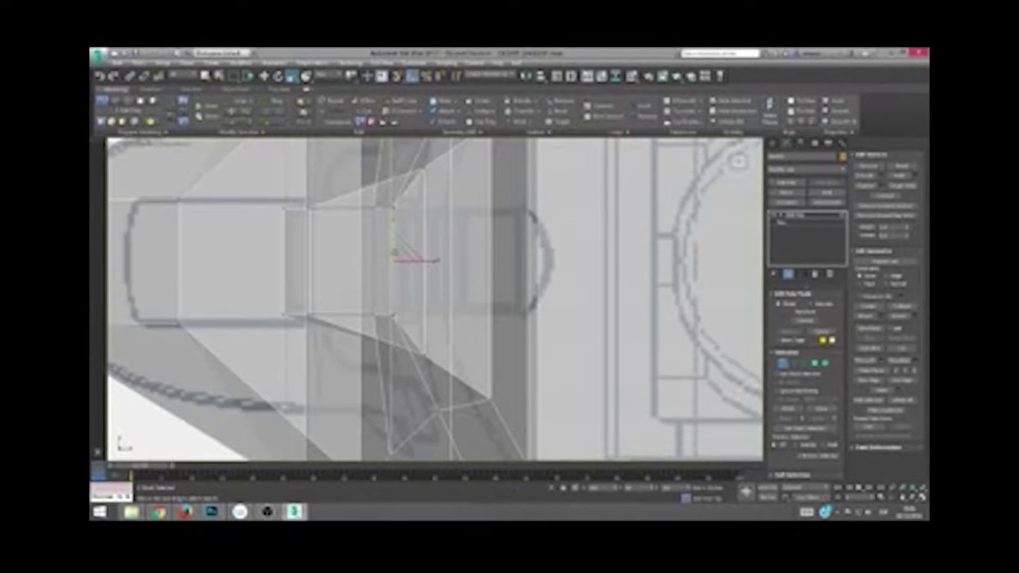
middle_drag(427, 225, 408, 244)
scroll(407, 244, down, 4)
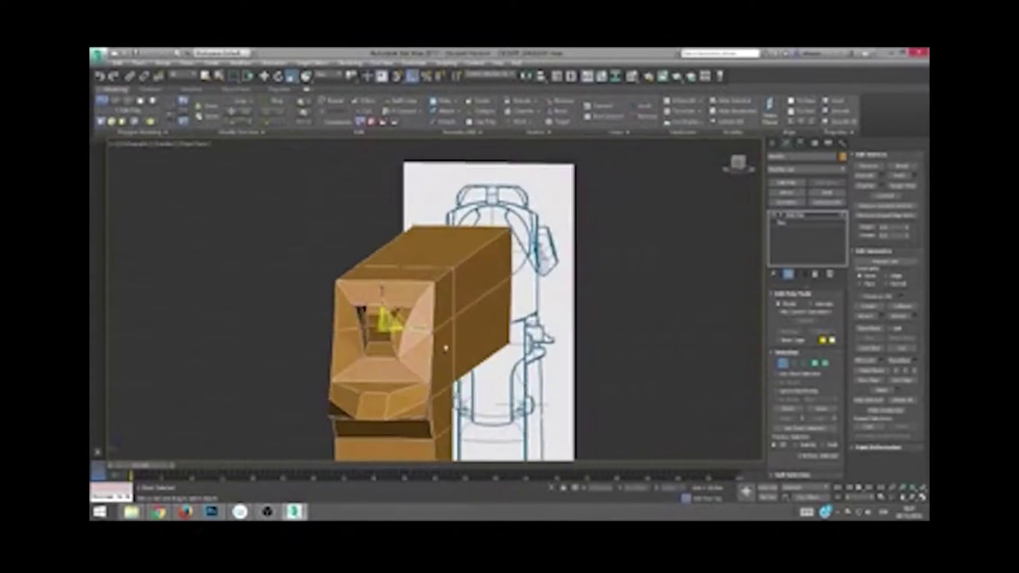
right_click(407, 264)
Step: Apply a modelling command to the upper section and return to a see-through Front view
click(434, 328)
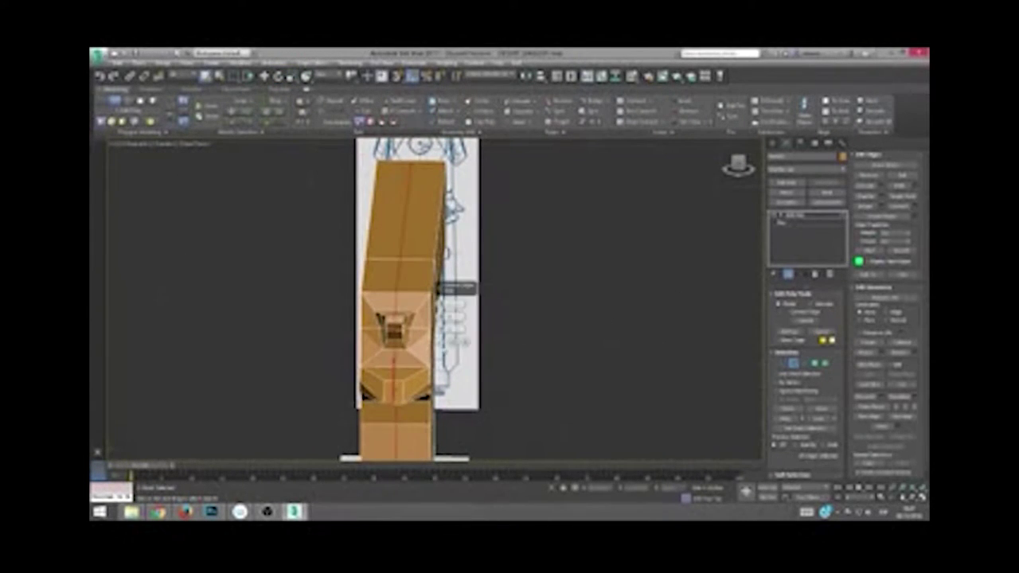
alt+middle_drag(454, 284, 519, 343)
key(f)
key(alt+x)
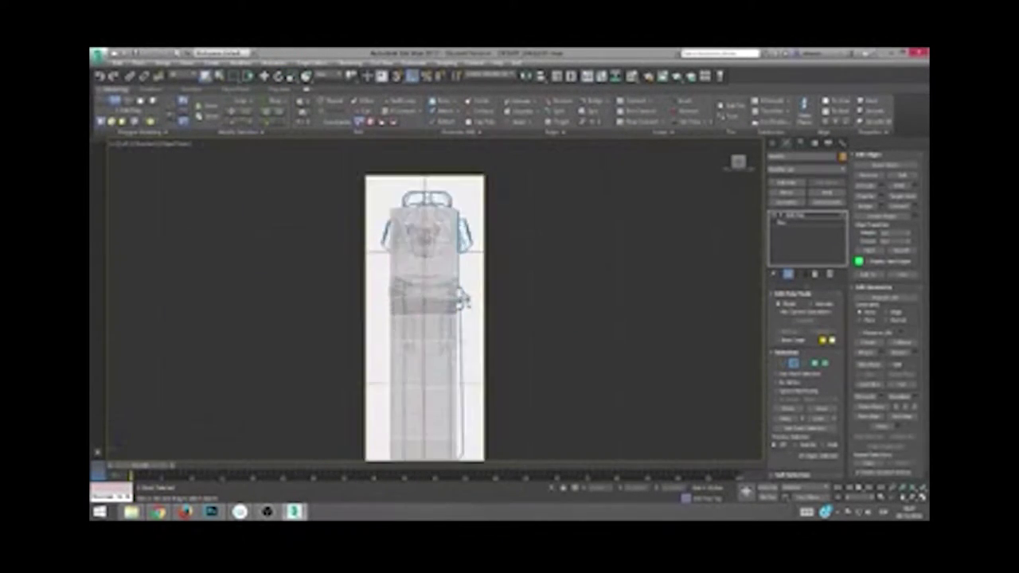
scroll(554, 334, up, 2)
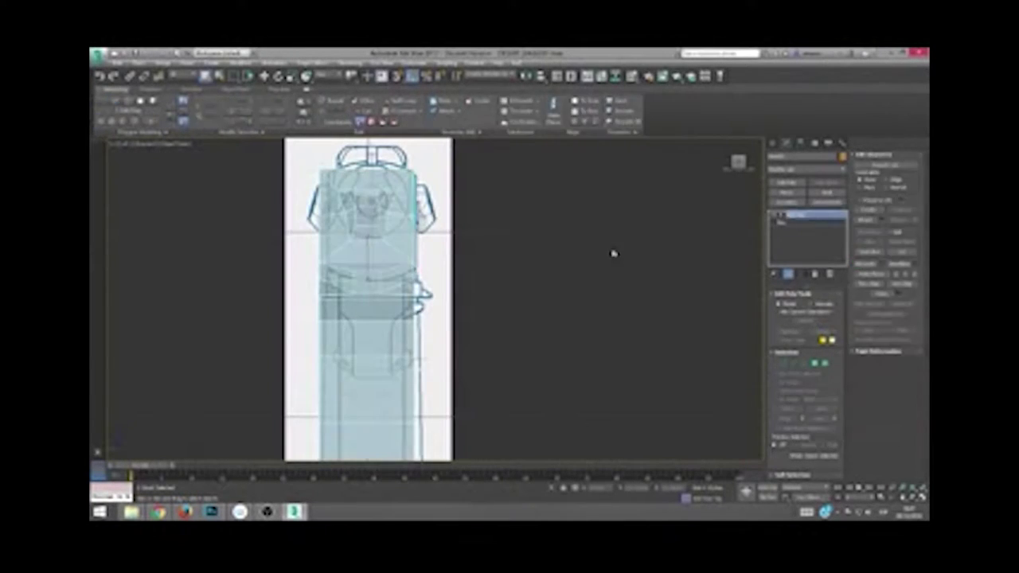
Step: Freeze the rear reference plane via Object Properties, then reselect the pistol in Vertex mode
click(453, 337)
right_click(441, 321)
click(478, 402)
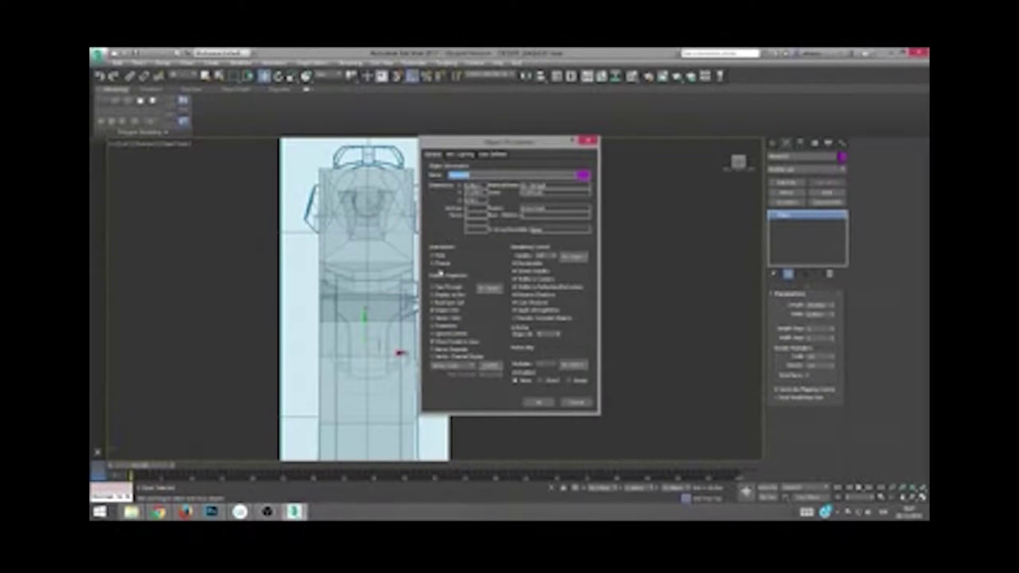
click(441, 272)
key(Return)
click(366, 263)
key(1)
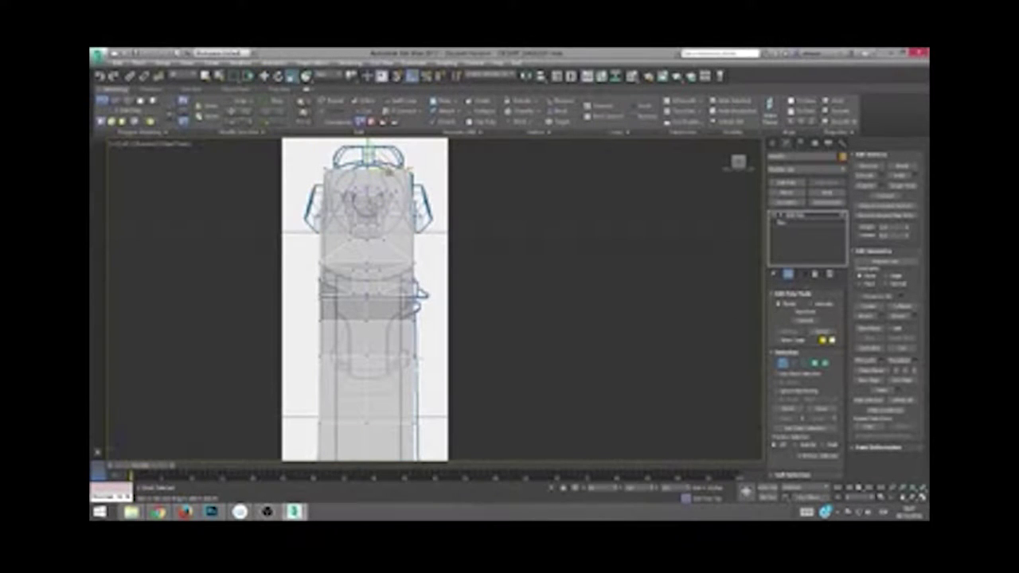
Step: Pan over the upper and lower parts of the model and orbit around the whole pistol
middle_drag(366, 238, 366, 316)
middle_drag(459, 414, 459, 263)
middle_drag(312, 226, 312, 147)
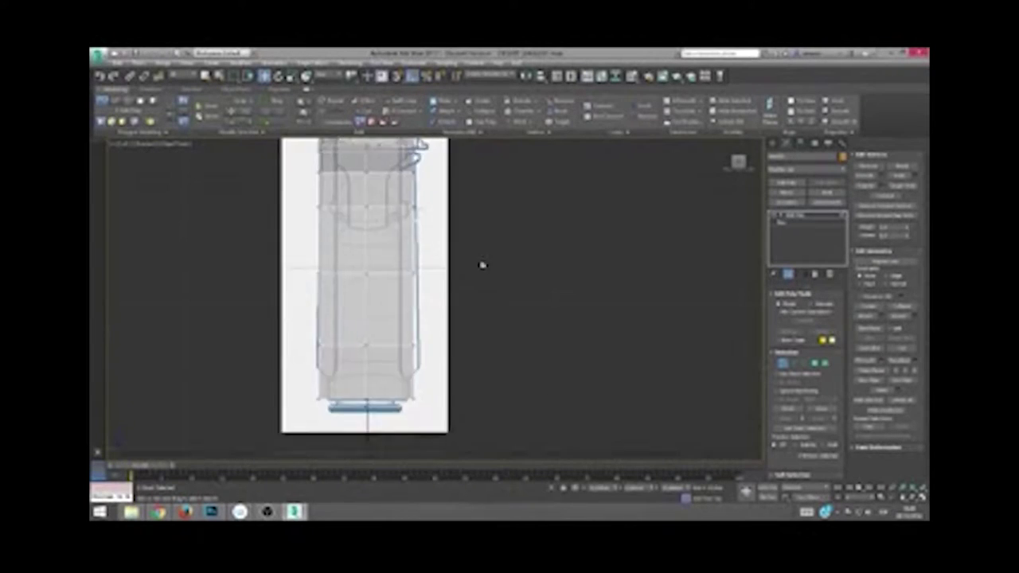
middle_drag(303, 384, 303, 347)
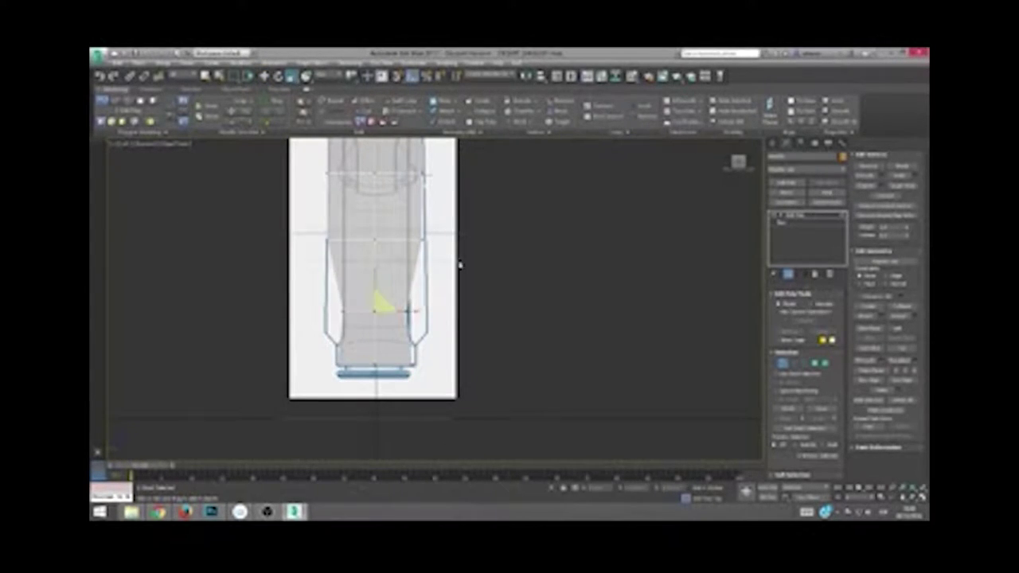
middle_drag(398, 240, 407, 341)
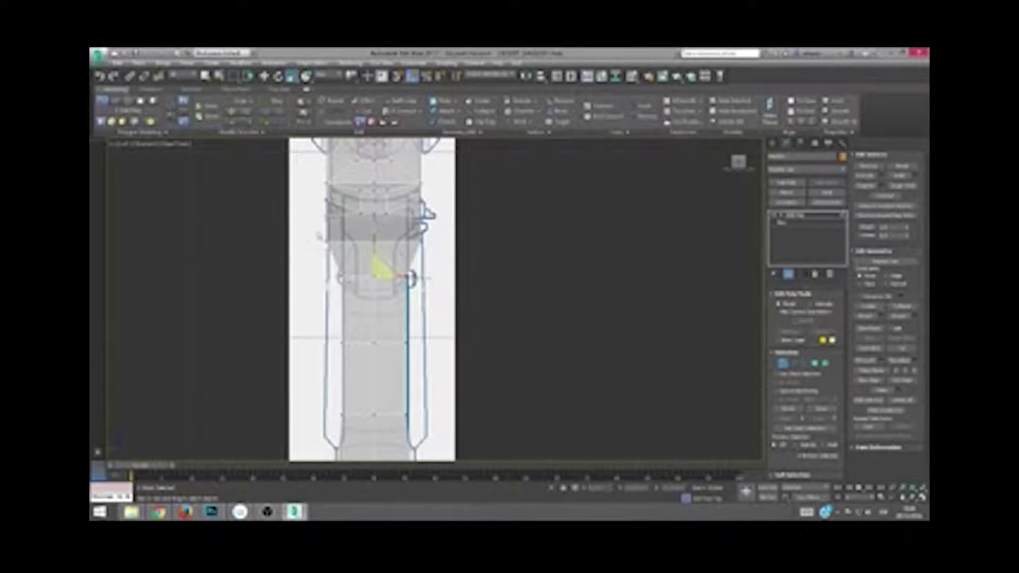
mouse_move(414, 252)
alt+middle_down()
mouse_move(505, 273)
mouse_move(400, 292)
mouse_move(480, 286)
mouse_move(455, 278)
alt+middle_up()
Step: Zoom out and close the floating blueprint window, then return to the pistol model in 3ds Max
scroll(197, 271, down, 3)
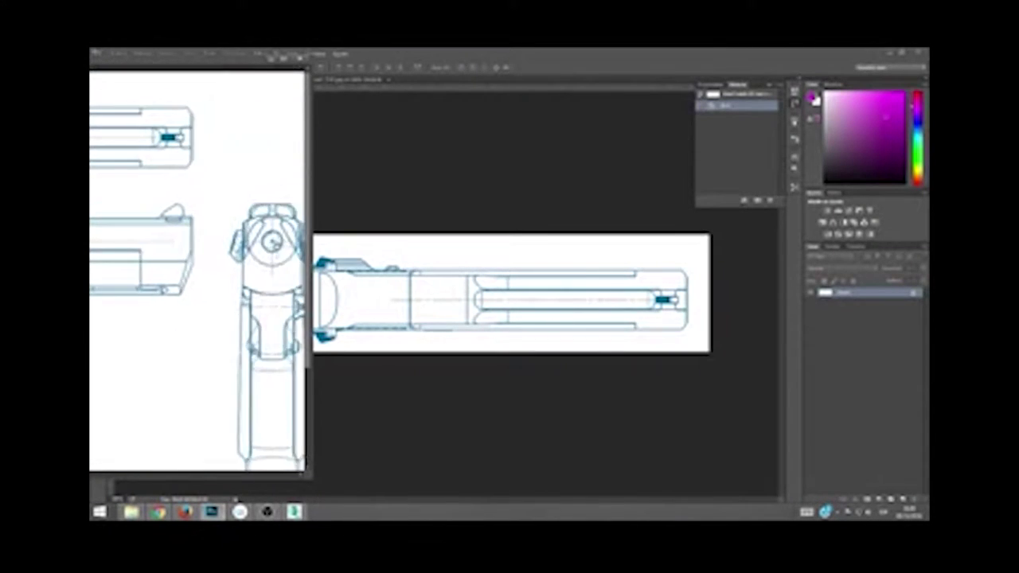
alt+scroll(197, 271, down, 2)
alt+scroll(197, 270, down, 1)
alt+scroll(196, 270, down, 1)
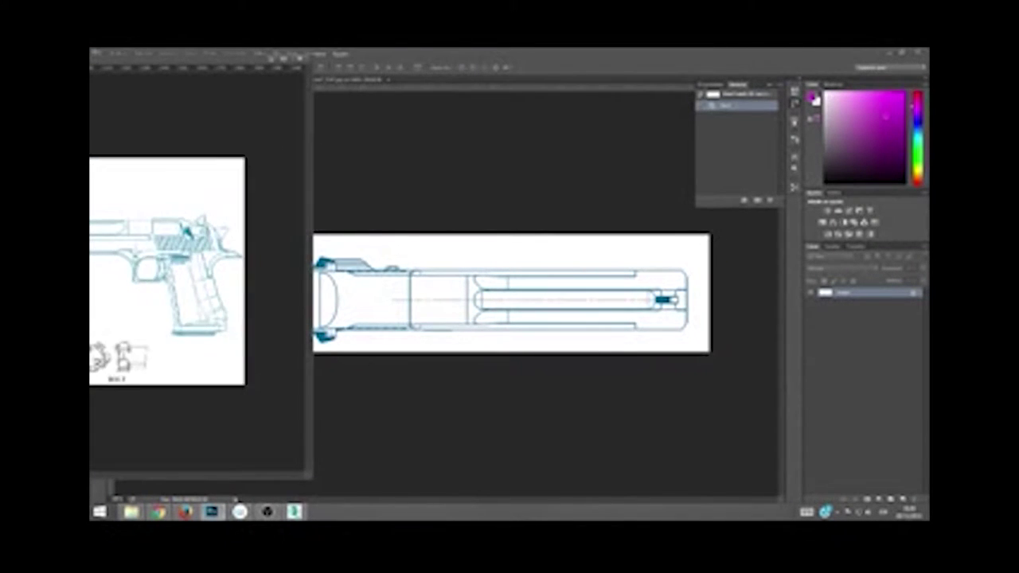
key(ctrl+w)
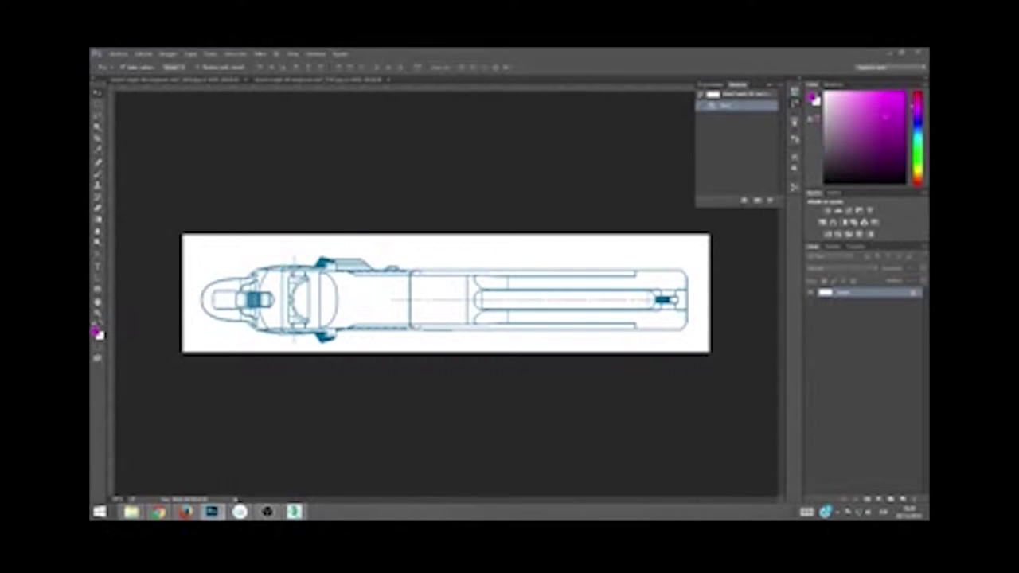
click(293, 511)
alt+middle_drag(391, 374, 384, 382)
key(f)
scroll(446, 351, up, 3)
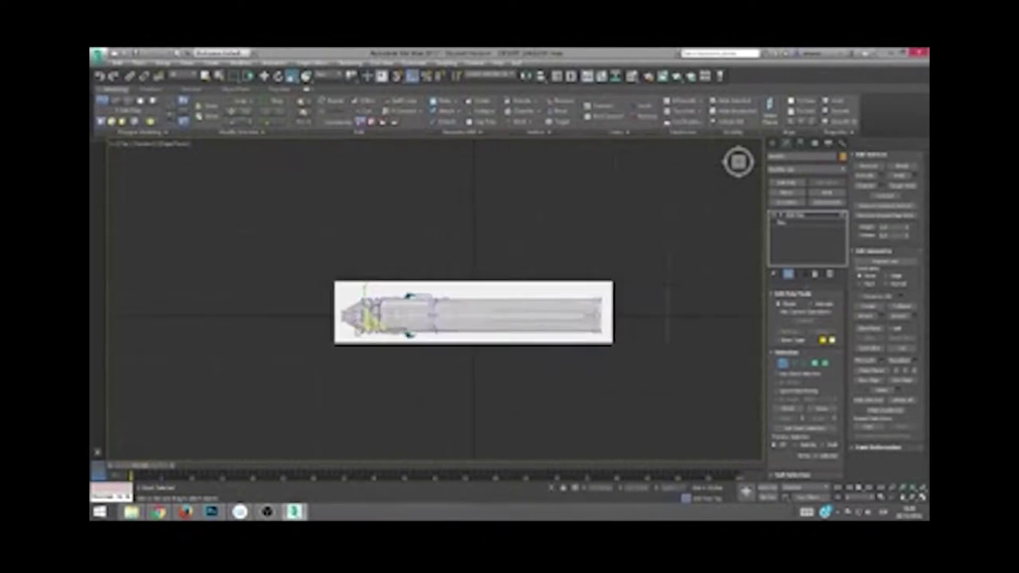
scroll(445, 350, up, 5)
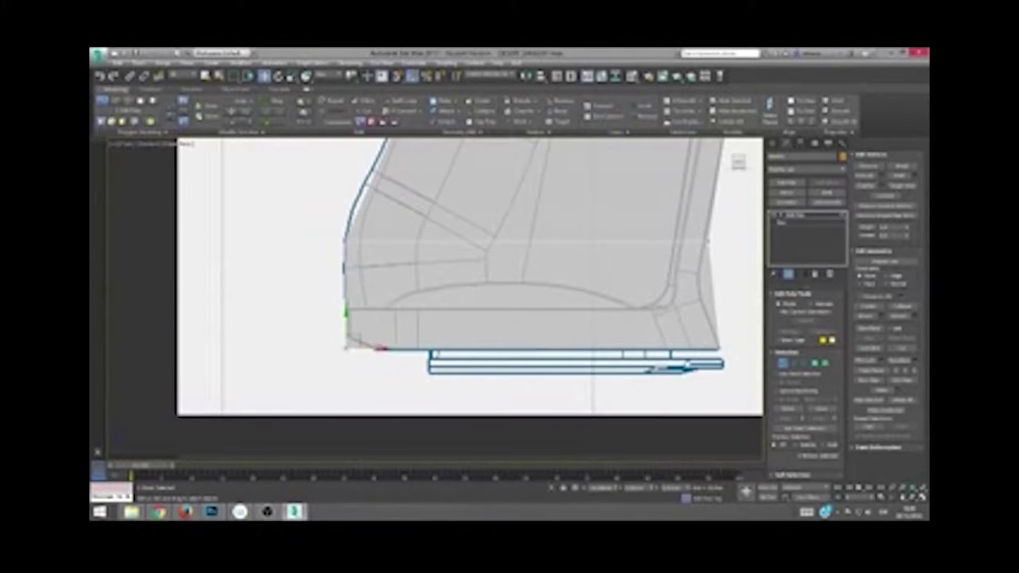
alt+middle_drag(300, 289, 300, 262)
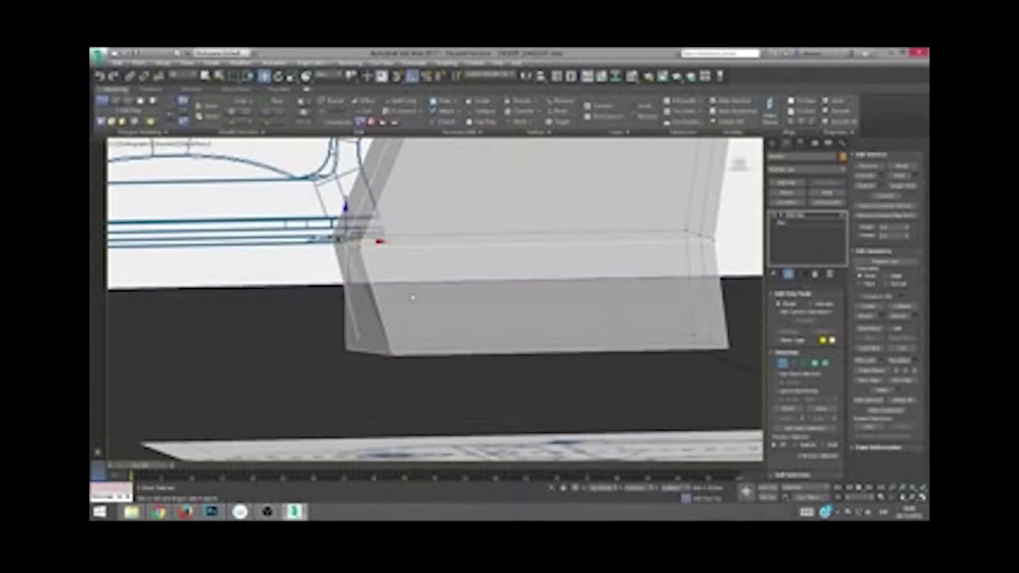
key(f)
scroll(409, 295, up, 5)
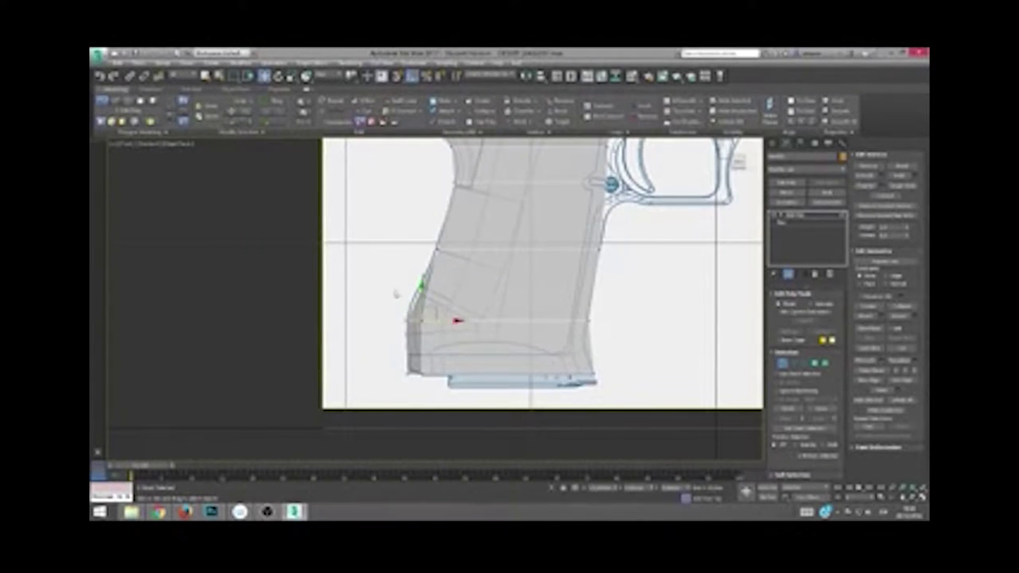
mouse_move(395, 294)
alt+middle_down()
mouse_move(395, 270)
mouse_move(429, 319)
alt+middle_up()
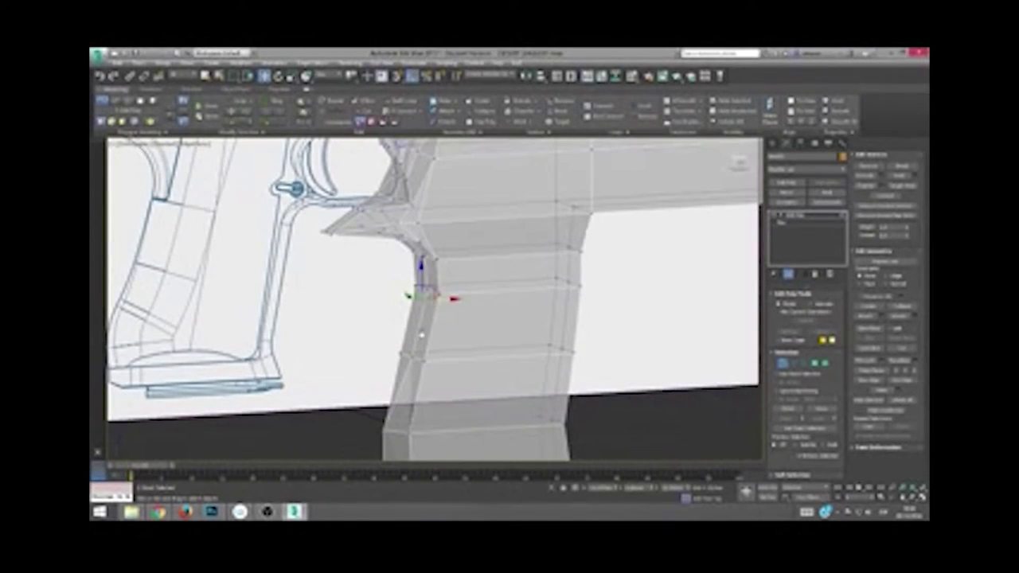
key(f)
scroll(386, 332, up, 2)
scroll(374, 311, down, 5)
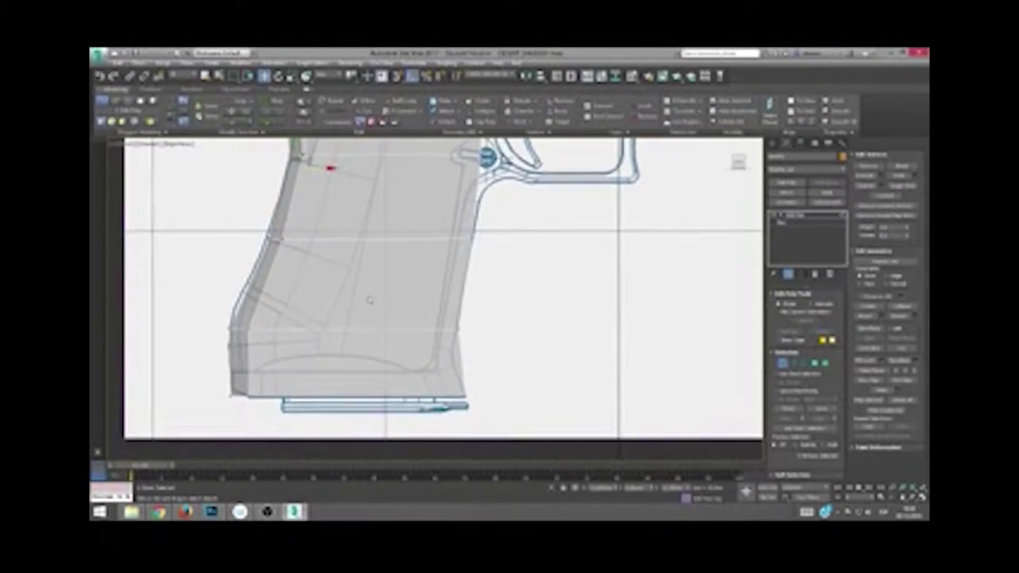
alt+middle_drag(368, 299, 398, 302)
key(f)
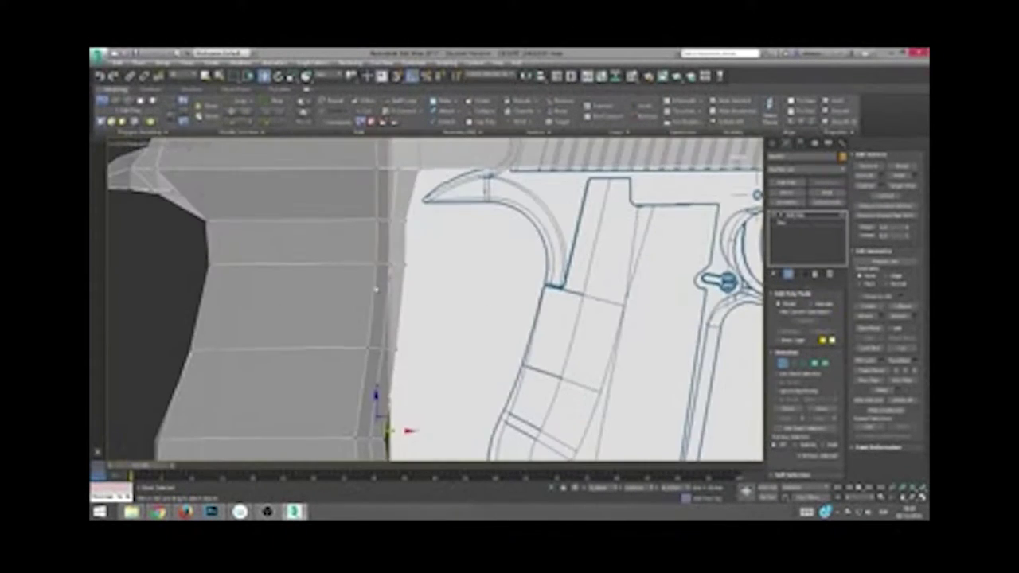
scroll(255, 299, down, 3)
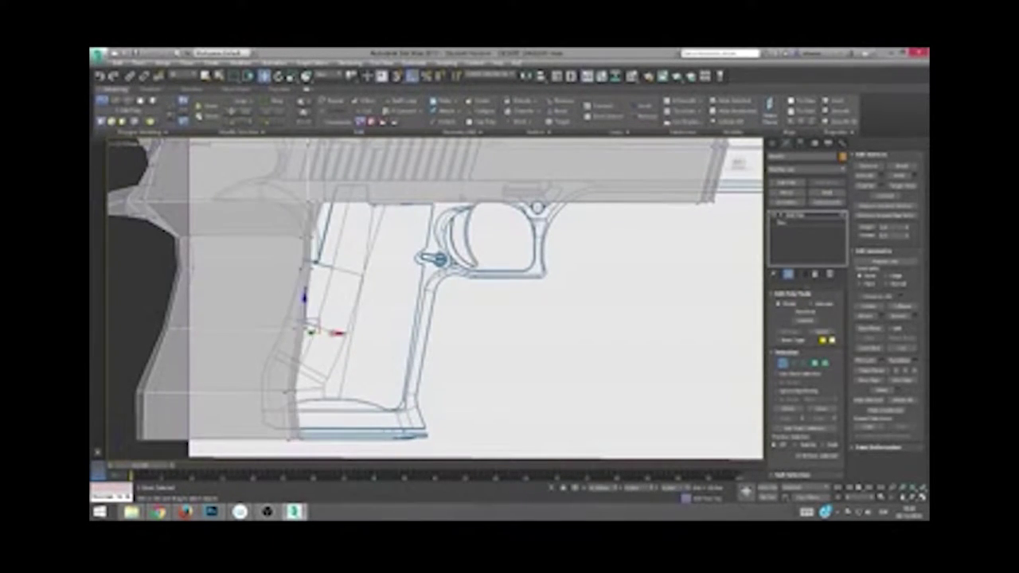
scroll(366, 335, up, 3)
scroll(366, 342, down, 5)
alt+middle_drag(369, 350, 366, 341)
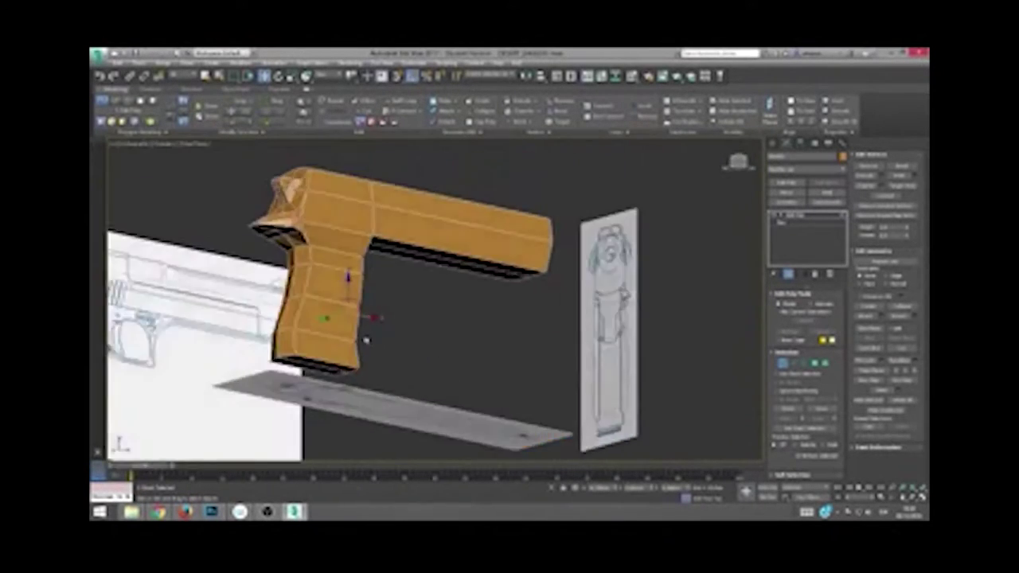
key(f)
scroll(341, 252, down, 5)
scroll(350, 333, up, 8)
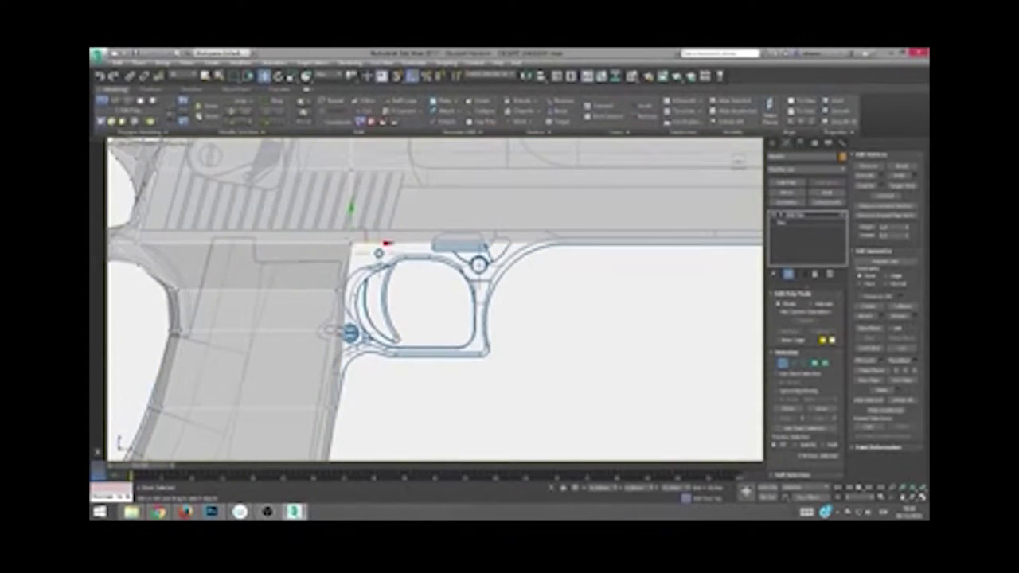
scroll(394, 286, down, 5)
scroll(393, 286, up, 8)
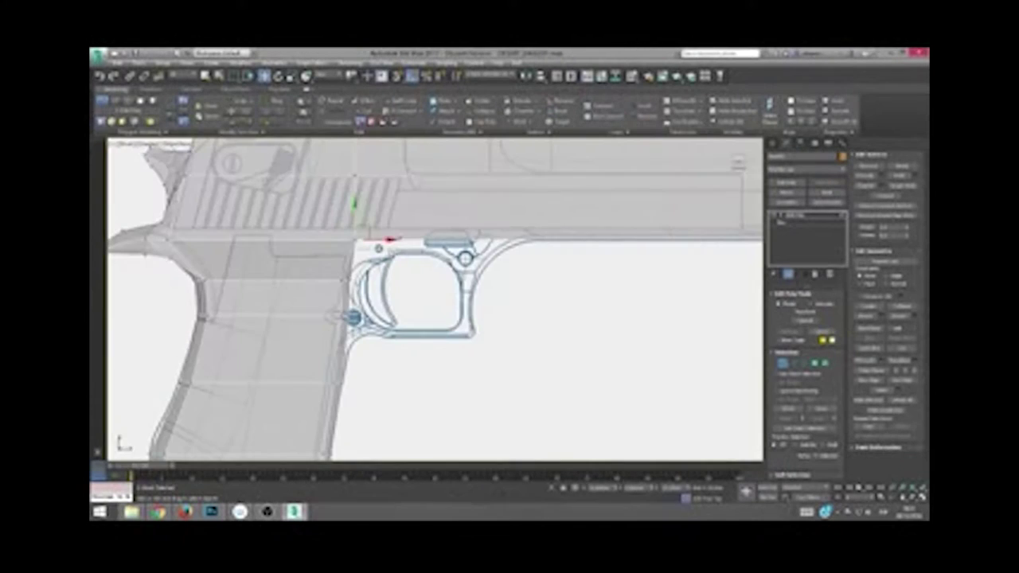
scroll(434, 305, down, 2)
scroll(413, 295, down, 3)
scroll(343, 279, up, 8)
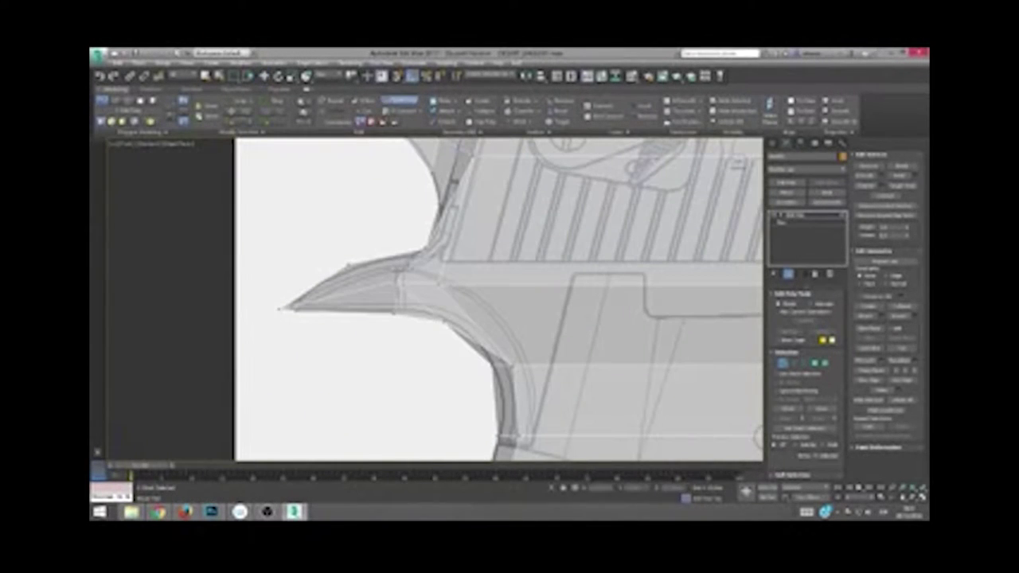
scroll(278, 309, down, 3)
Step: In the Top view, select the grip tang's tip vertices and turn off see-through display
scroll(409, 204, up, 5)
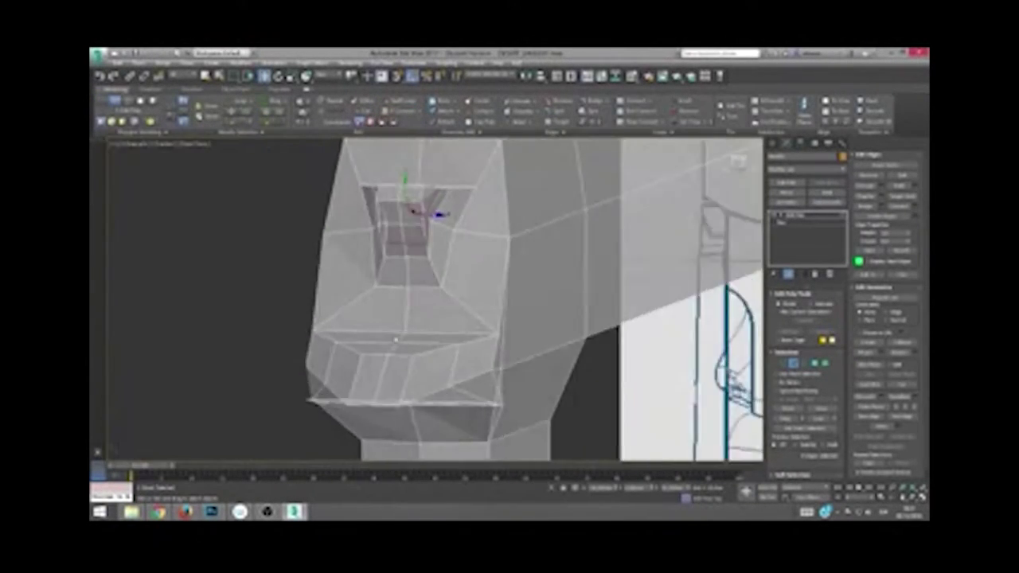
mouse_move(318, 318)
alt+middle_down()
mouse_move(332, 333)
mouse_move(782, 362)
alt+middle_up()
key(t)
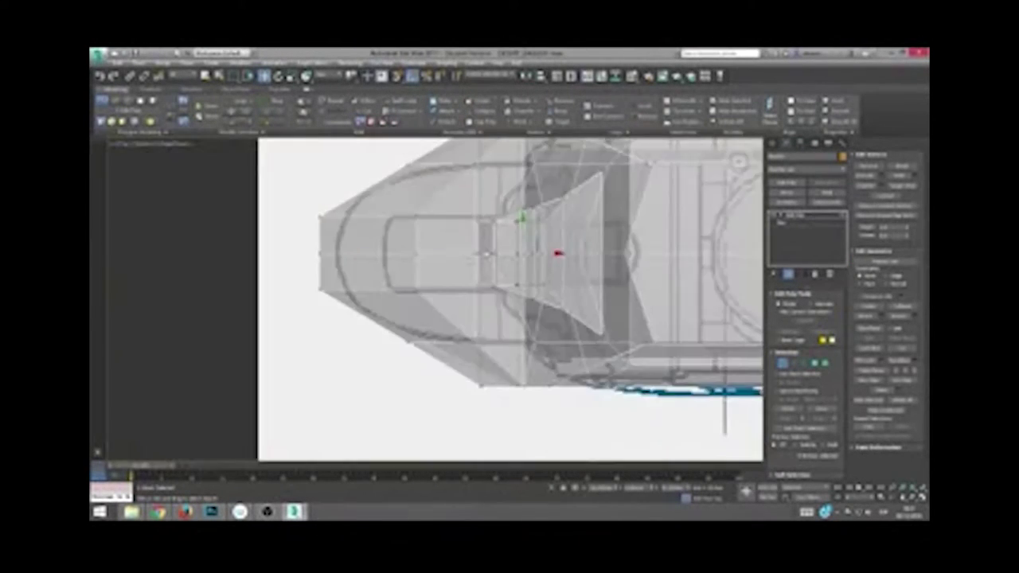
scroll(539, 275, down, 2)
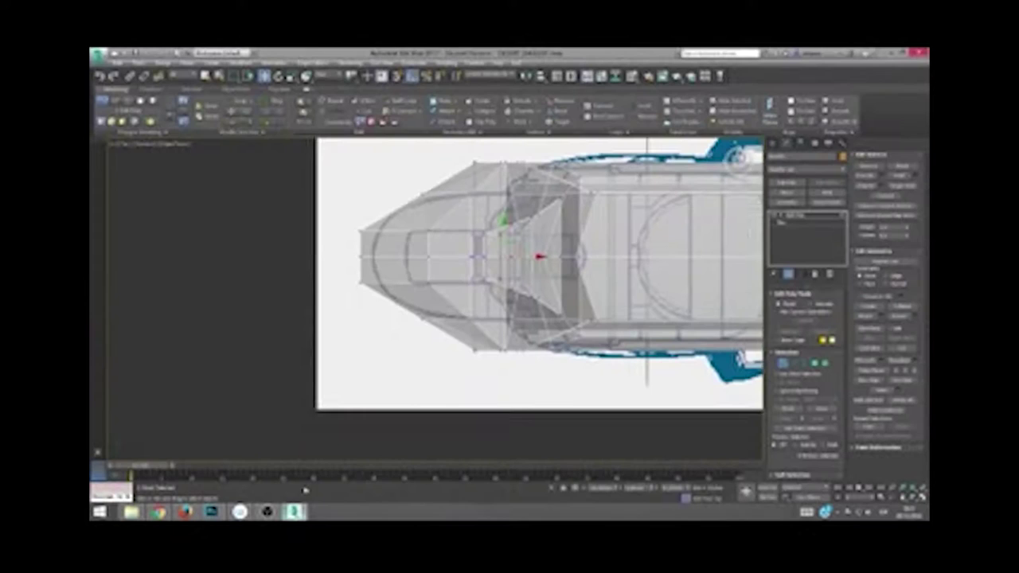
drag(388, 185, 415, 375)
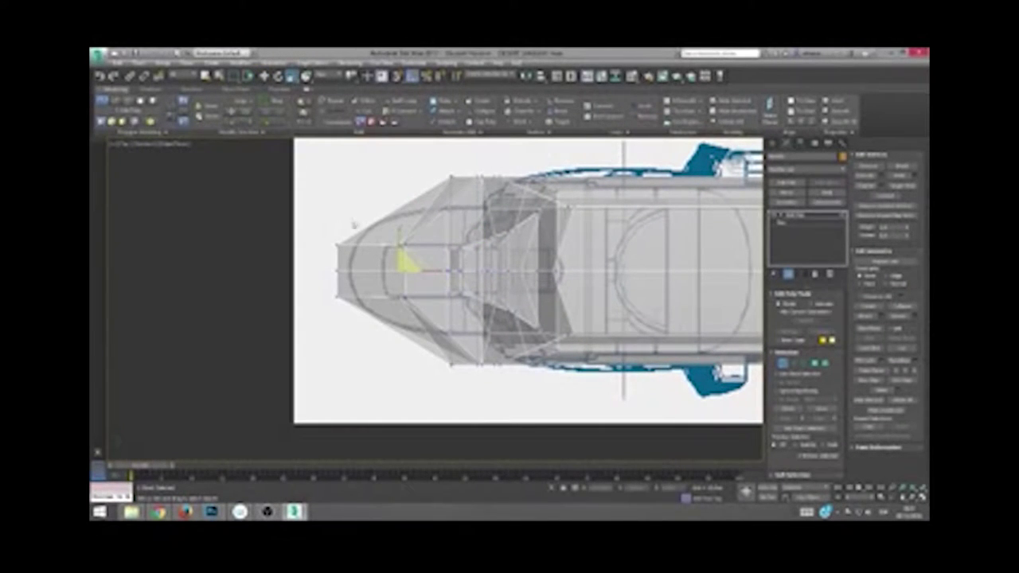
key(p)
mouse_move(363, 331)
alt+middle_down()
mouse_move(375, 207)
mouse_move(405, 241)
mouse_move(353, 289)
mouse_move(338, 335)
mouse_move(466, 329)
alt+middle_up()
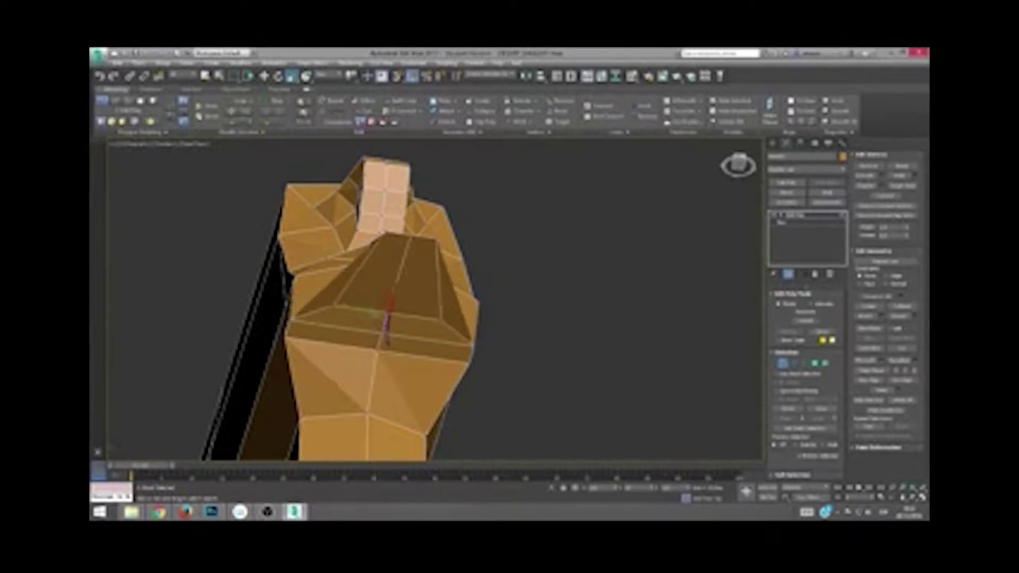
Step: Inspect the tang's underside while switching between Edge and Vertex levels
mouse_move(438, 294)
alt+middle_down()
mouse_move(391, 371)
mouse_move(370, 318)
mouse_move(414, 318)
mouse_move(460, 341)
mouse_move(462, 321)
alt+middle_up()
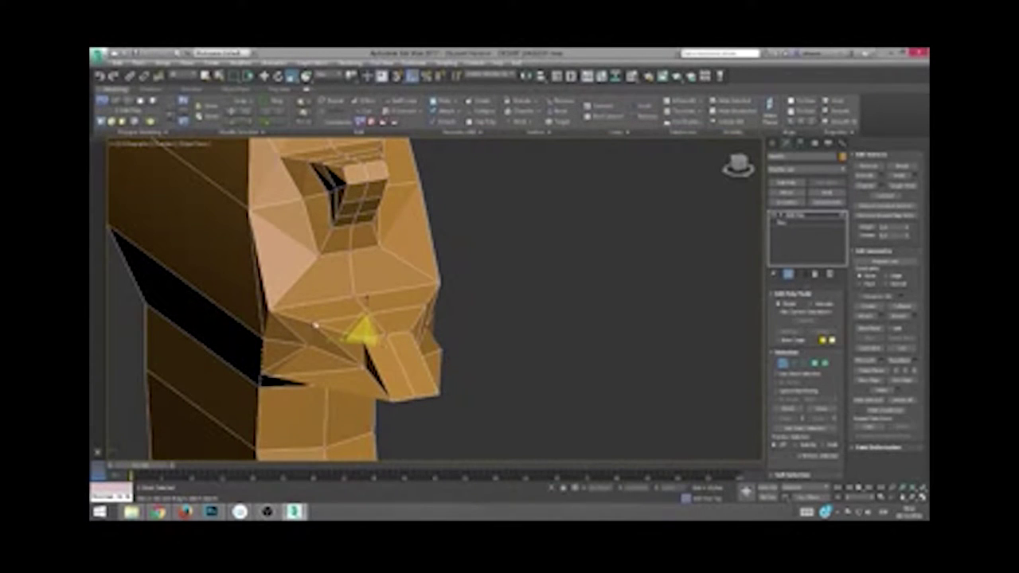
mouse_move(348, 344)
alt+middle_down()
mouse_move(374, 359)
mouse_move(379, 305)
mouse_move(391, 317)
alt+middle_up()
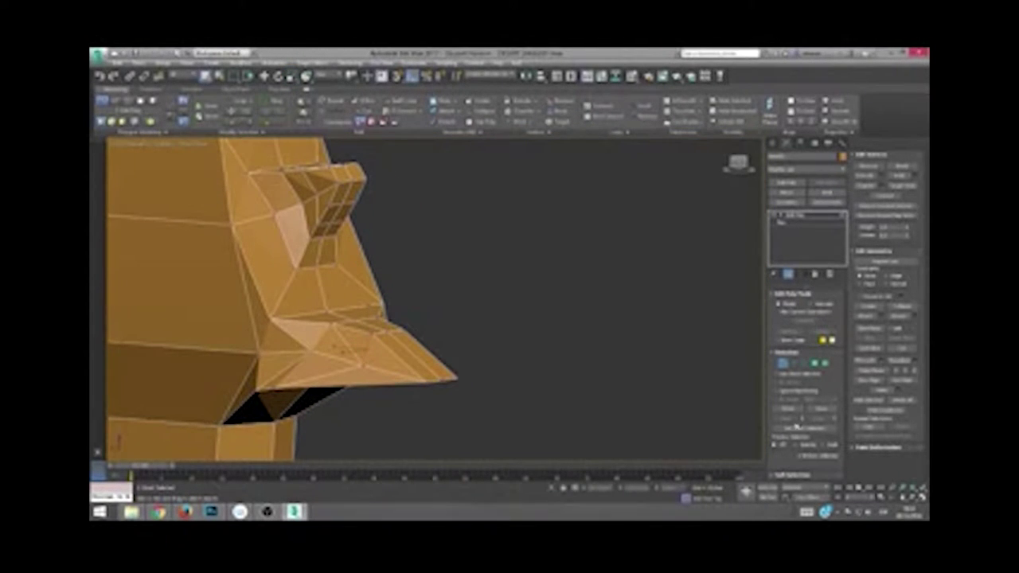
mouse_move(502, 351)
alt+middle_down()
mouse_move(398, 284)
mouse_move(466, 288)
alt+middle_up()
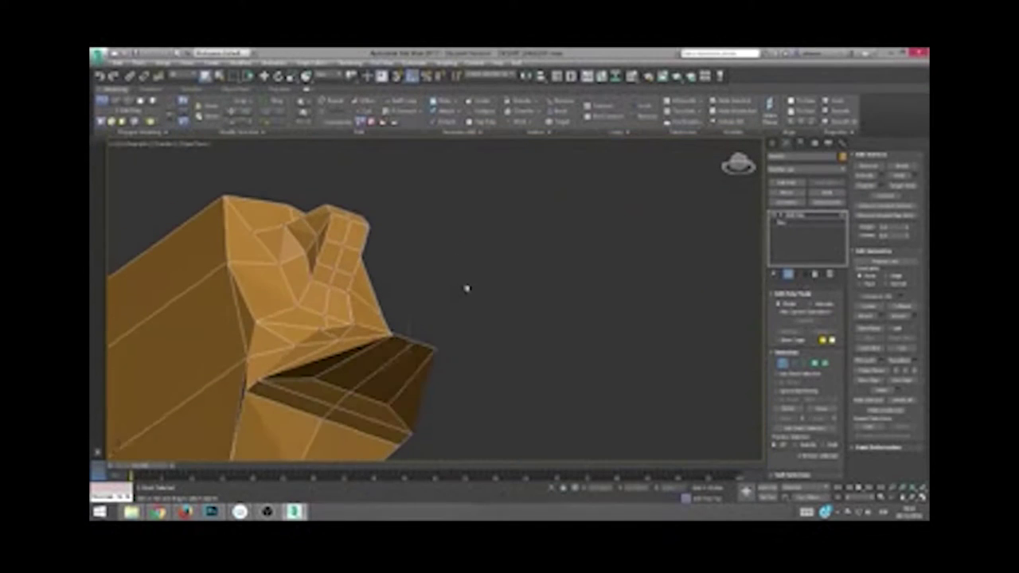
click(794, 363)
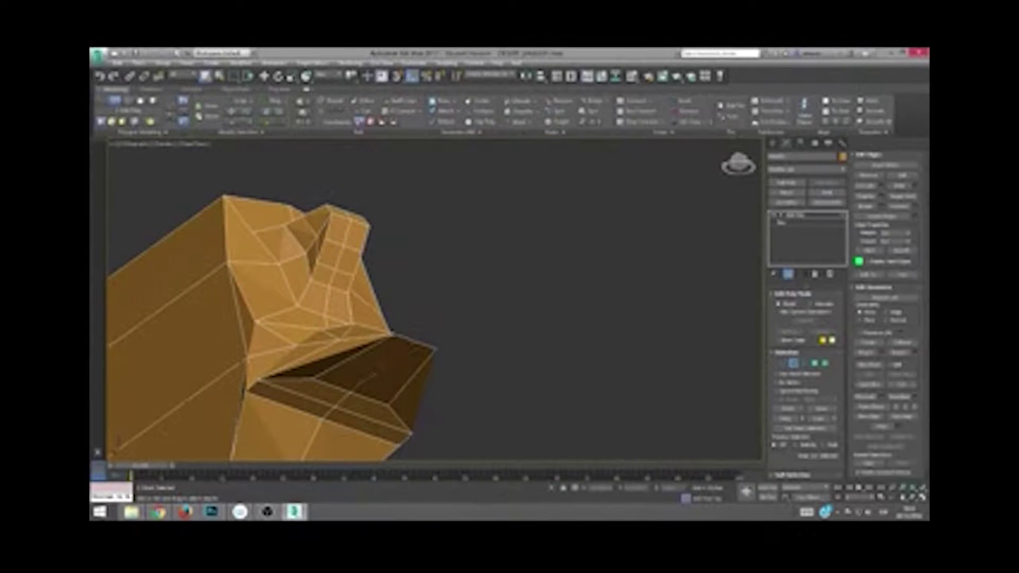
mouse_move(446, 396)
alt+middle_down()
mouse_move(470, 386)
mouse_move(443, 318)
mouse_move(432, 327)
mouse_move(357, 326)
mouse_move(466, 348)
mouse_move(378, 344)
alt+middle_up()
scroll(378, 344, up, 2)
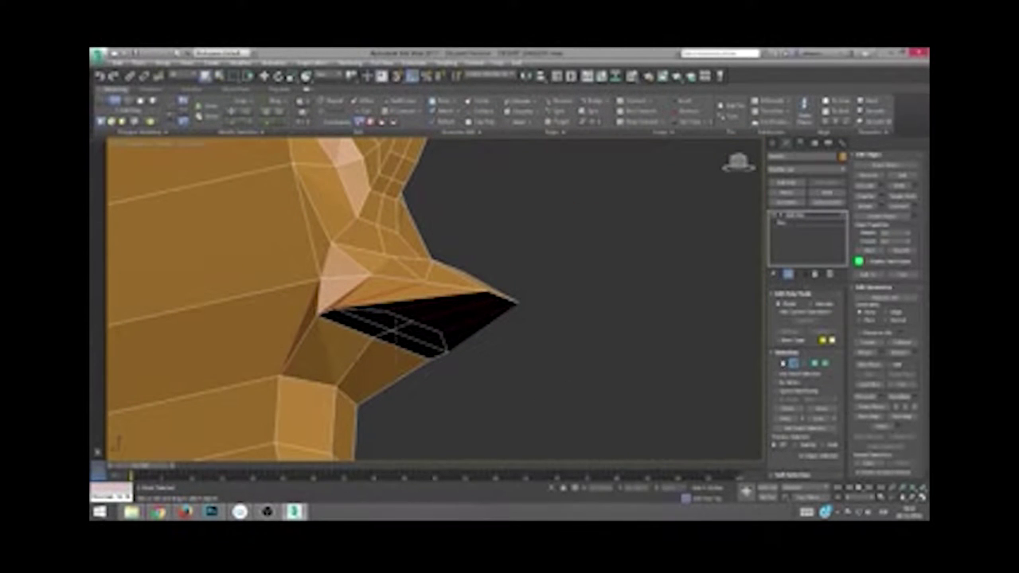
click(783, 363)
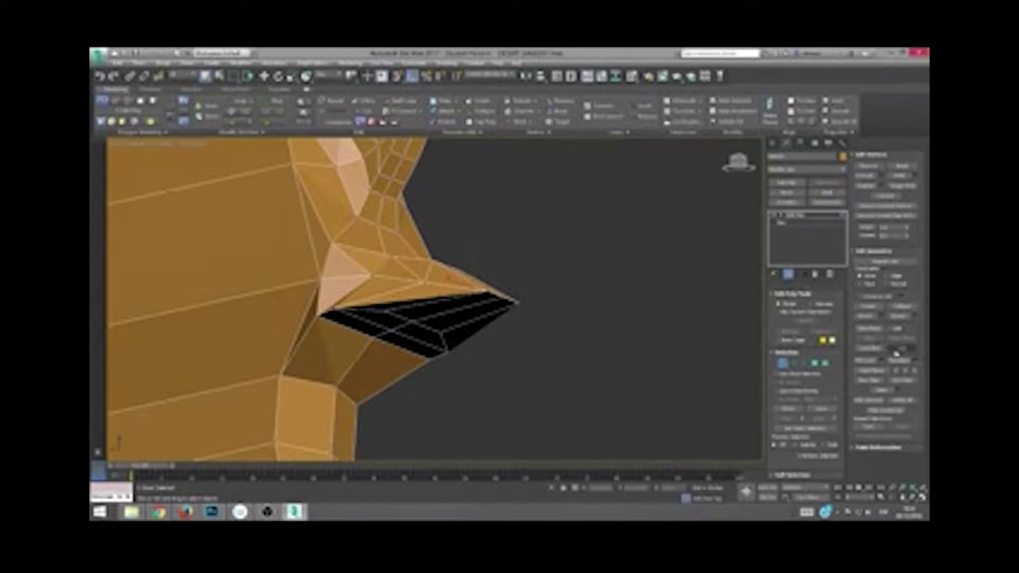
Step: Check the tang's pointed tip from side, underneath and front views
mouse_move(478, 323)
alt+middle_down()
mouse_move(422, 330)
mouse_move(404, 318)
mouse_move(389, 334)
mouse_move(382, 328)
alt+middle_up()
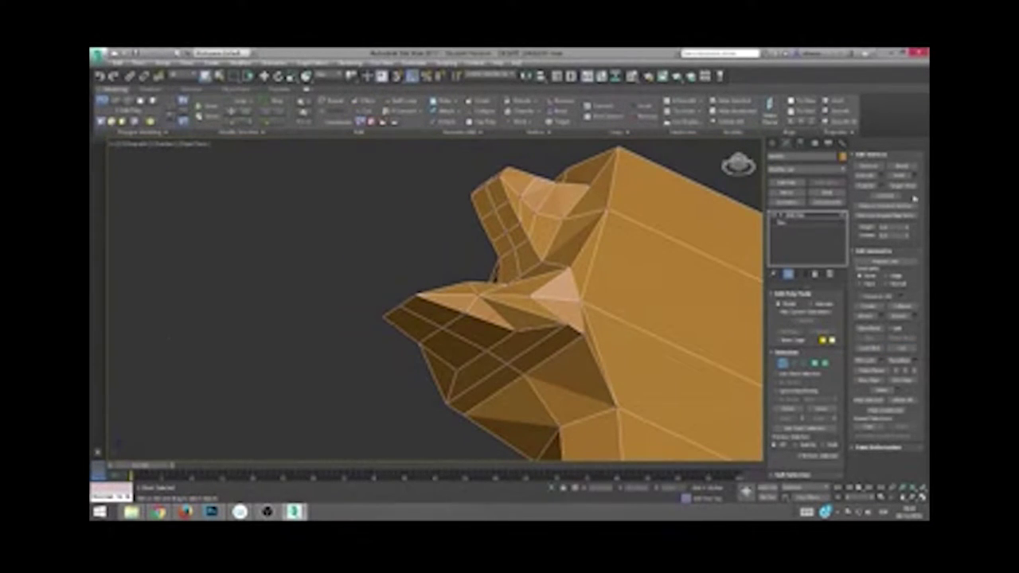
key(l)
mouse_move(495, 327)
alt+middle_down()
mouse_move(480, 325)
mouse_move(448, 355)
mouse_move(453, 374)
mouse_move(438, 386)
mouse_move(438, 371)
mouse_move(537, 351)
mouse_move(454, 303)
alt+middle_up()
key(shift+z)
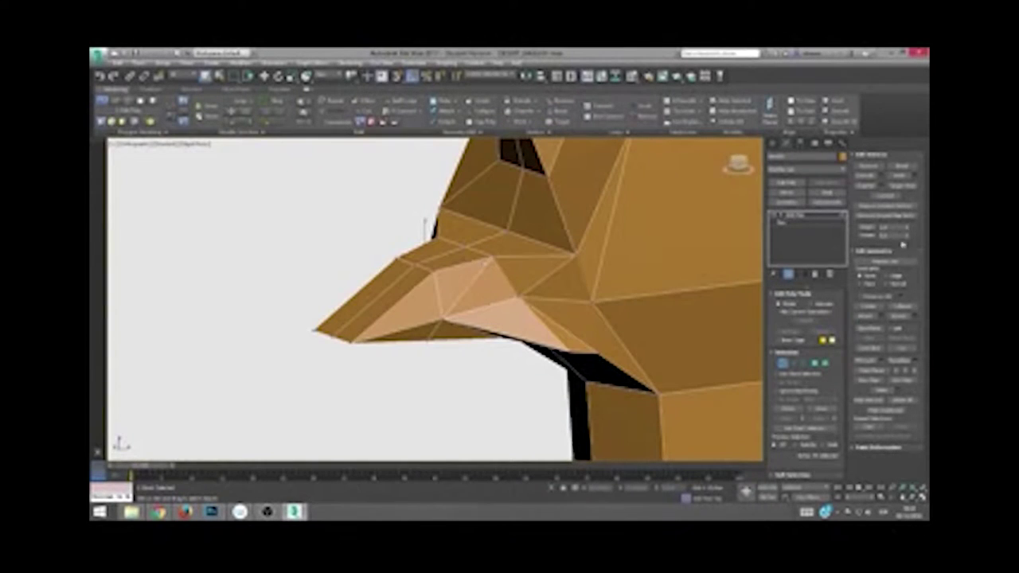
alt+middle_drag(477, 252, 589, 352)
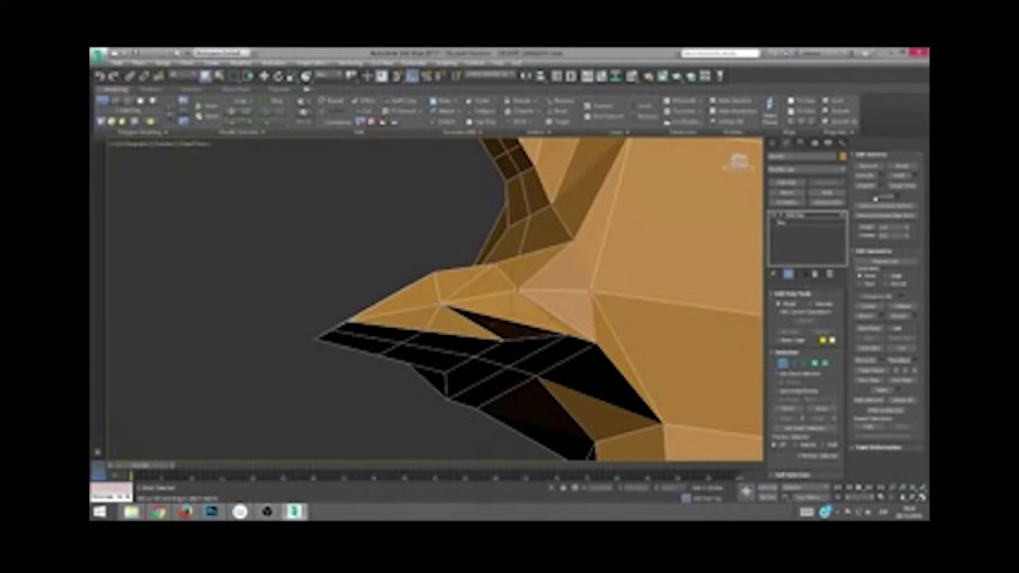
mouse_move(520, 270)
alt+middle_down()
mouse_move(557, 337)
mouse_move(502, 271)
mouse_move(517, 287)
mouse_move(538, 275)
mouse_move(383, 266)
alt+middle_up()
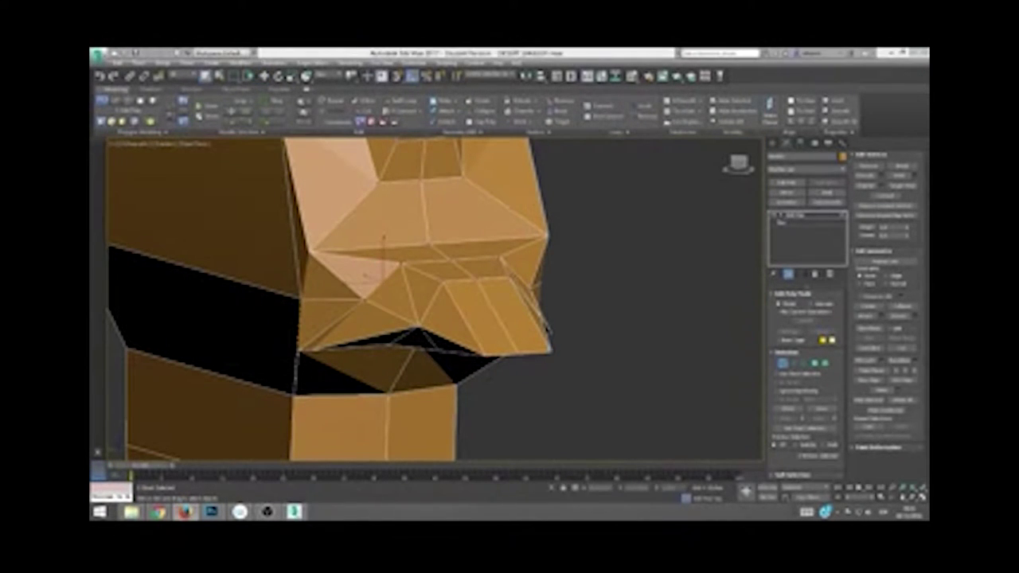
alt+middle_drag(363, 388, 369, 300)
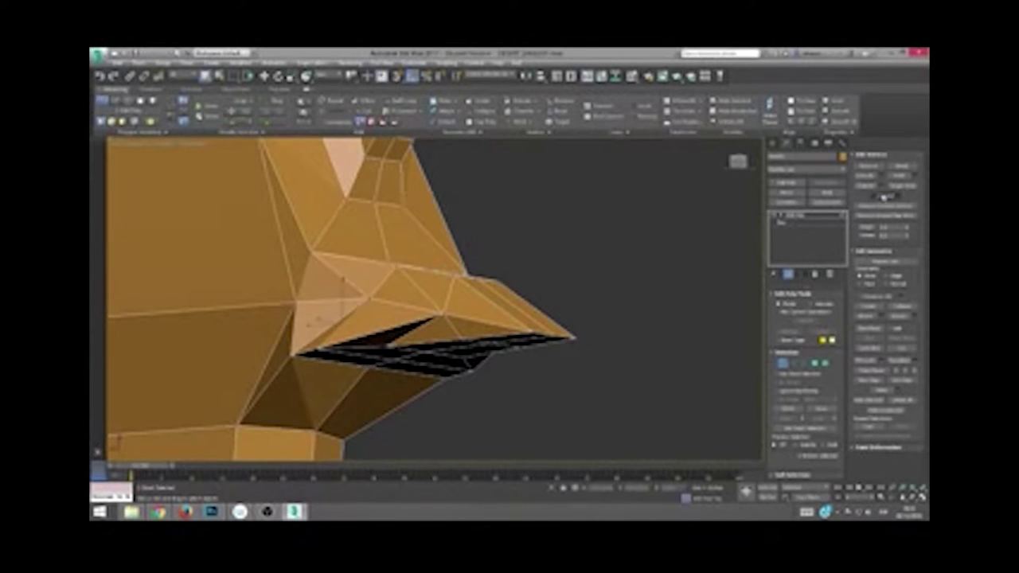
Step: At Vertex level, inspect the tang's underside and the gap above the grip from several angles
mouse_move(573, 388)
alt+middle_down()
mouse_move(591, 400)
mouse_move(518, 387)
mouse_move(555, 364)
mouse_move(538, 352)
mouse_move(421, 357)
mouse_move(482, 320)
mouse_move(354, 359)
mouse_move(416, 342)
mouse_move(448, 379)
mouse_move(443, 289)
mouse_move(392, 255)
alt+middle_up()
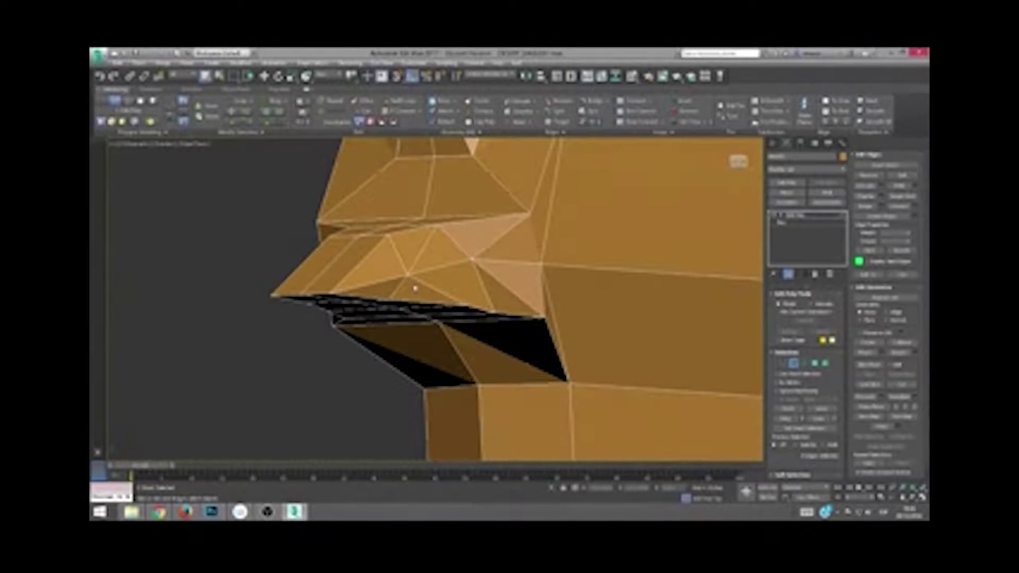
mouse_move(415, 288)
alt+middle_down()
mouse_move(390, 295)
mouse_move(452, 284)
alt+middle_up()
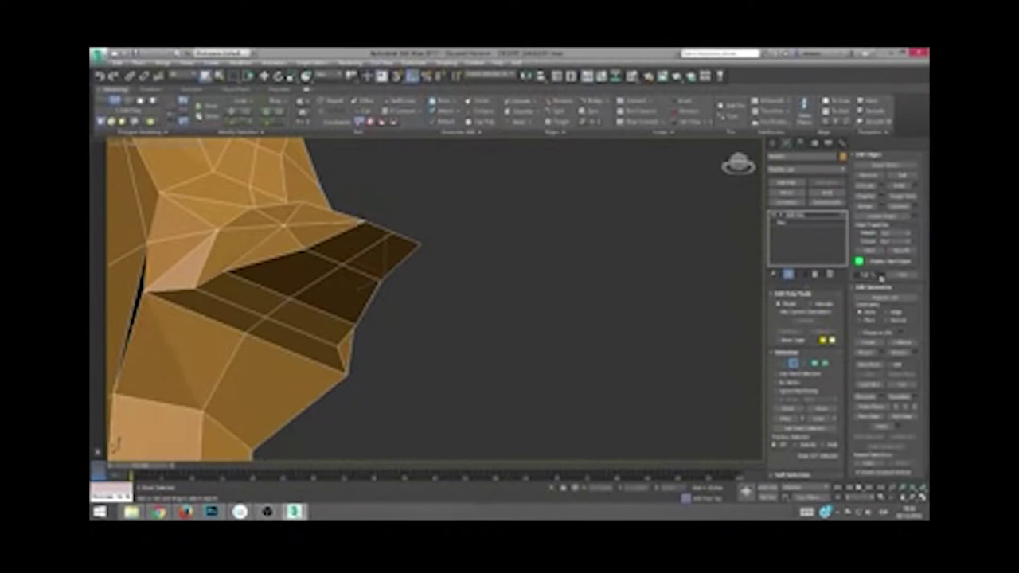
mouse_move(285, 253)
alt+middle_down()
mouse_move(350, 279)
mouse_move(410, 274)
alt+middle_up()
mouse_move(362, 303)
alt+middle_down()
mouse_move(430, 302)
mouse_move(564, 355)
alt+middle_up()
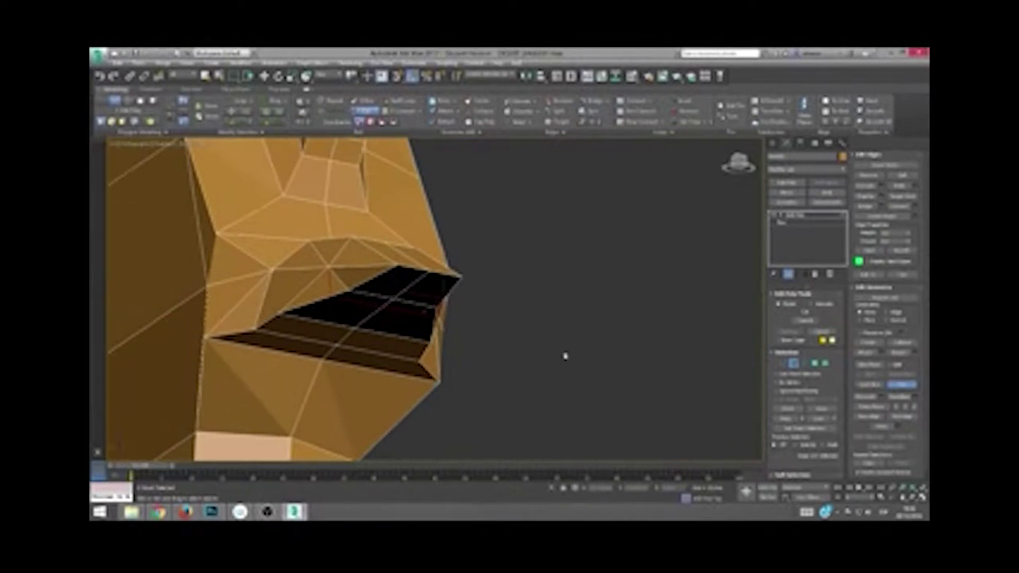
key(1)
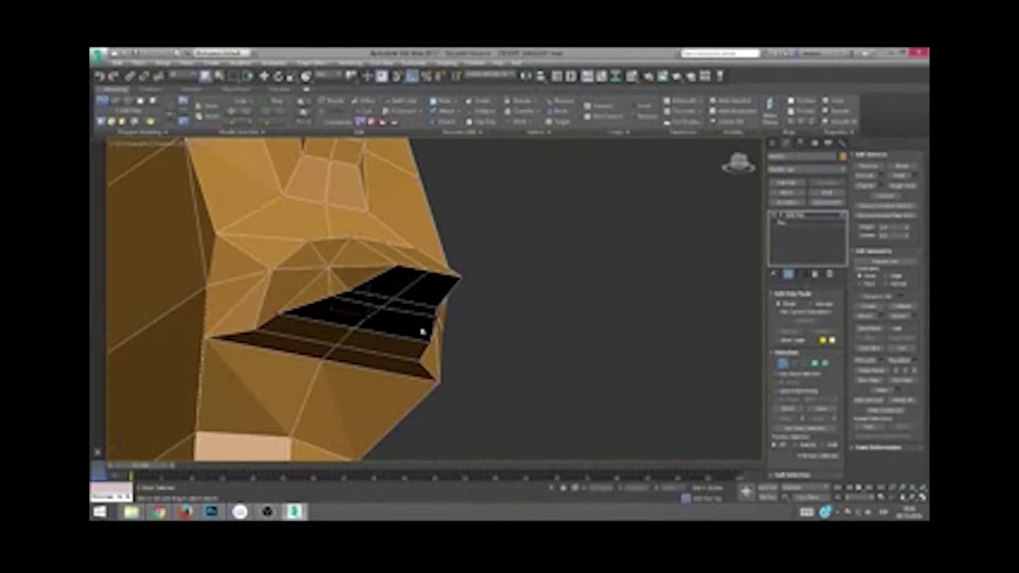
mouse_move(337, 311)
alt+middle_down()
mouse_move(353, 318)
mouse_move(342, 311)
mouse_move(358, 301)
mouse_move(472, 358)
mouse_move(420, 354)
alt+middle_up()
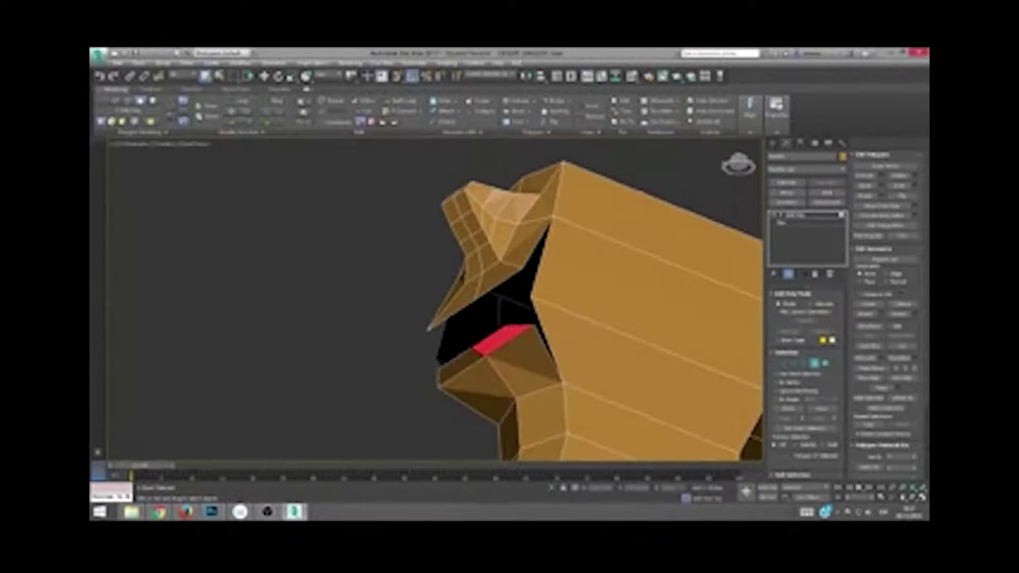
alt+middle_drag(517, 318, 478, 342)
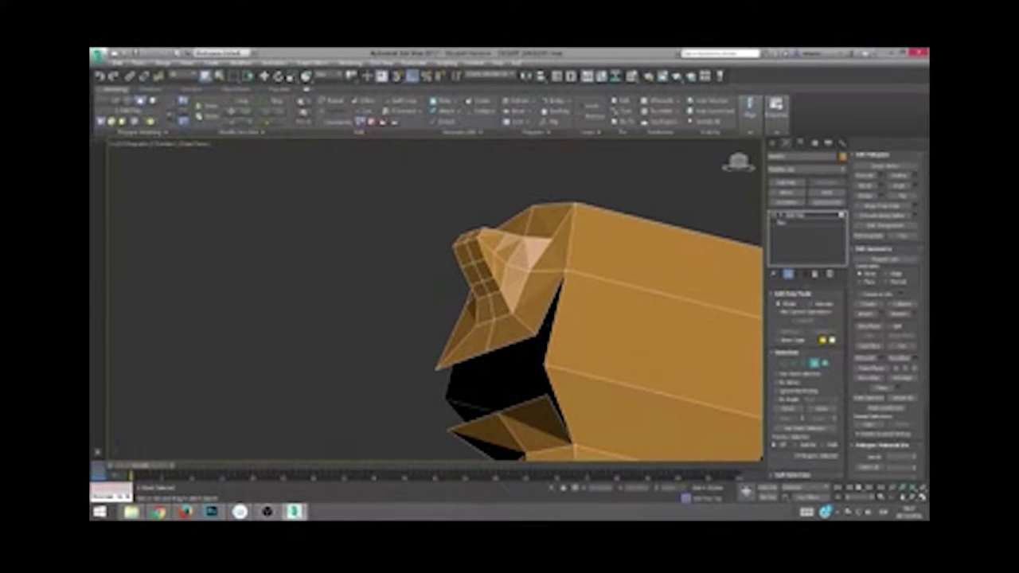
click(783, 363)
mouse_move(428, 367)
alt+middle_down()
mouse_move(398, 359)
mouse_move(645, 370)
mouse_move(419, 339)
mouse_move(330, 299)
mouse_move(535, 334)
alt+middle_up()
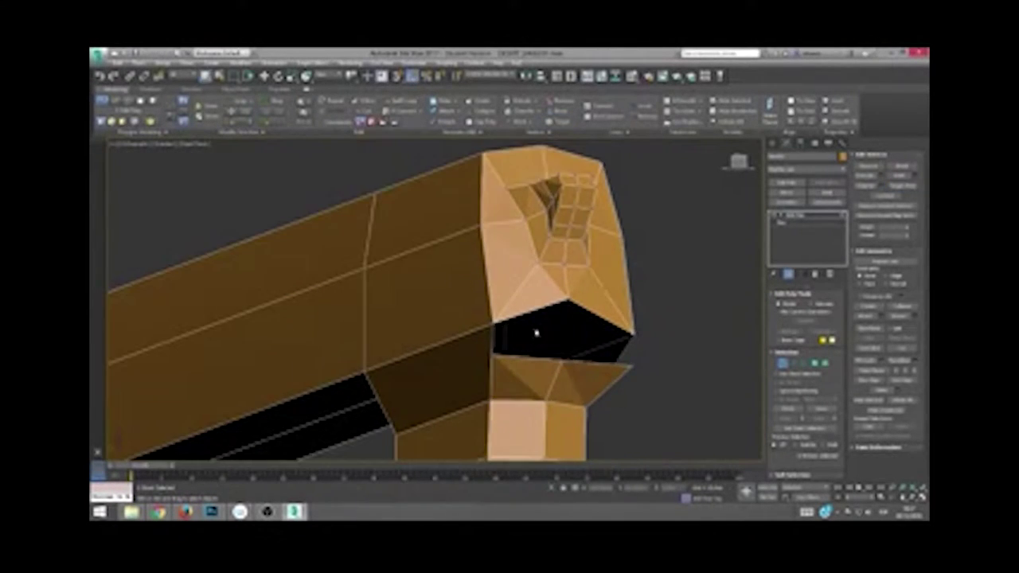
Step: Frame the pistol's rear spur in the flat side reference view
key(l)
key(z)
scroll(345, 241, up, 10)
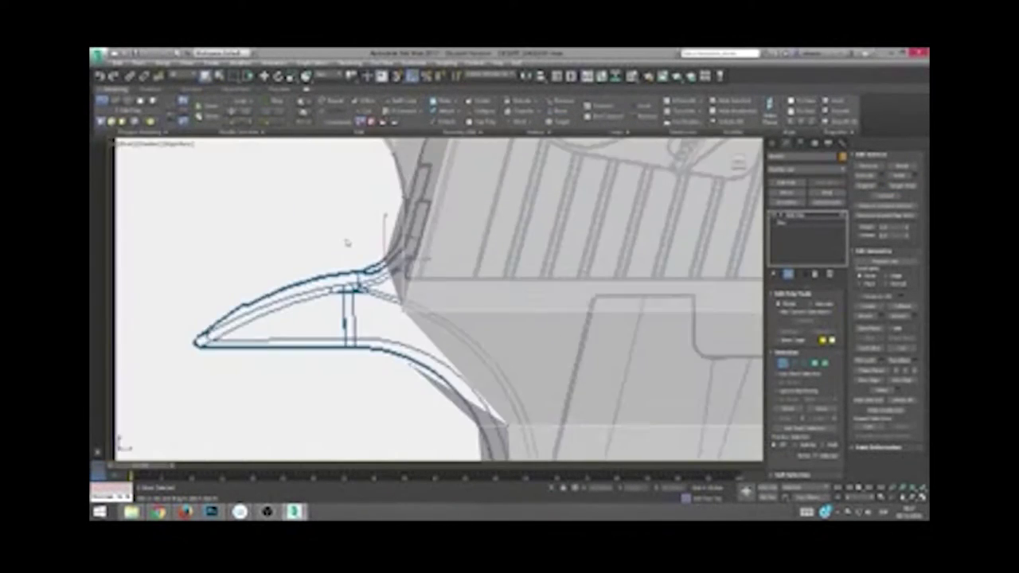
scroll(345, 241, down, 2)
mouse_move(345, 241)
middle_down()
mouse_move(378, 340)
mouse_move(483, 349)
mouse_move(411, 350)
middle_up()
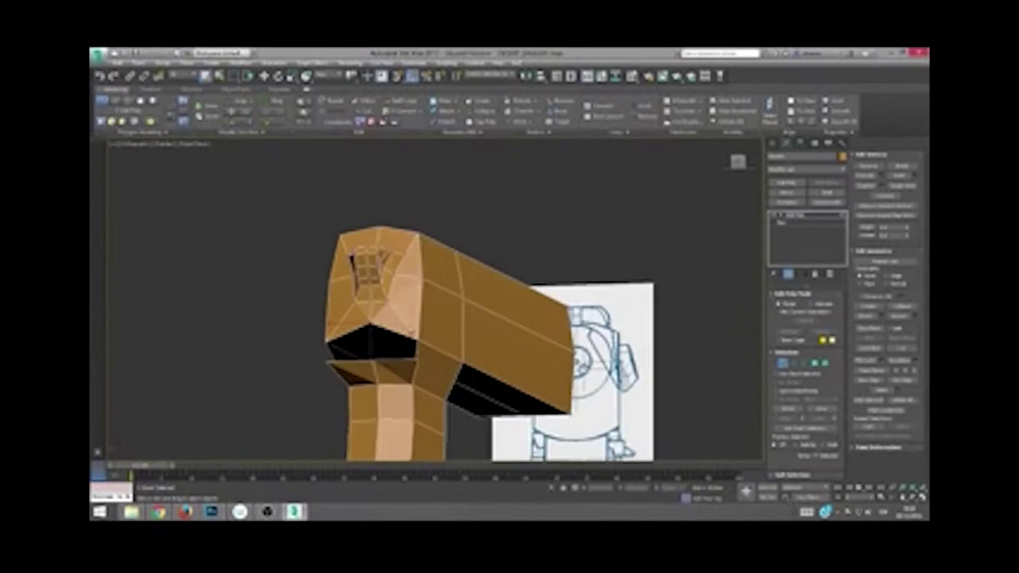
scroll(411, 350, up, 3)
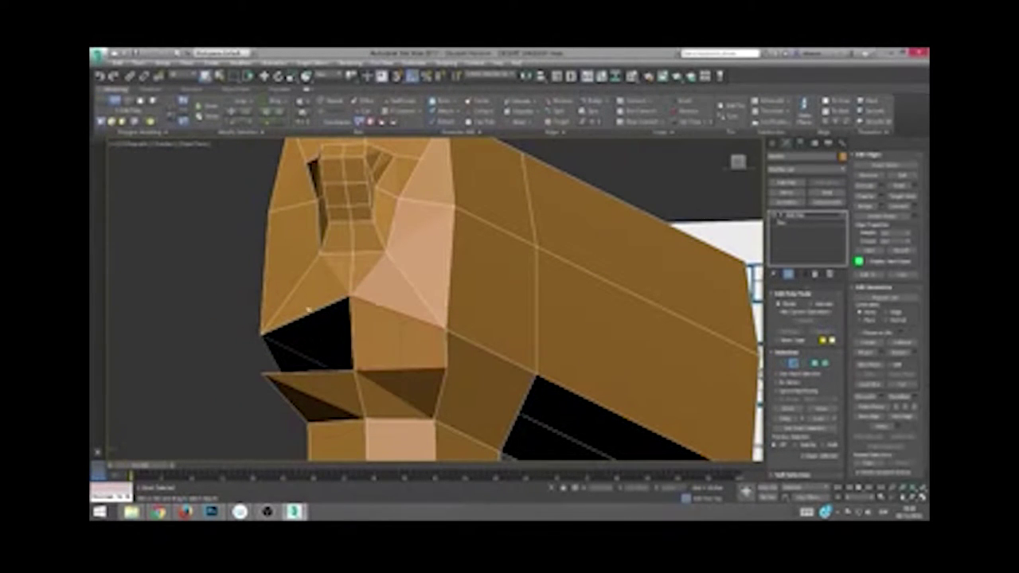
mouse_move(315, 319)
alt+middle_down()
mouse_move(395, 249)
mouse_move(425, 277)
alt+middle_up()
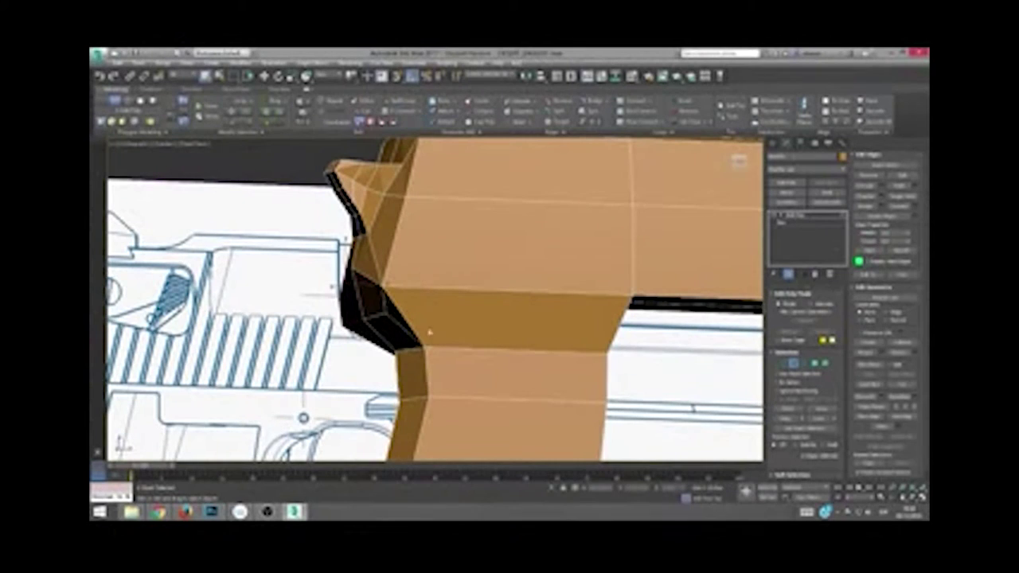
alt+middle_drag(549, 275, 577, 278)
scroll(577, 278, up, 3)
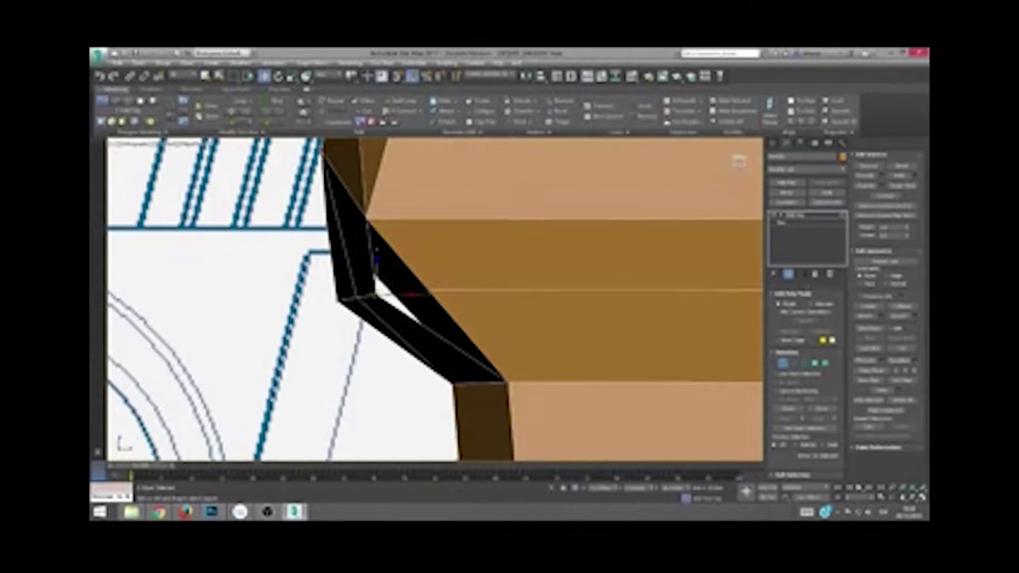
alt+middle_drag(414, 287, 437, 289)
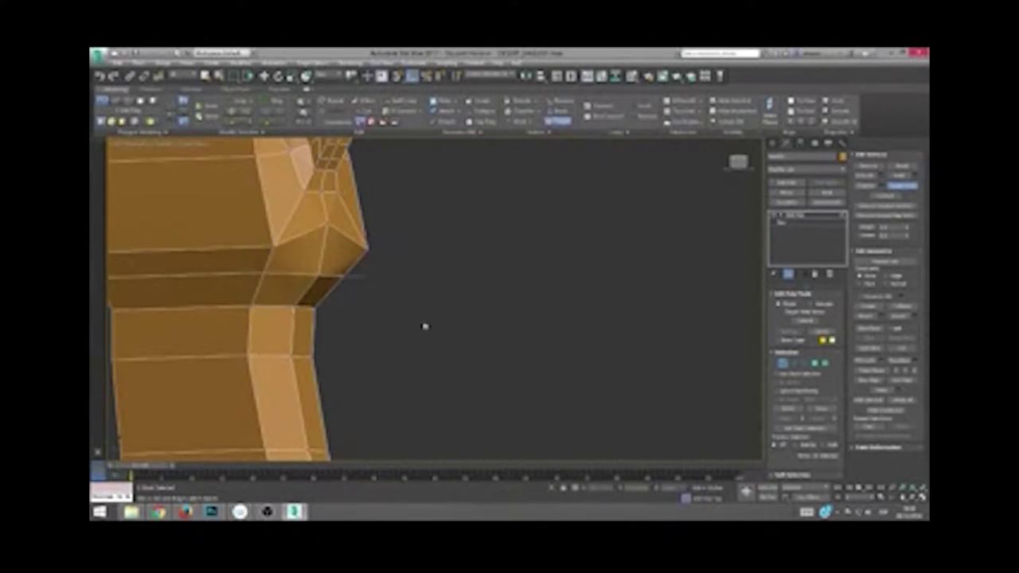
mouse_move(424, 327)
alt+middle_down()
mouse_move(307, 318)
mouse_move(329, 323)
mouse_move(330, 342)
alt+middle_up()
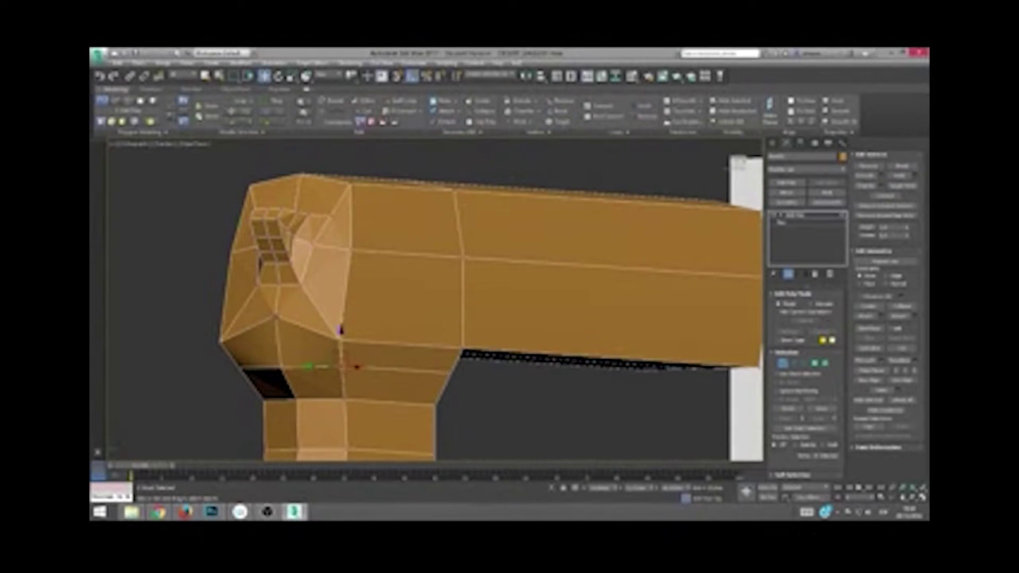
key(f)
scroll(401, 325, up, 5)
scroll(378, 260, up, 3)
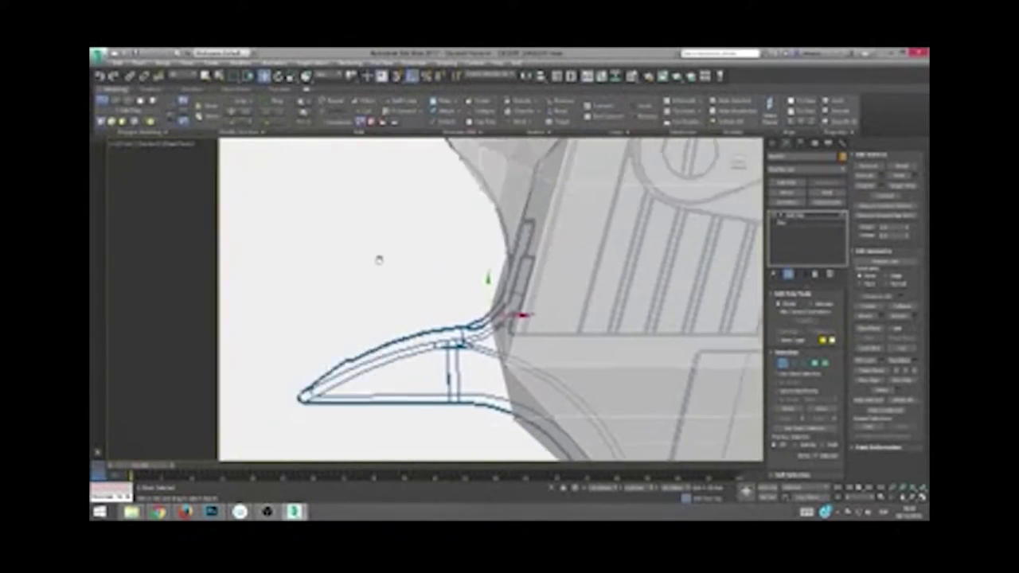
middle_drag(379, 260, 414, 275)
key(f)
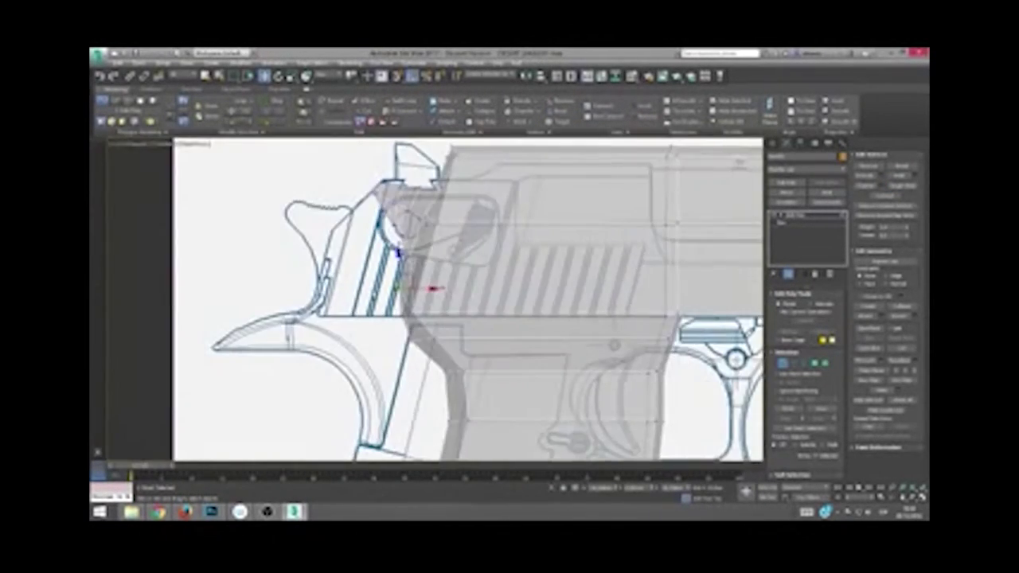
scroll(398, 251, down, 10)
scroll(393, 316, up, 10)
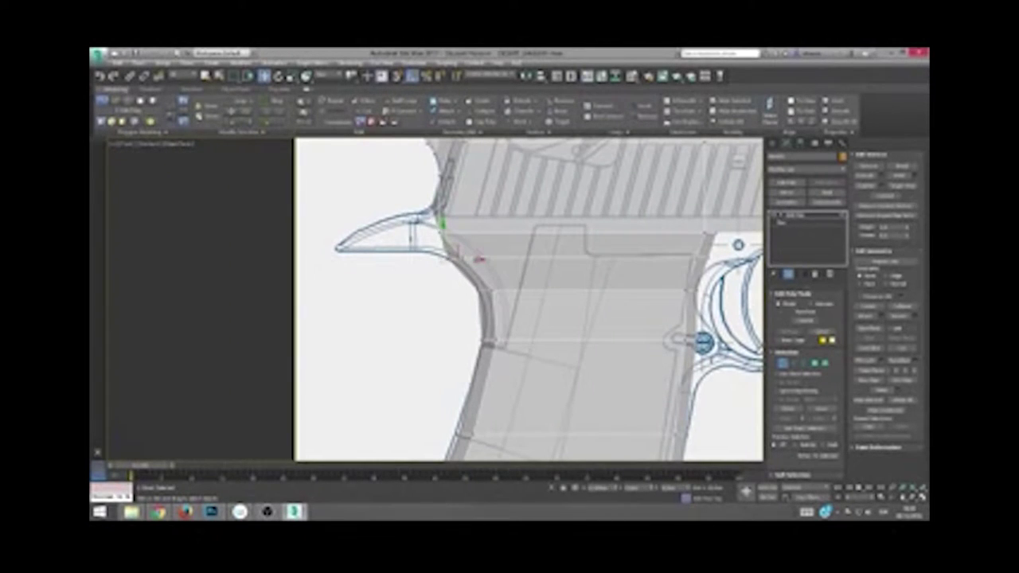
alt+middle_drag(479, 259, 455, 257)
Step: Select the spur's end face and scale it down to narrow the tip
click(422, 235)
scroll(412, 285, up, 5)
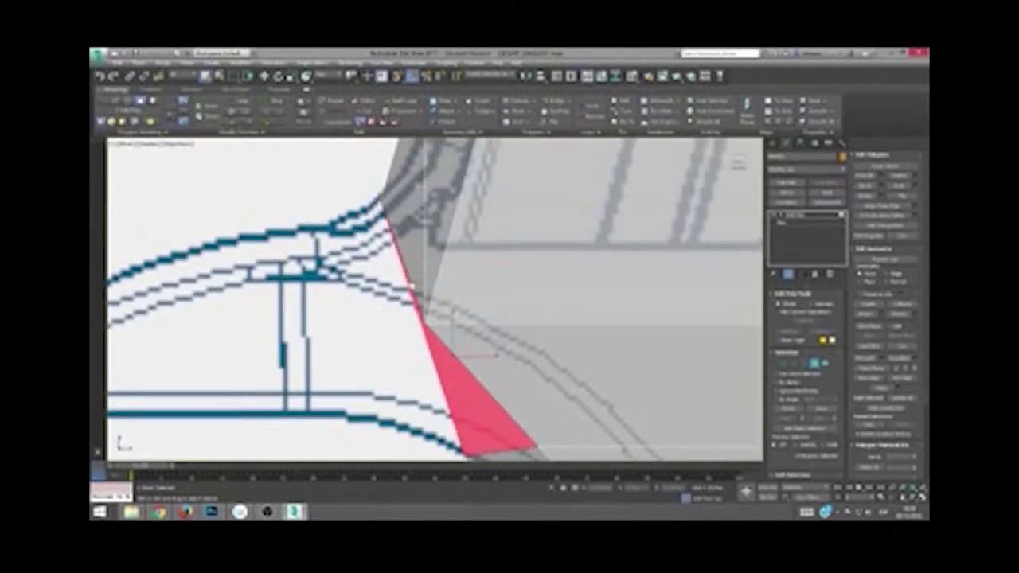
scroll(412, 285, down, 5)
scroll(442, 306, up, 3)
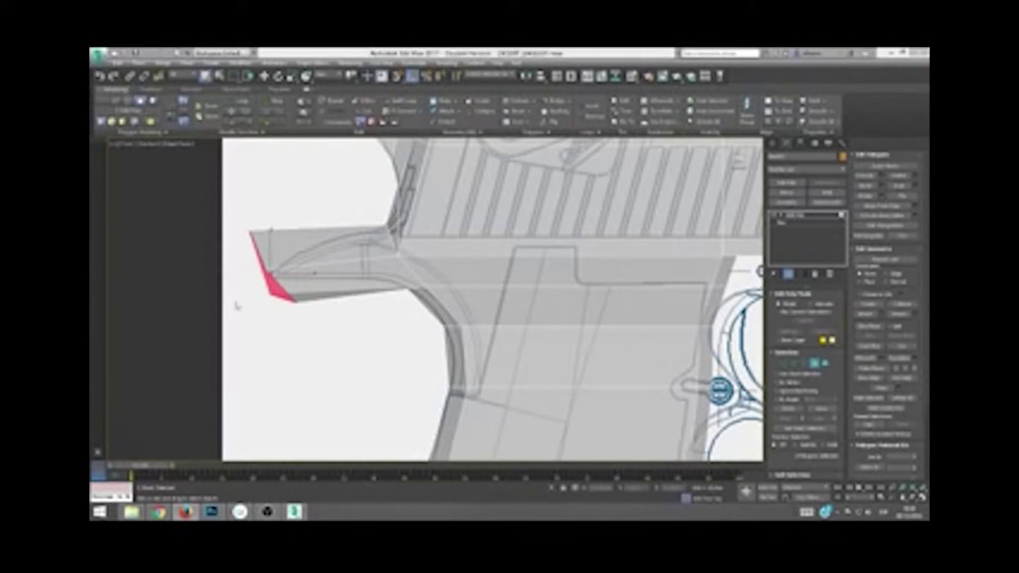
key(r)
drag(267, 277, 256, 372)
mouse_move(298, 336)
alt+middle_down()
mouse_move(754, 388)
mouse_move(477, 334)
mouse_move(353, 345)
alt+middle_up()
scroll(353, 345, down, 5)
scroll(402, 350, up, 5)
Step: Move the spur tip out to the reference outline
key(w)
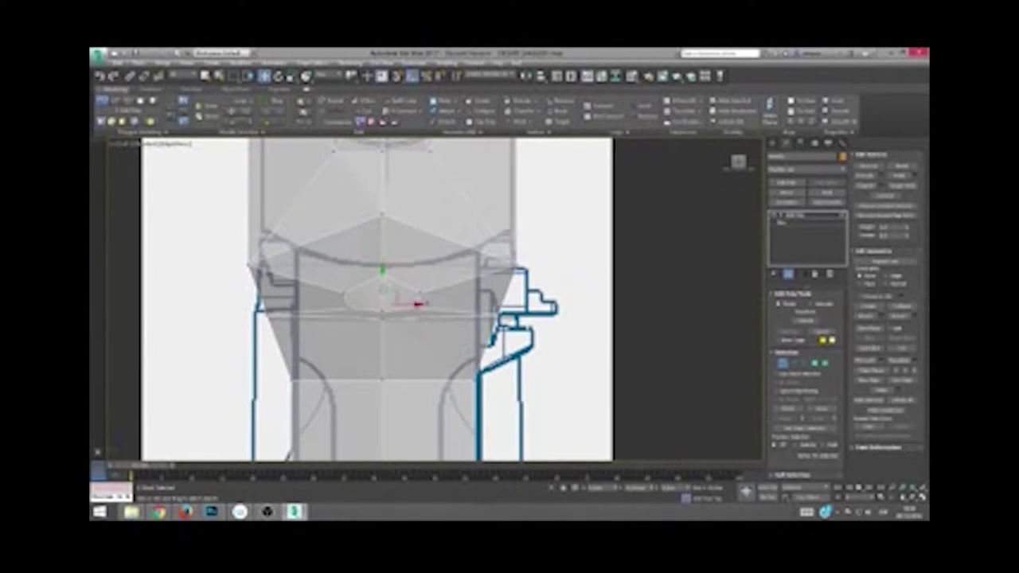
mouse_move(402, 350)
alt+middle_down()
mouse_move(330, 352)
mouse_move(488, 334)
mouse_move(376, 340)
alt+middle_up()
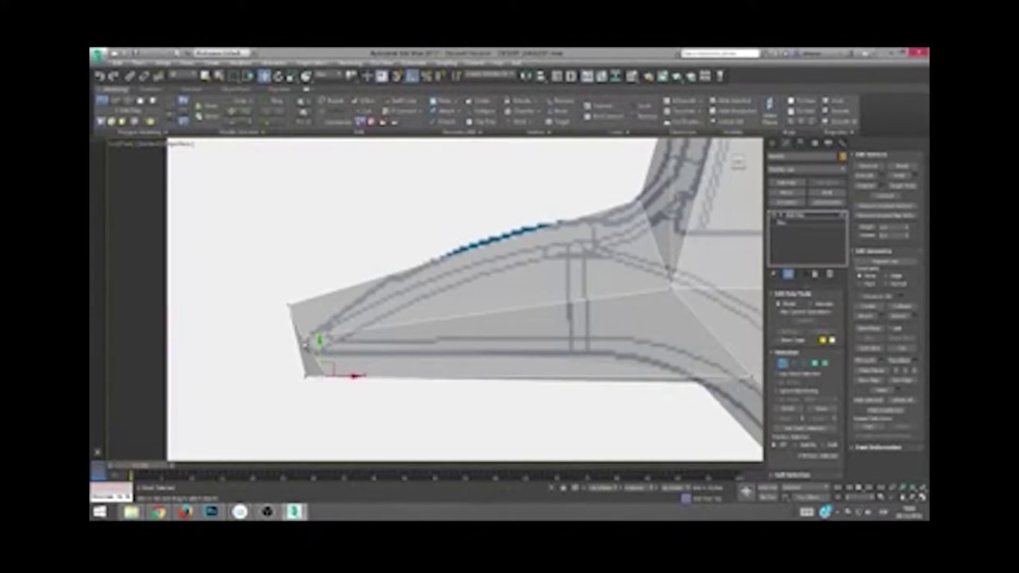
drag(322, 305, 368, 305)
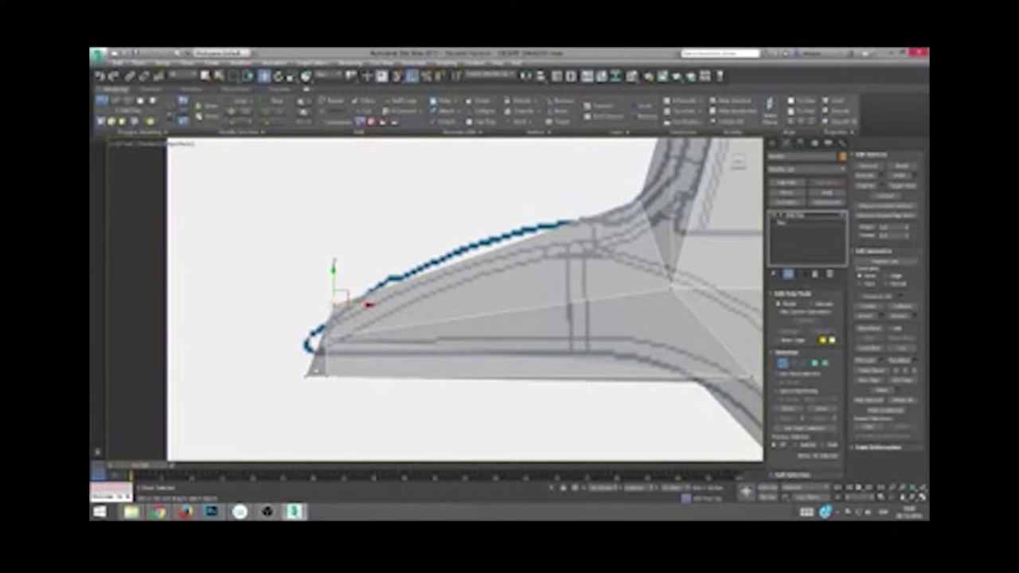
alt+middle_drag(368, 304, 398, 302)
scroll(435, 308, down, 5)
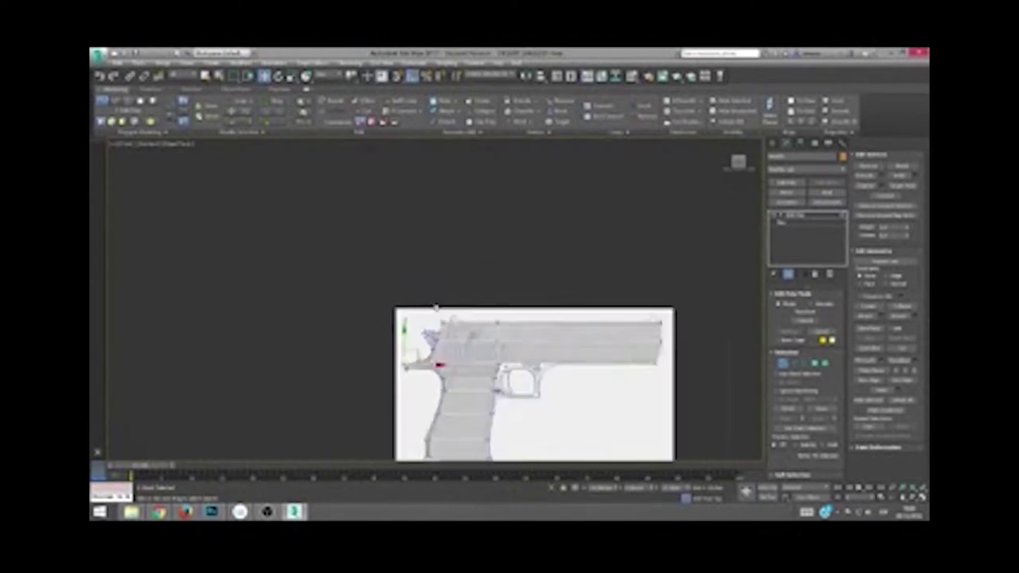
scroll(435, 308, up, 5)
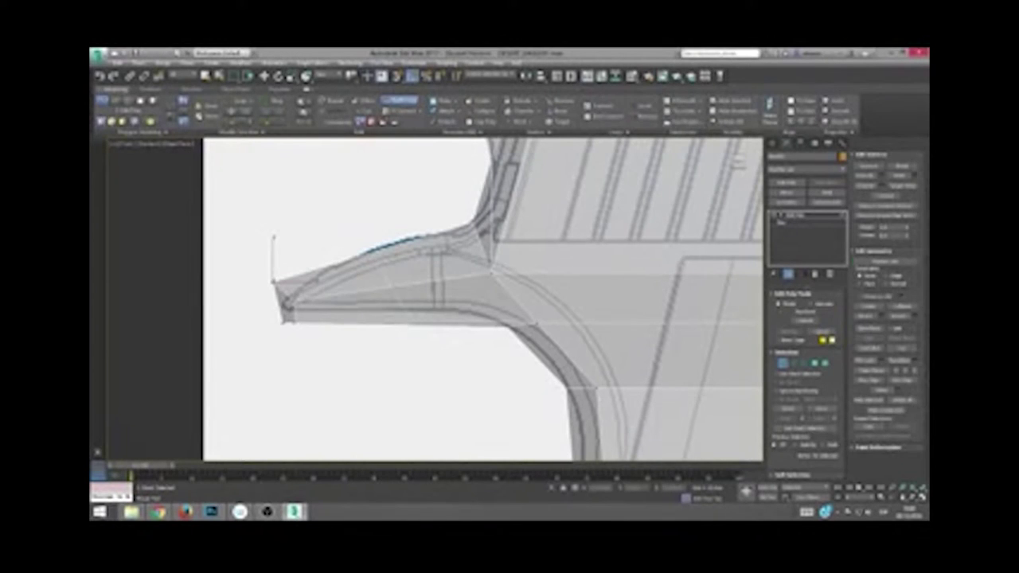
Step: Raise the spur's upper tip vertices to follow the blueprint's curve
click(371, 248)
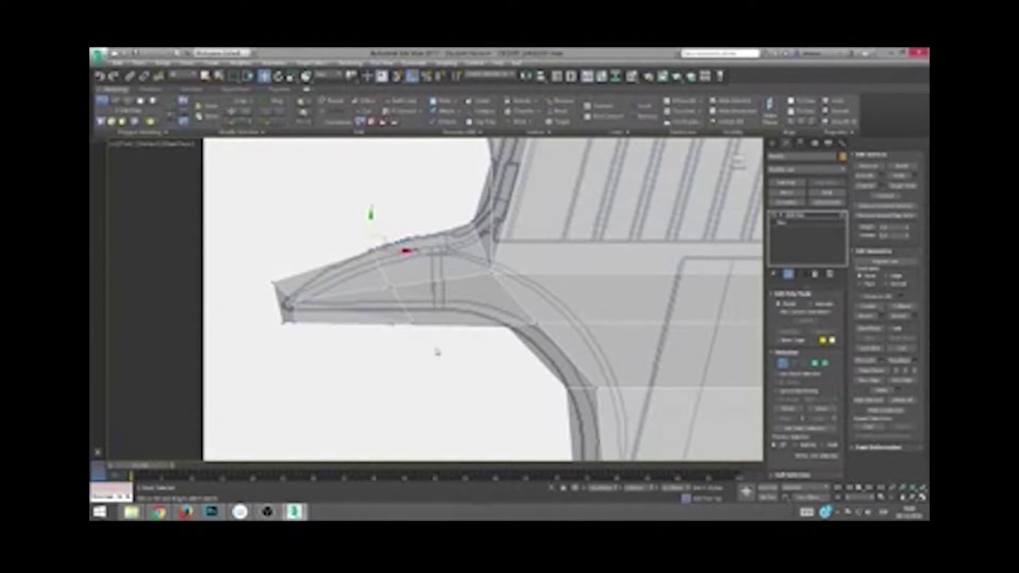
mouse_move(436, 351)
alt+middle_down()
mouse_move(398, 363)
mouse_move(325, 309)
alt+middle_up()
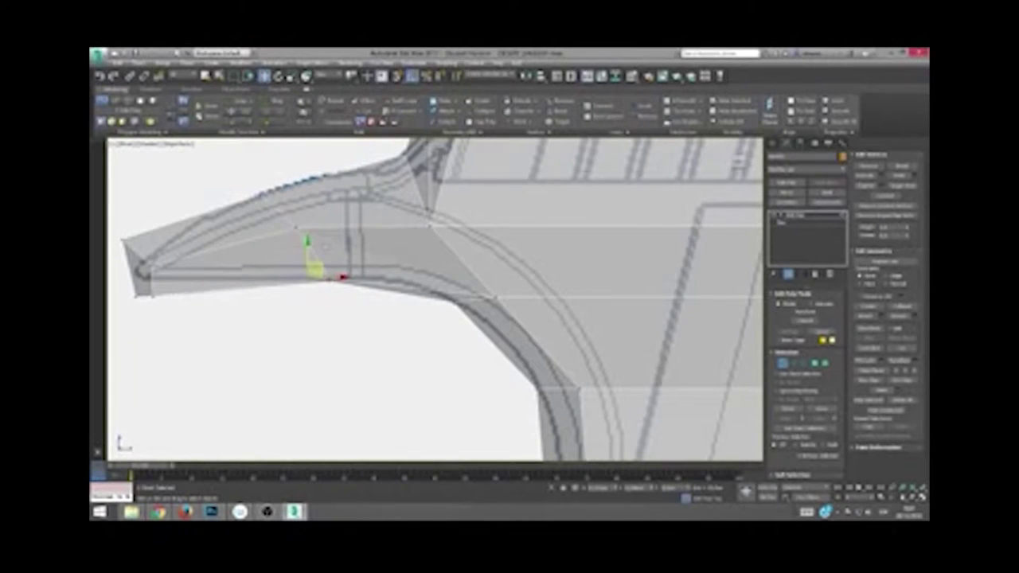
middle_drag(111, 237, 202, 221)
drag(234, 267, 201, 234)
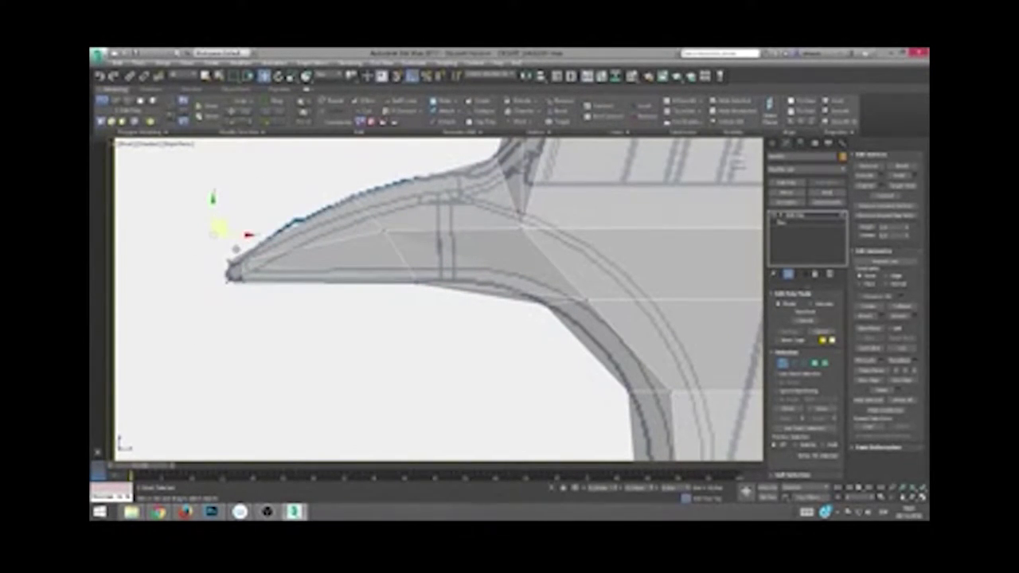
mouse_move(382, 359)
alt+middle_down()
mouse_move(409, 371)
mouse_move(364, 362)
alt+middle_up()
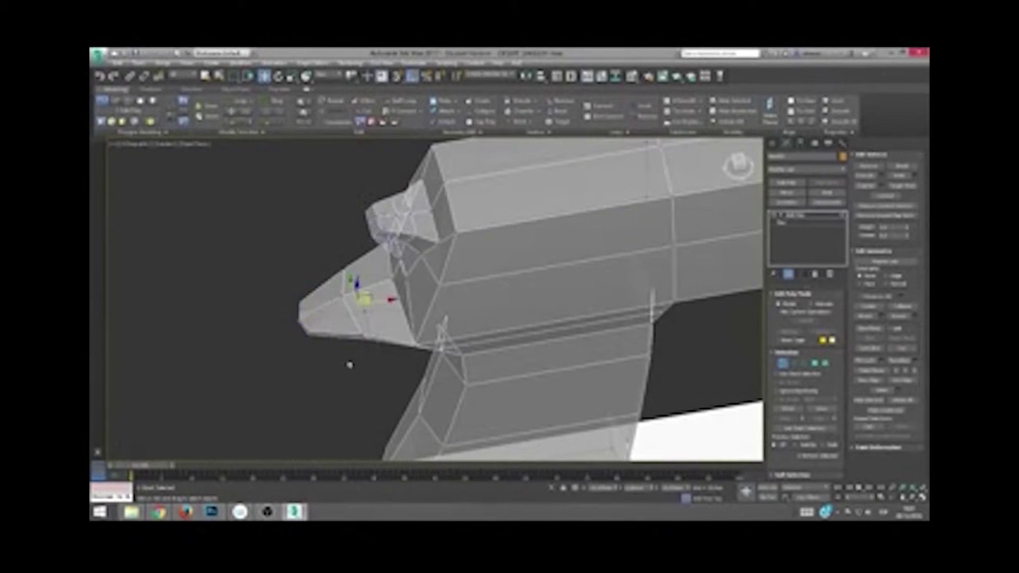
key(t)
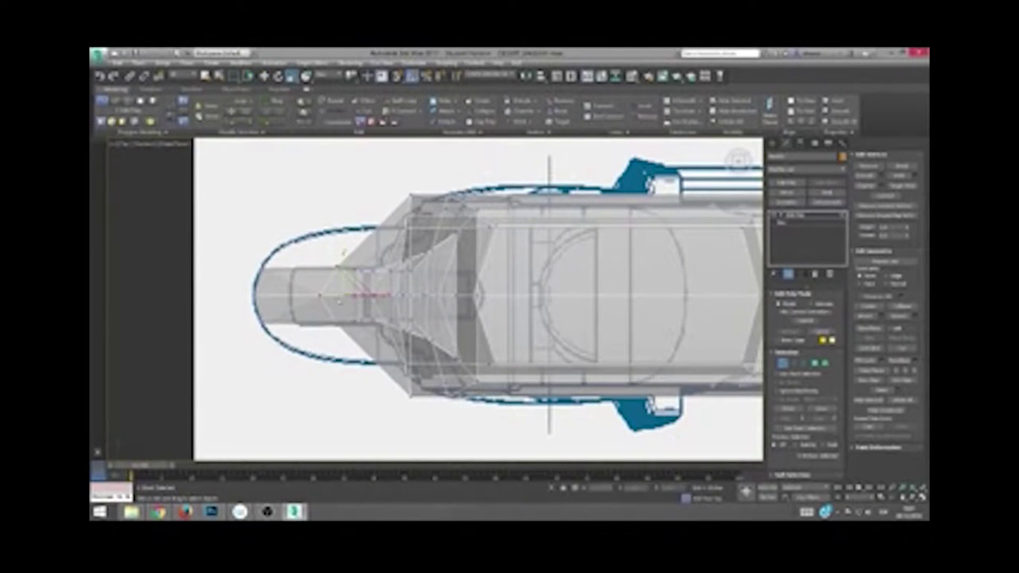
key(p)
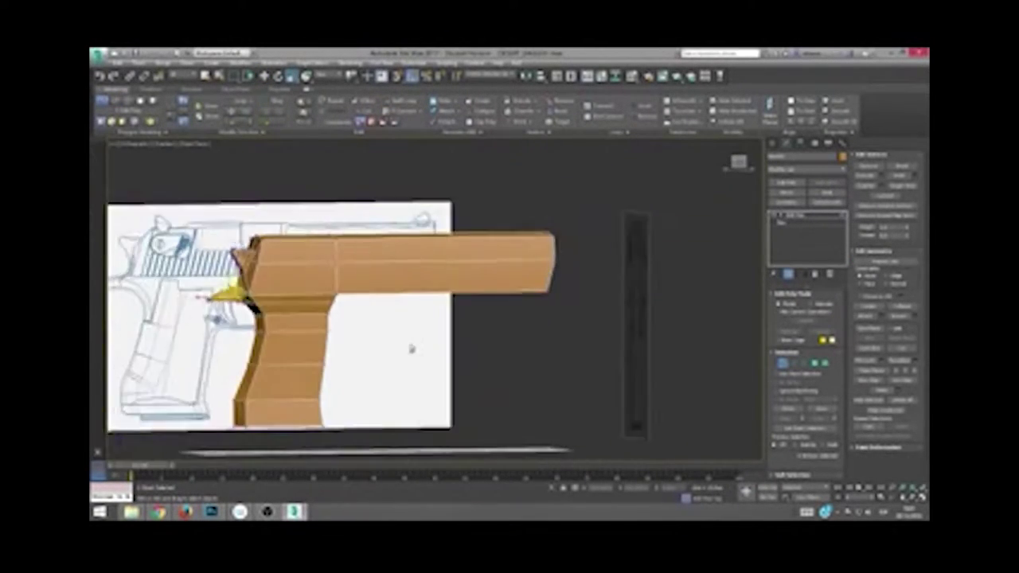
Step: Clear the spur face selection and return to the flat side view
alt+middle_drag(411, 348, 423, 351)
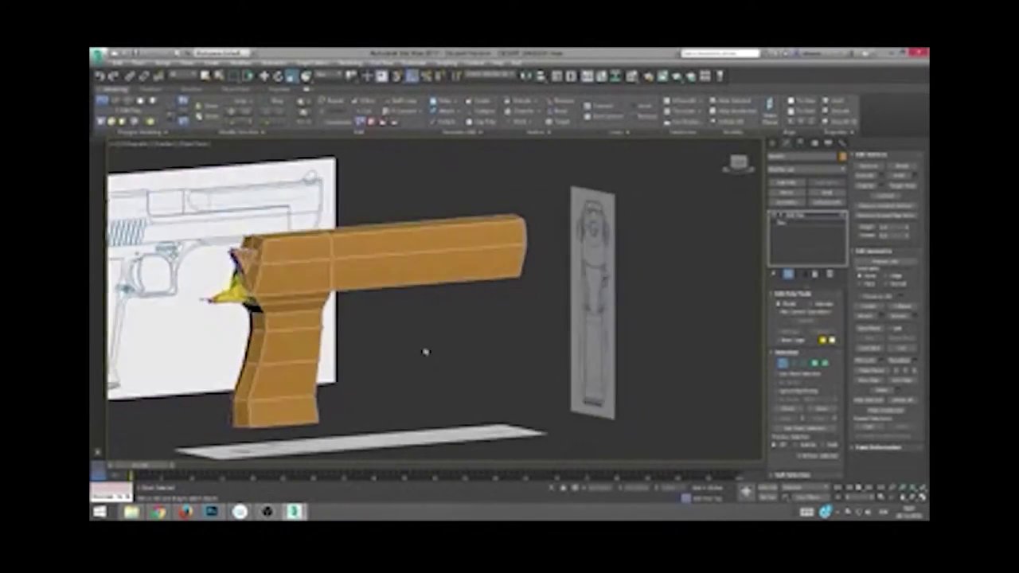
scroll(273, 278, up, 5)
key(ctrl+d)
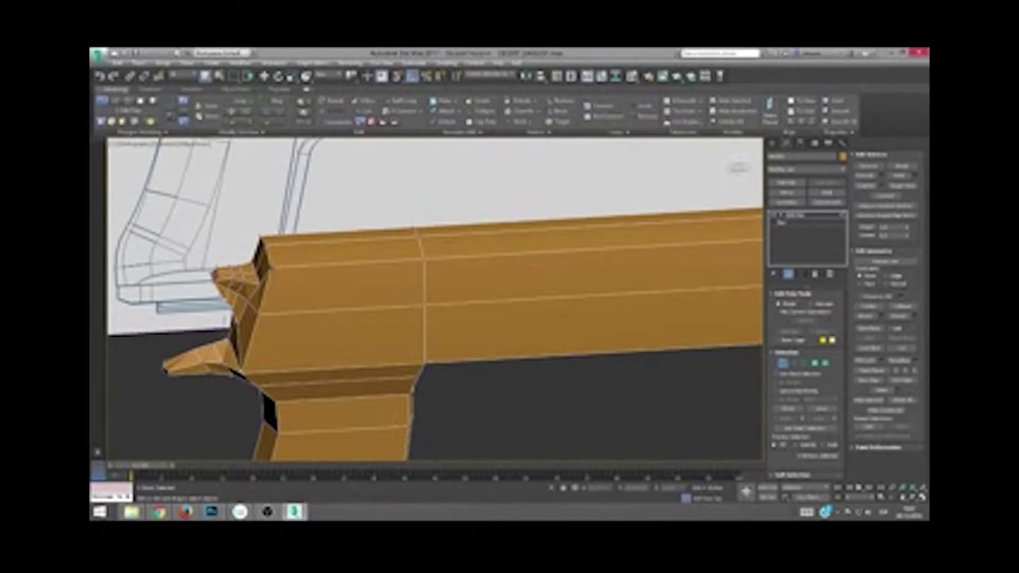
alt+middle_drag(261, 256, 334, 263)
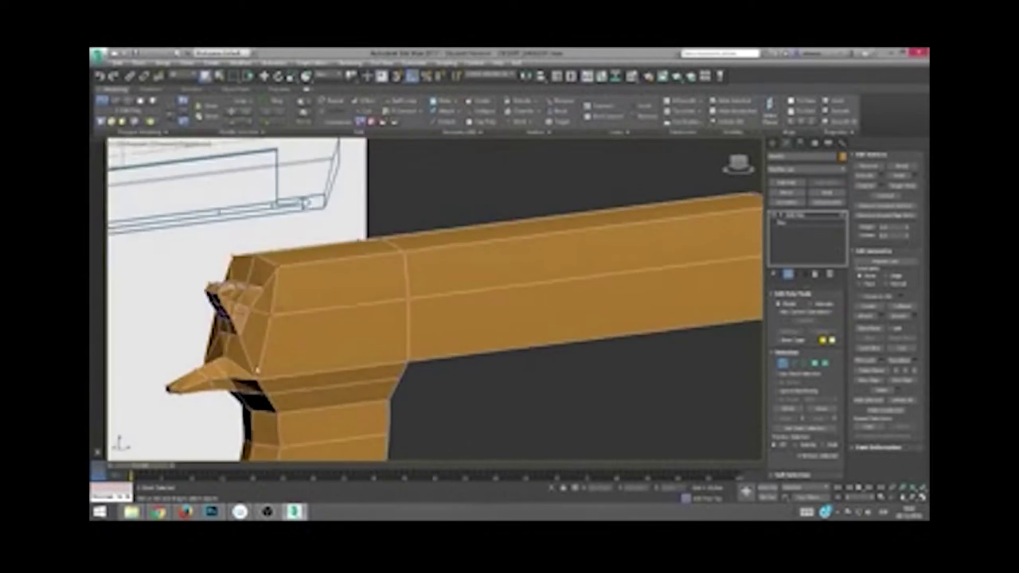
key(l)
scroll(323, 291, down, 3)
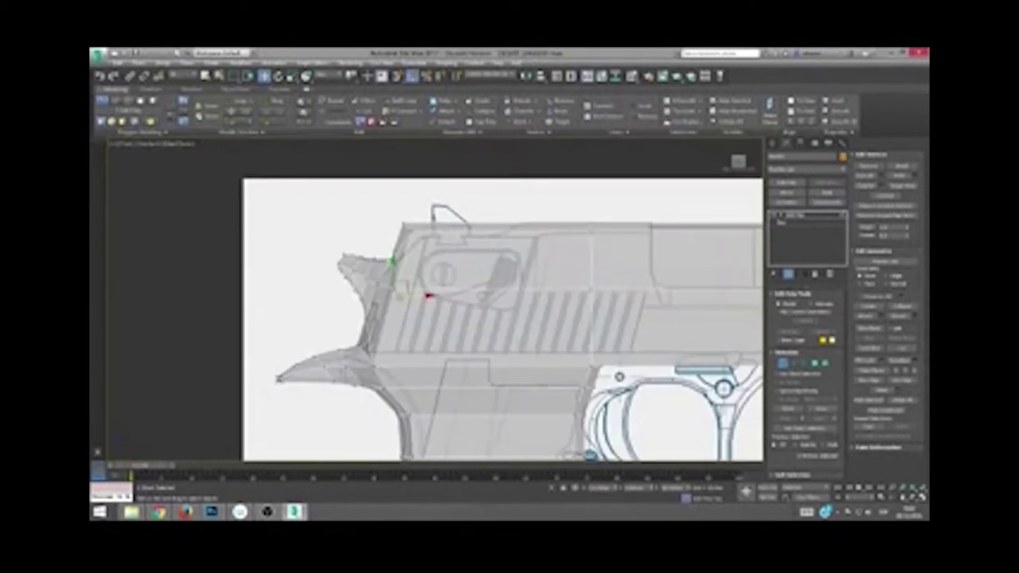
scroll(290, 193, down, 3)
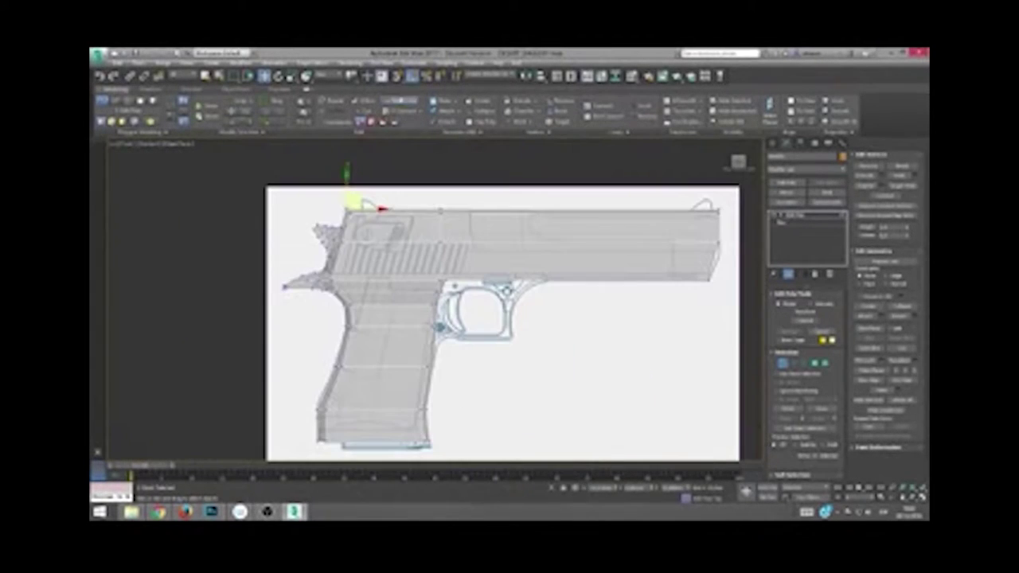
Step: Check the grip edge loop at Edge level with Move, then start selecting grip faces
key(2)
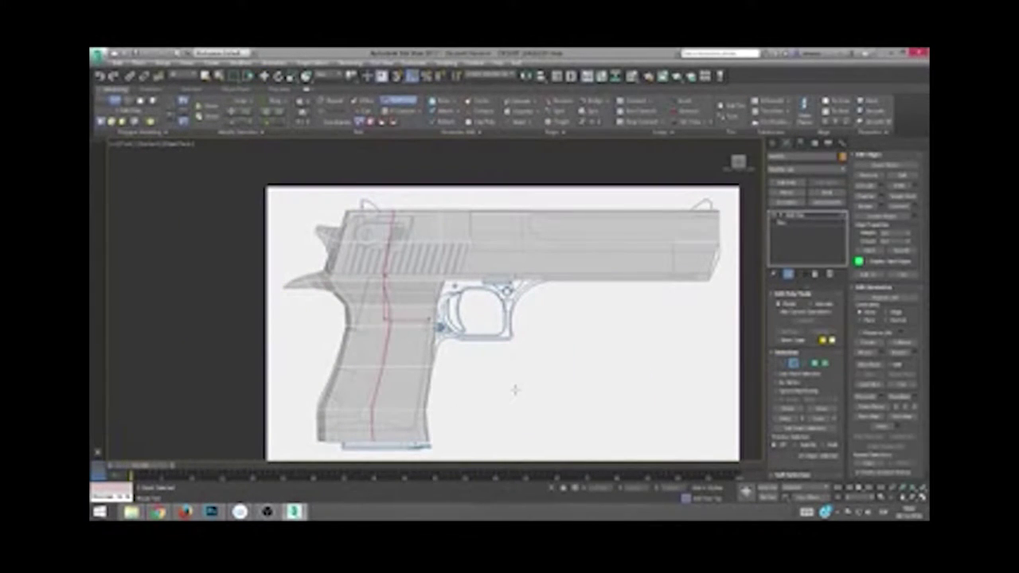
key(w)
alt+middle_drag(566, 340, 375, 352)
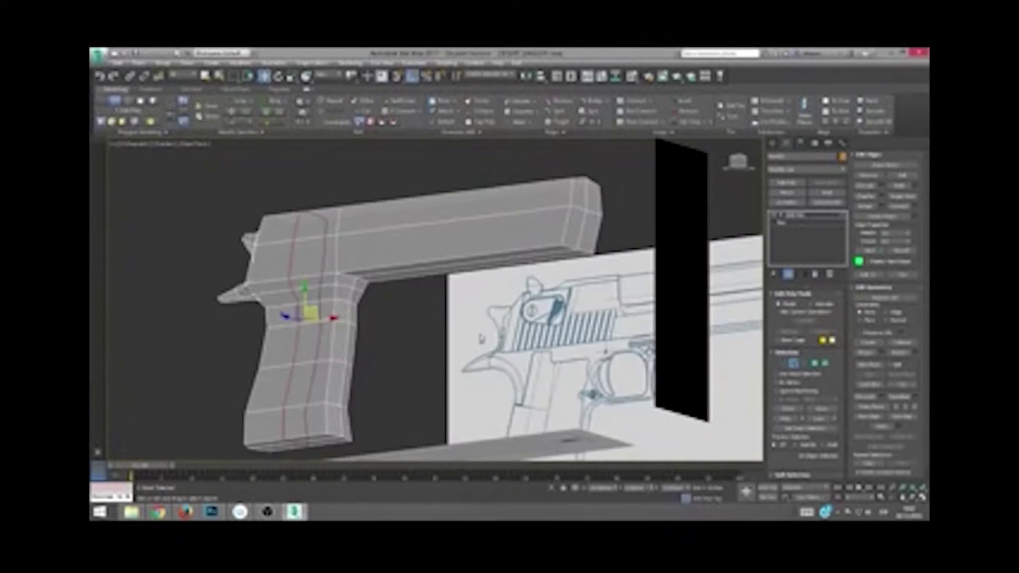
key(l)
scroll(433, 341, up, 2)
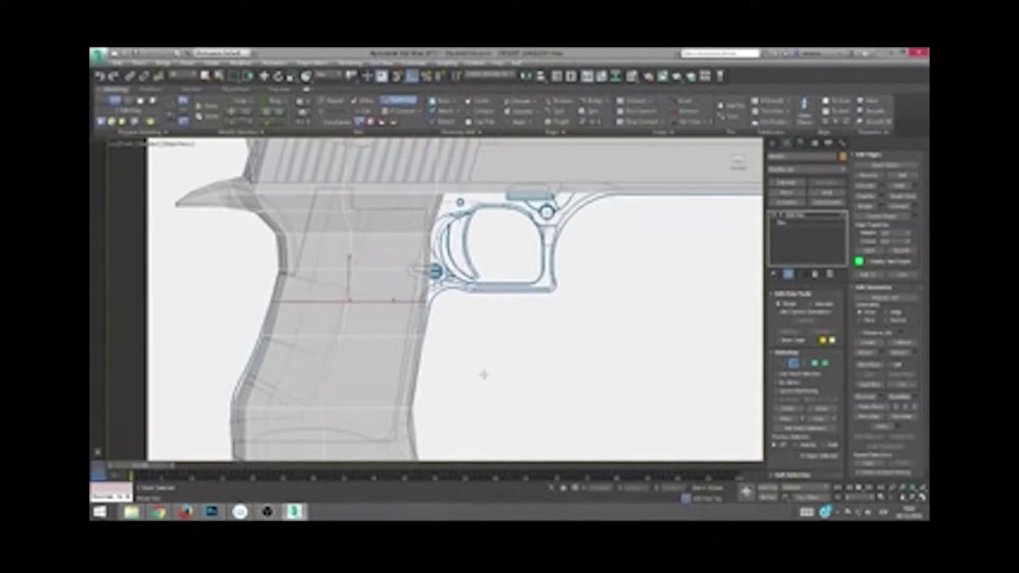
scroll(483, 375, up, 3)
scroll(453, 359, up, 1)
key(4)
click(398, 284)
Step: Extrude the front grip faces into a block filling the trigger-guard area
ctrl+click(398, 253)
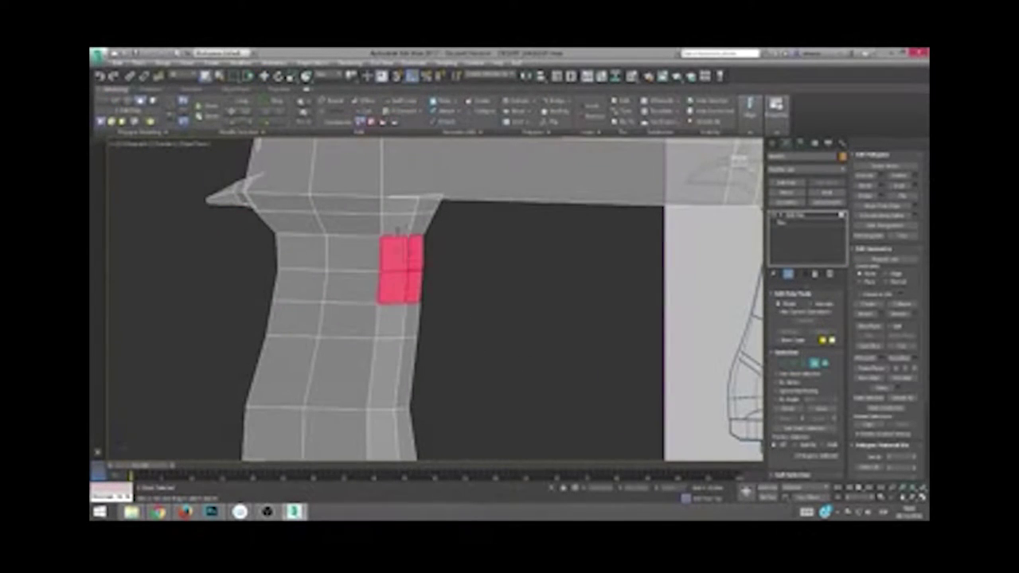
key(l)
scroll(433, 302, down, 4)
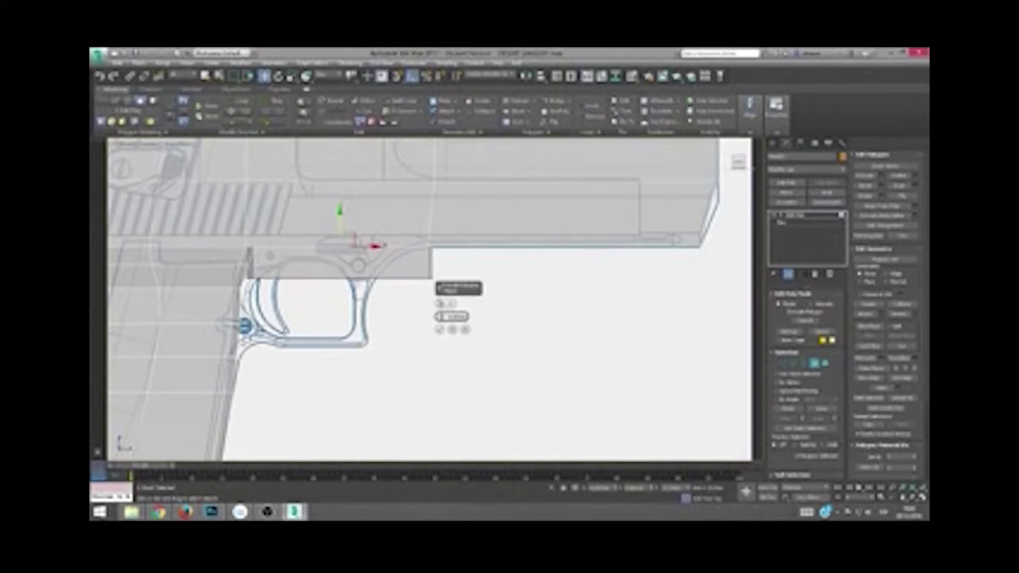
click(452, 317)
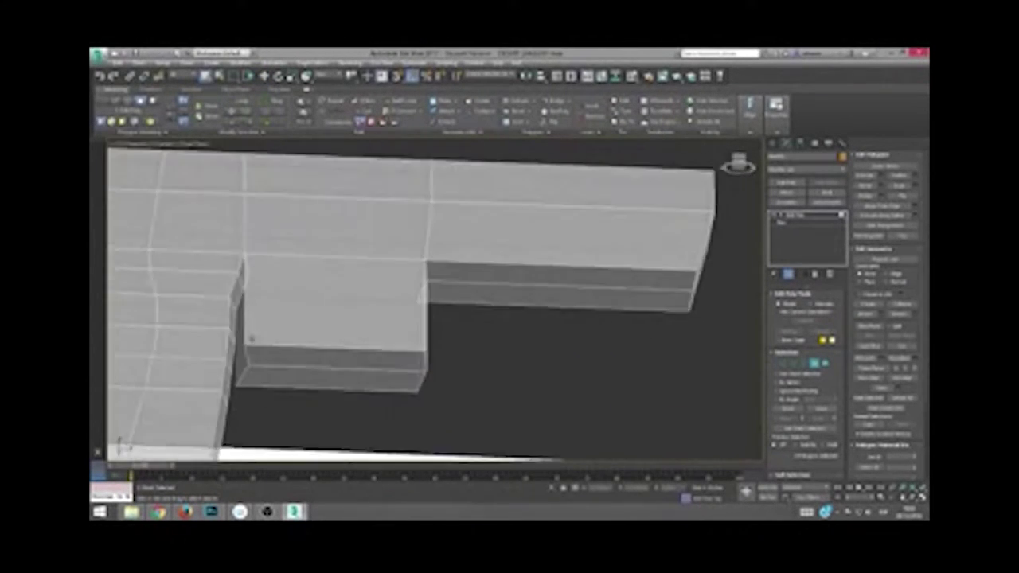
alt+middle_drag(256, 338, 255, 311)
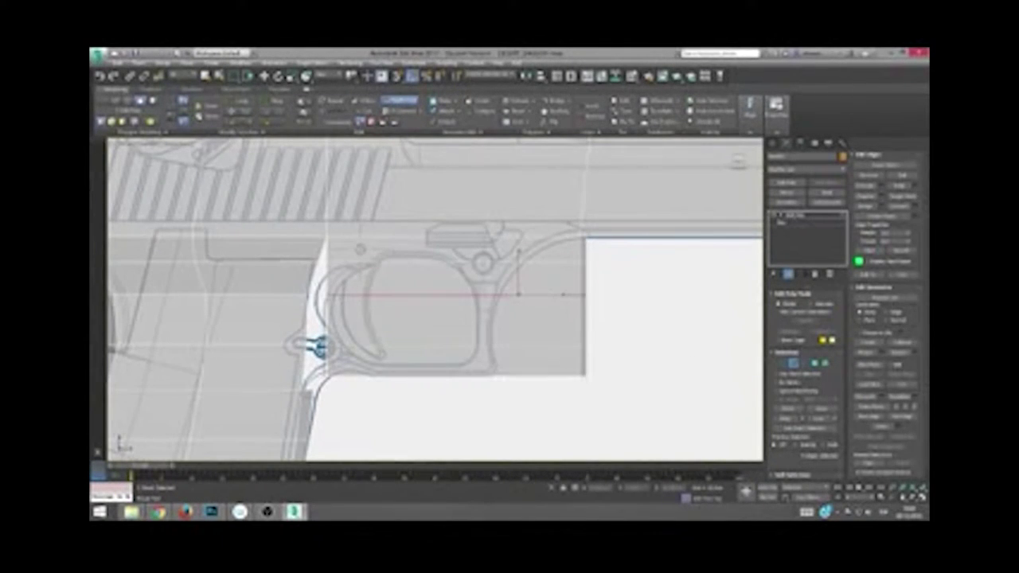
alt+middle_drag(563, 295, 371, 347)
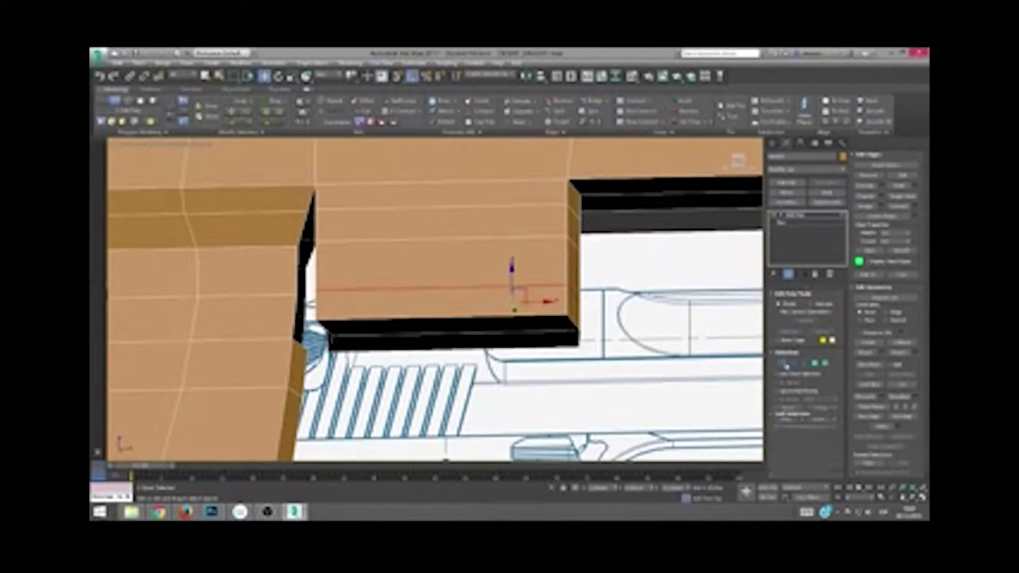
key(1)
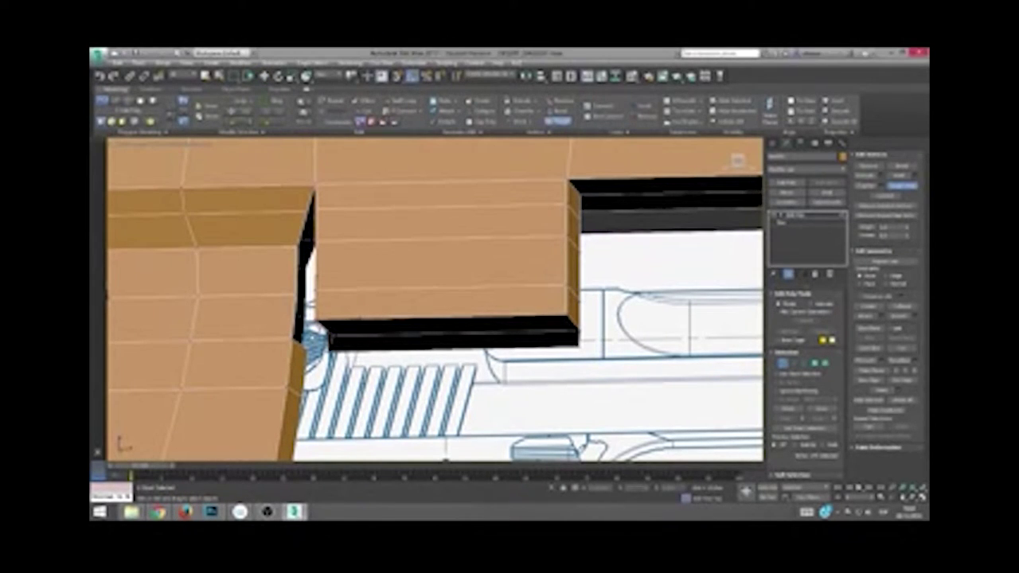
mouse_move(302, 341)
alt+middle_down()
mouse_move(243, 357)
mouse_move(310, 310)
mouse_move(378, 284)
mouse_move(220, 295)
alt+middle_up()
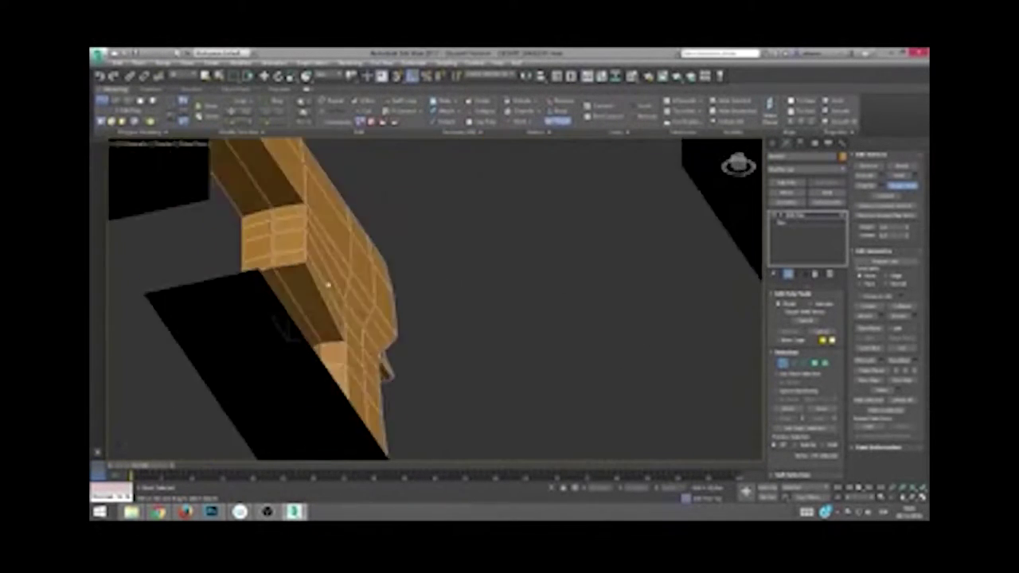
key(w)
key(q)
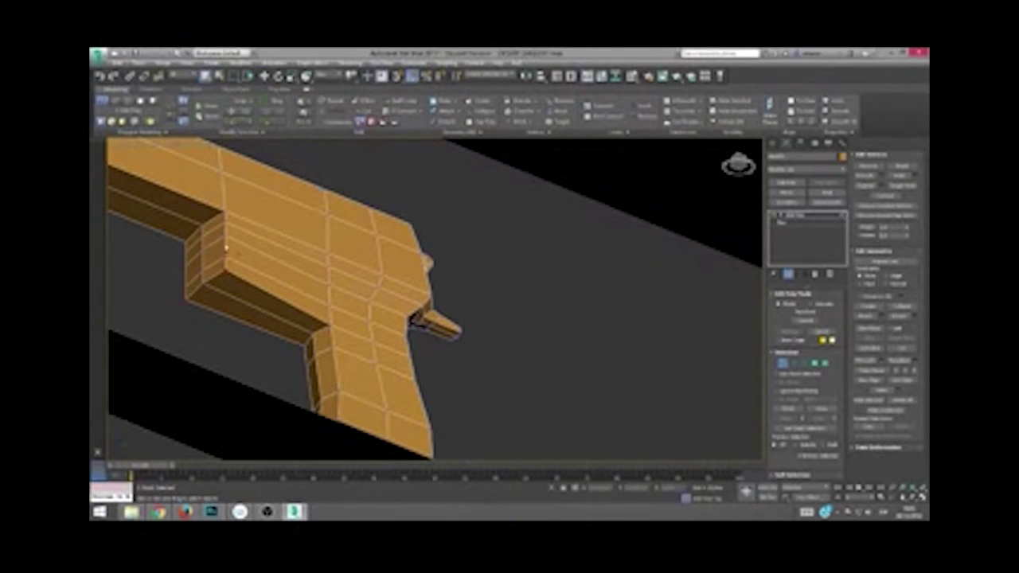
key(t)
scroll(404, 300, up, 5)
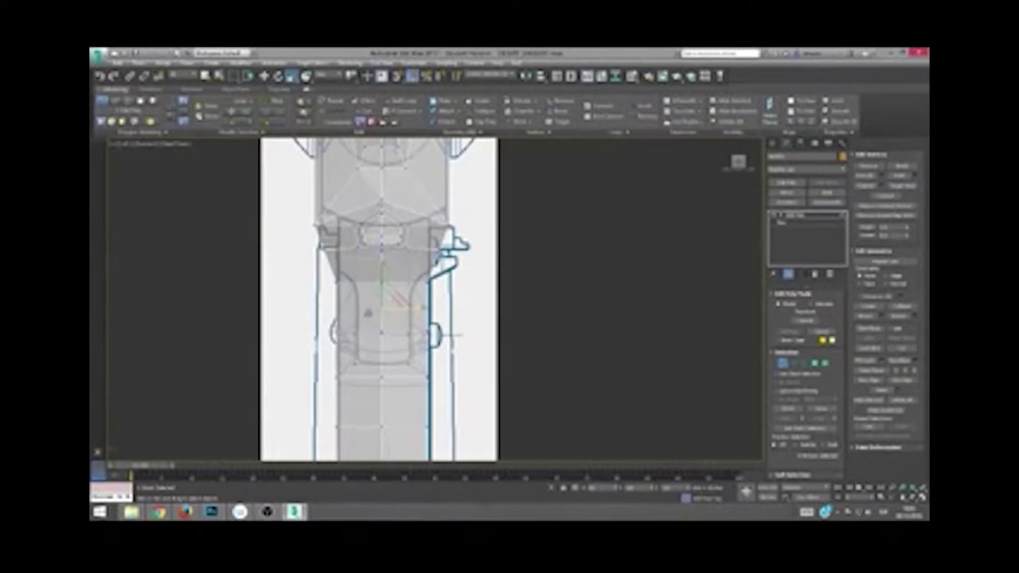
key(shift+z)
key(shift+z)
key(shift+z)
key(shift+z)
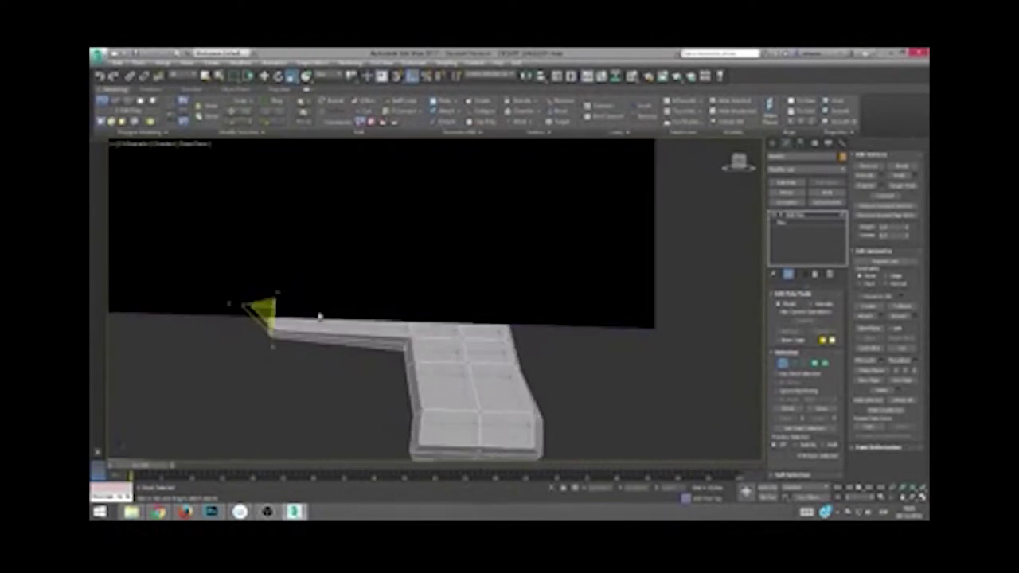
key(shift+z)
key(shift+z)
key(shift+z)
key(shift+z)
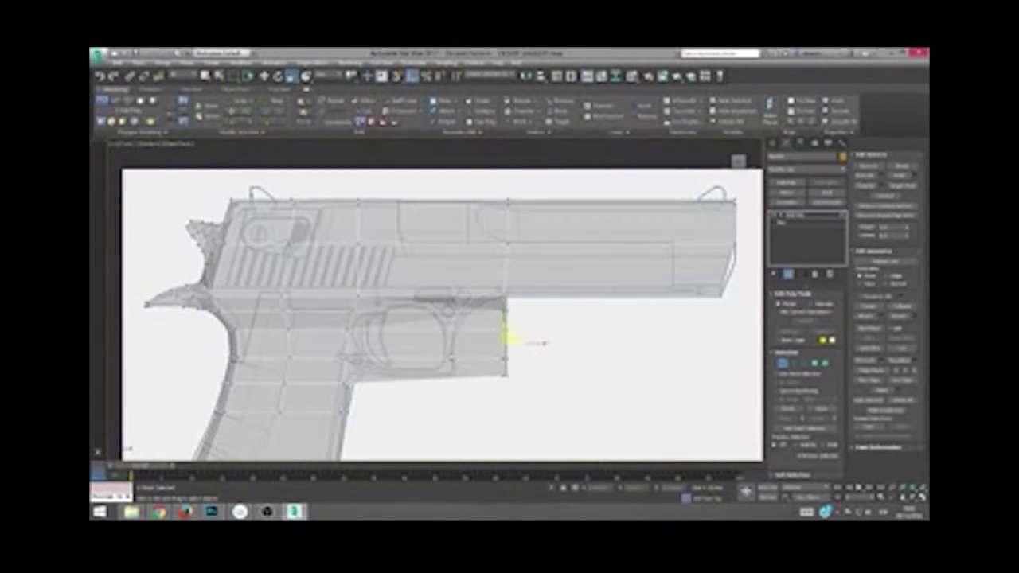
Step: Cancel the edge loop insertion, step back through earlier views, and switch to Vertex level
click(402, 100)
right_click(454, 298)
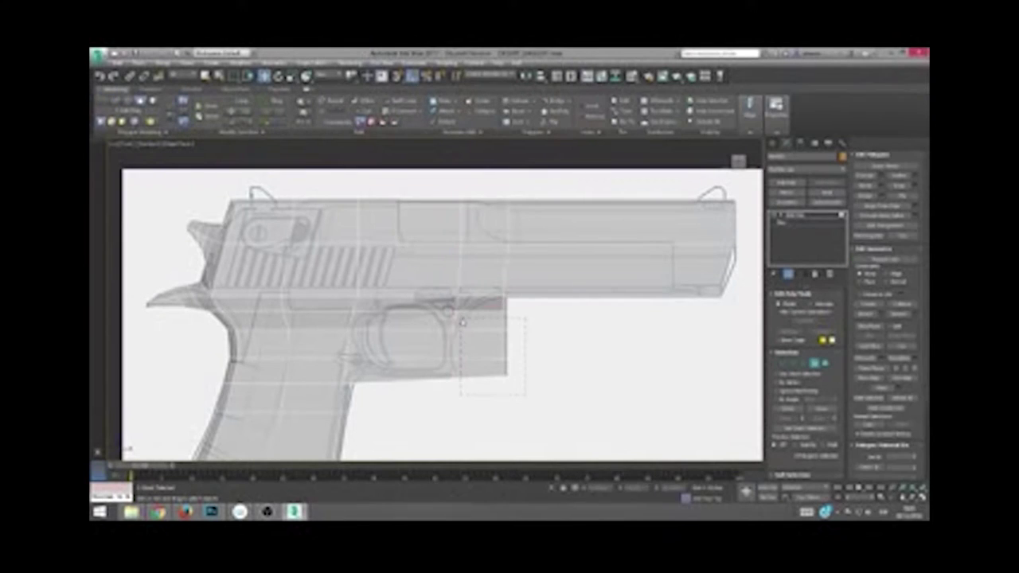
key(shift+z)
key(shift+z)
key(shift+z)
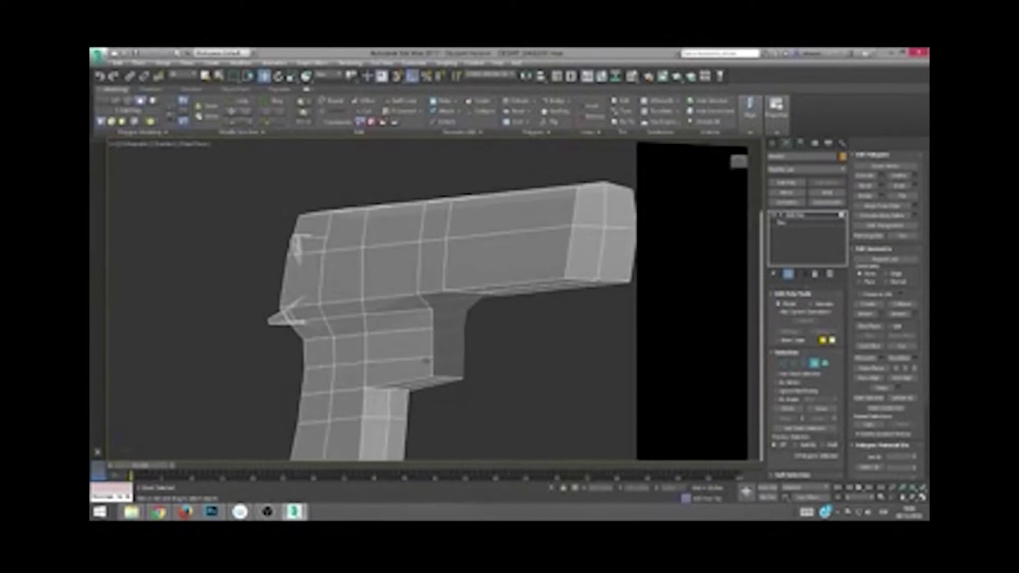
key(shift+z)
key(shift+z)
key(shift+z)
key(shift+z)
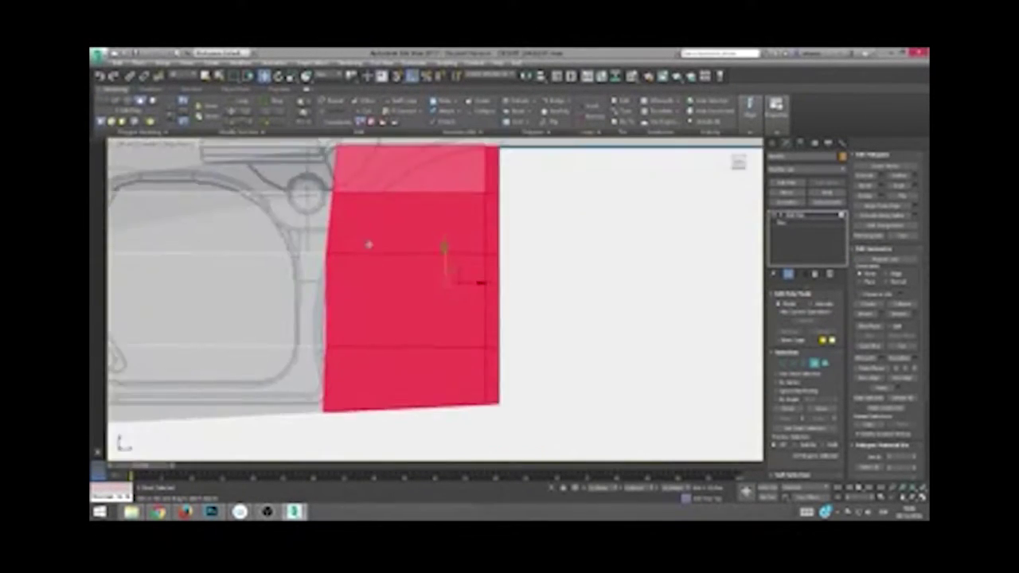
key(shift+z)
key(1)
key(shift+z)
key(shift+z)
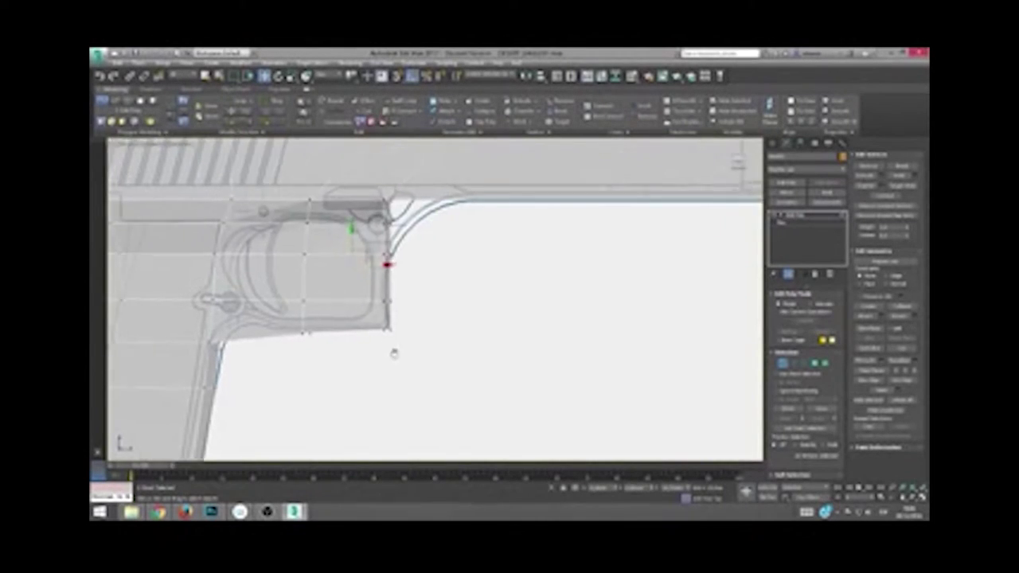
key(shift+z)
key(shift+z)
key(shift+z)
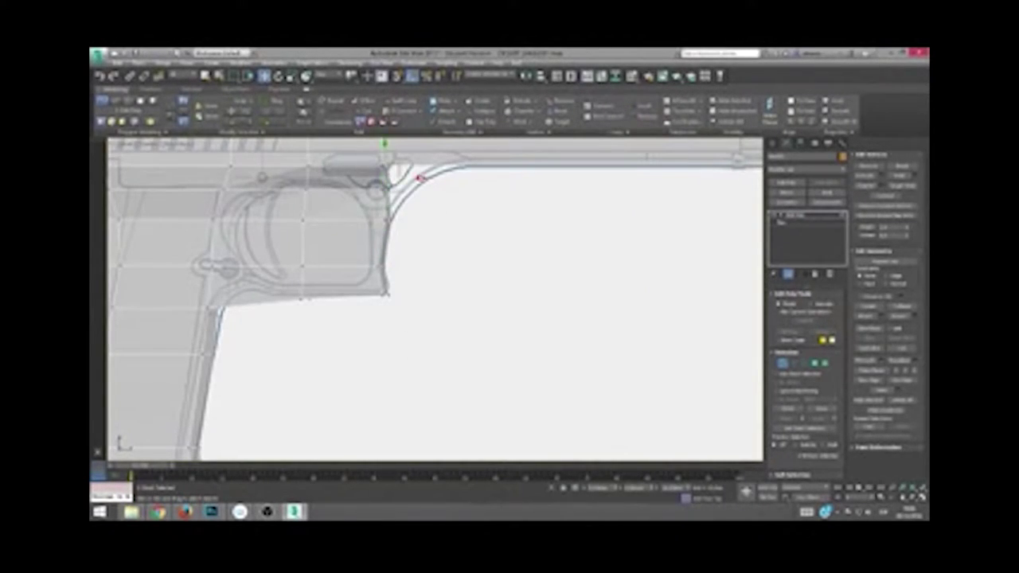
Step: Compare the trigger-guard block against the front blueprint and start cutting a new edge with Alt+C
alt+middle_drag(444, 191, 407, 262)
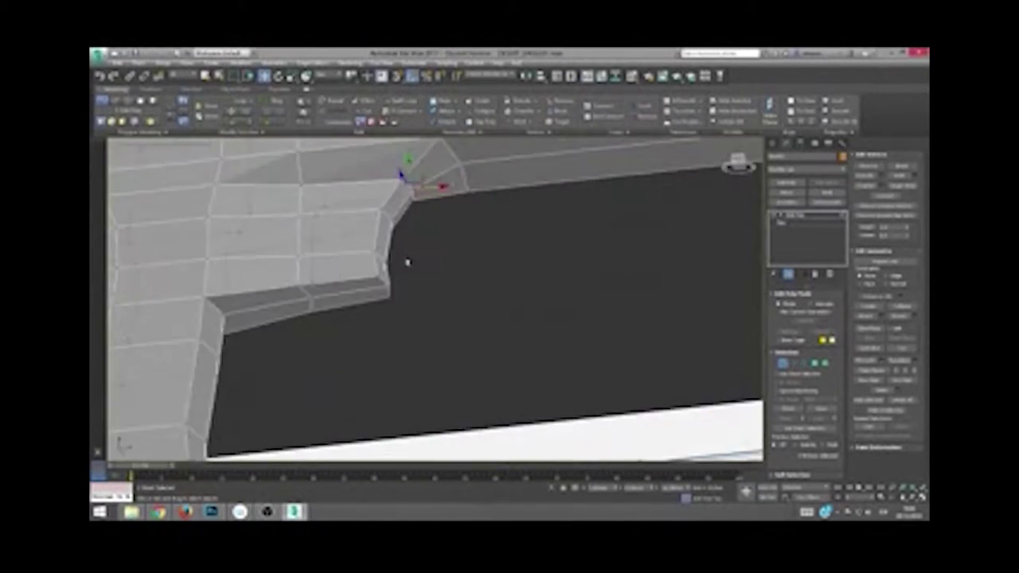
key(shift+z)
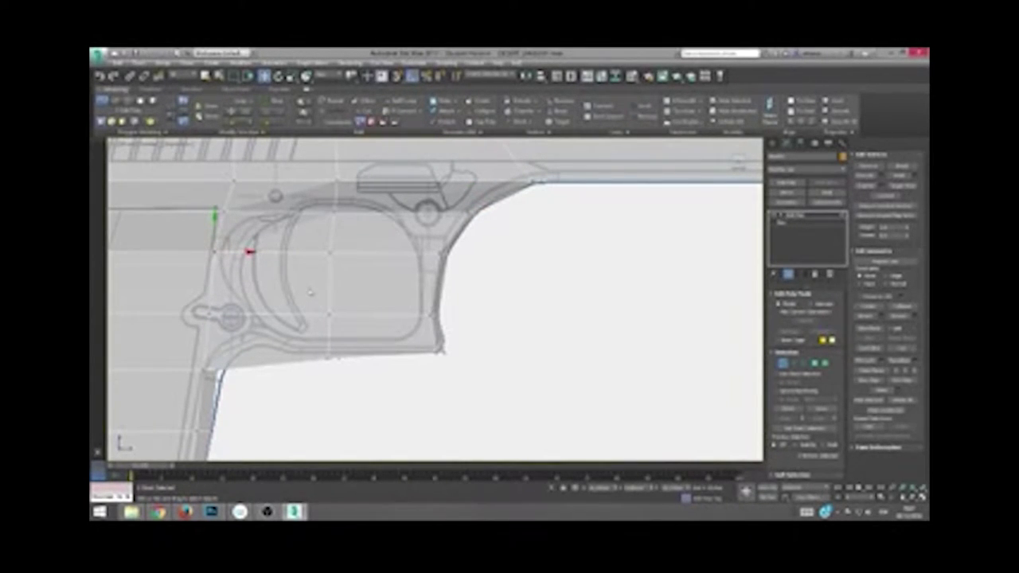
key(shift+y)
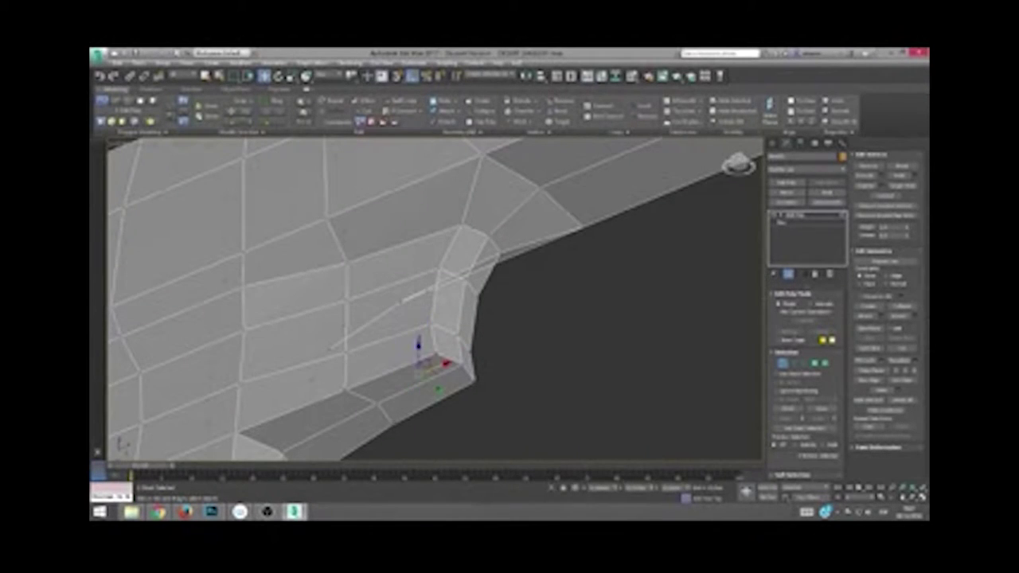
key(f)
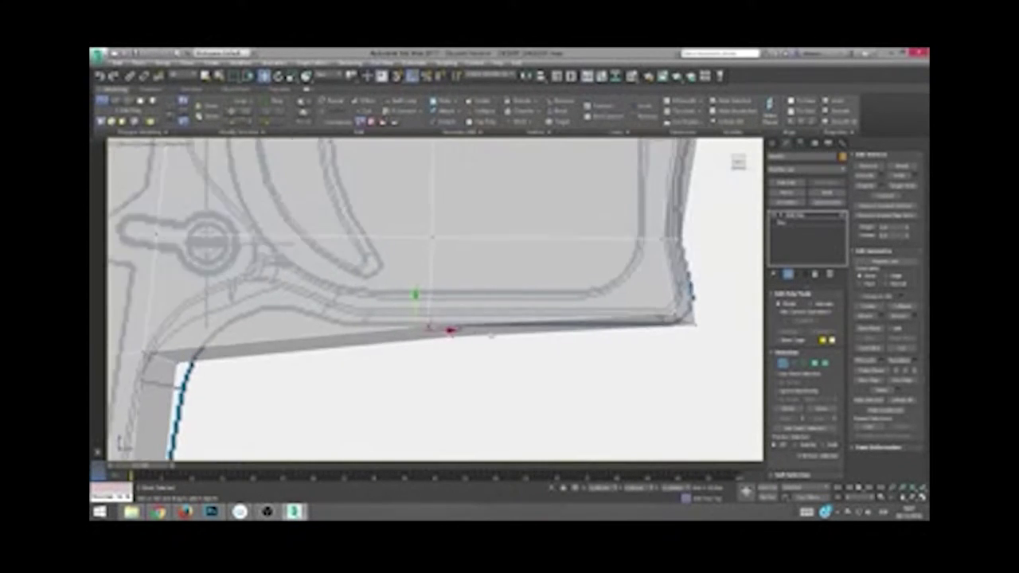
scroll(408, 293, down, 3)
scroll(408, 293, down, 3)
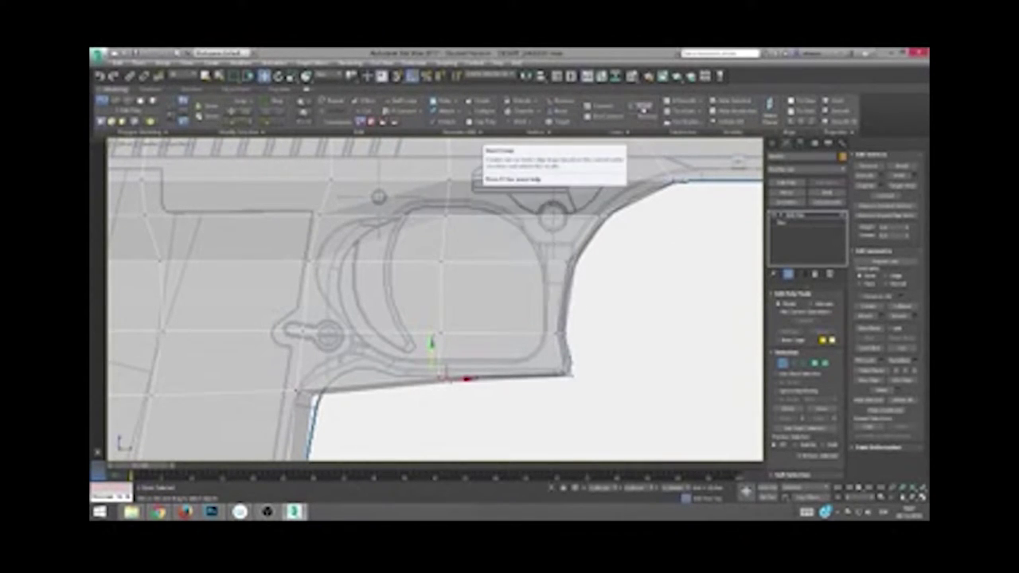
key(alt+c)
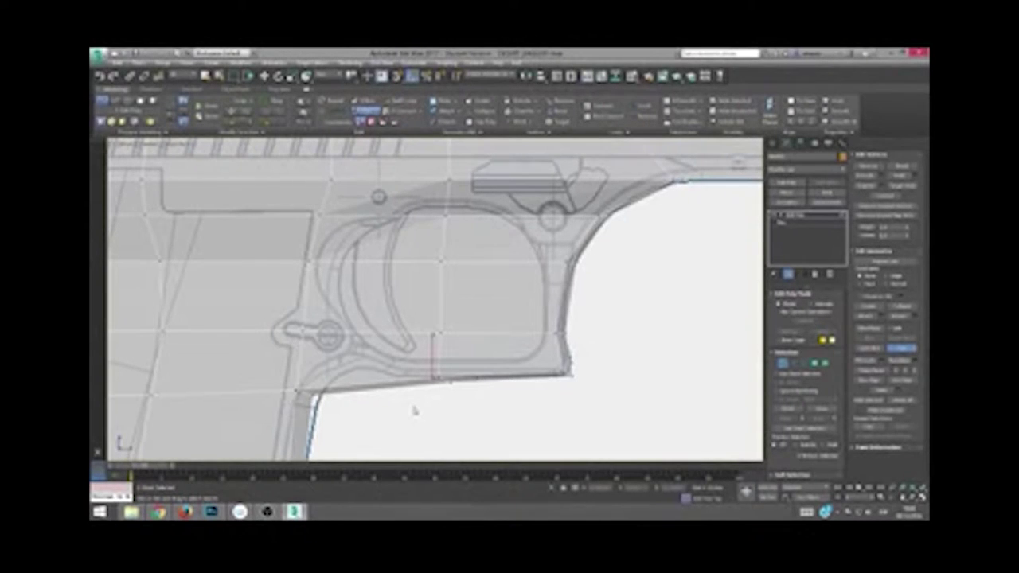
Step: Select the trigger-guard block's faces and apply an Outline to them
right_click(489, 340)
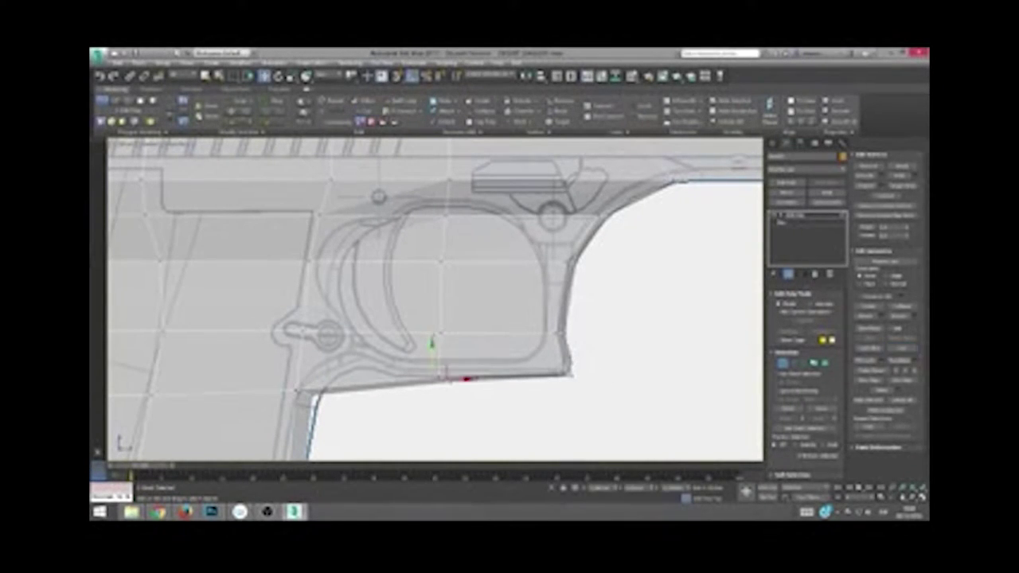
key(4)
click(430, 254)
ctrl+click(482, 255)
ctrl+click(495, 327)
ctrl+click(401, 354)
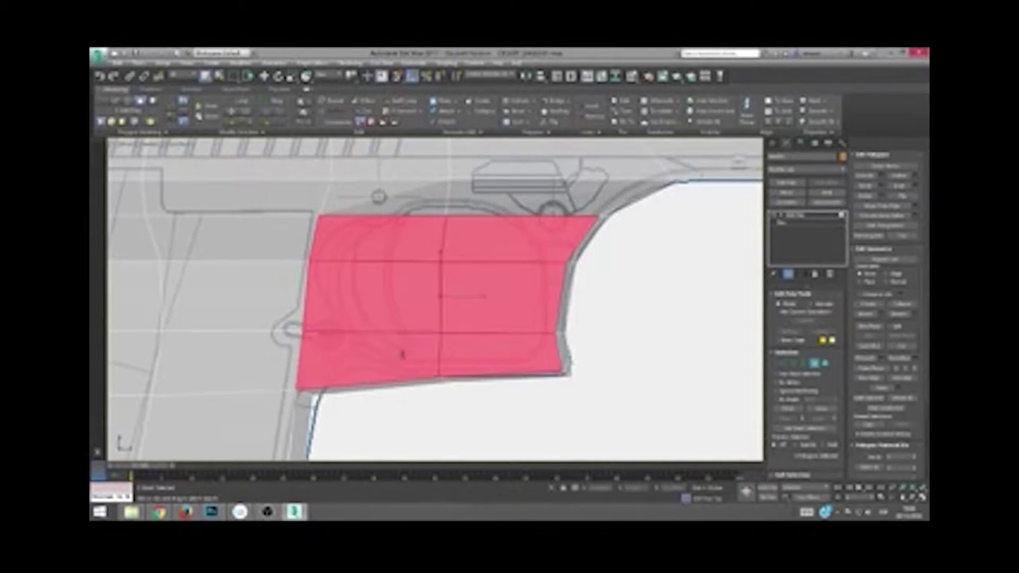
mouse_move(402, 354)
alt+middle_down()
mouse_move(446, 318)
mouse_move(444, 292)
alt+middle_up()
scroll(444, 292, down, 5)
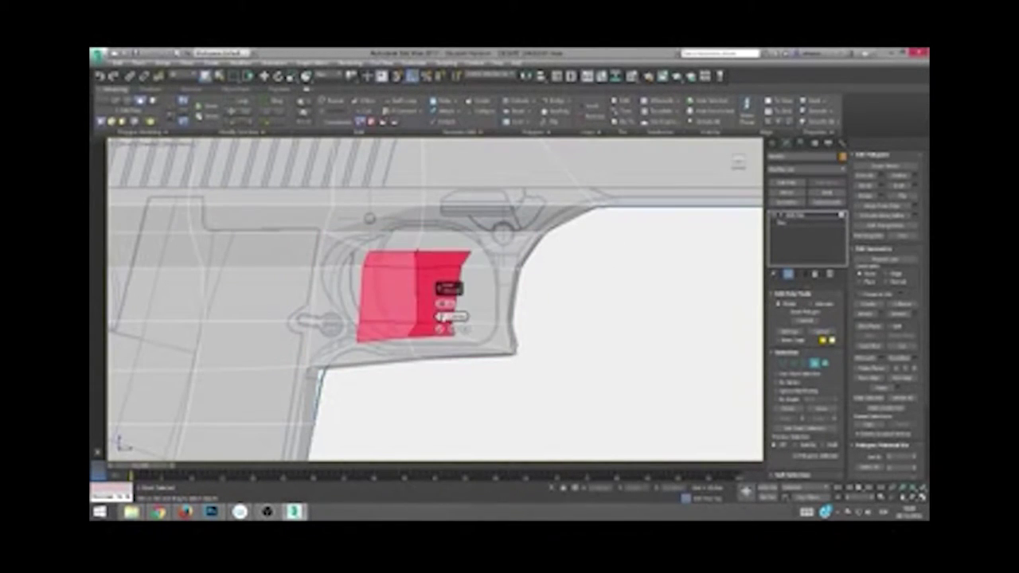
drag(448, 288, 448, 270)
click(440, 329)
Step: Move the trigger-guard vertices onto the outline and lower the middle loop inside it
key(2)
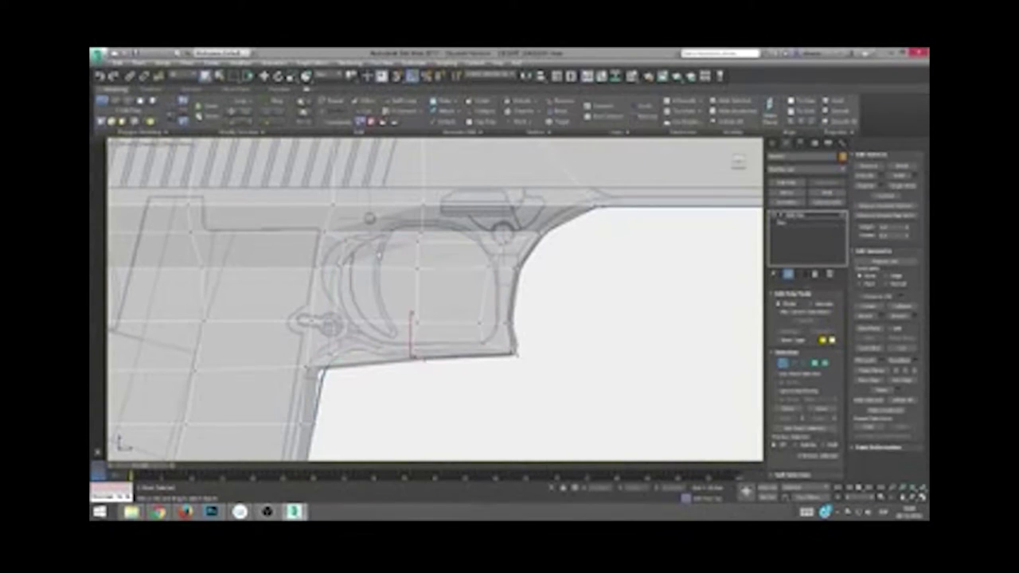
key(w)
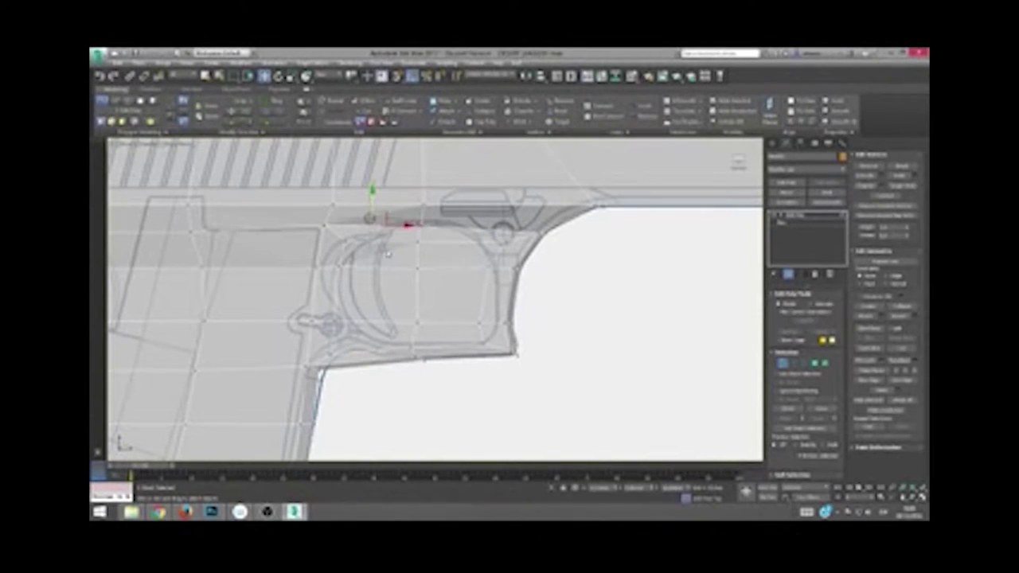
mouse_move(354, 235)
mouse_down()
mouse_move(393, 233)
mouse_move(385, 231)
mouse_move(427, 207)
mouse_up()
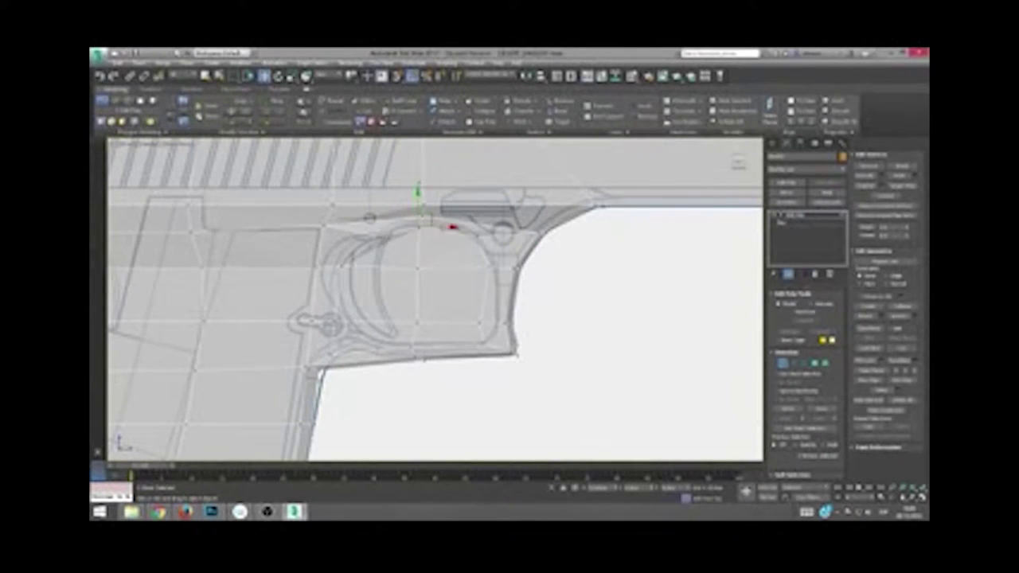
scroll(437, 239, up, 3)
scroll(438, 238, down, 5)
scroll(438, 239, up, 3)
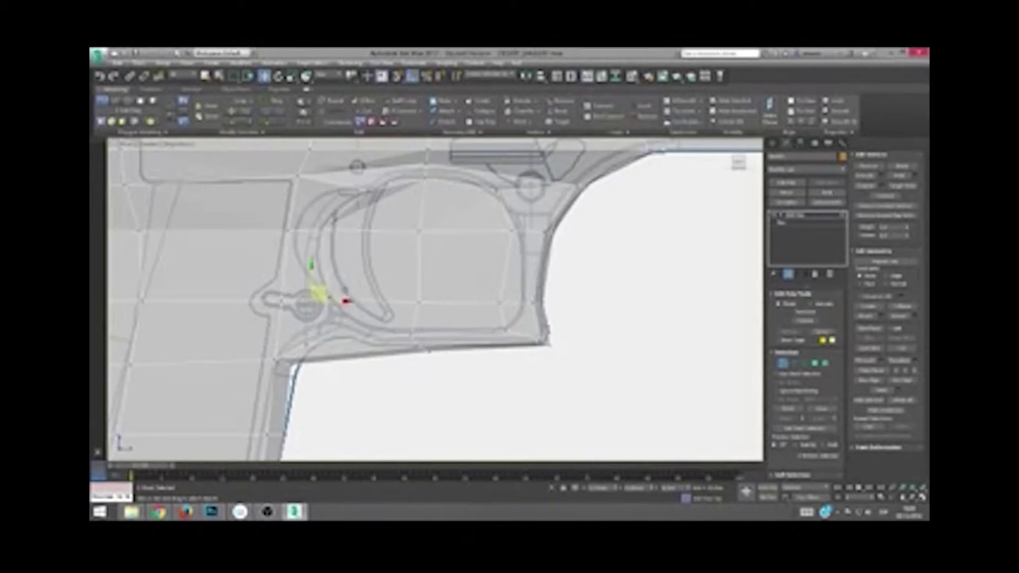
drag(317, 293, 336, 291)
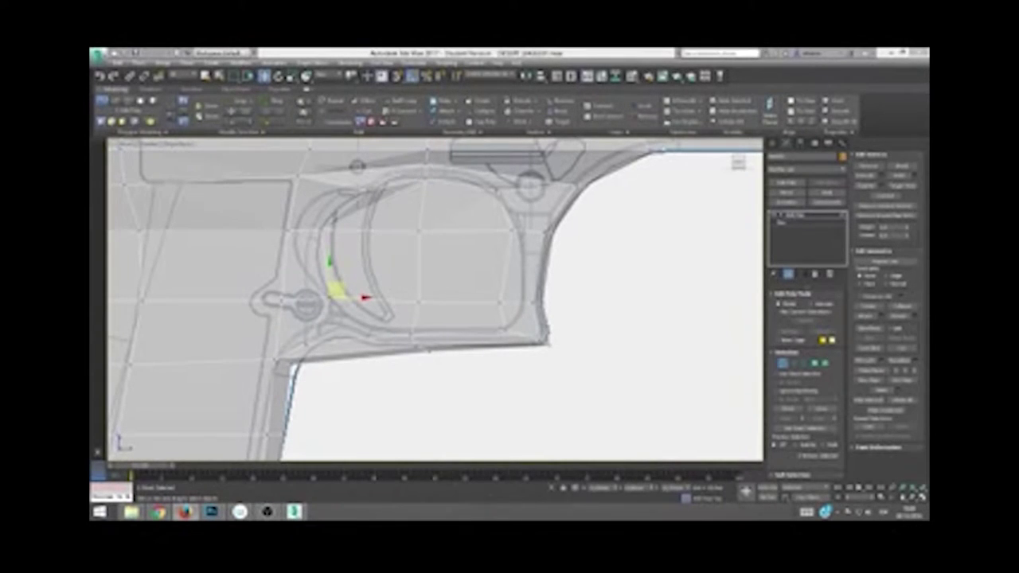
middle_drag(438, 239, 437, 247)
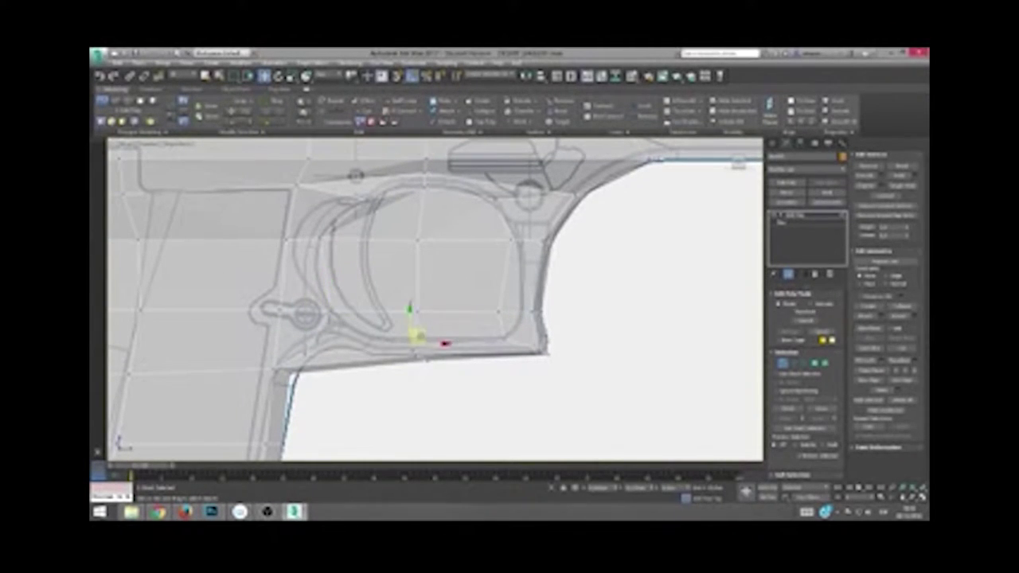
click(504, 313)
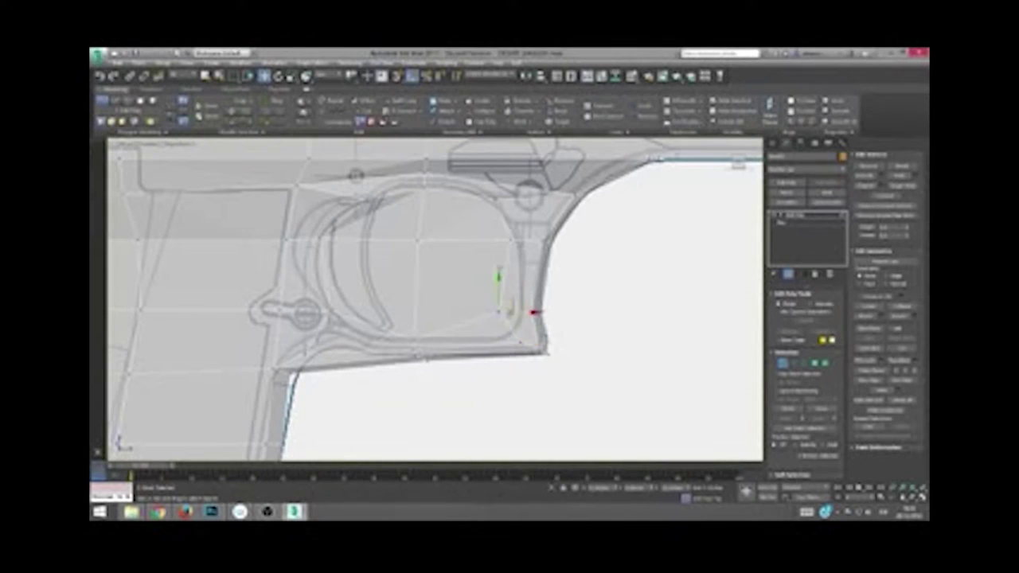
click(516, 232)
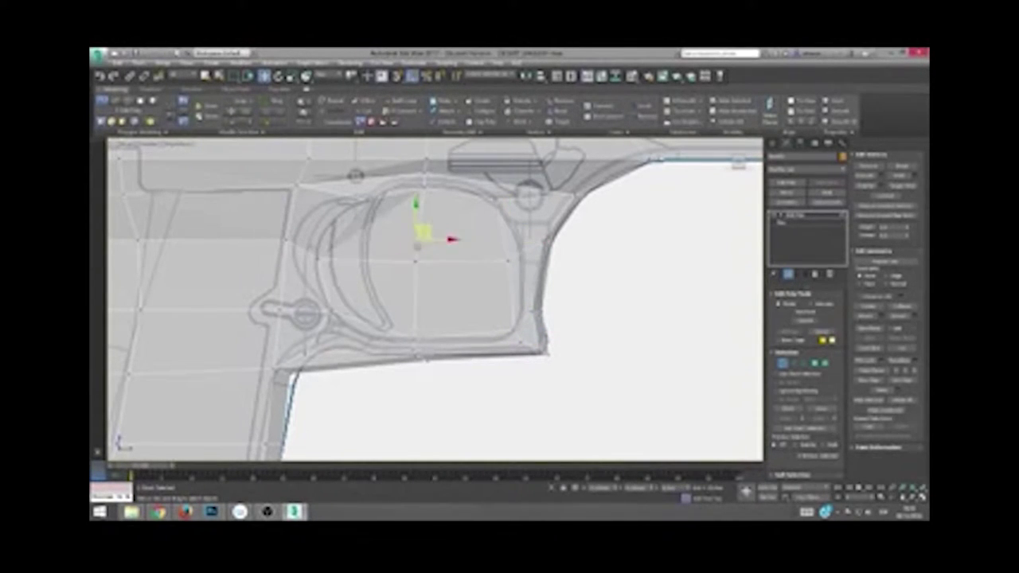
drag(420, 236, 420, 257)
click(516, 257)
Step: Select the faces inside the trigger guard, then leave Polygon level to preview the TurboSmooth result
key(4)
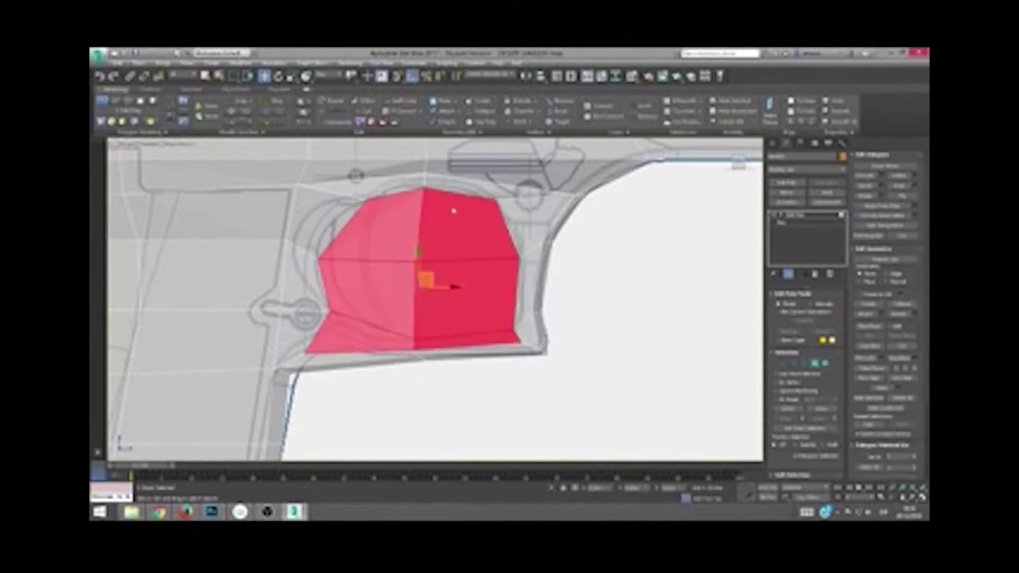
click(469, 223)
mouse_move(470, 223)
alt+middle_down()
mouse_move(352, 295)
mouse_move(463, 222)
mouse_move(475, 428)
mouse_move(457, 381)
alt+middle_up()
scroll(469, 334, down, 2)
scroll(475, 427, up, 2)
key(4)
scroll(475, 427, down, 2)
scroll(456, 381, down, 2)
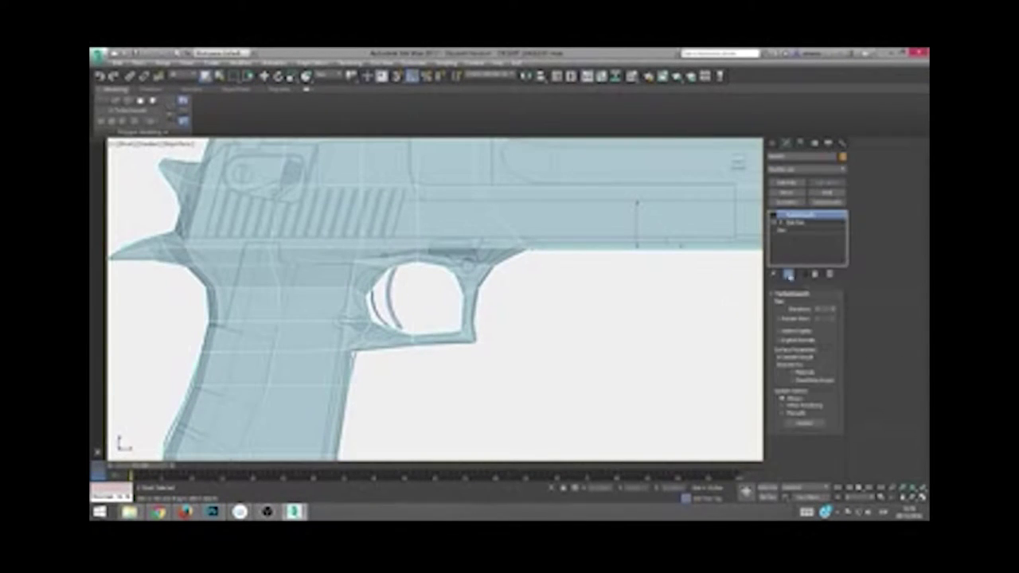
Step: Return to the unsmoothed poly mesh and select the slide's back-end corners in Top view
key(w)
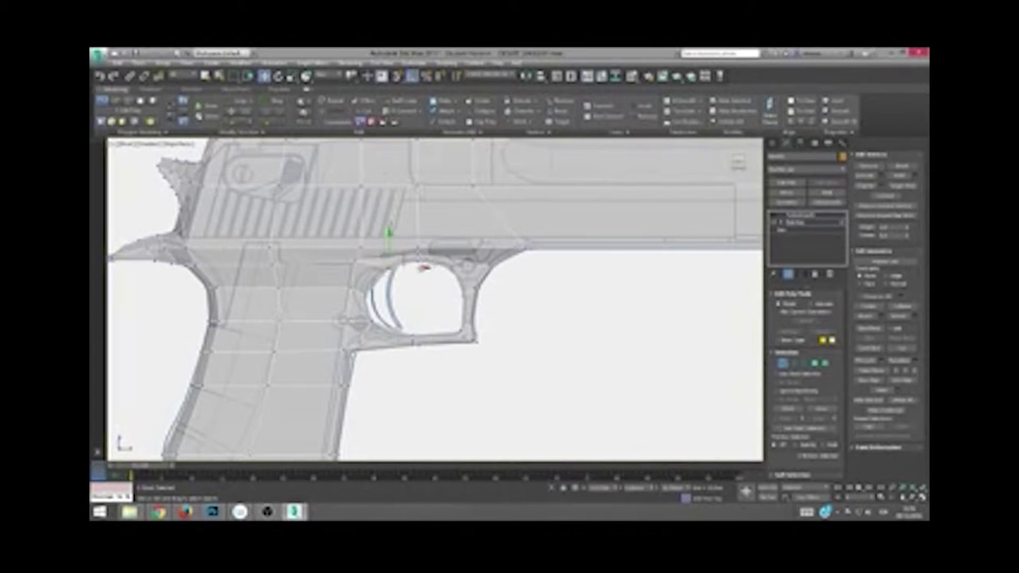
drag(424, 269, 415, 288)
scroll(415, 288, down, 3)
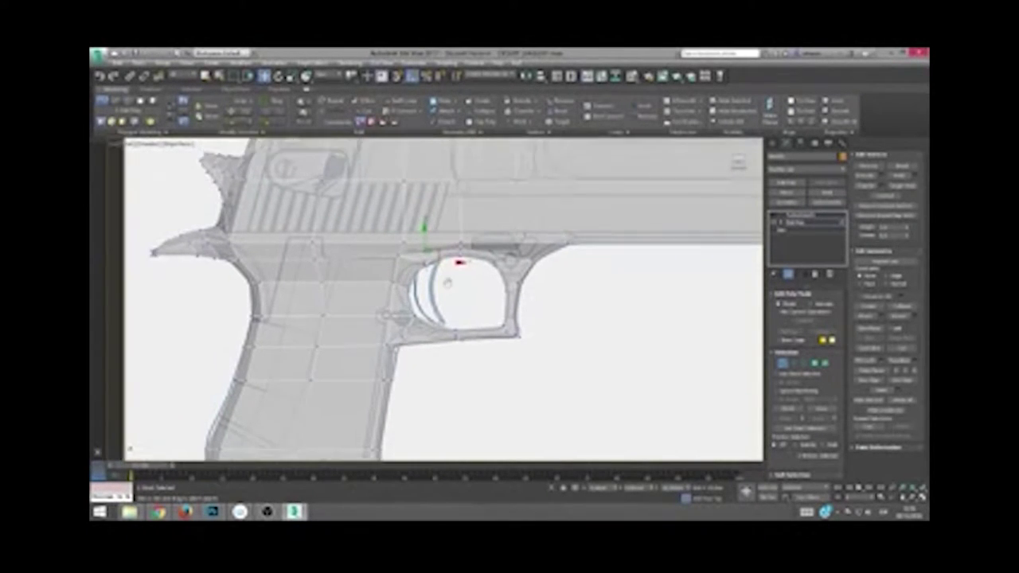
scroll(415, 288, down, 3)
key(t)
scroll(414, 288, up, 3)
scroll(633, 243, up, 2)
click(578, 326)
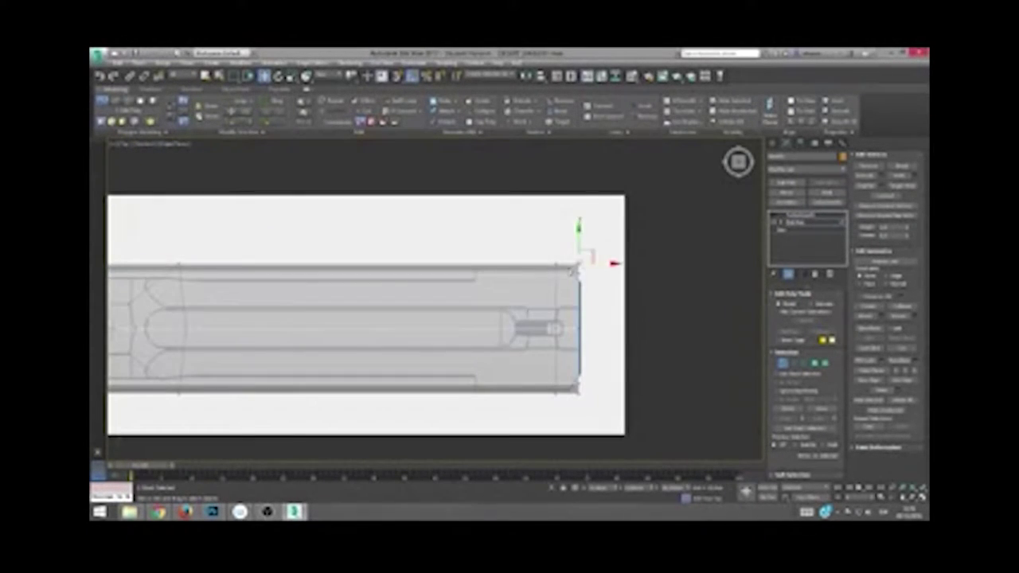
Step: Move the rear corner vertices along X to tighten the chamfer to the top-view reference
alt+middle_drag(581, 322, 525, 406)
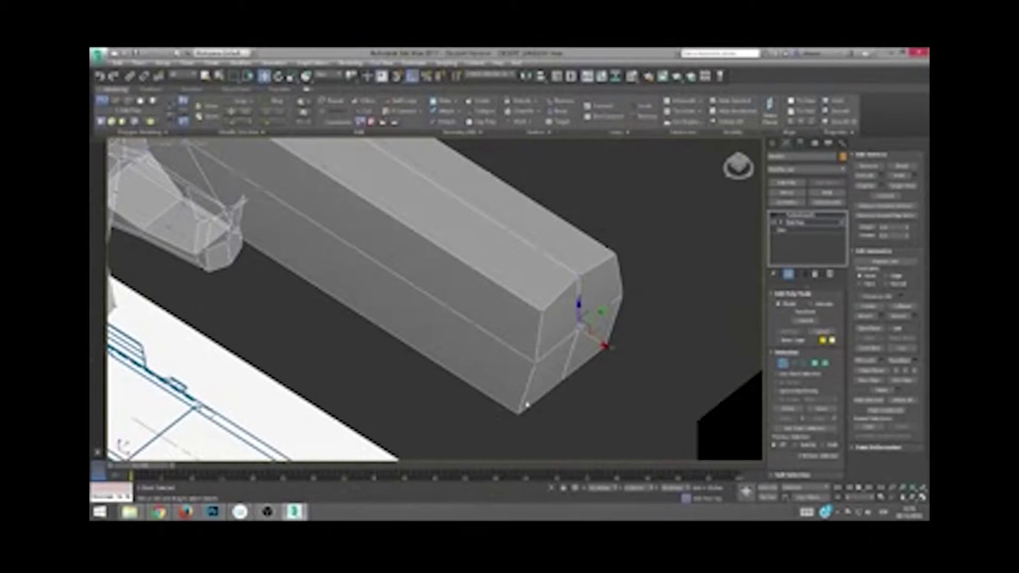
key(f)
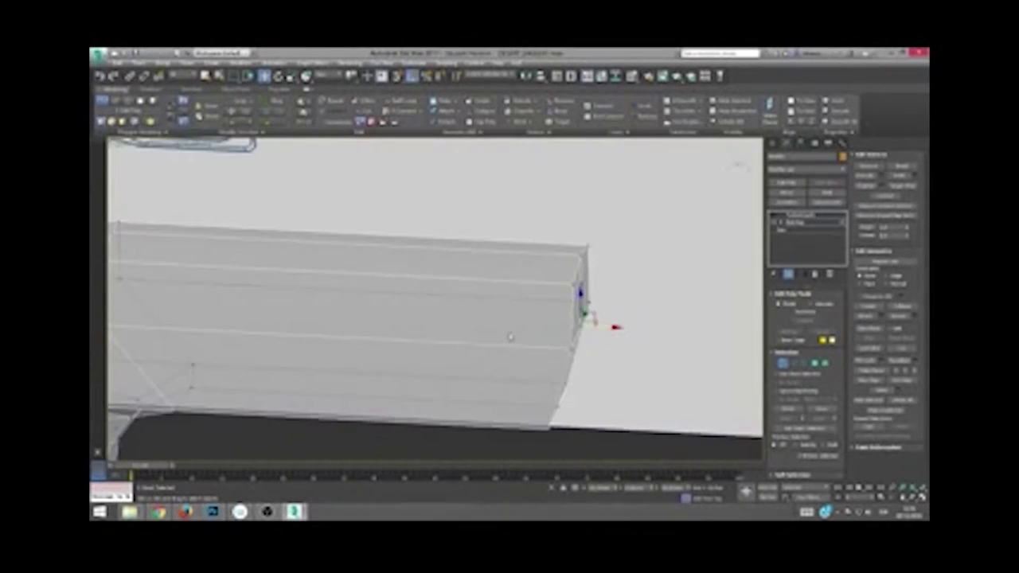
key(l)
key(t)
drag(487, 315, 474, 313)
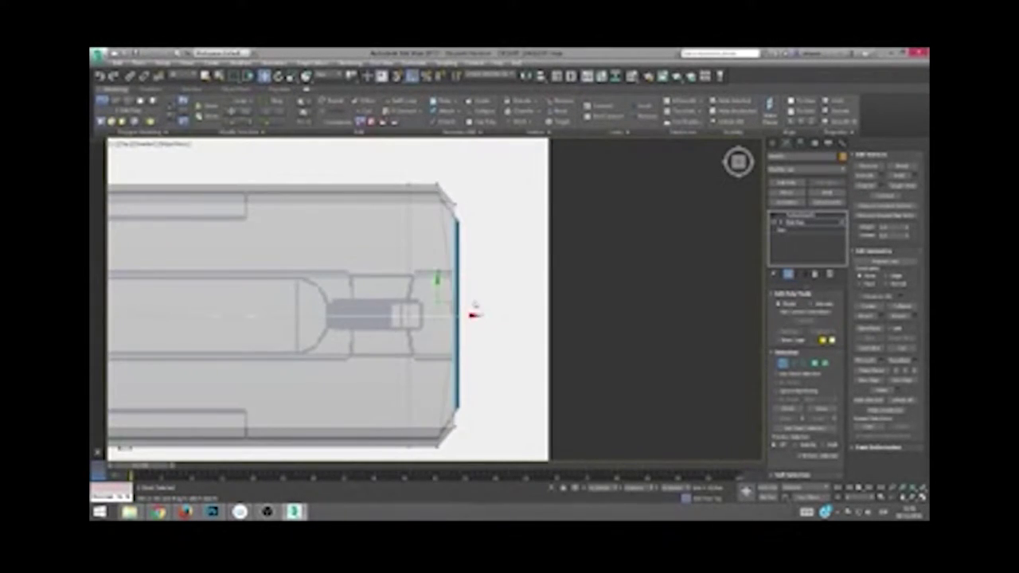
mouse_move(494, 338)
alt+middle_down()
mouse_move(466, 318)
mouse_move(491, 186)
mouse_move(531, 384)
alt+middle_up()
key(t)
scroll(446, 341, up, 2)
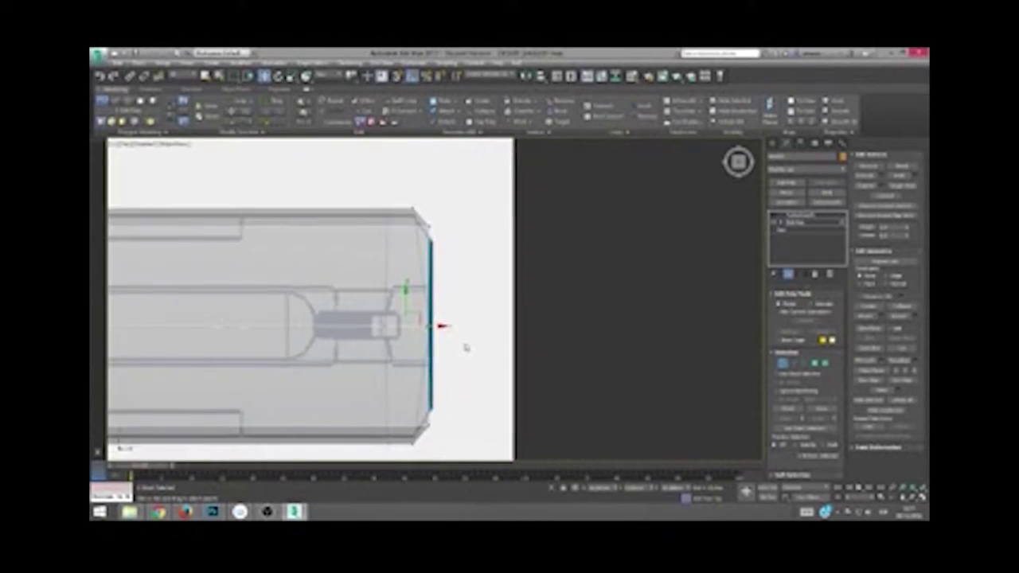
scroll(471, 355, up, 1)
mouse_move(482, 363)
alt+middle_down()
mouse_move(507, 373)
mouse_move(451, 307)
alt+middle_up()
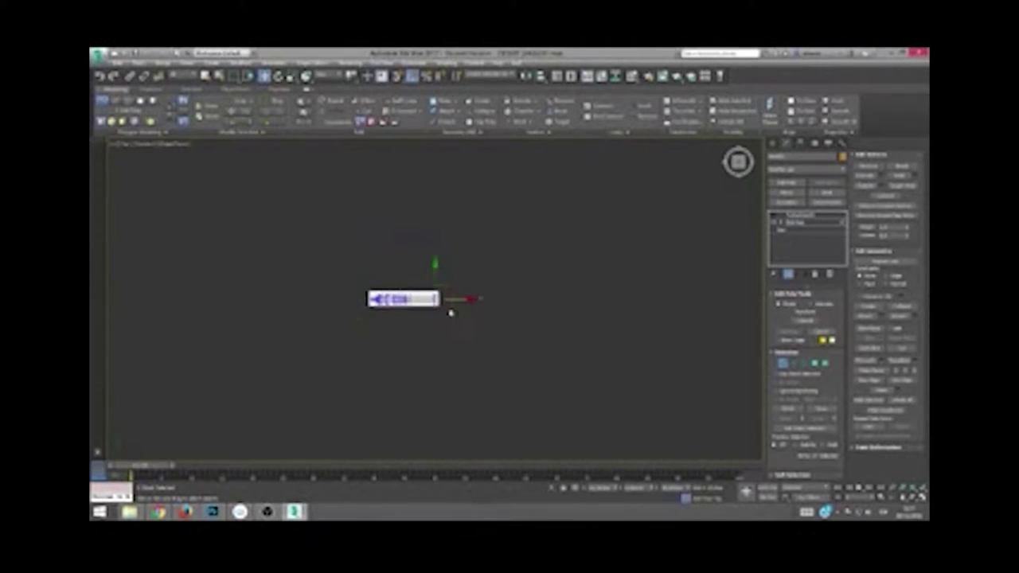
Step: Frame the slide's rear end in close-up and select its top rear polygon with Scale active
key(b)
scroll(477, 348, down, 3)
scroll(528, 255, up, 1)
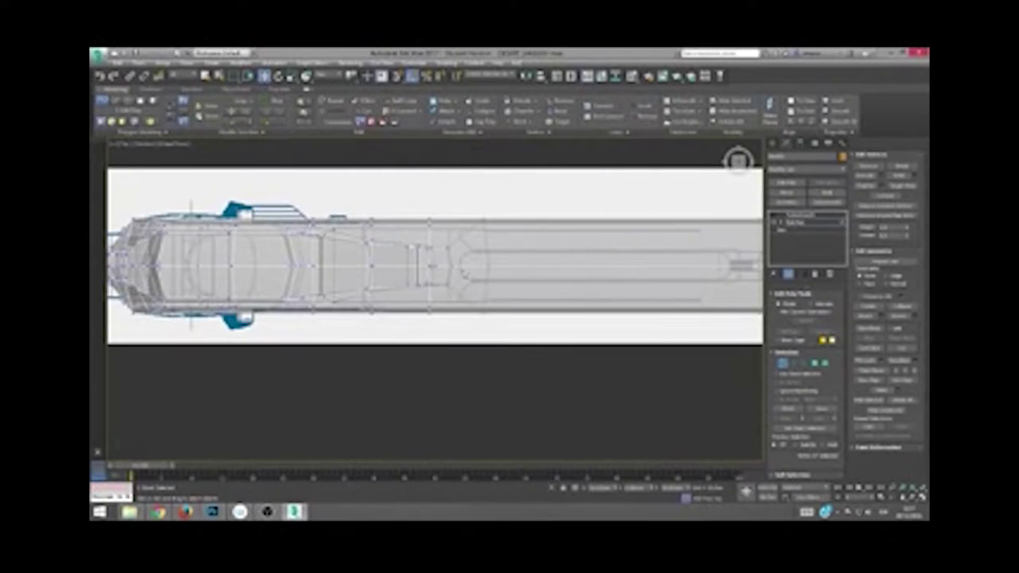
alt+middle_drag(527, 315, 324, 318)
scroll(304, 209, up, 3)
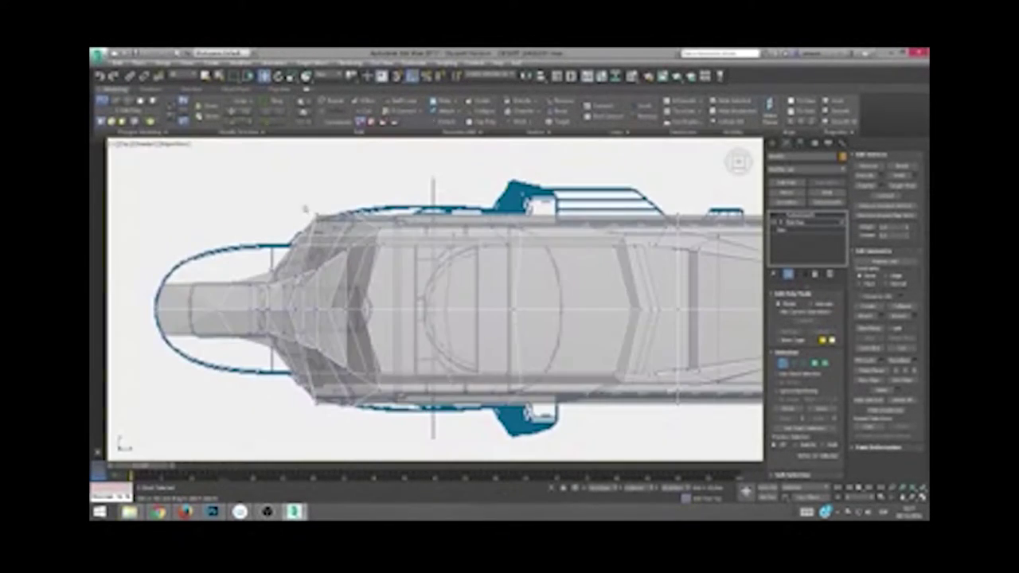
key(r)
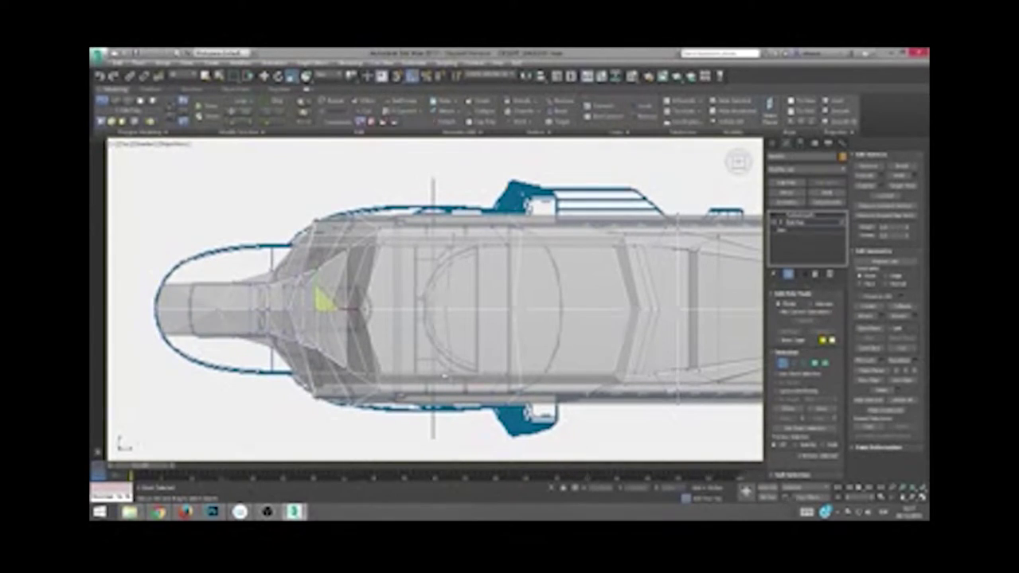
key(c)
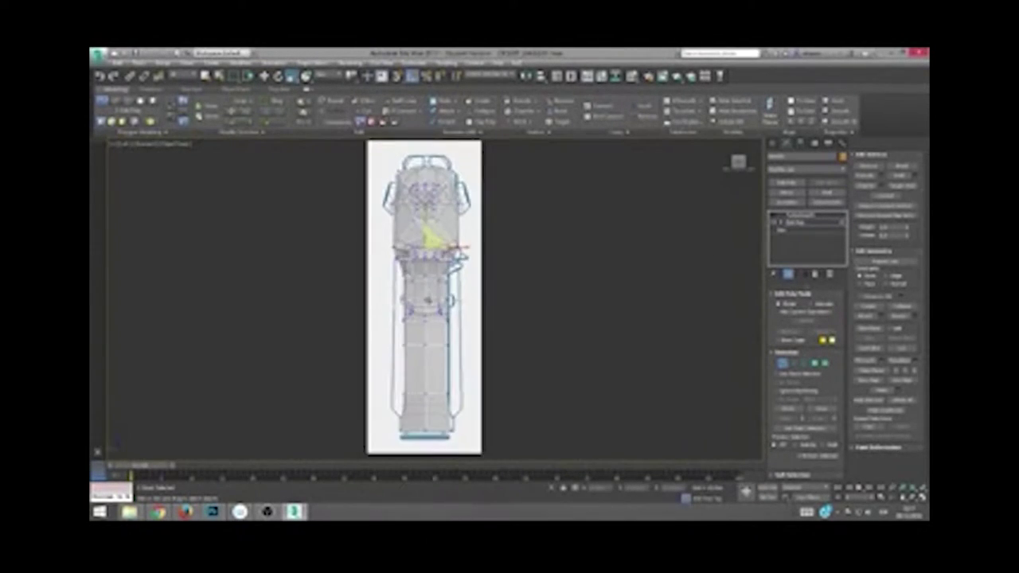
key(p)
scroll(433, 298, up, 4)
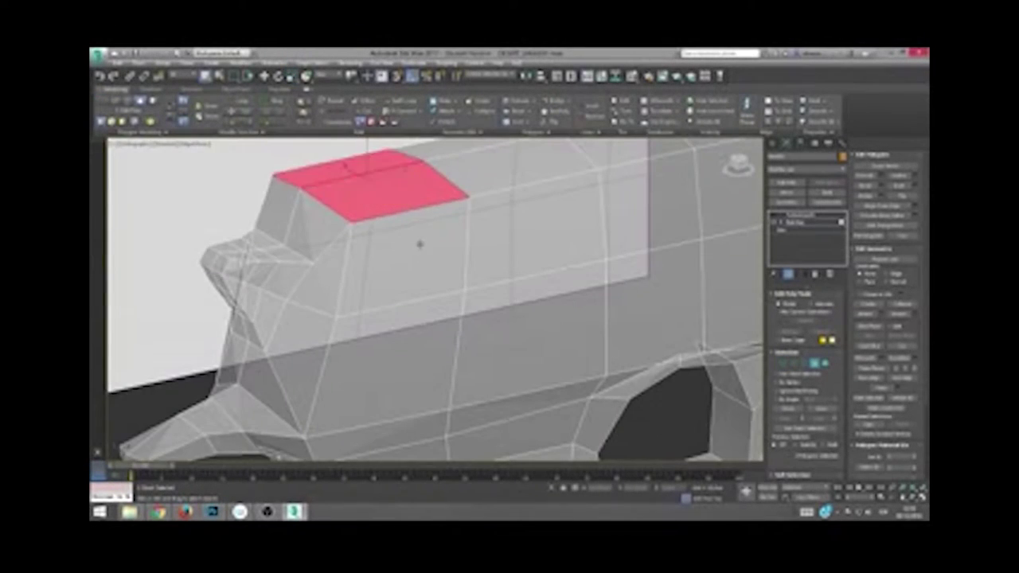
Step: Inset the top rear slide polygon into a smaller face, then clear the selection
scroll(539, 315, down, 4)
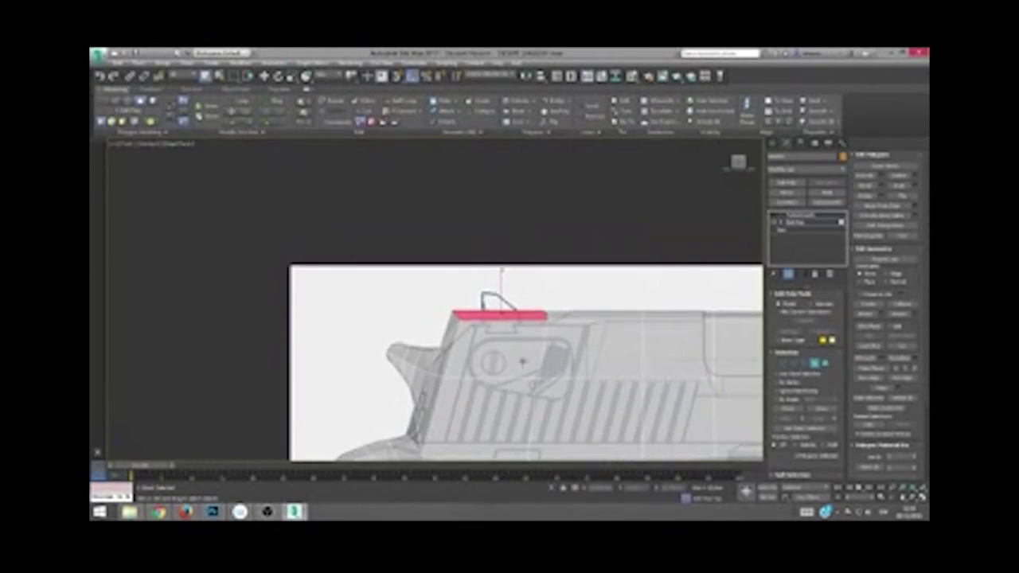
scroll(525, 286, down, 2)
scroll(503, 223, up, 1)
scroll(498, 235, up, 3)
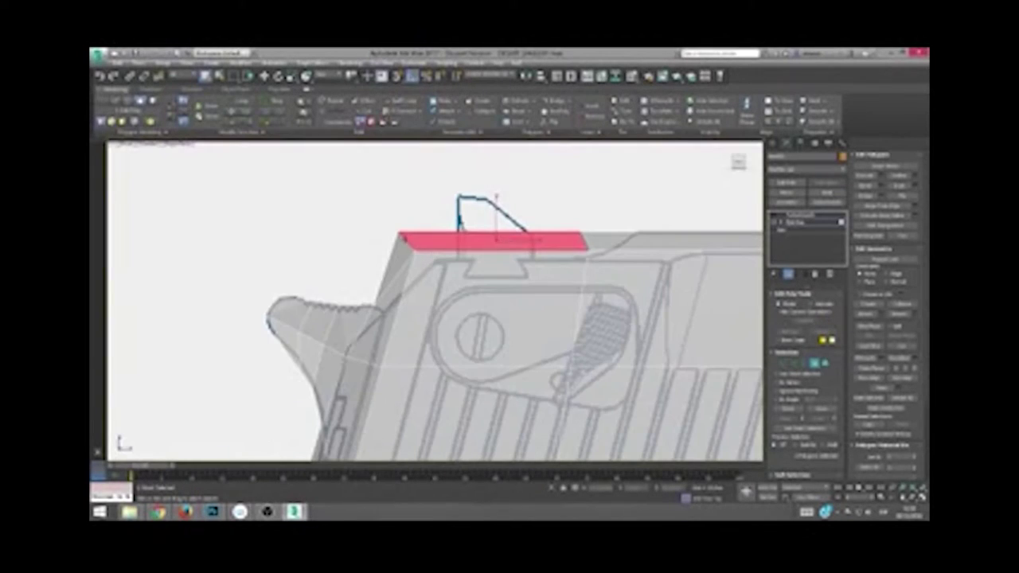
drag(909, 187, 451, 288)
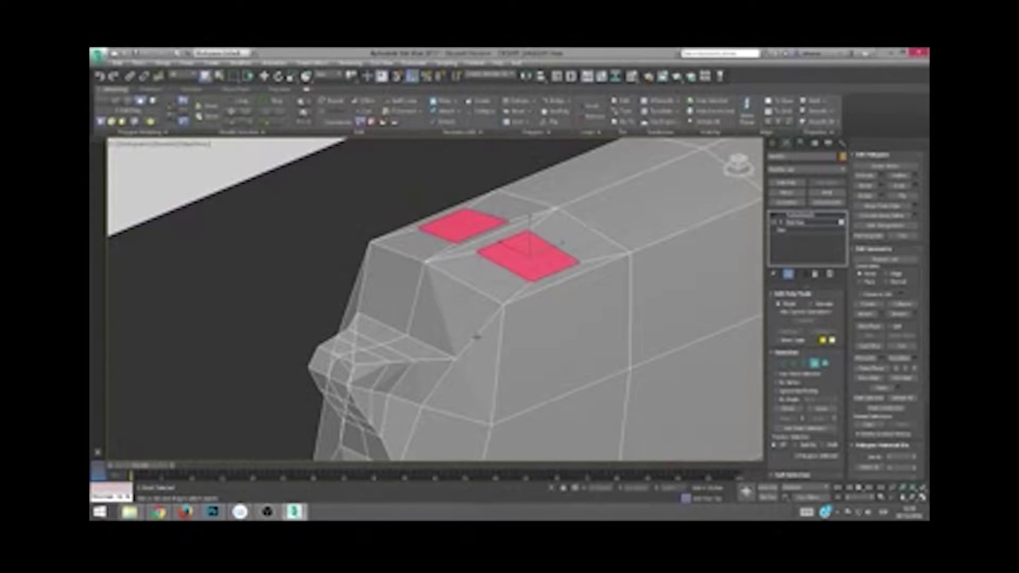
scroll(453, 285, up, 3)
key(ctrl+d)
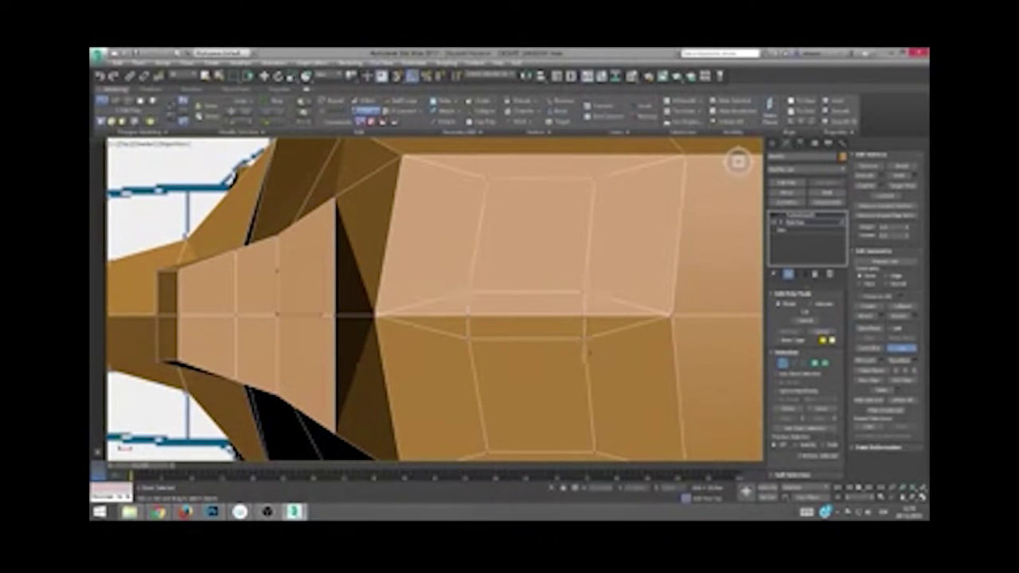
Step: At Vertex level, move the slide's top vertices so the inner face edges slant inward
middle_drag(587, 350, 550, 318)
key(2)
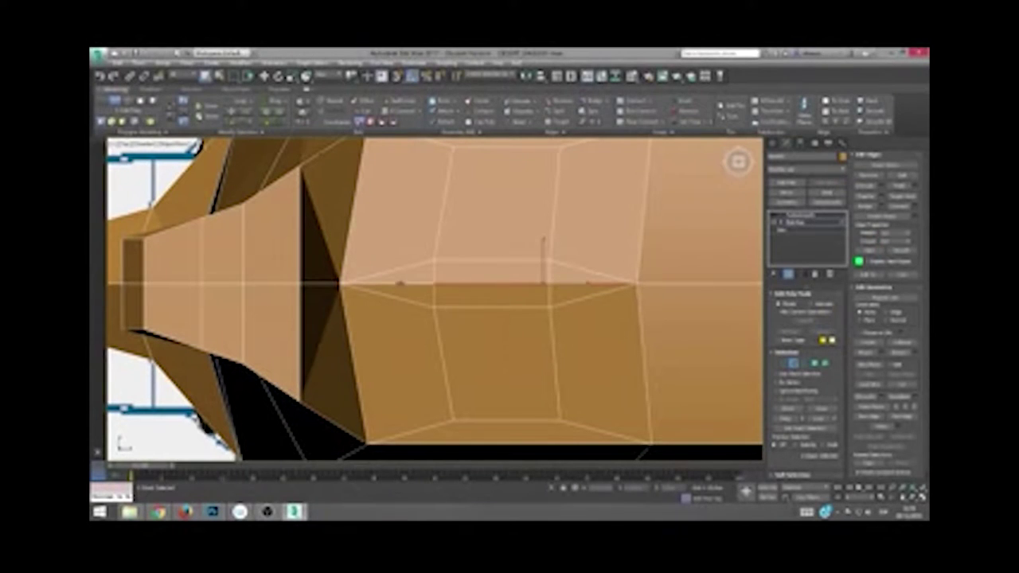
click(783, 363)
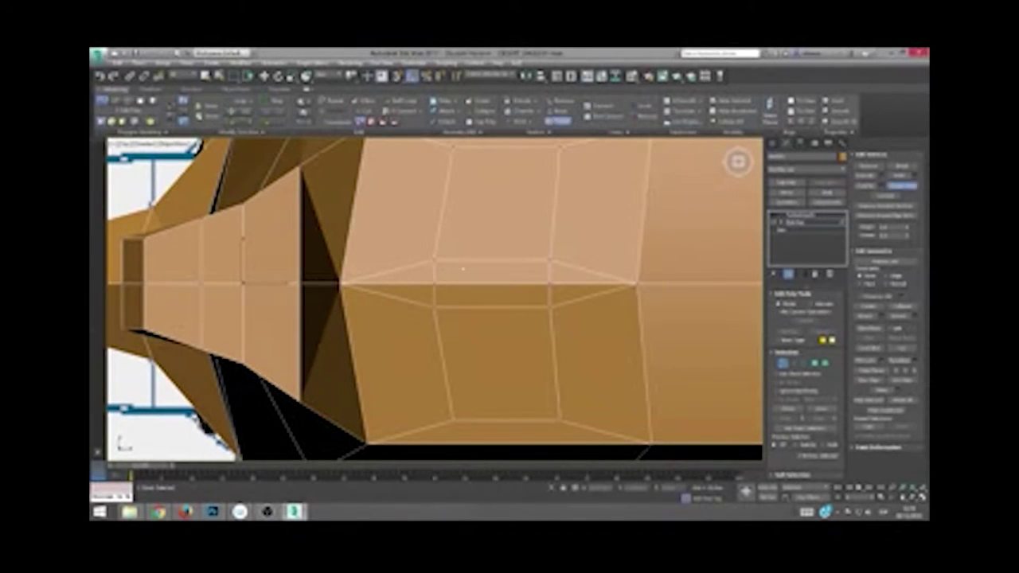
drag(432, 314, 531, 322)
scroll(551, 259, down, 5)
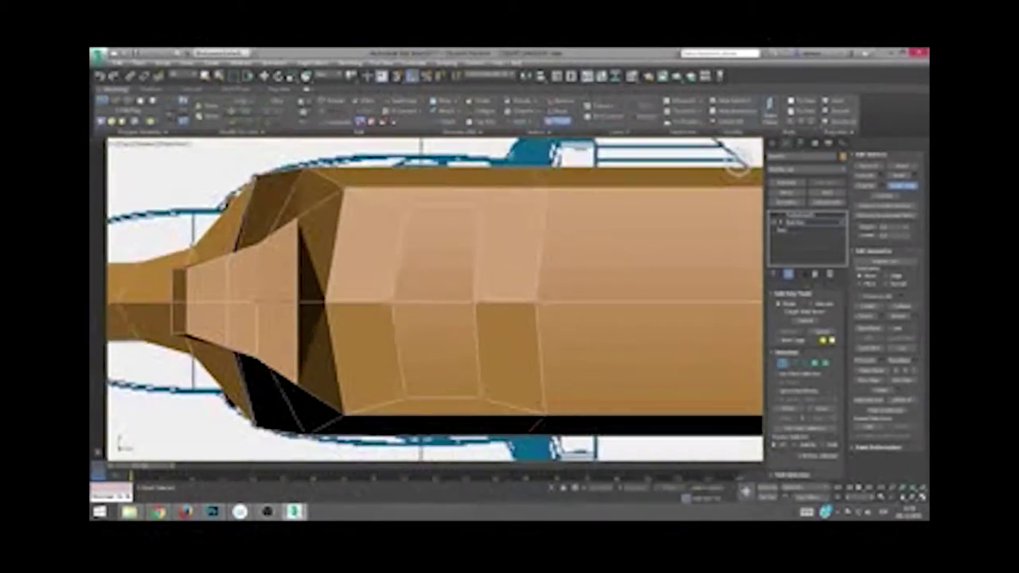
Step: Check the taper from perspective, then show the pistol see-through in Top view
mouse_move(550, 259)
alt+middle_down()
mouse_move(470, 298)
mouse_move(493, 291)
alt+middle_up()
mouse_move(402, 385)
alt+middle_down()
mouse_move(411, 327)
mouse_move(466, 295)
alt+middle_up()
key(t)
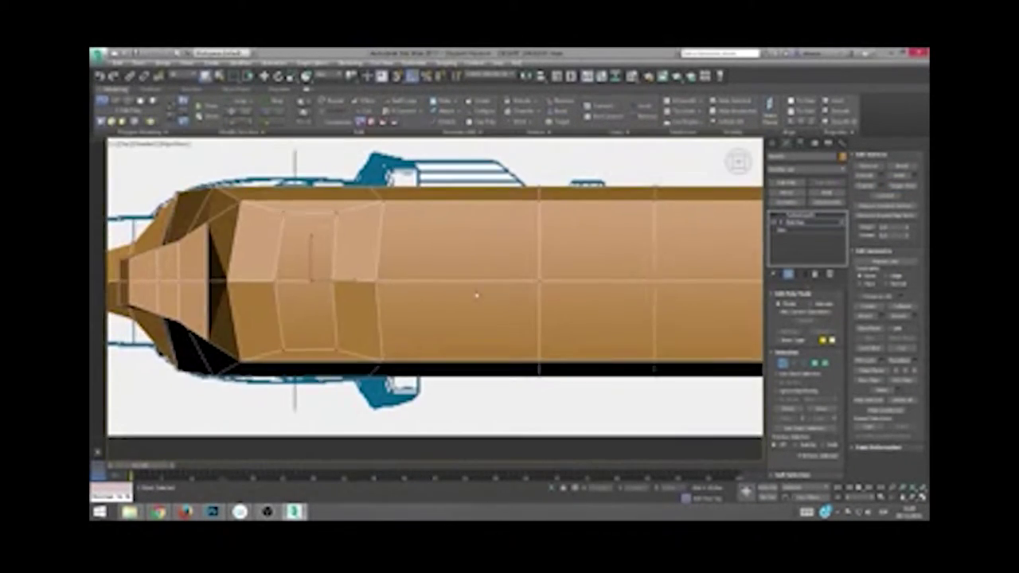
key(alt+x)
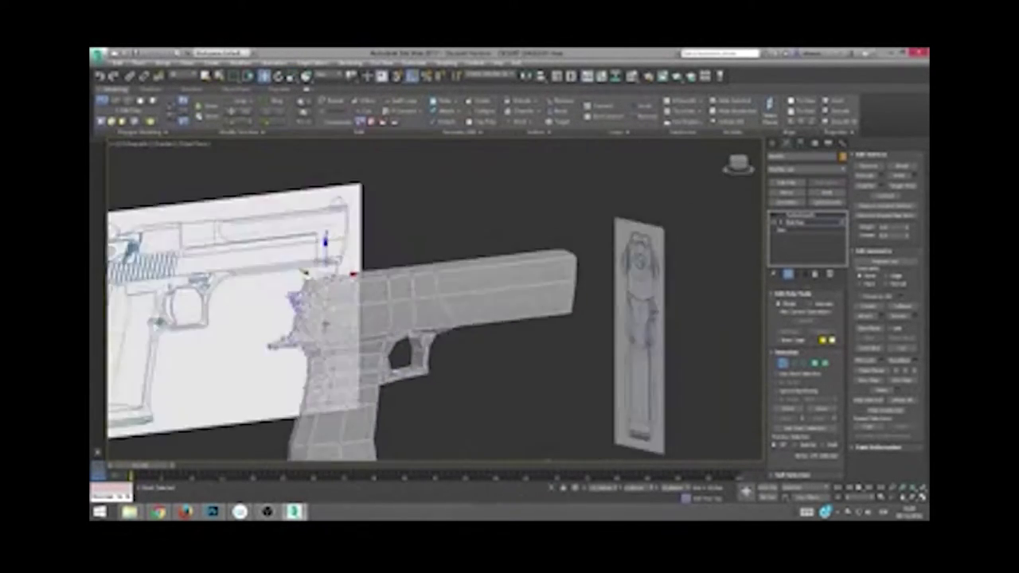
Step: Orbit around the opaque pistol's rear slide and trigger guard at Vertex level to inspect them
mouse_move(342, 317)
alt+middle_down()
mouse_move(324, 331)
mouse_move(298, 318)
alt+middle_up()
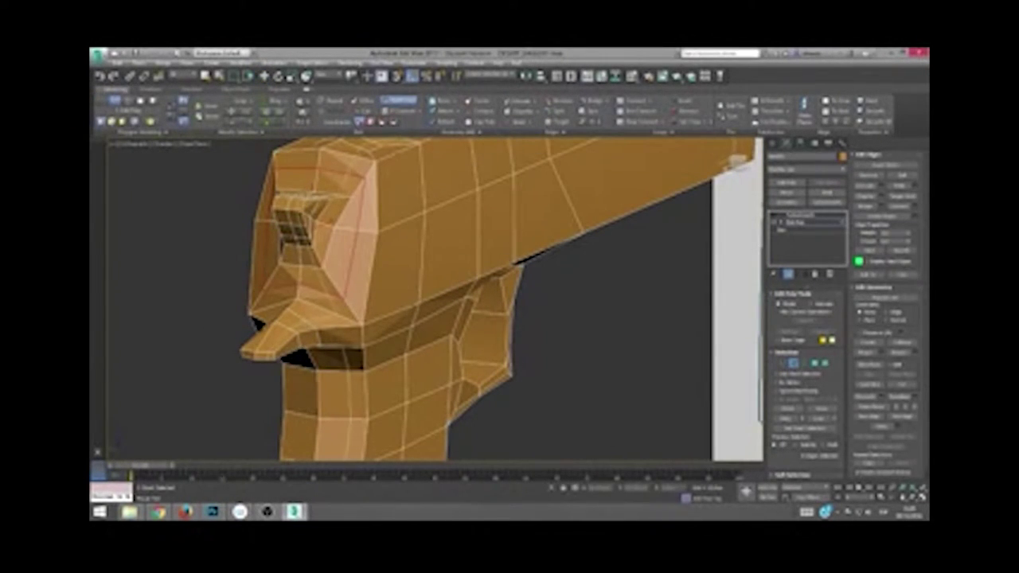
alt+middle_drag(351, 362, 350, 363)
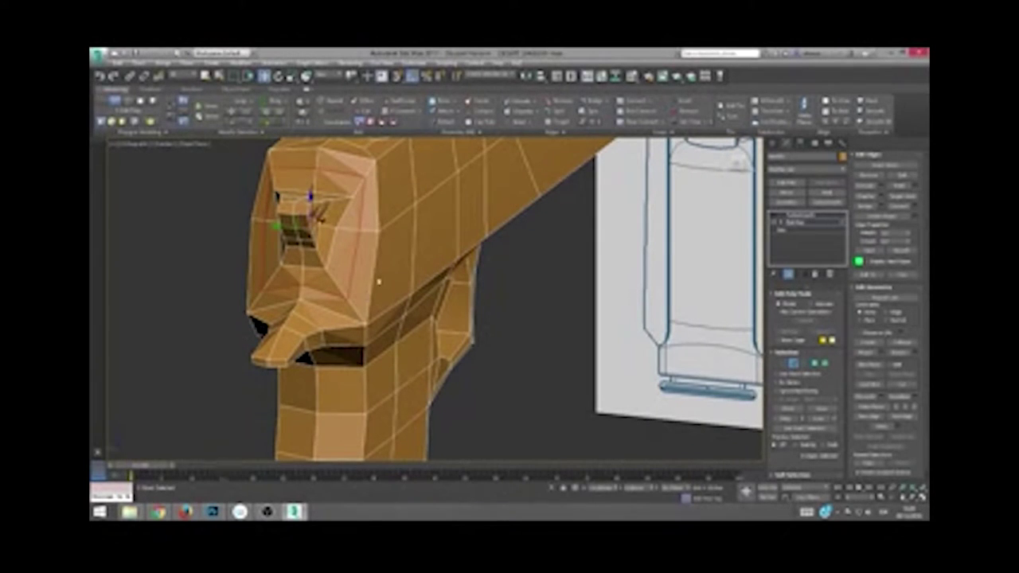
alt+middle_drag(379, 281, 366, 282)
key(1)
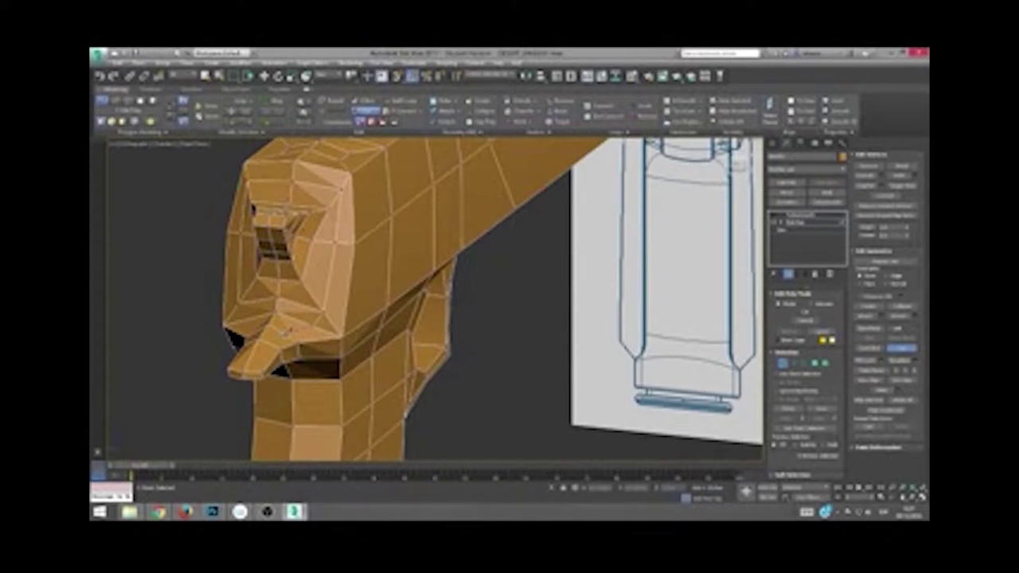
alt+middle_drag(284, 329, 334, 366)
mouse_move(445, 408)
alt+middle_down()
mouse_move(319, 368)
mouse_move(357, 374)
alt+middle_up()
mouse_move(291, 321)
alt+middle_down()
mouse_move(289, 337)
mouse_move(308, 345)
mouse_move(317, 322)
mouse_move(325, 343)
alt+middle_up()
Step: Show the pistol see-through in the flat side view and frame the whole slide over its blueprint
key(l)
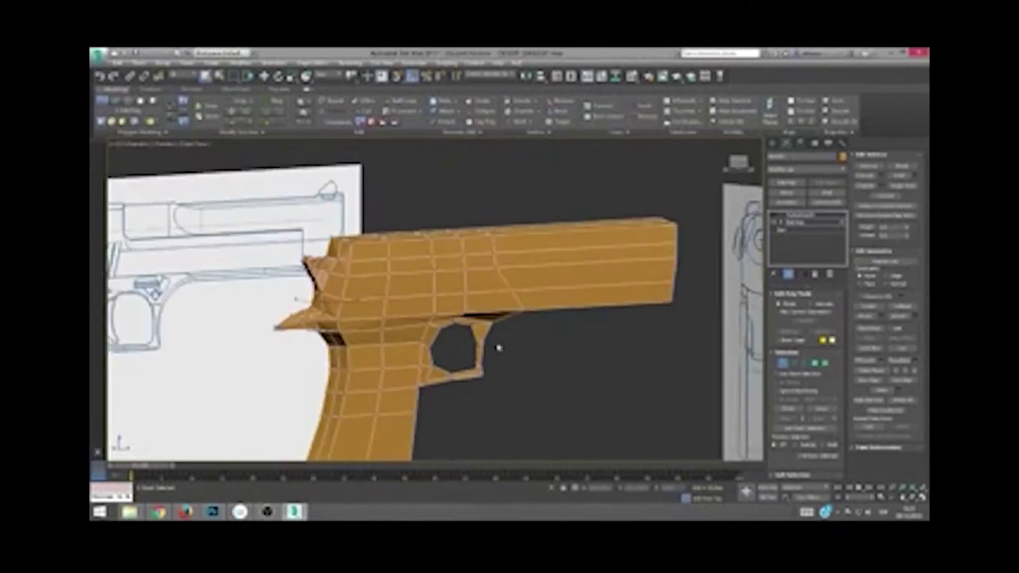
key(z)
key(alt+x)
scroll(412, 341, up, 3)
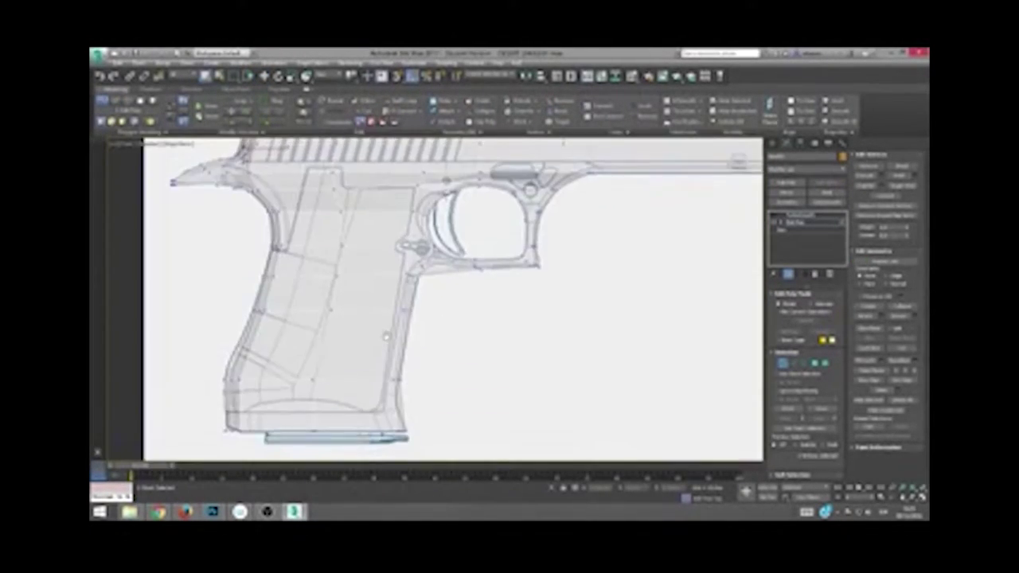
scroll(412, 341, up, 2)
scroll(412, 341, up, 2)
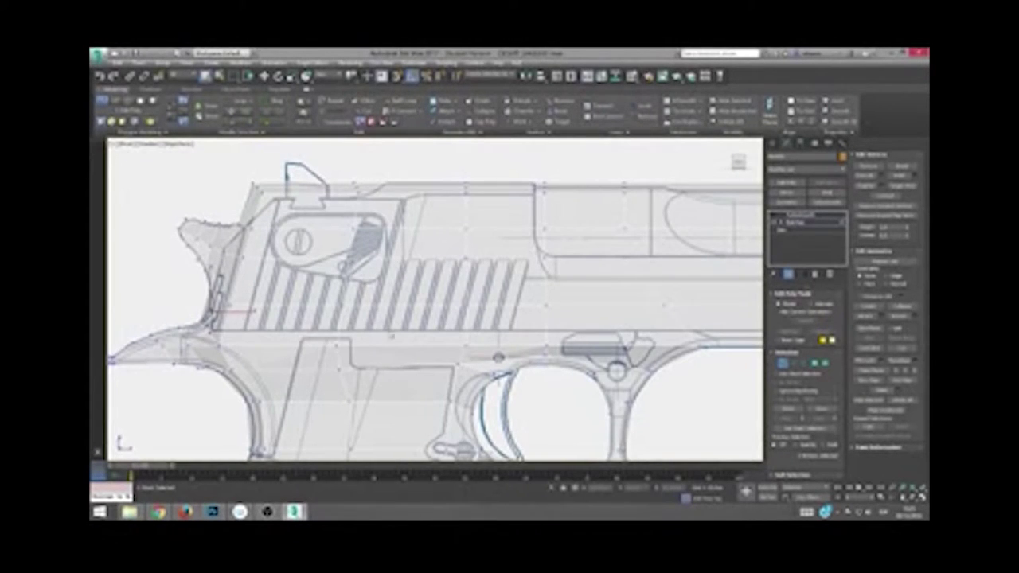
middle_drag(594, 368, 527, 297)
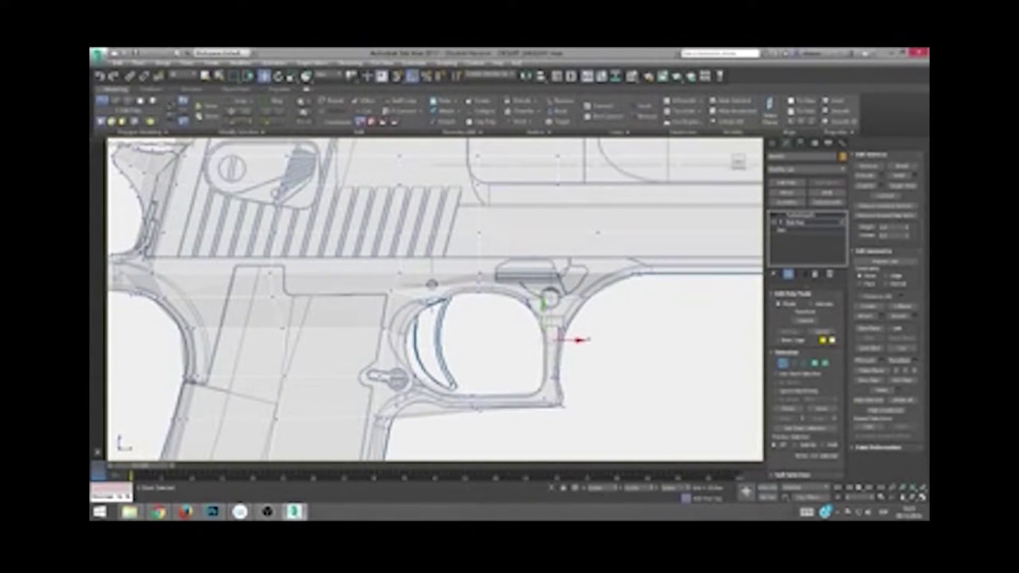
scroll(489, 379, down, 3)
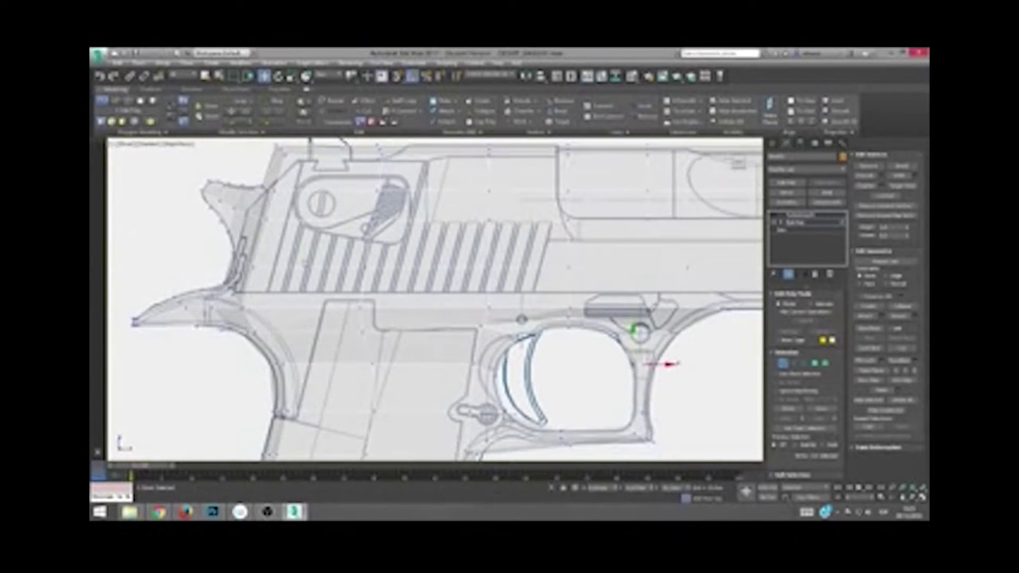
scroll(377, 257, up, 3)
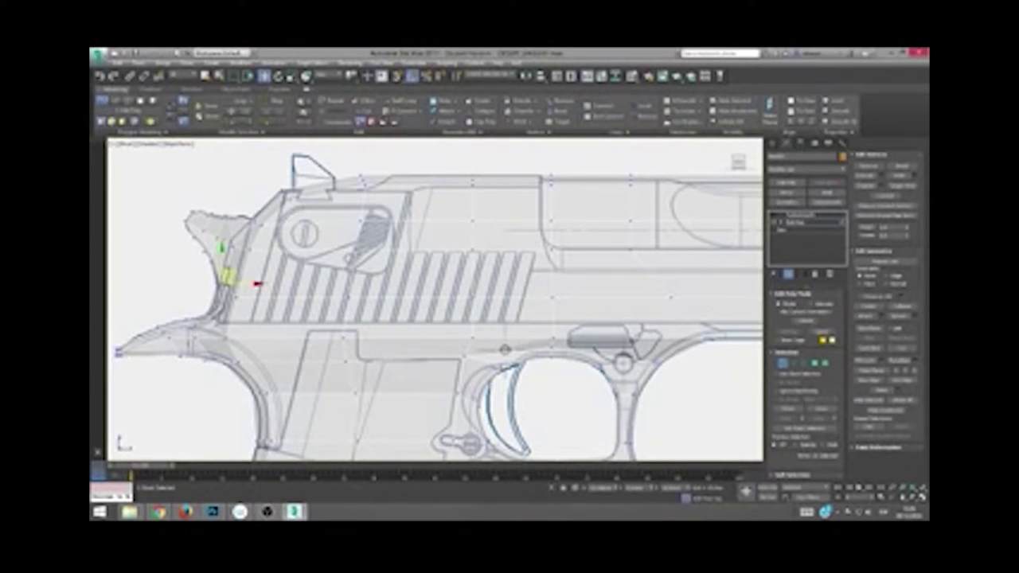
scroll(435, 276, down, 2)
scroll(436, 282, down, 1)
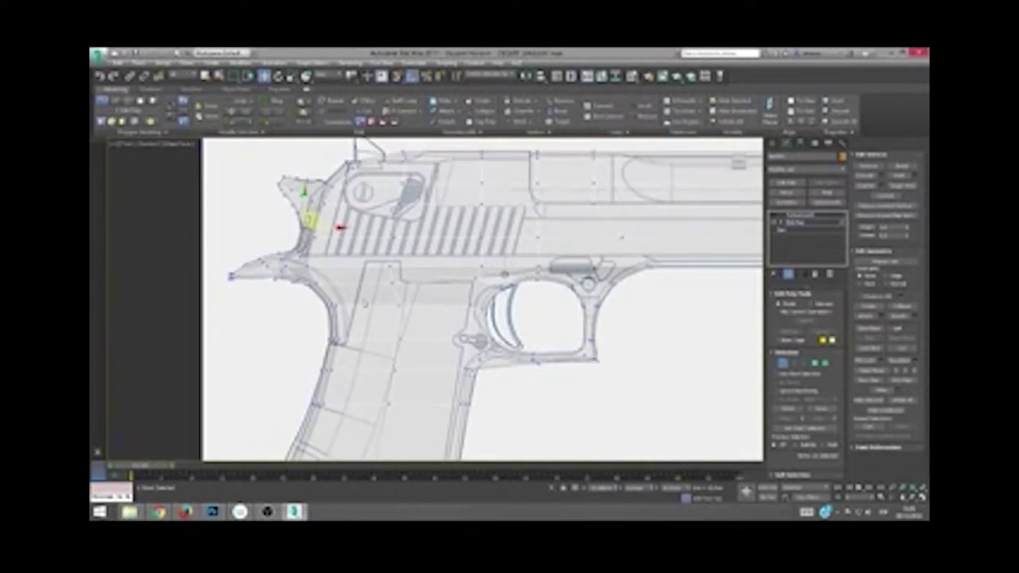
scroll(438, 294, down, 2)
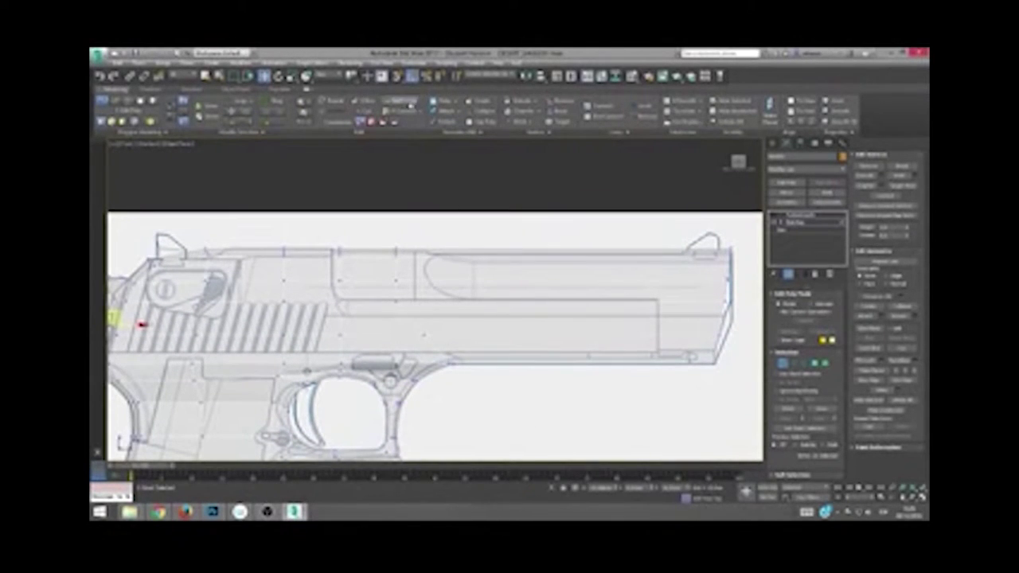
Step: Insert a vertical edge loop across the slide in perspective and turn on Edged Faces
key(w)
click(447, 301)
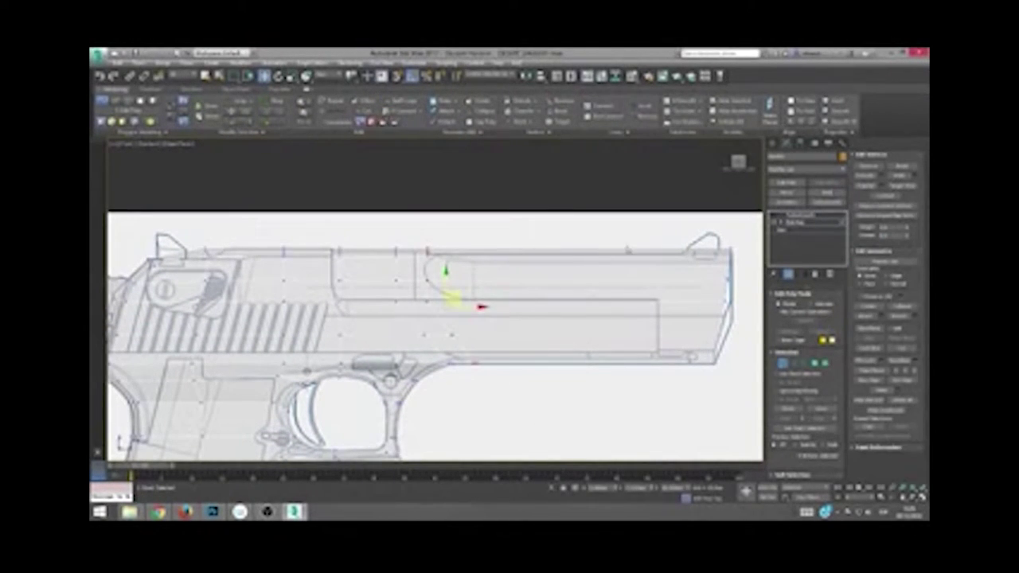
key(4)
mouse_move(460, 225)
alt+middle_down()
mouse_move(466, 257)
mouse_move(403, 238)
mouse_move(396, 257)
alt+middle_up()
key(alt+x)
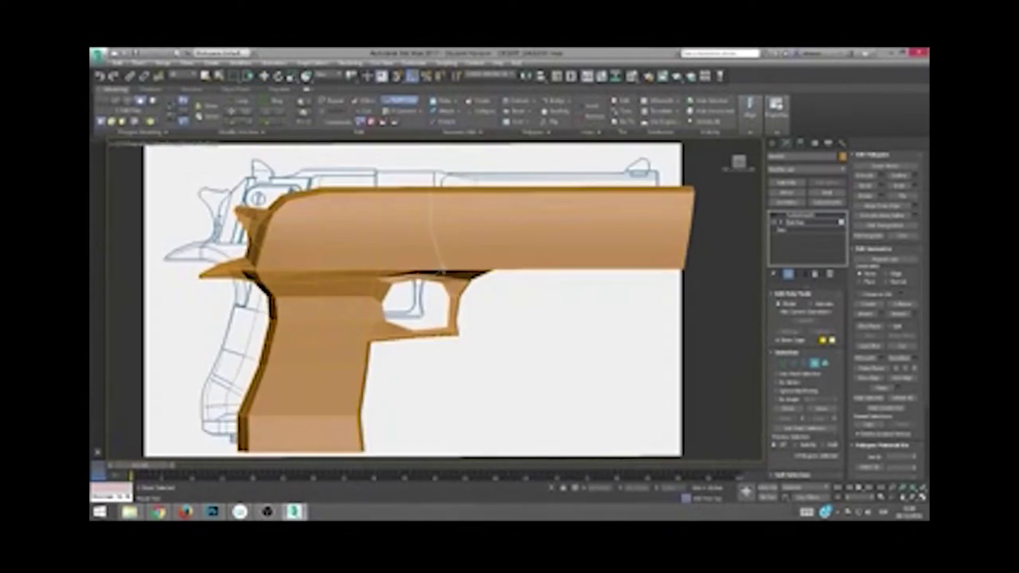
key(2)
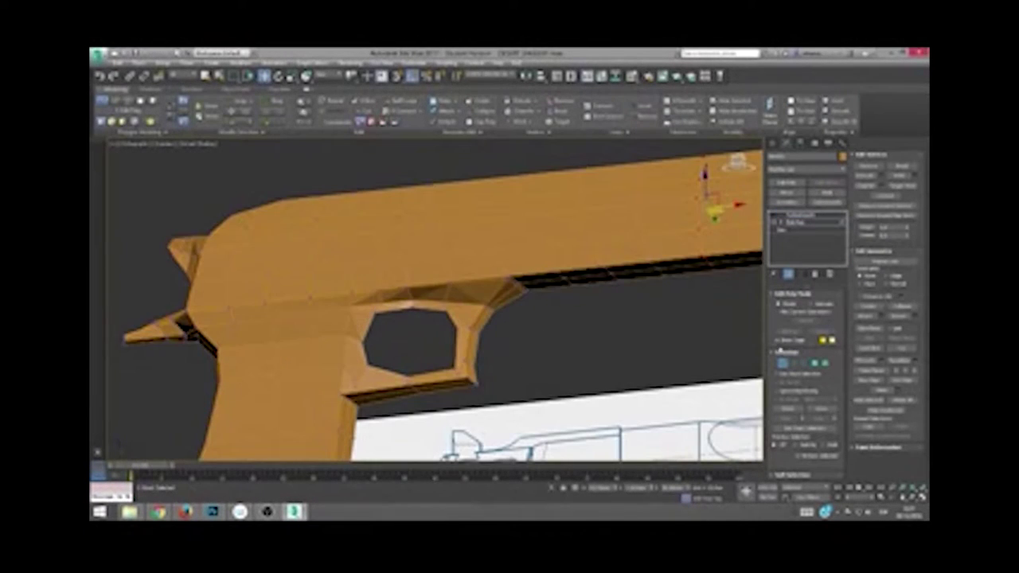
key(F4)
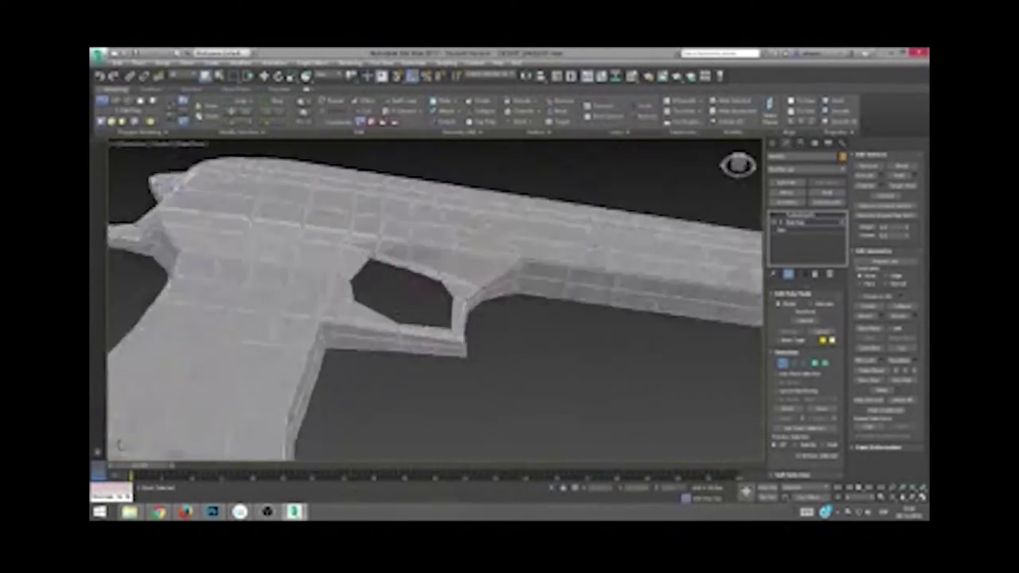
Step: Apply TurboSmooth to the pistol mesh and switch off See-Through
mouse_move(342, 317)
alt+middle_down()
mouse_move(433, 305)
mouse_move(525, 316)
alt+middle_up()
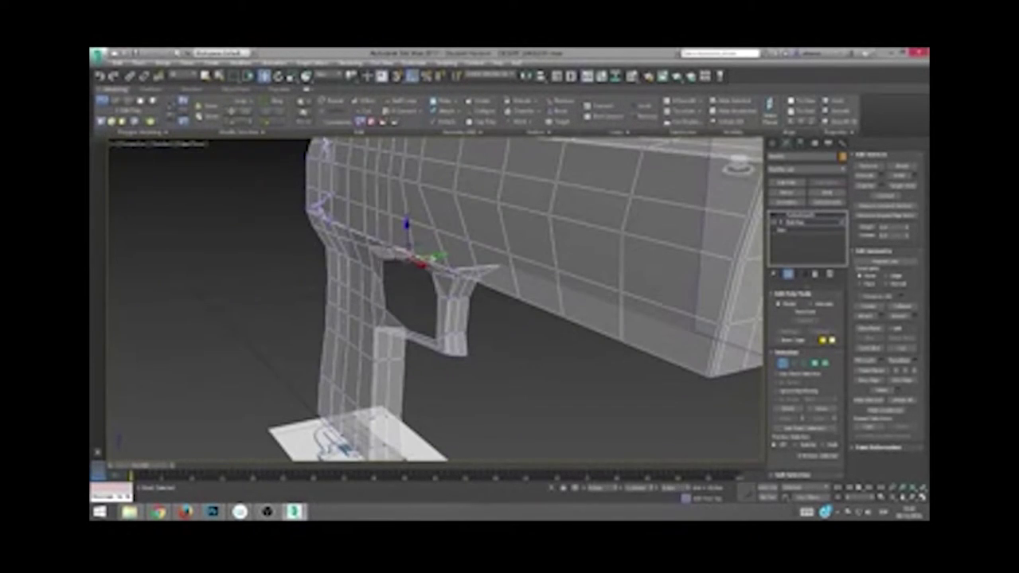
alt+middle_drag(416, 303, 398, 279)
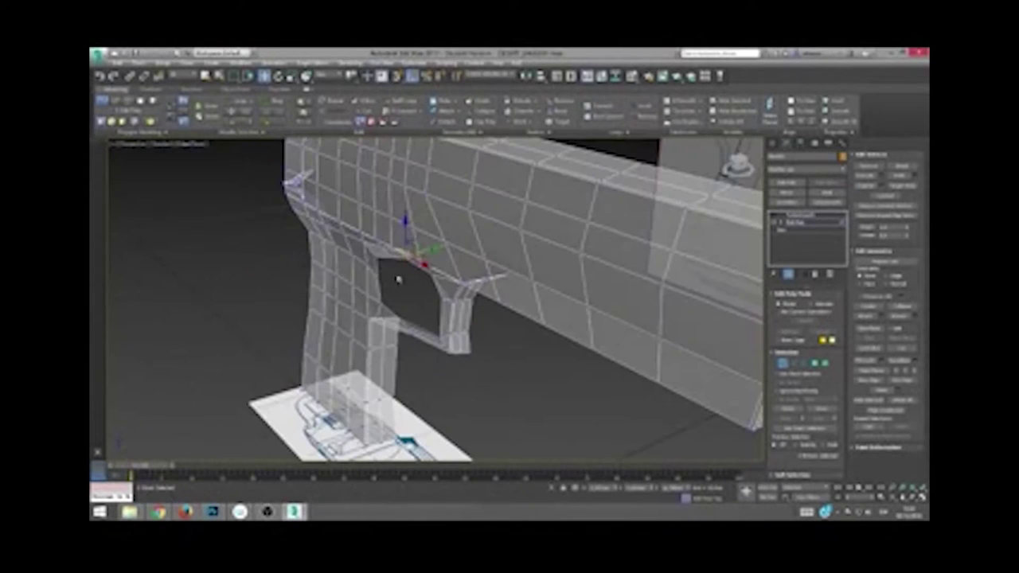
key(ctrl+q)
mouse_move(496, 391)
alt+middle_down()
mouse_move(526, 397)
mouse_move(558, 370)
mouse_move(411, 316)
alt+middle_up()
key(alt+x)
key(ctrl+q)
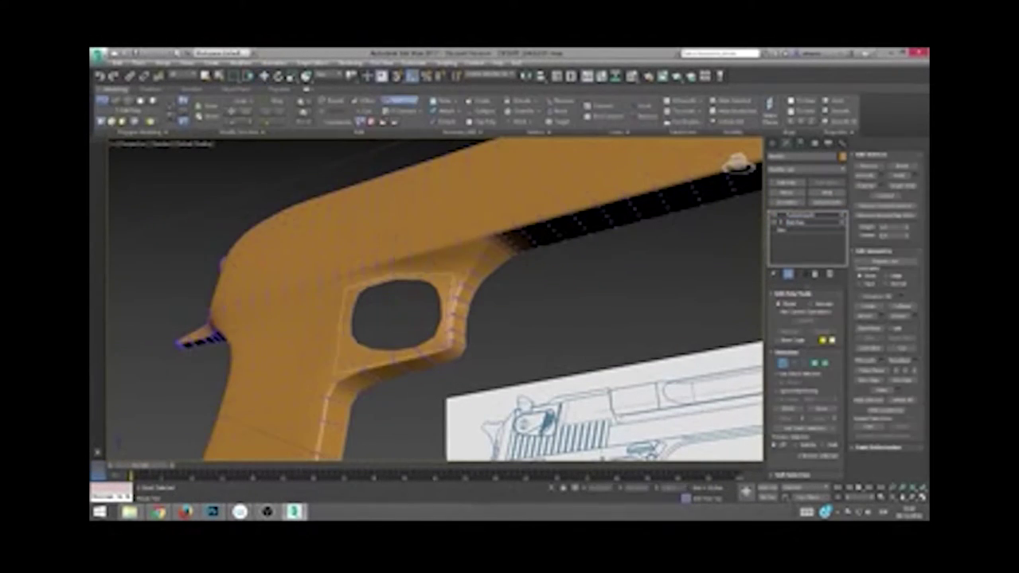
Step: Inspect the smoothed grip and top with Edged Faces on, then hide edges and select the pistol
key(F4)
scroll(412, 316, up, 5)
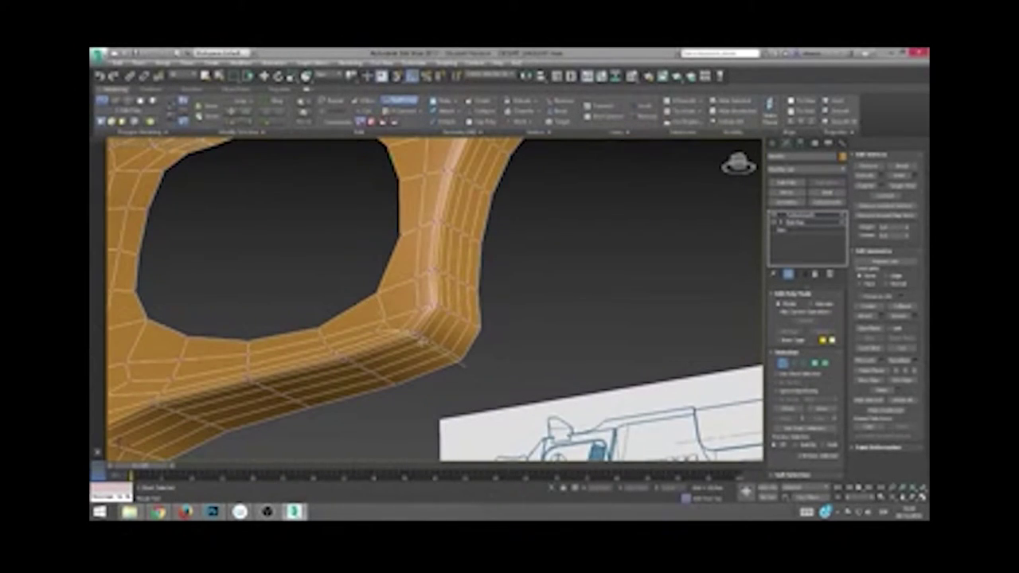
scroll(423, 340, down, 5)
alt+middle_drag(440, 357, 412, 334)
scroll(411, 334, up, 5)
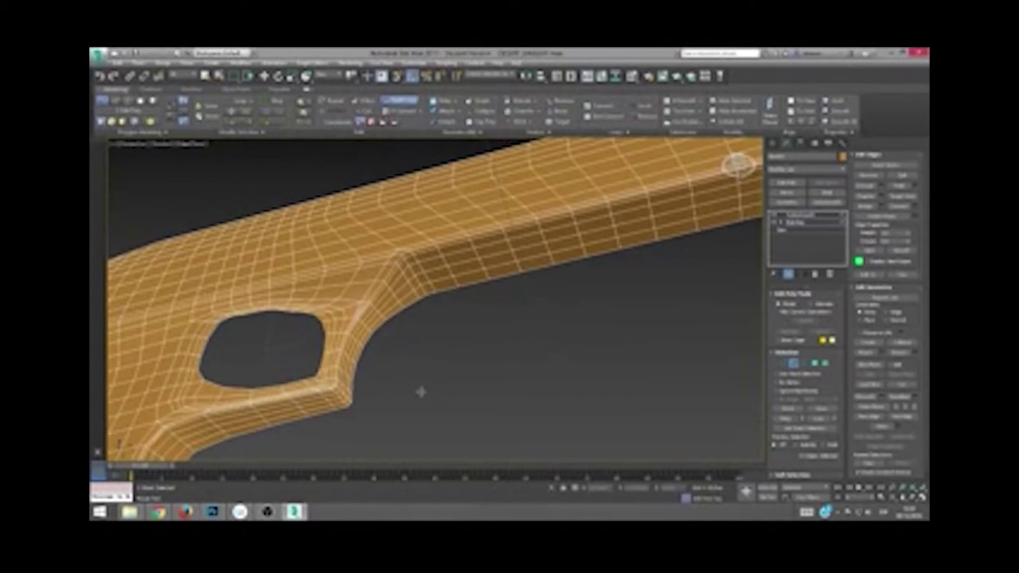
scroll(421, 390, down, 5)
mouse_move(457, 386)
alt+middle_down()
mouse_move(523, 409)
mouse_move(401, 312)
mouse_move(398, 370)
mouse_move(398, 350)
mouse_move(446, 319)
alt+middle_up()
key(F4)
click(398, 350)
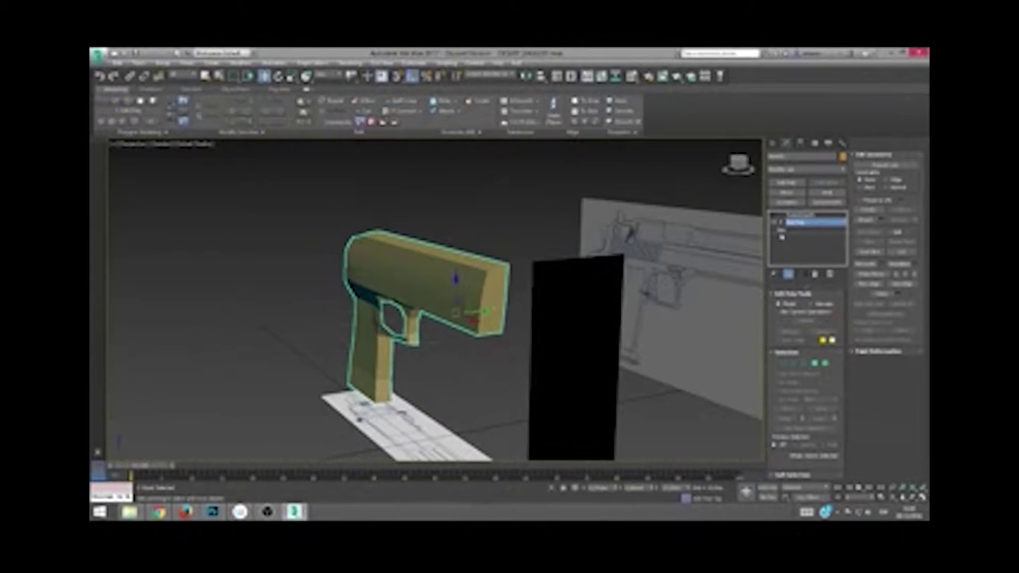
Step: Step from the base box back up to the edited pistol mesh in the modifier stack
click(784, 230)
scroll(392, 330, up, 3)
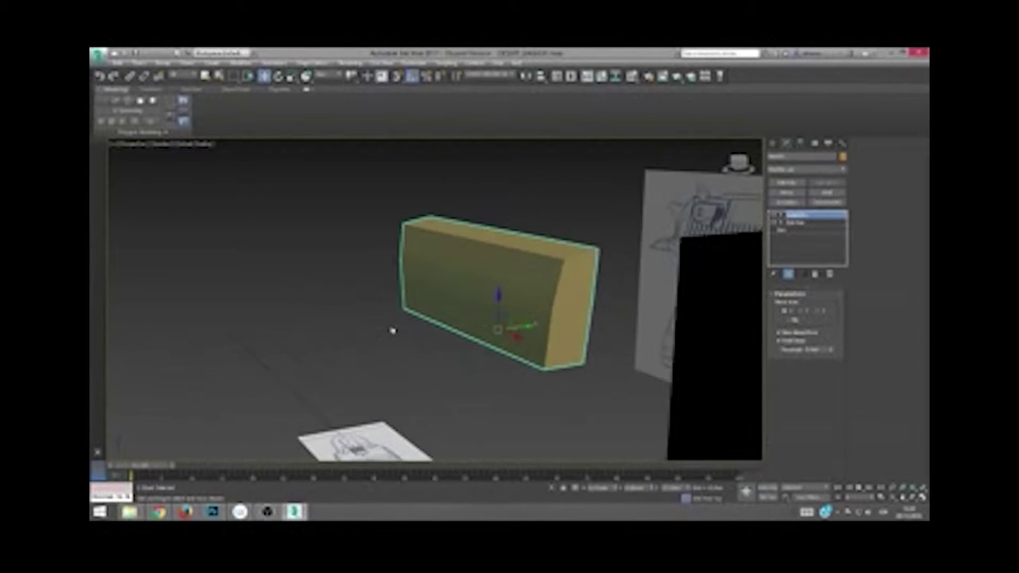
scroll(392, 330, down, 3)
click(787, 273)
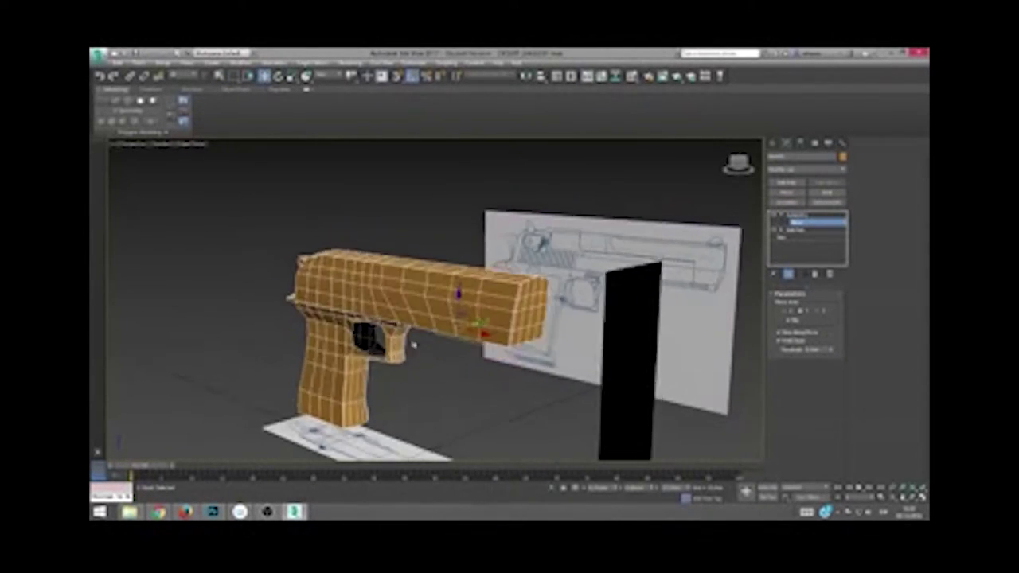
mouse_move(414, 318)
alt+middle_down()
mouse_move(355, 323)
mouse_move(737, 231)
alt+middle_up()
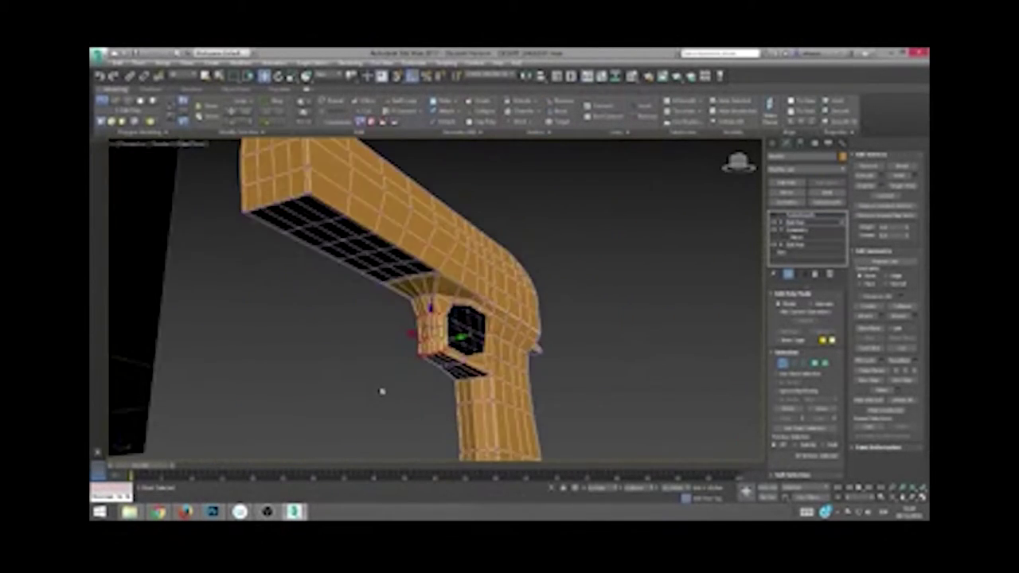
Step: Shift the trigger-guard vertices slightly left and review the grip from side and rear angles
middle_drag(370, 294, 363, 291)
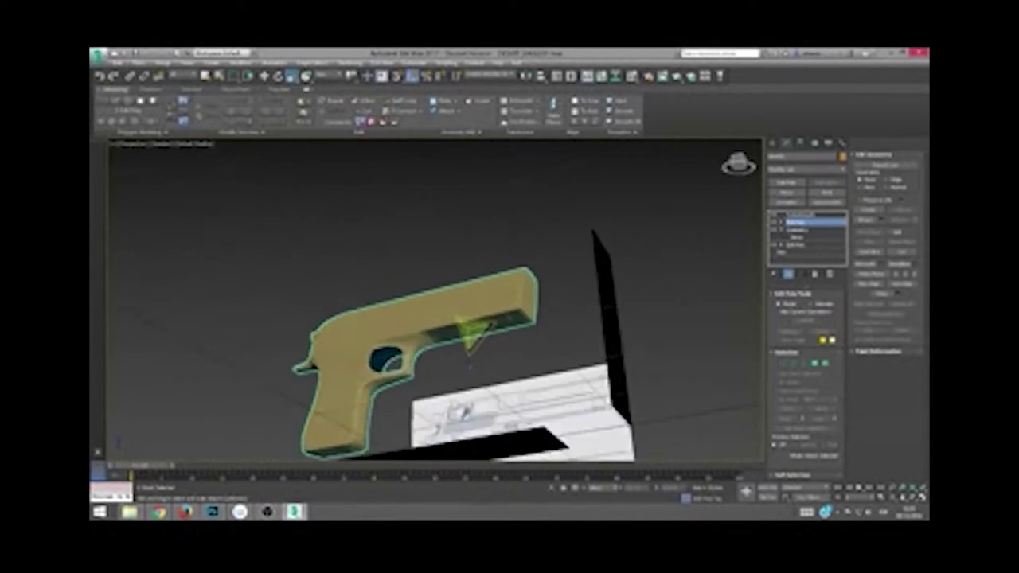
alt+middle_drag(429, 302, 525, 303)
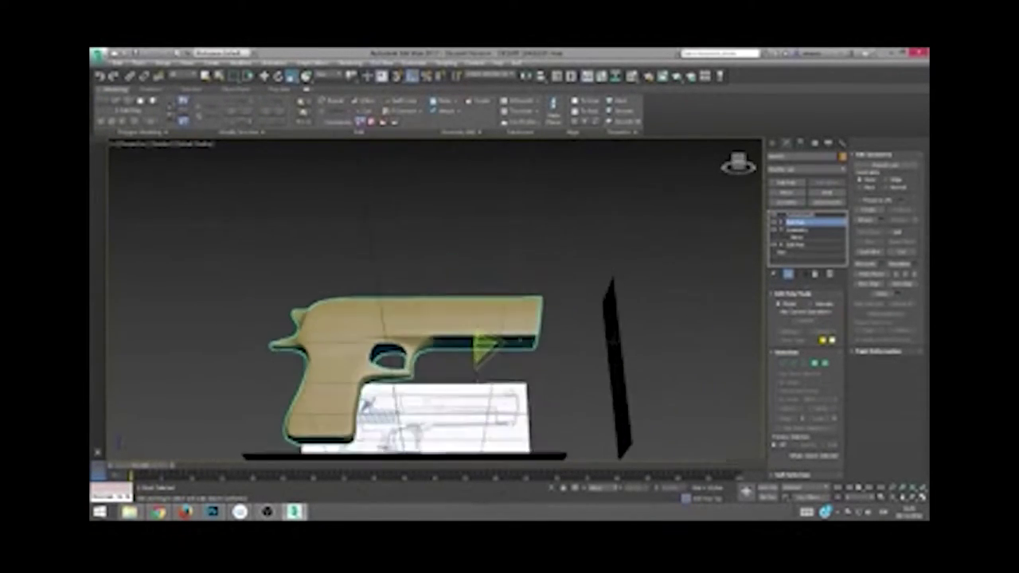
click(784, 364)
alt+middle_drag(478, 358, 322, 411)
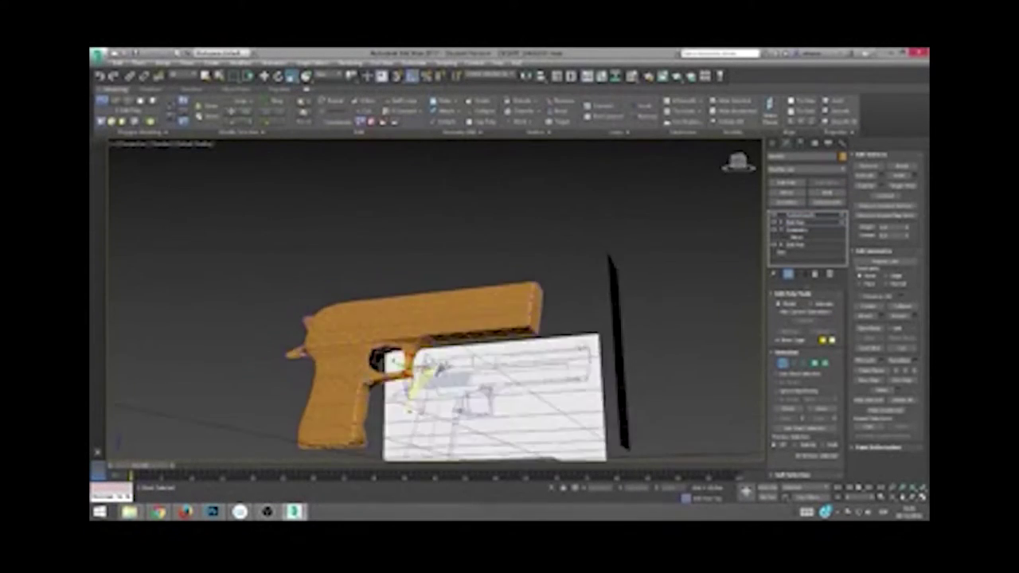
scroll(322, 411, up, 5)
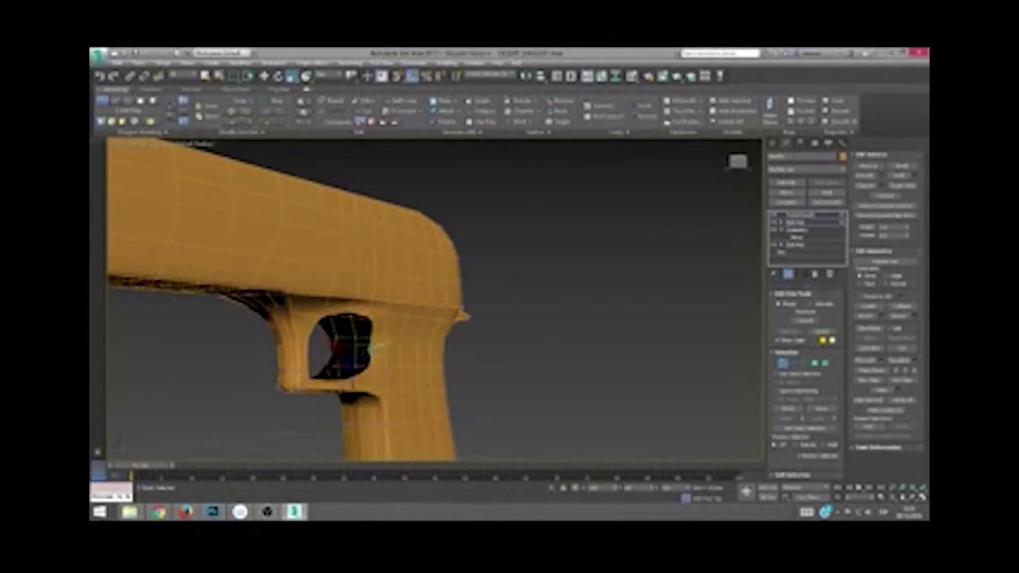
mouse_move(374, 348)
alt+middle_down()
mouse_move(389, 380)
mouse_move(342, 374)
mouse_move(374, 350)
mouse_move(358, 366)
mouse_move(354, 350)
mouse_move(447, 324)
mouse_move(414, 311)
mouse_move(436, 263)
alt+middle_up()
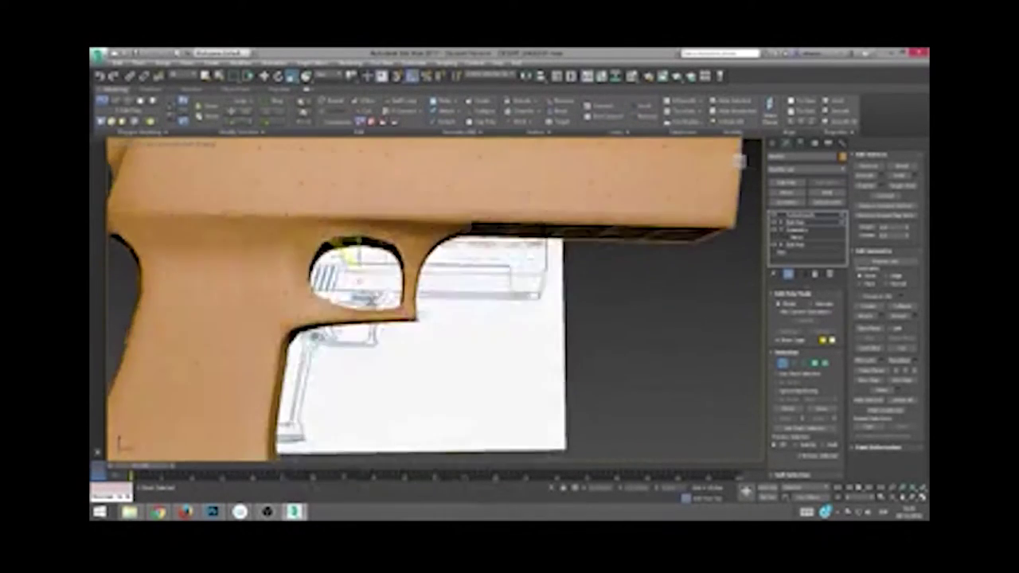
Step: Compare the trigger guard against the front blueprint and return to editing the mesh
key(f)
scroll(436, 270, up, 10)
scroll(375, 374, up, 3)
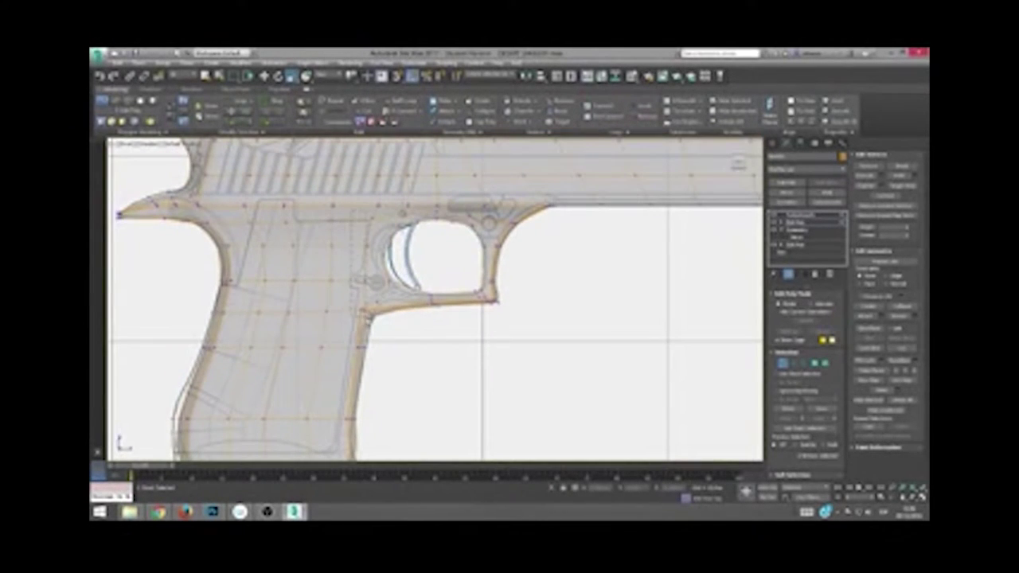
alt+middle_drag(379, 328, 464, 352)
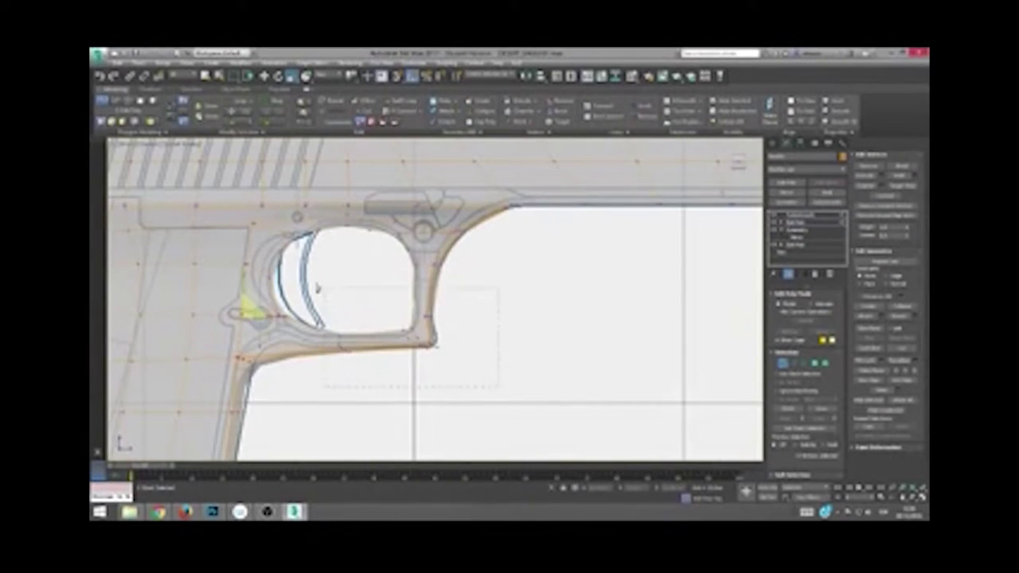
mouse_move(320, 439)
alt+middle_down()
mouse_move(341, 382)
mouse_move(338, 301)
mouse_move(357, 302)
mouse_move(517, 226)
mouse_move(398, 330)
mouse_move(414, 302)
alt+middle_up()
key(z)
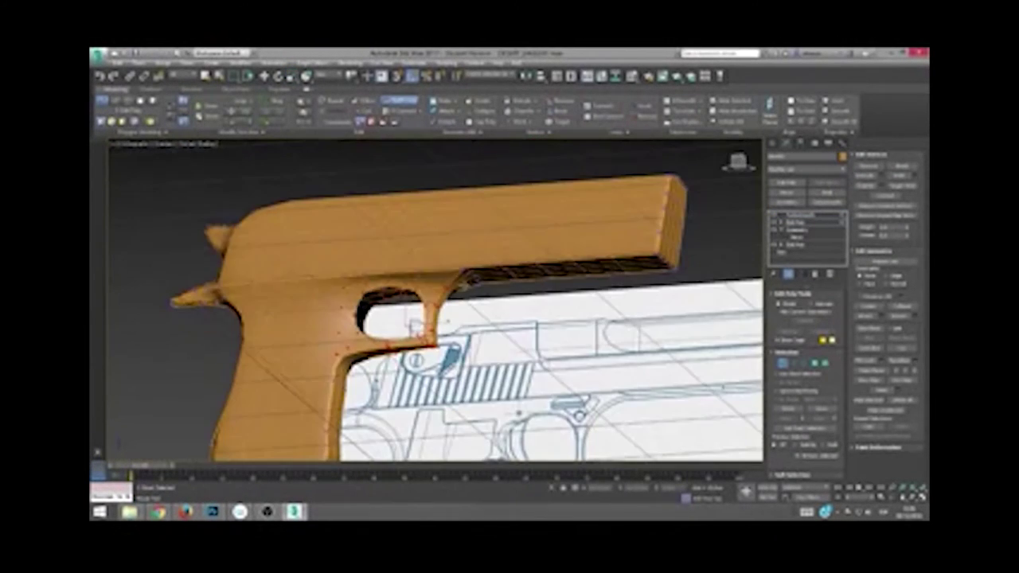
click(796, 223)
mouse_move(541, 222)
alt+middle_down()
mouse_move(557, 246)
mouse_move(503, 289)
mouse_move(509, 263)
alt+middle_up()
click(795, 225)
scroll(503, 289, up, 5)
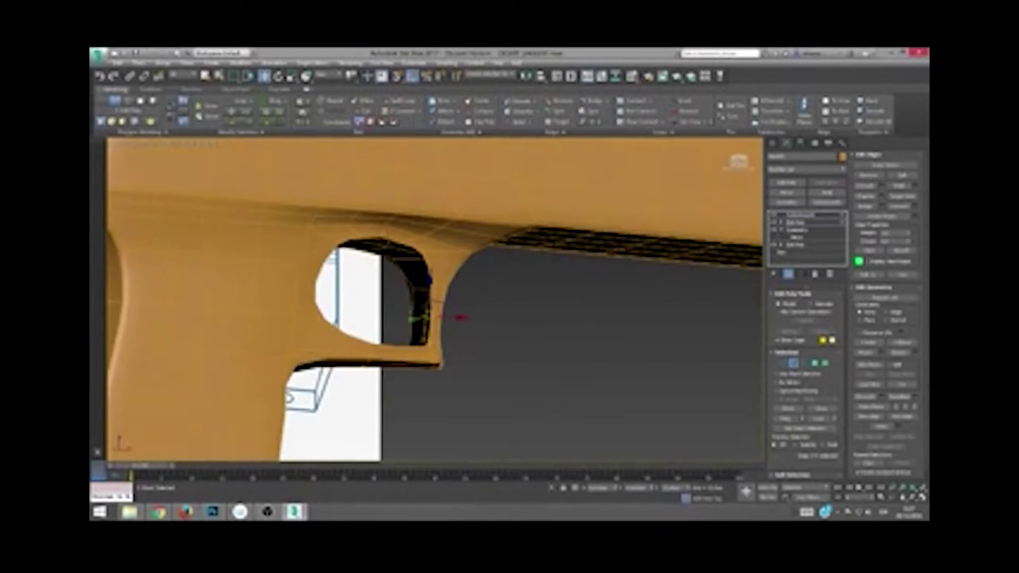
Step: Chamfer the trigger-guard edges and review the rounder opening from several angles
click(881, 207)
mouse_move(514, 373)
alt+middle_down()
mouse_move(452, 342)
mouse_move(466, 357)
mouse_move(387, 266)
mouse_move(341, 273)
mouse_move(353, 295)
mouse_move(325, 284)
mouse_move(343, 279)
alt+middle_up()
mouse_move(339, 318)
alt+middle_down()
mouse_move(343, 336)
mouse_move(326, 321)
mouse_move(359, 335)
mouse_move(382, 315)
alt+middle_up()
mouse_move(412, 346)
alt+middle_down()
mouse_move(469, 289)
mouse_move(450, 339)
alt+middle_up()
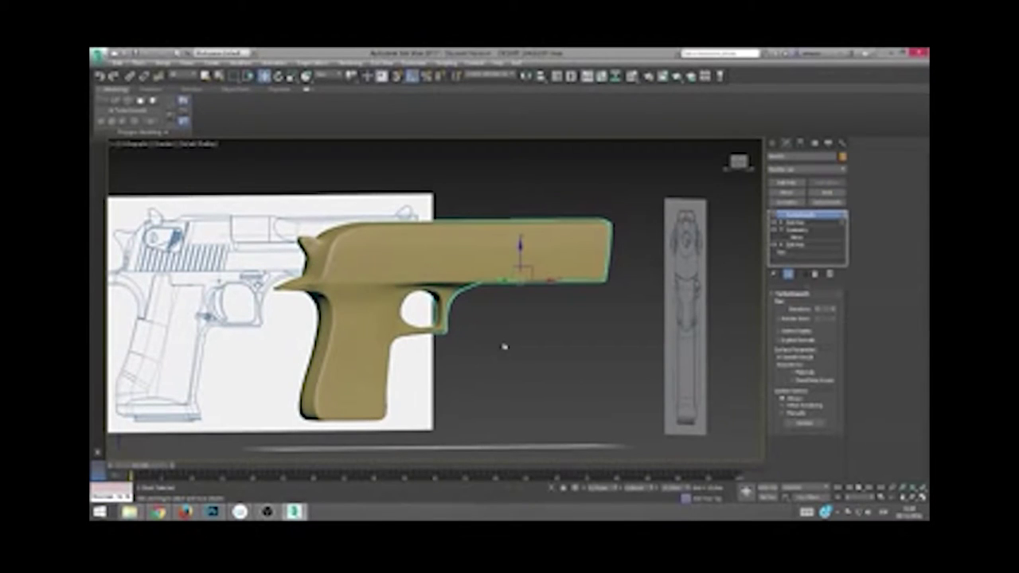
Step: Draw a flat plane covering the slide serration area in the Front view
alt+middle_drag(503, 346, 502, 358)
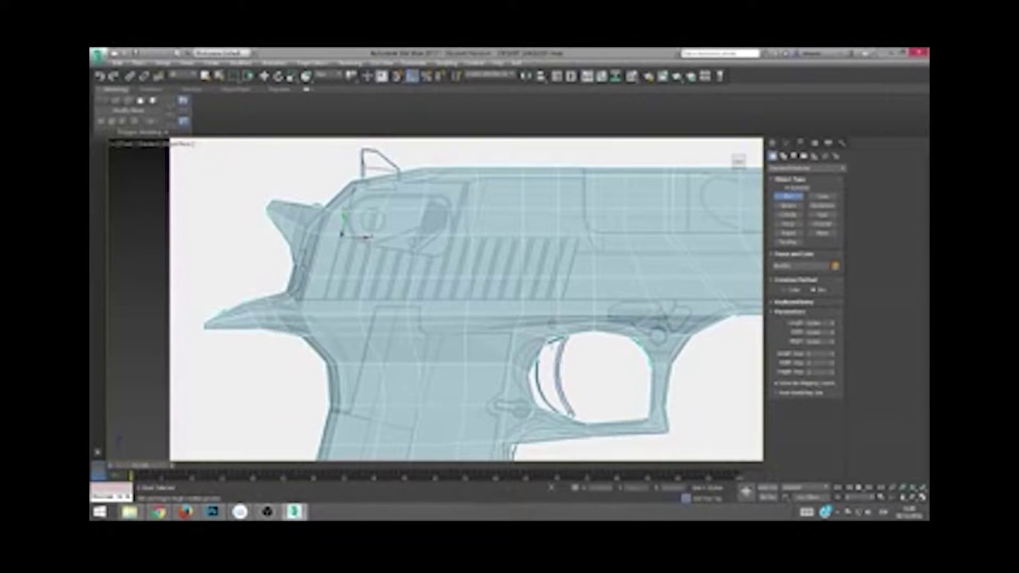
drag(342, 235, 561, 298)
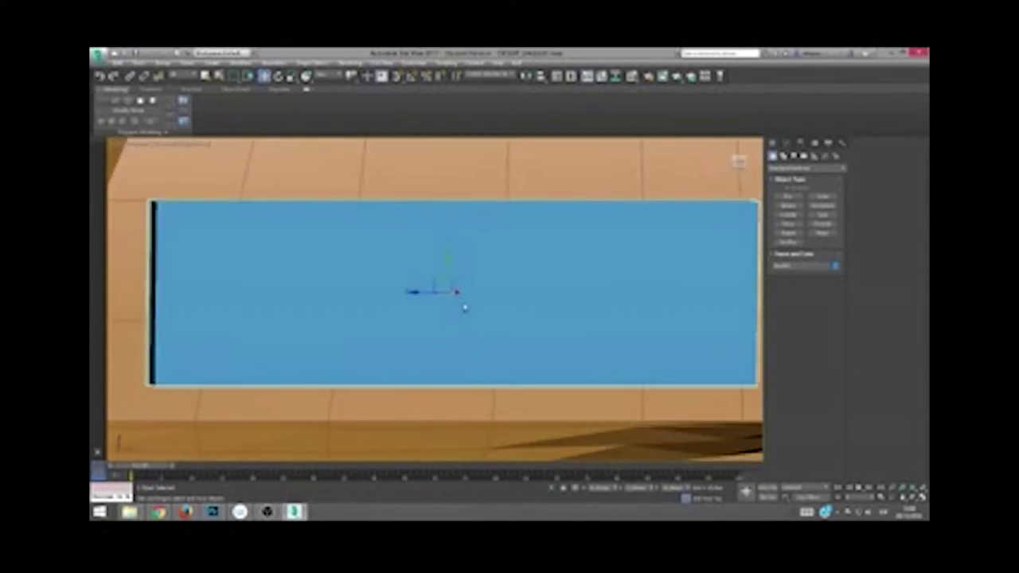
Step: Add an Edit Poly modifier to the plane and chamfer its first vertical edge
click(786, 145)
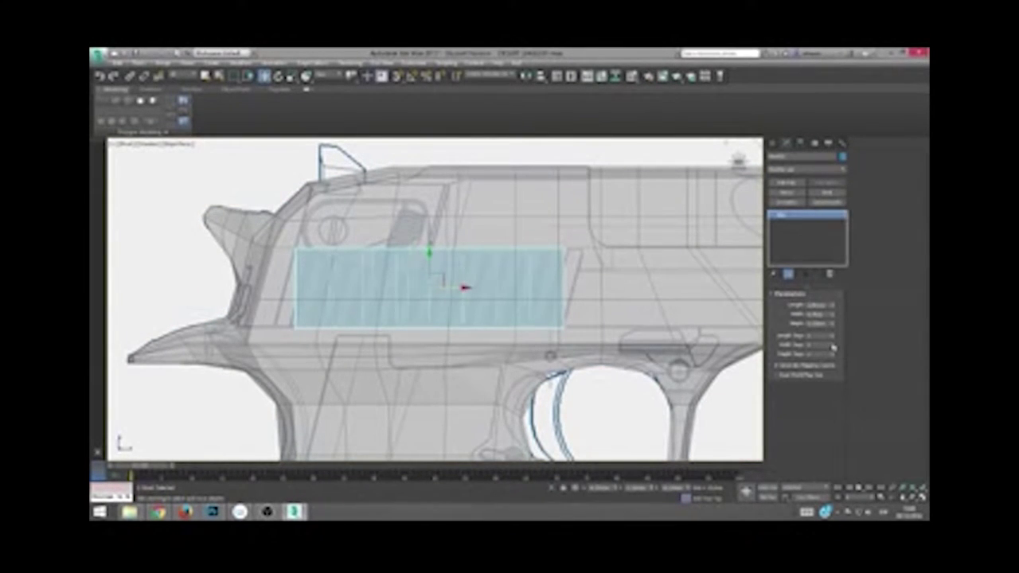
click(791, 187)
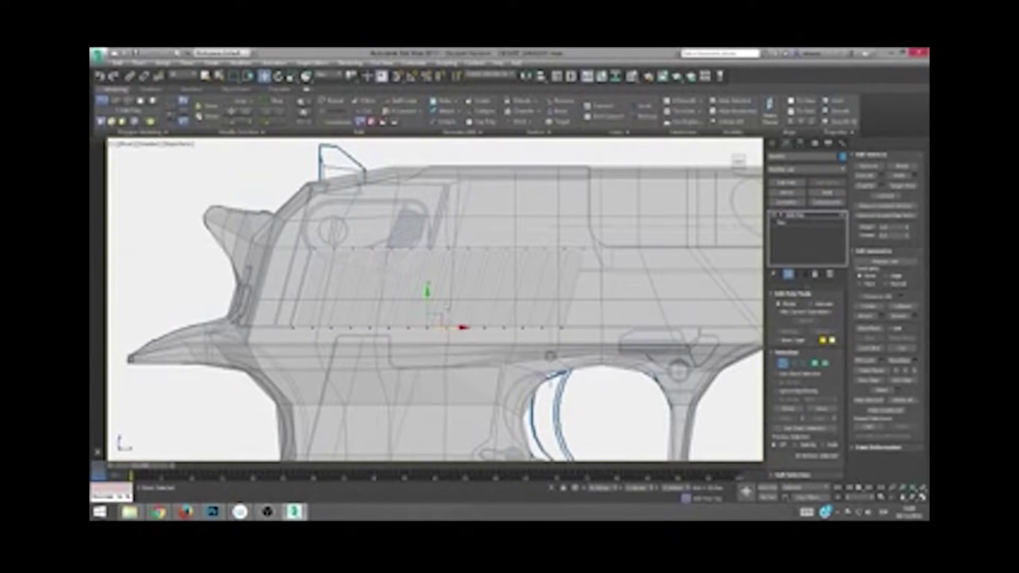
key(2)
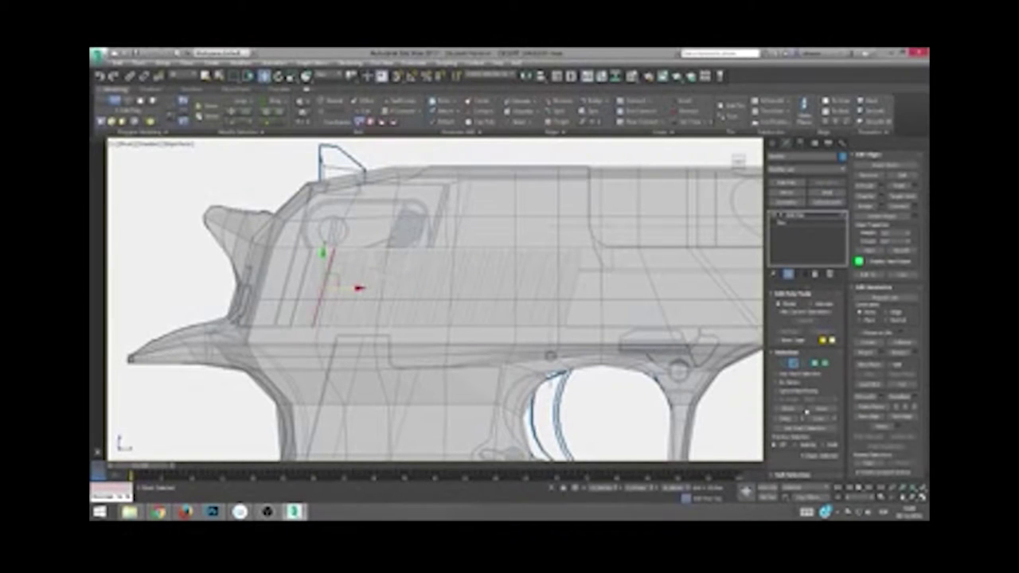
click(826, 312)
scroll(334, 287, up, 5)
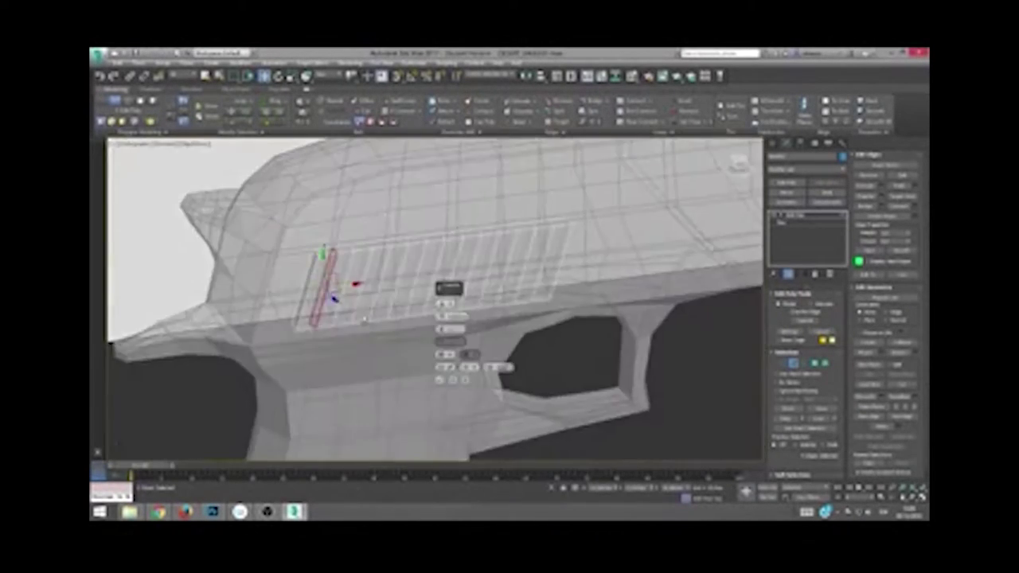
click(861, 222)
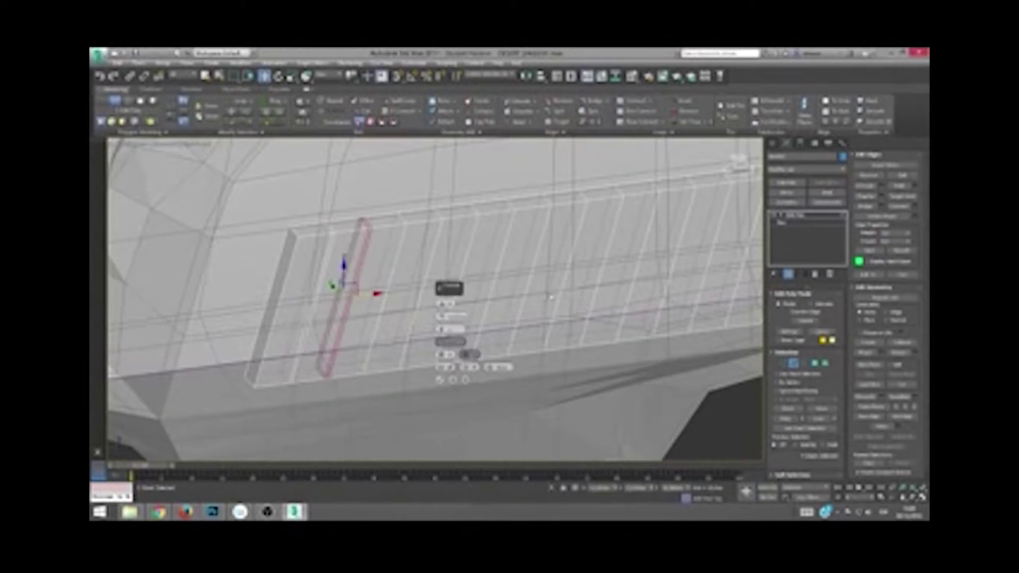
Step: Chamfer the next five vertical edges into narrow strips
click(438, 380)
click(861, 222)
click(438, 380)
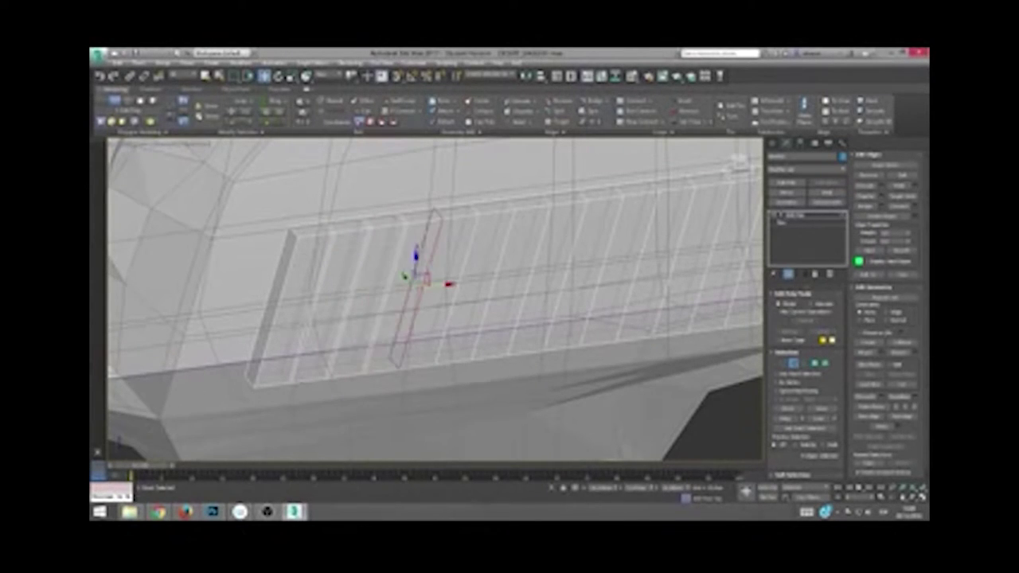
click(862, 222)
click(437, 381)
click(862, 222)
click(438, 380)
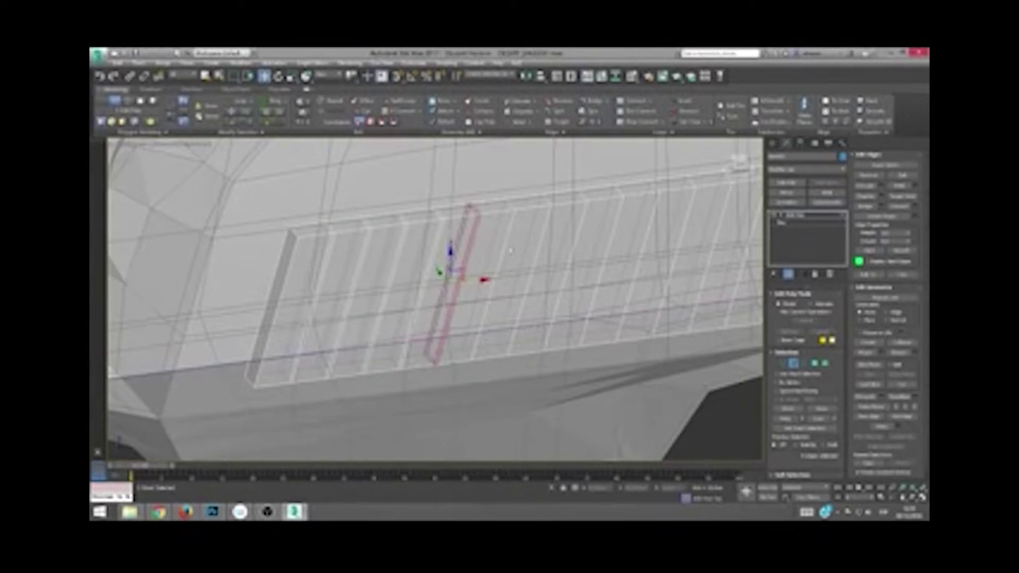
click(862, 222)
click(438, 380)
click(861, 222)
click(438, 381)
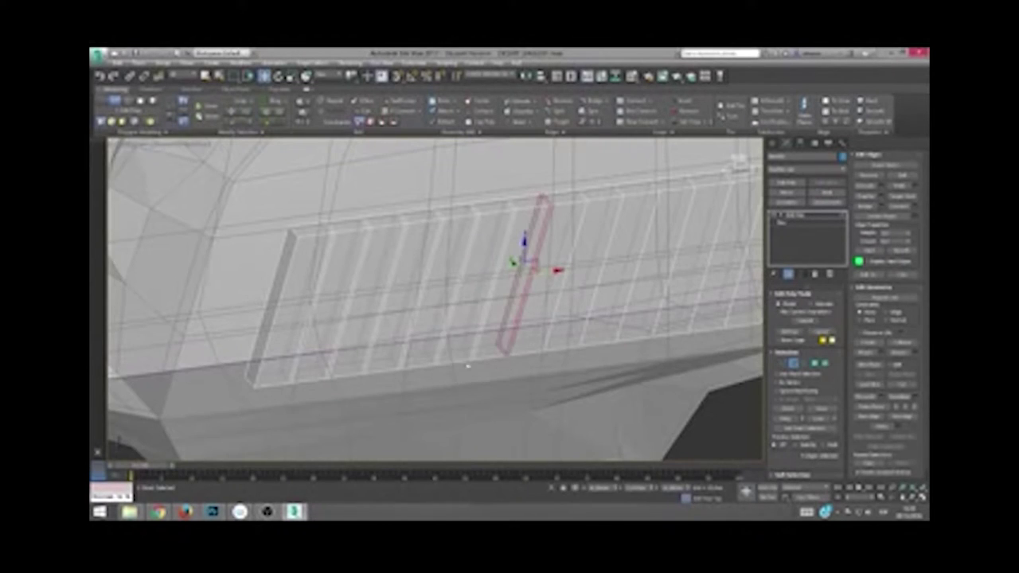
Step: Chamfer the remaining vertical edges through to the last one
alt+middle_drag(438, 380, 469, 300)
drag(470, 300, 541, 293)
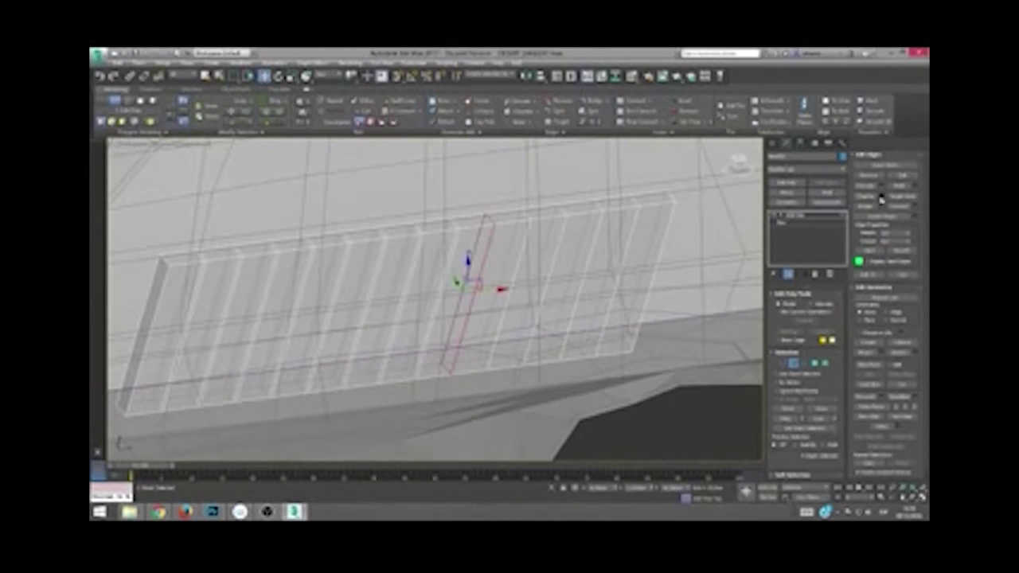
click(862, 222)
click(438, 380)
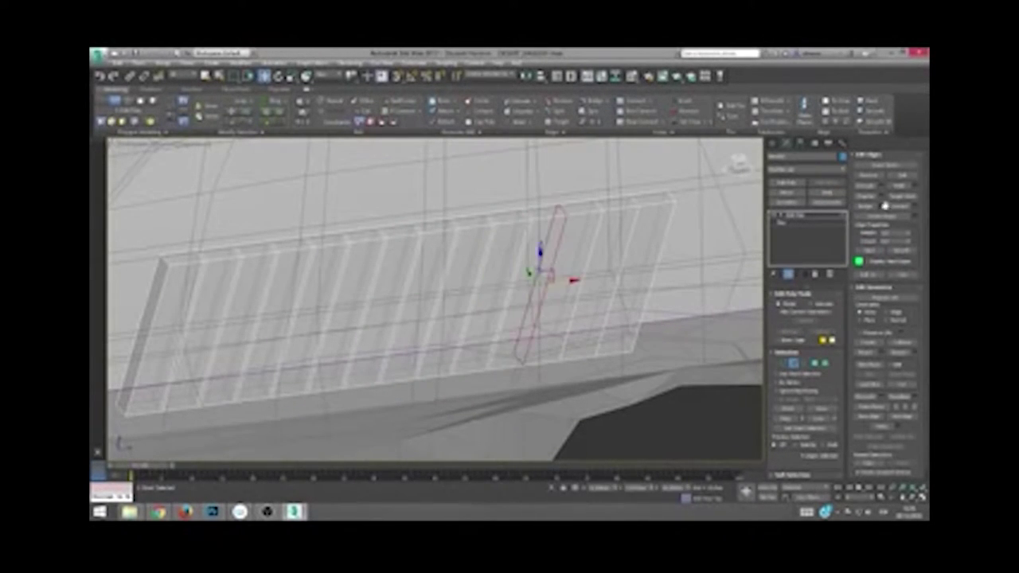
click(861, 222)
click(438, 381)
click(862, 222)
click(437, 380)
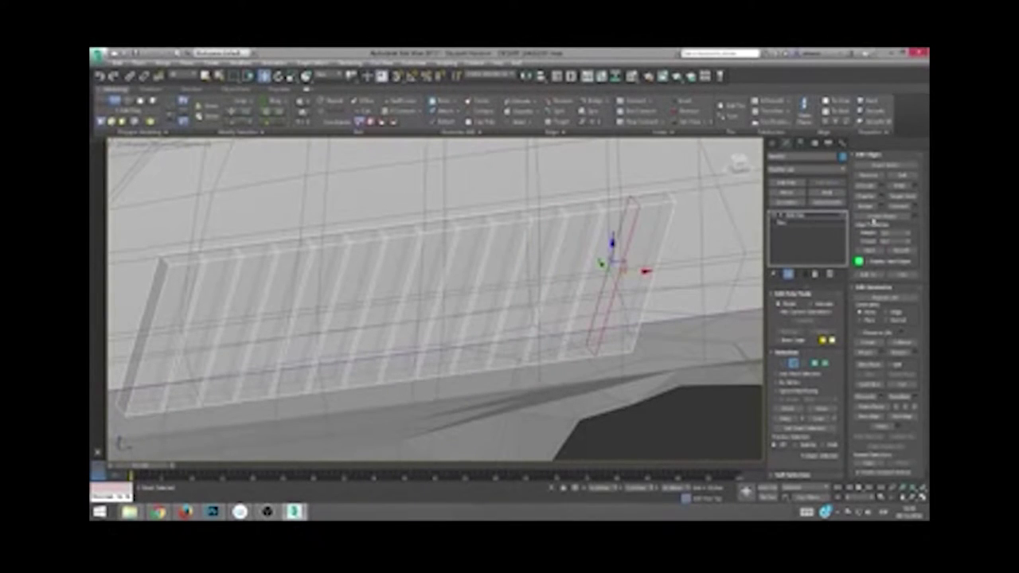
click(861, 222)
key(Return)
Step: In Polygon mode, select all the thin chamfered strips along the plane
key(4)
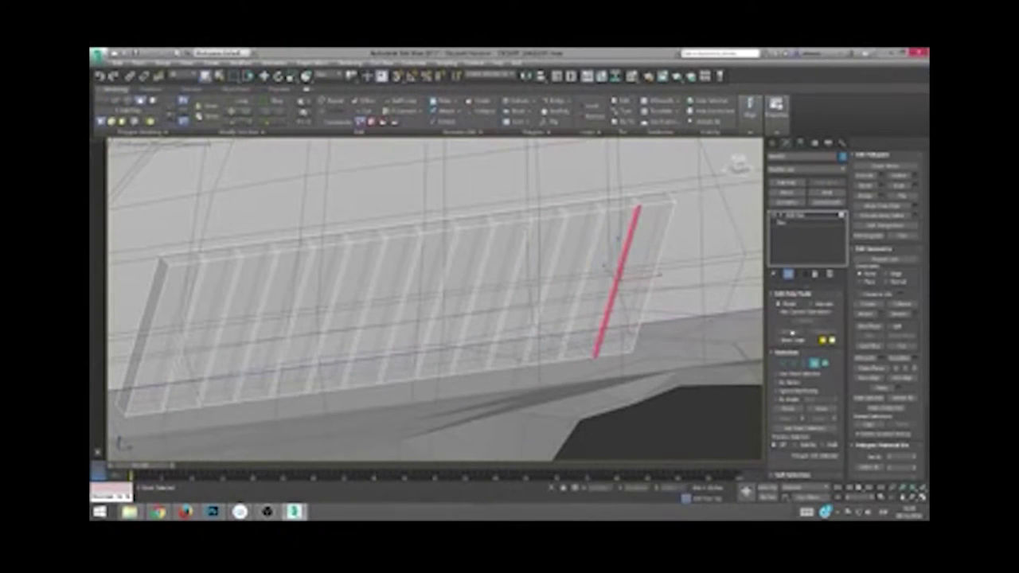
click(801, 410)
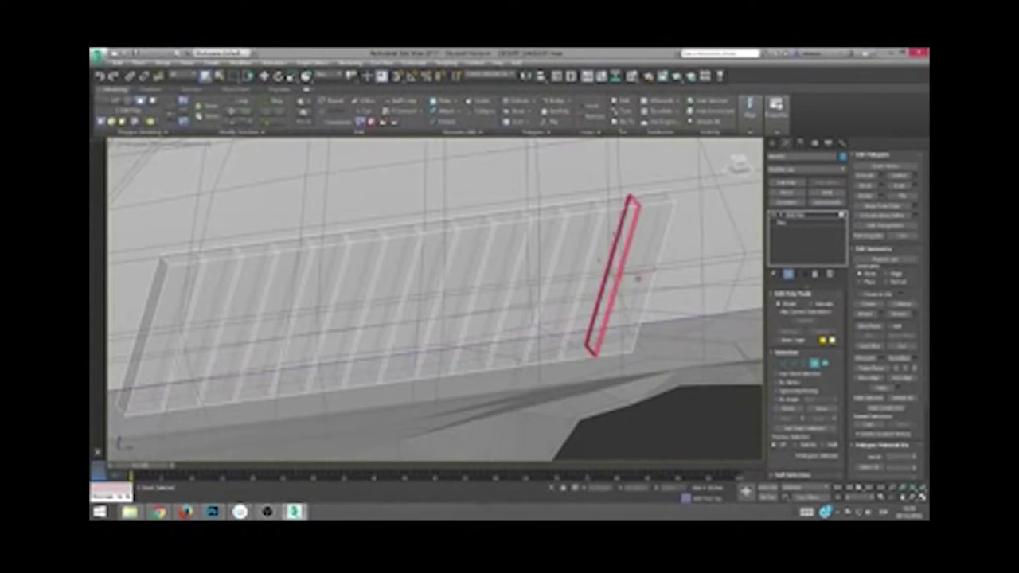
click(636, 283)
click(548, 288)
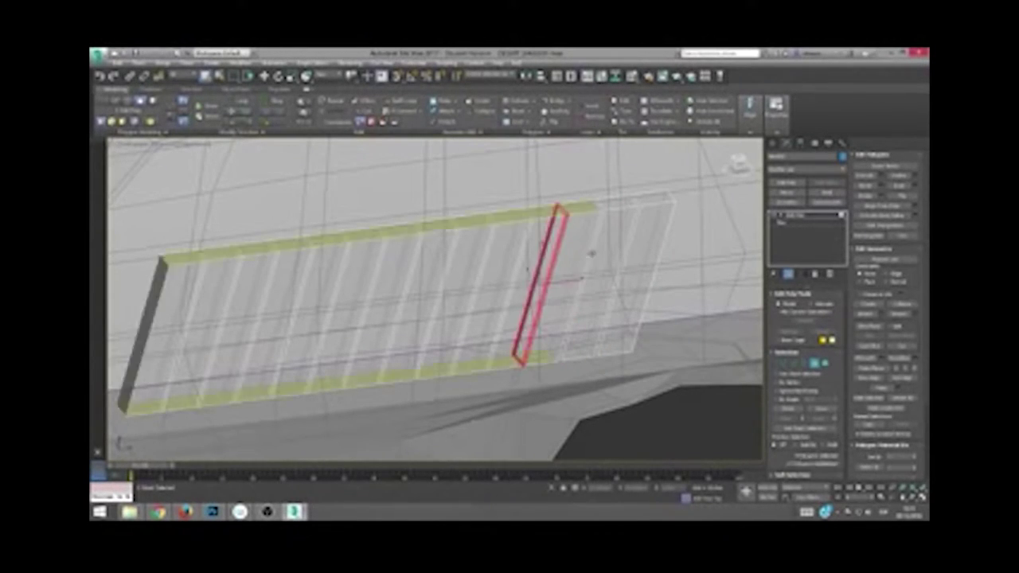
ctrl+click(474, 294)
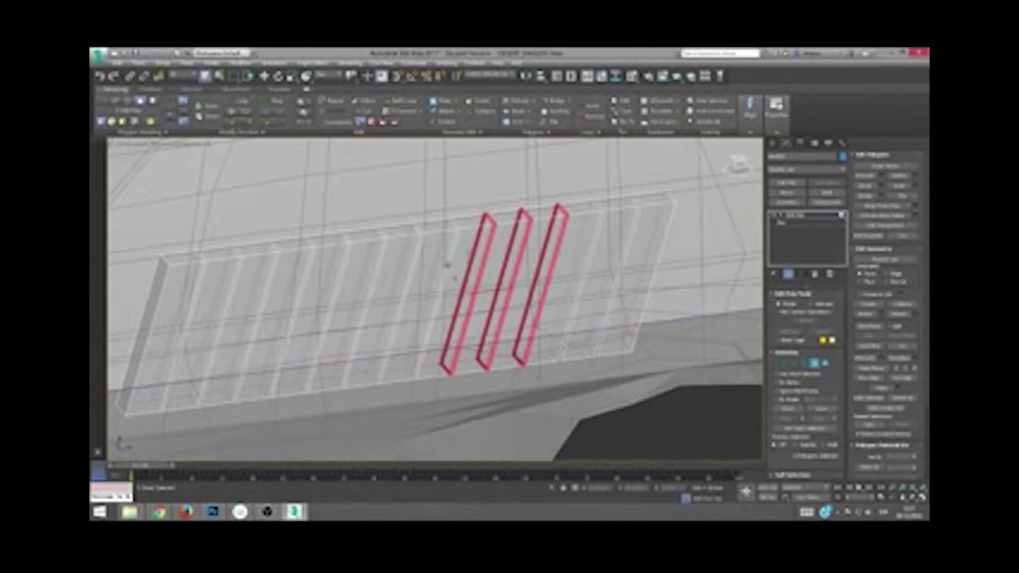
ctrl+click(436, 298)
middle_drag(437, 266, 489, 267)
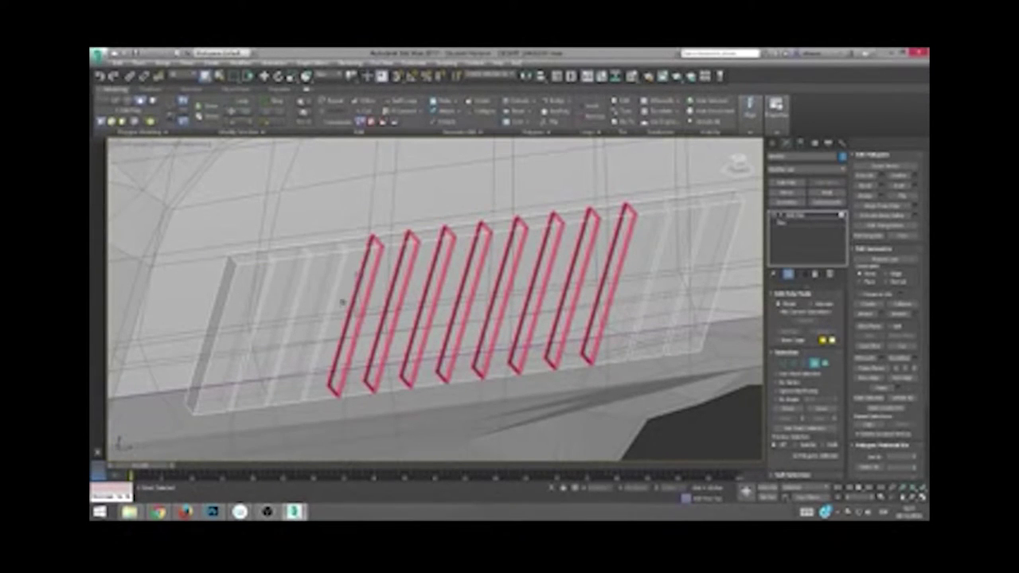
ctrl+click(311, 311)
ctrl+click(254, 302)
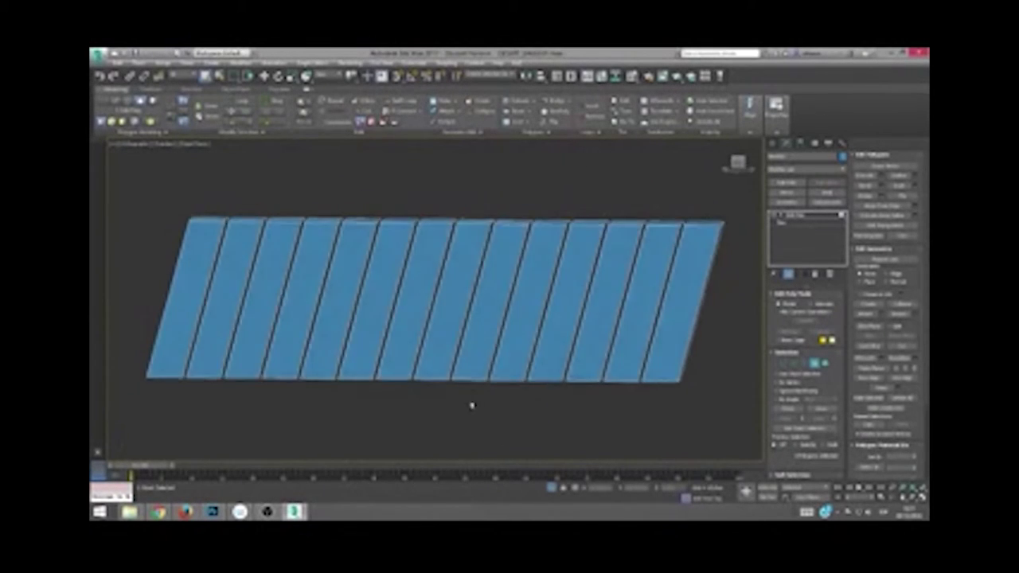
Step: Inspect the resulting ridges along the slide and bring the whole pistol back into view
alt+middle_drag(470, 405, 470, 412)
scroll(740, 239, up, 3)
scroll(740, 239, up, 3)
key(2)
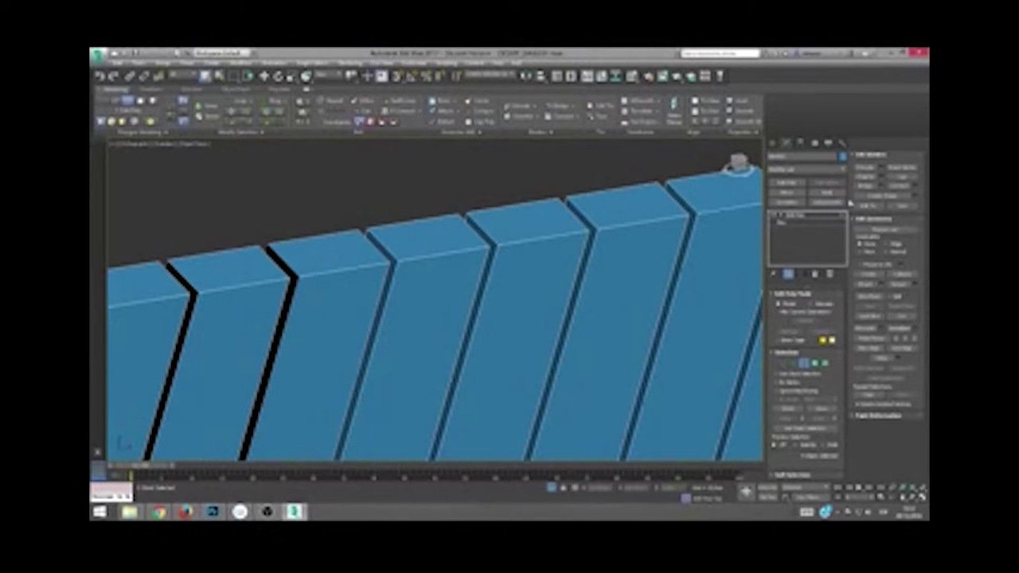
middle_drag(189, 290, 236, 307)
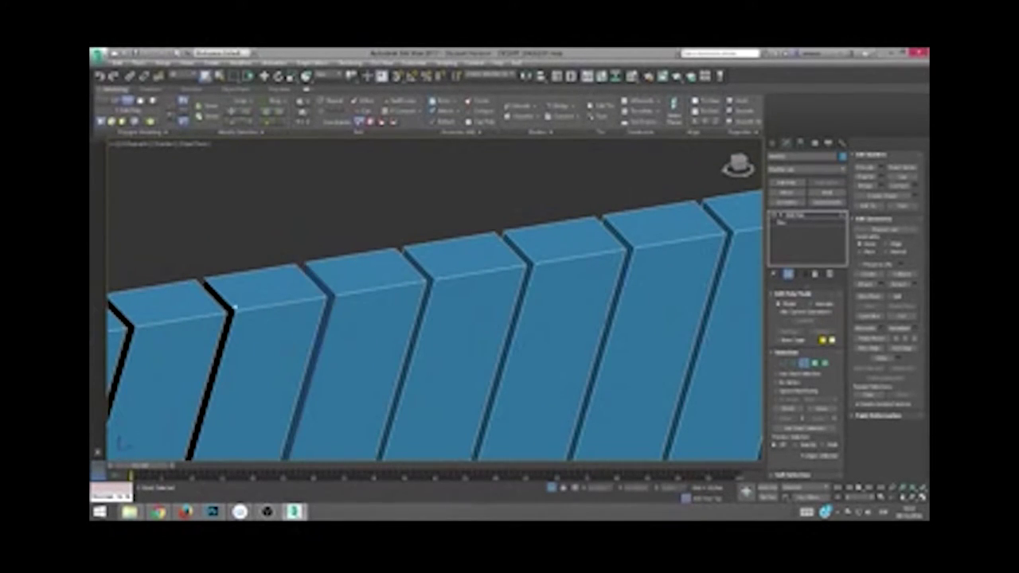
alt+middle_drag(493, 334, 529, 334)
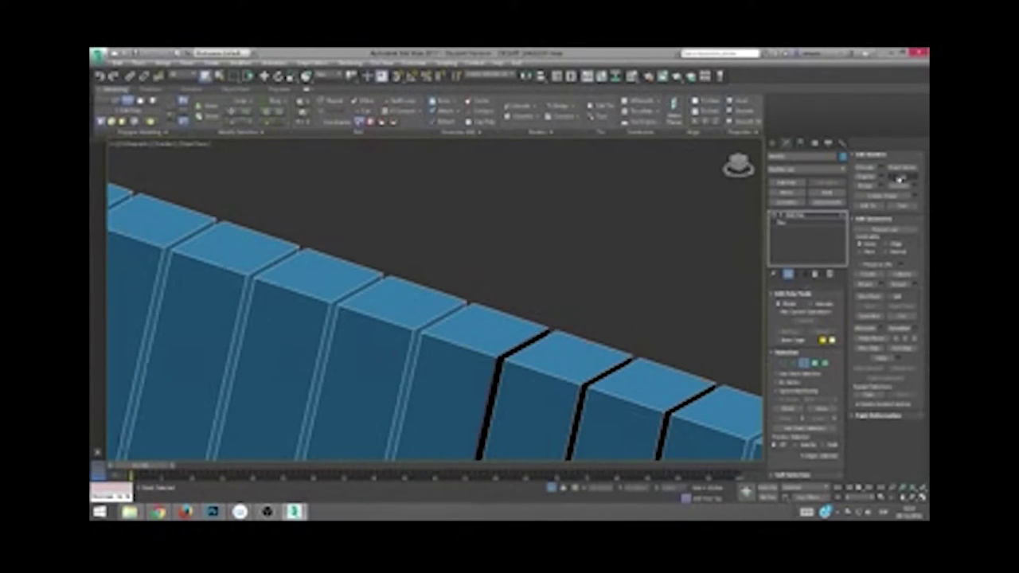
scroll(671, 314, down, 5)
key(alt+q)
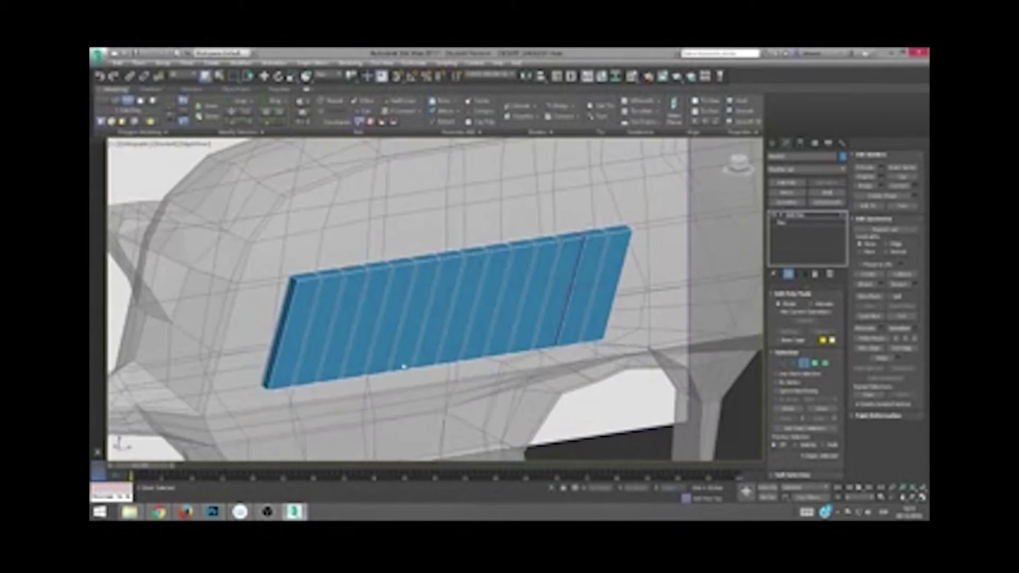
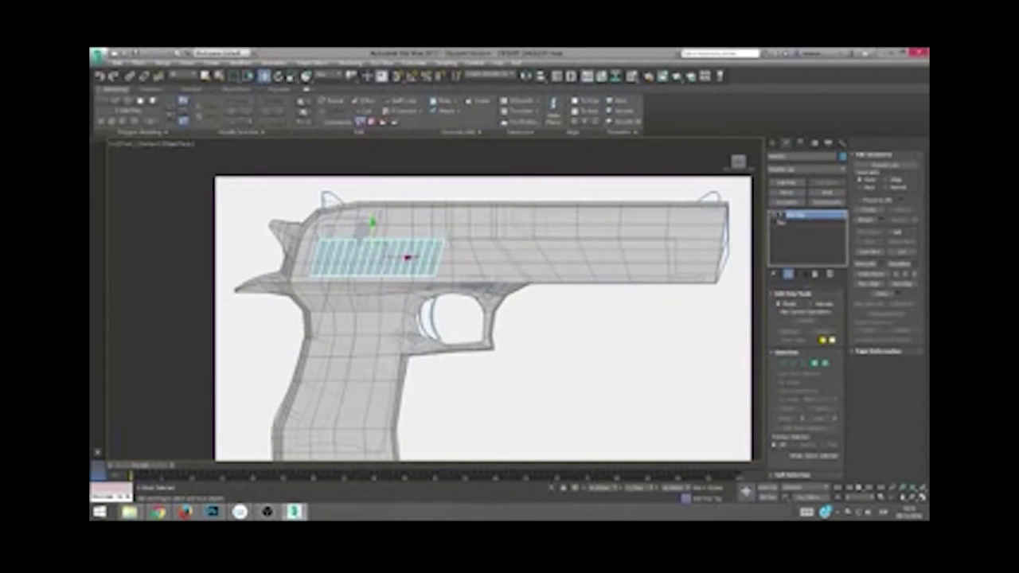
Step: Box-select the slide's top polygons in the Left view and orbit to inspect the underside
scroll(503, 295, up, 3)
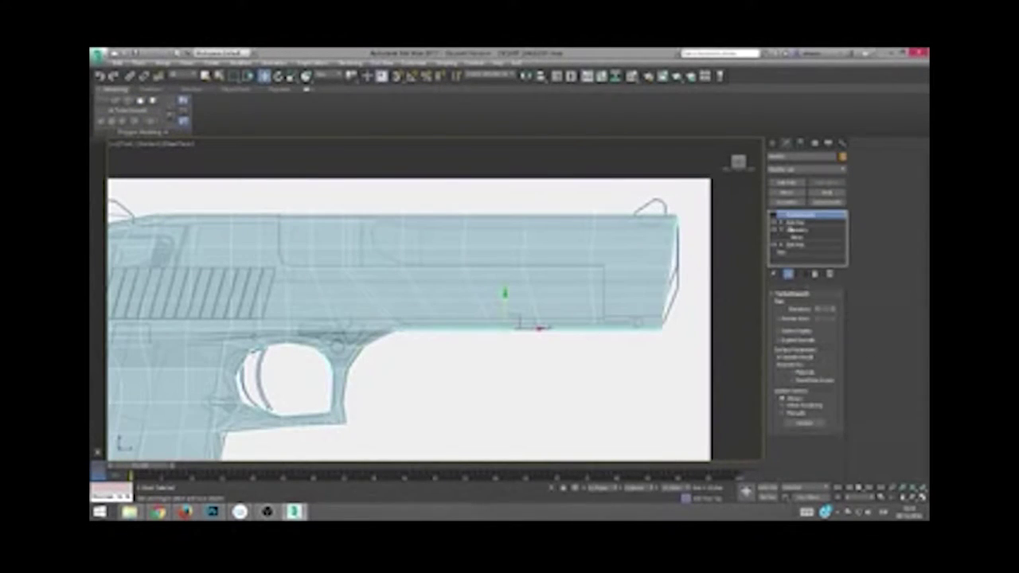
drag(298, 191, 696, 256)
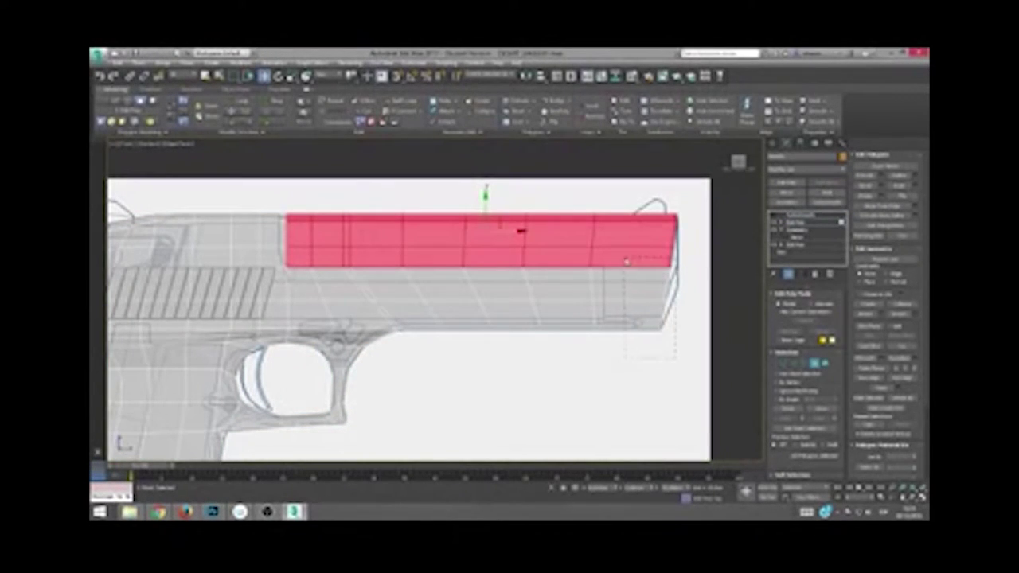
mouse_move(625, 261)
alt+middle_down()
mouse_move(548, 369)
mouse_move(511, 382)
alt+middle_up()
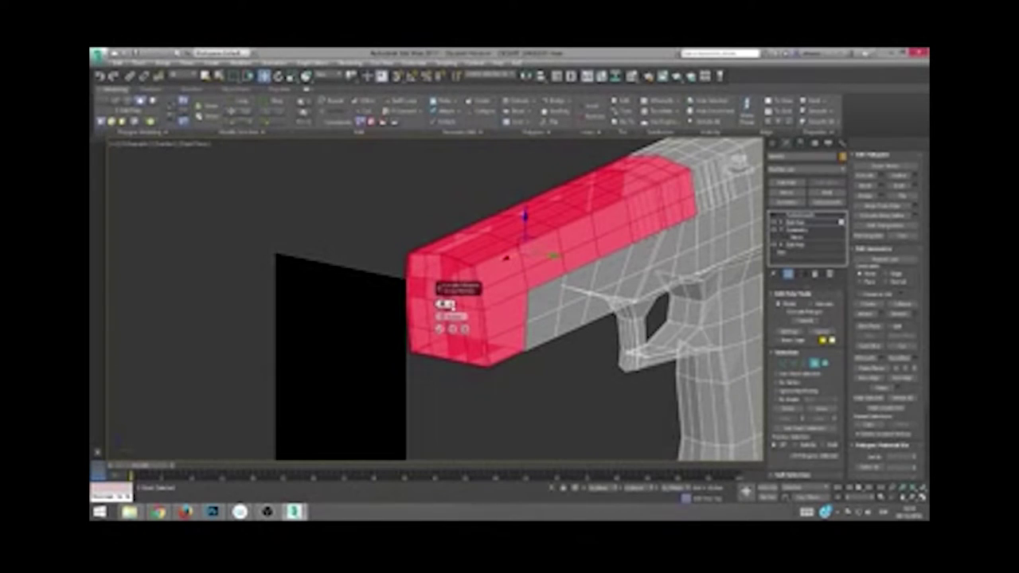
mouse_move(447, 305)
alt+middle_down()
mouse_move(440, 330)
mouse_move(509, 342)
mouse_move(461, 310)
mouse_move(493, 287)
alt+middle_up()
scroll(440, 328, up, 5)
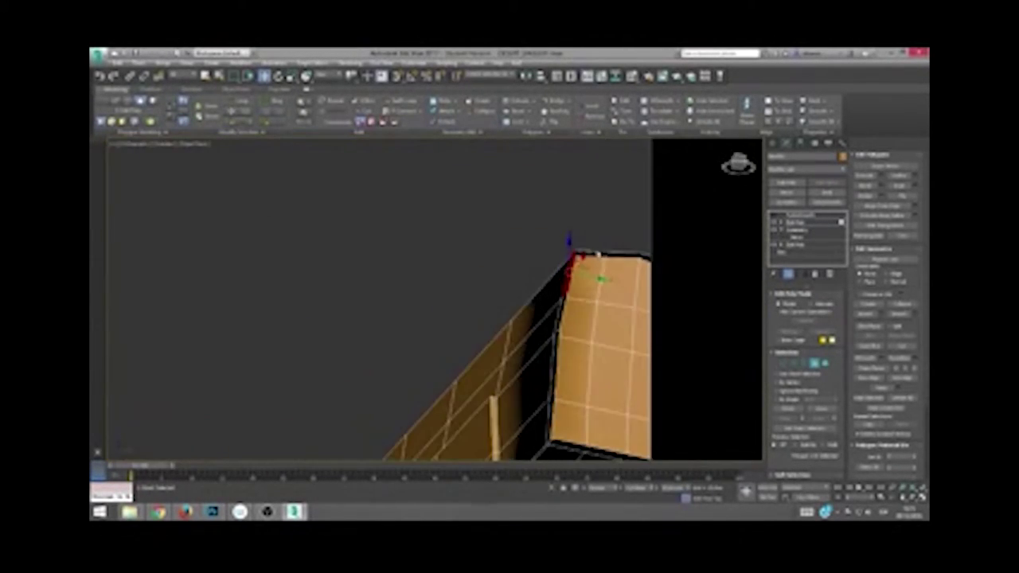
Step: Deselect the slide's top-front polygon and frame the slide in the side view
alt+middle_drag(589, 294, 613, 282)
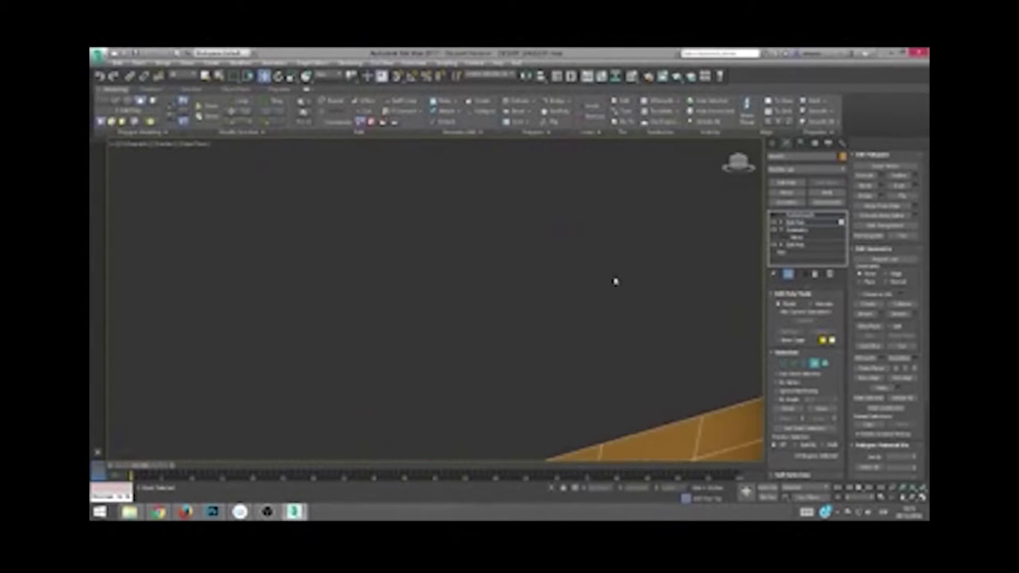
key(f)
click(521, 335)
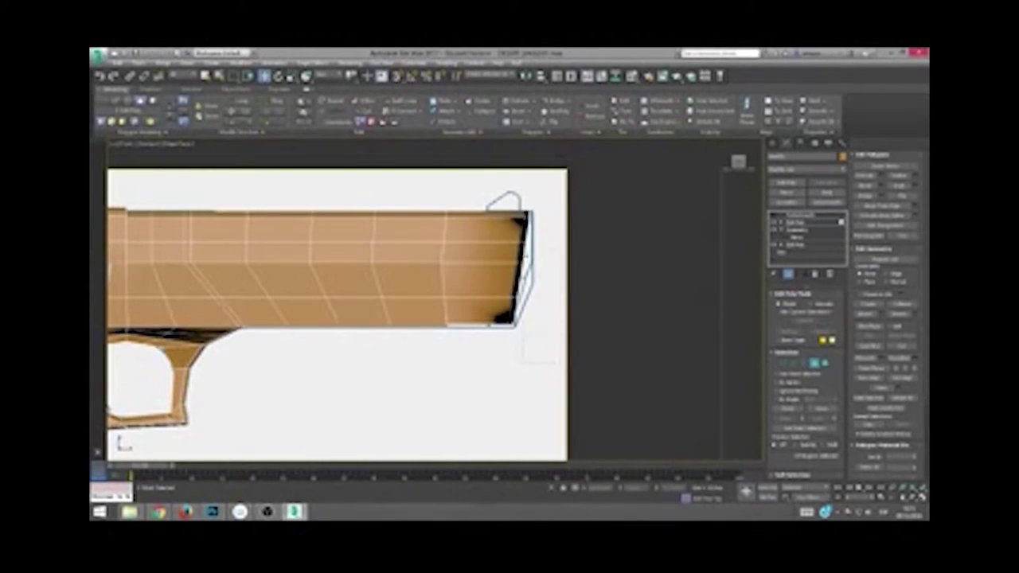
key(p)
scroll(710, 370, up, 3)
scroll(710, 370, up, 2)
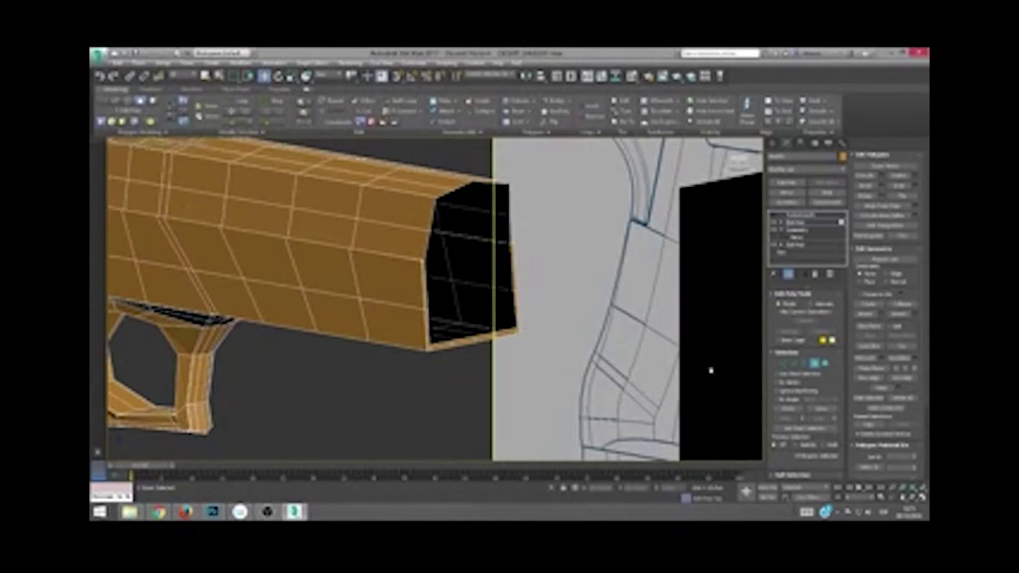
key(f)
scroll(494, 292, up, 3)
scroll(493, 292, up, 1)
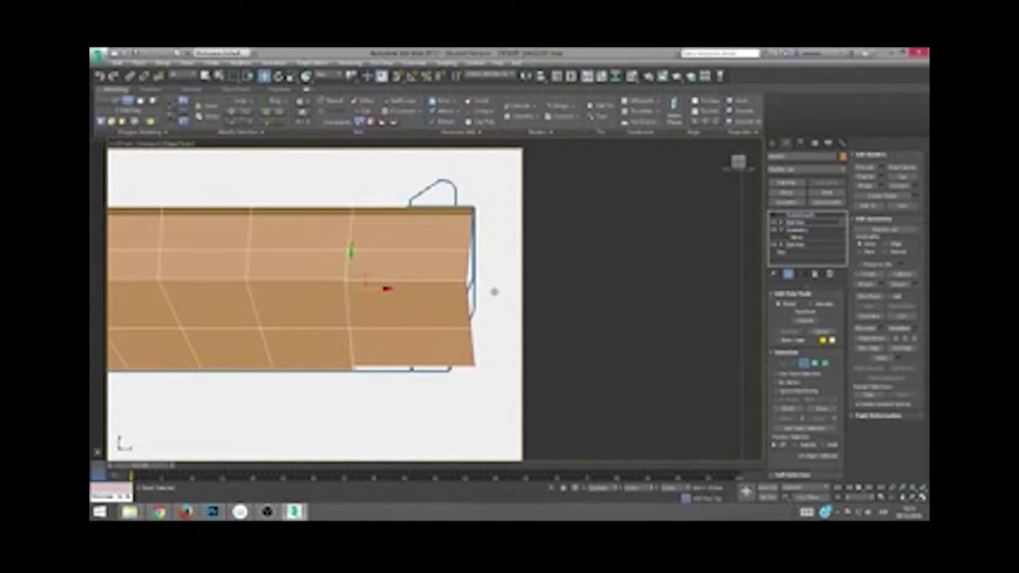
Step: In see-through mode, select the vertices at the slide's lower front corner and check the trough
key(alt+x)
drag(485, 386, 435, 362)
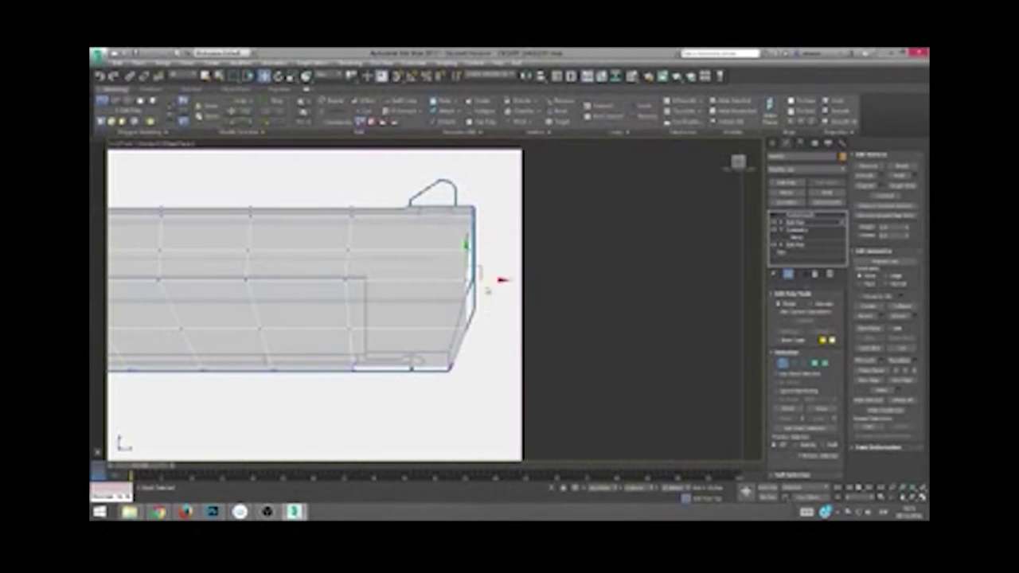
alt+middle_drag(477, 238, 417, 248)
key(alt+x)
scroll(416, 249, up, 5)
mouse_move(368, 323)
alt+middle_down()
mouse_move(334, 321)
mouse_move(480, 260)
alt+middle_up()
mouse_move(441, 311)
middle_down()
mouse_move(357, 247)
mouse_move(374, 278)
middle_up()
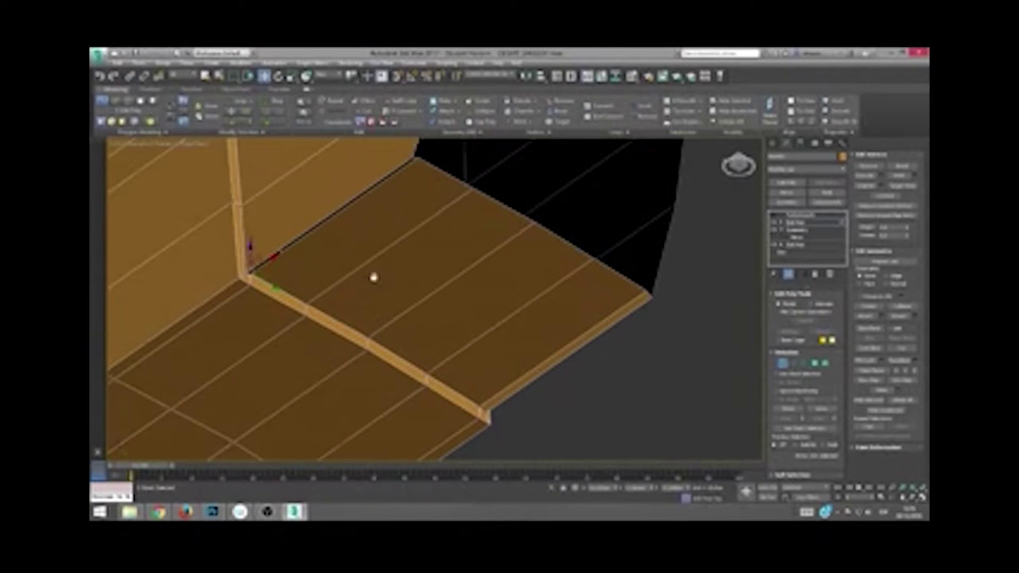
Step: Compare the slide trough against the front-view blueprint and orbit around it in perspective
key(f)
key(alt+x)
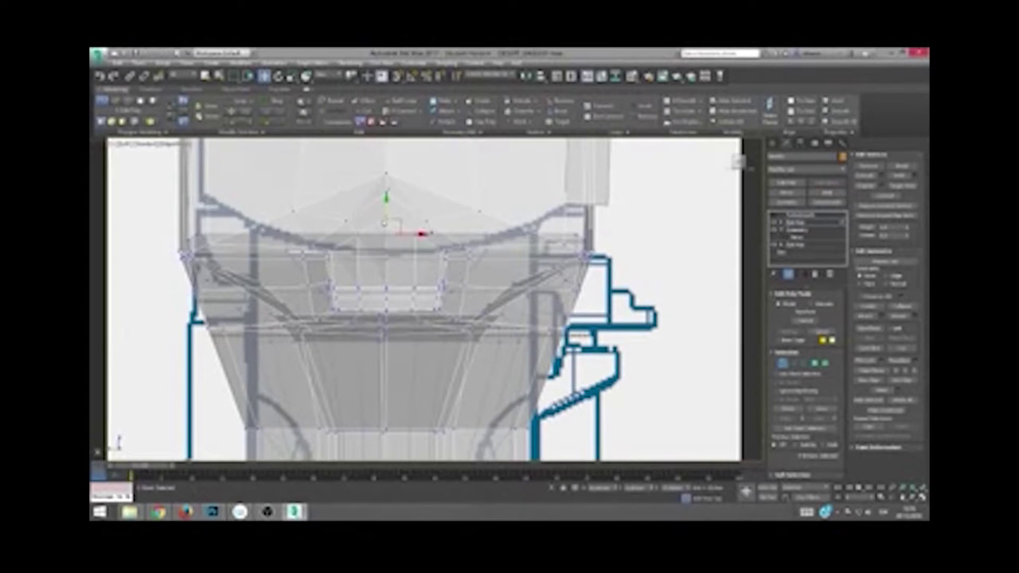
key(p)
alt+middle_drag(446, 302, 421, 317)
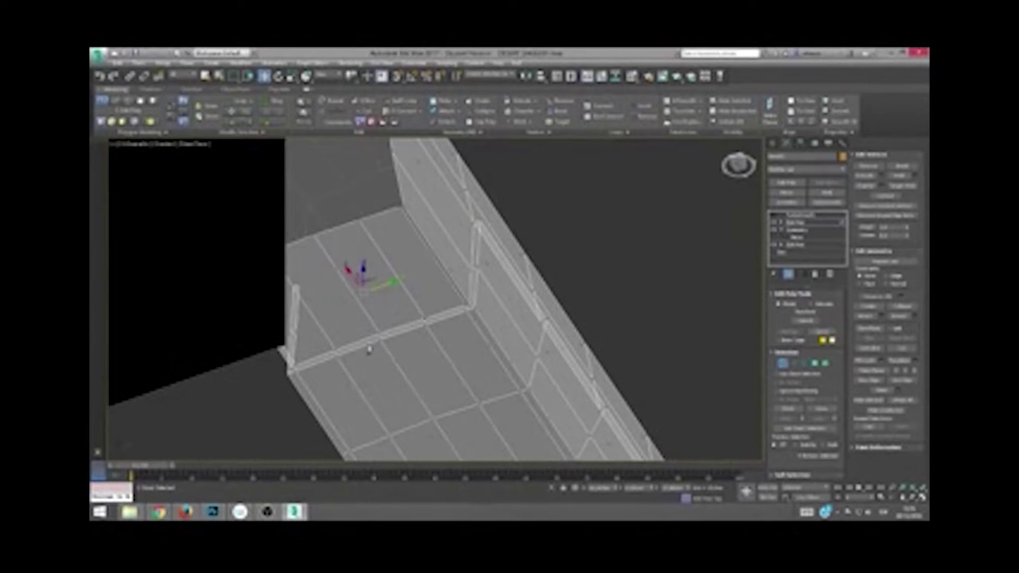
mouse_move(332, 354)
alt+middle_down()
mouse_move(323, 266)
mouse_move(448, 281)
mouse_move(390, 295)
mouse_move(410, 342)
mouse_move(418, 302)
mouse_move(445, 271)
alt+middle_up()
key(f)
key(p)
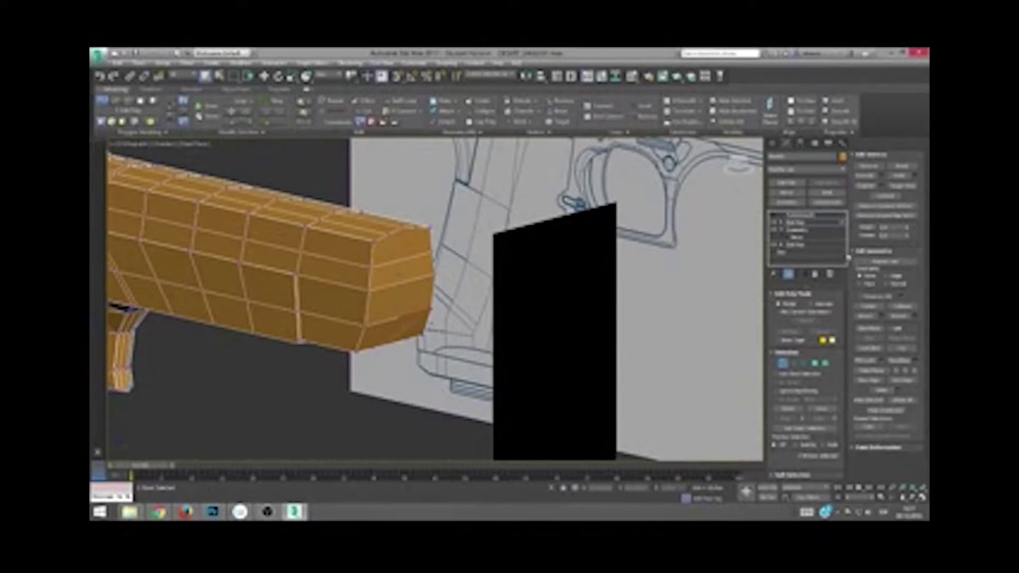
Step: Change the viewport to a different view from the viewport label list
key(f)
key(l)
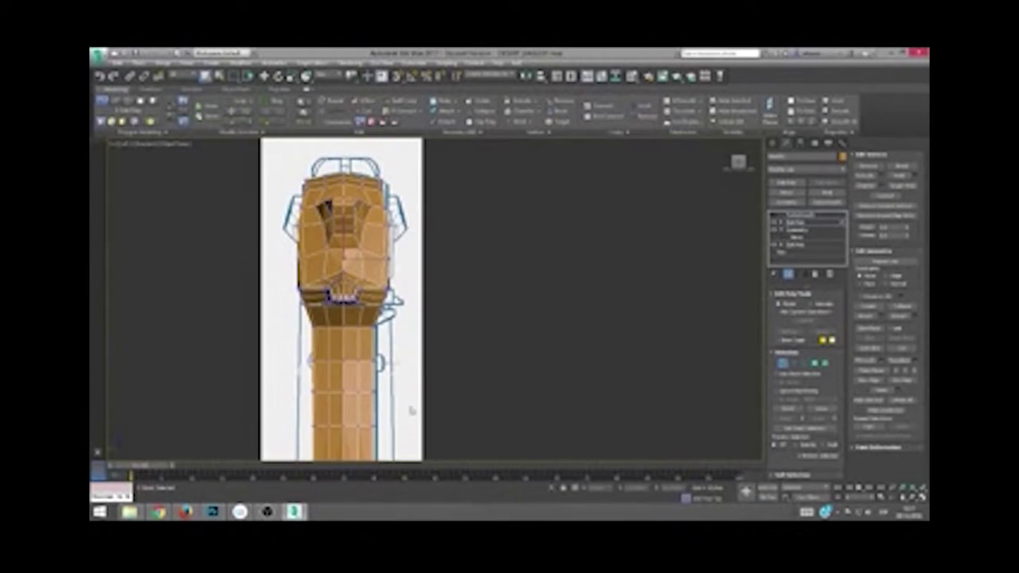
click(134, 146)
click(151, 175)
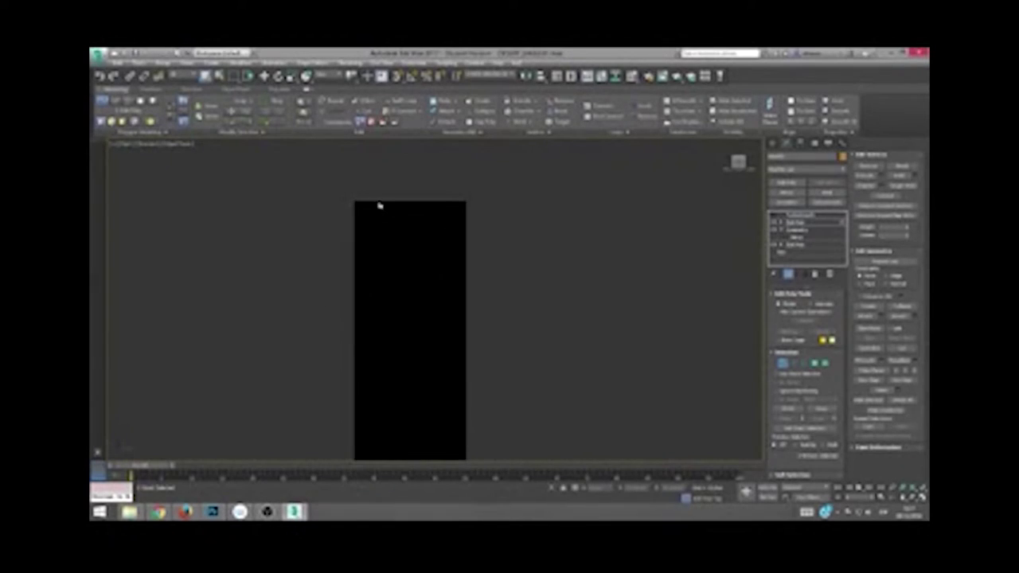
right_click(385, 211)
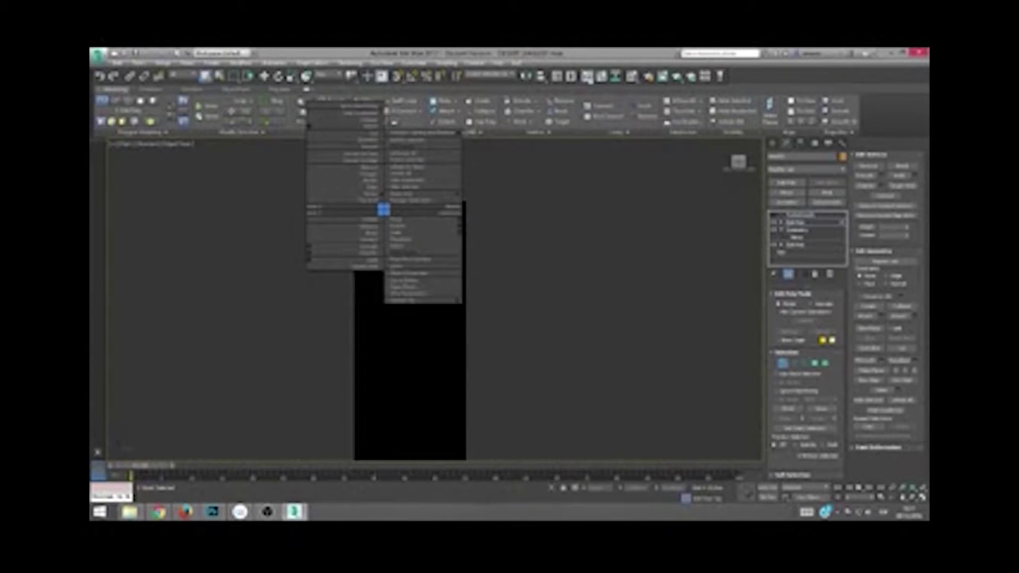
click(382, 209)
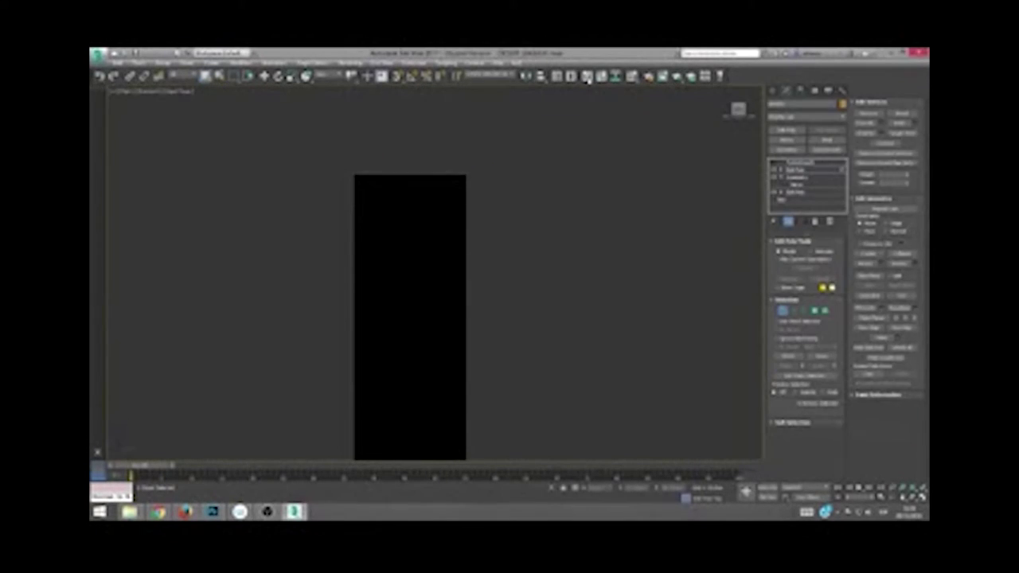
Step: Unhide the pistol model from the Scene Explorer and orbit to its underside
click(584, 78)
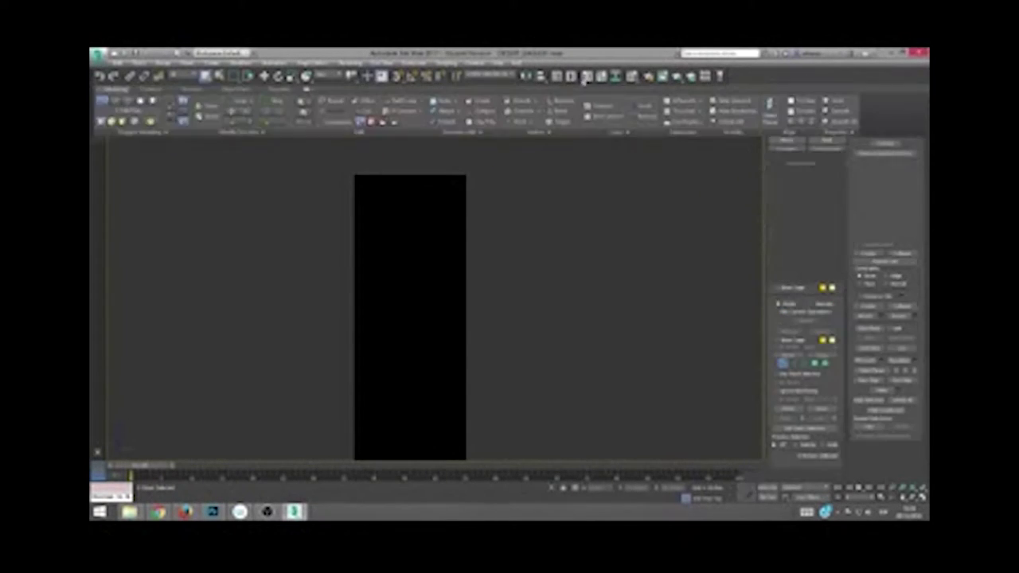
click(125, 165)
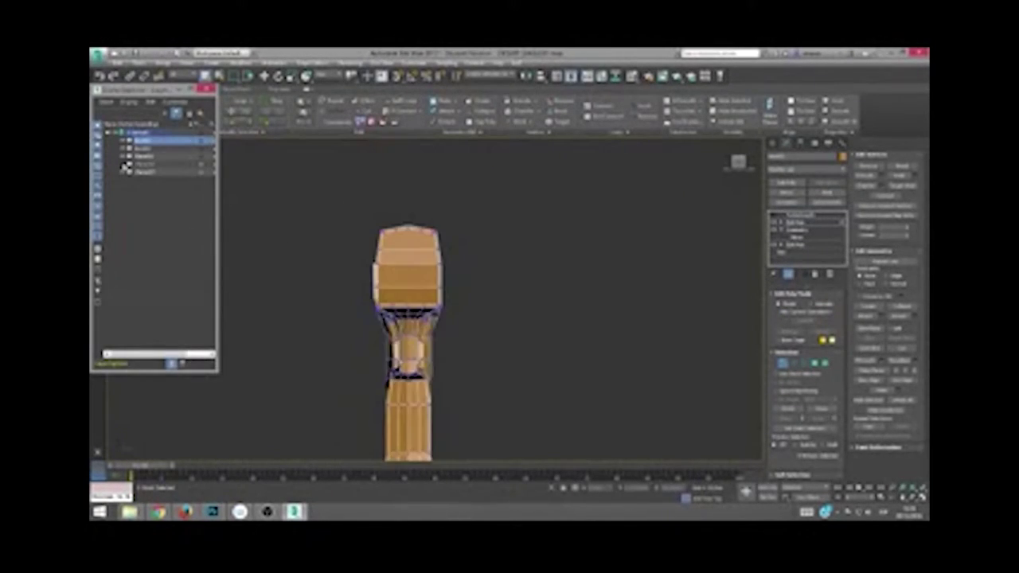
scroll(382, 308, up, 3)
scroll(382, 307, up, 2)
scroll(382, 307, down, 2)
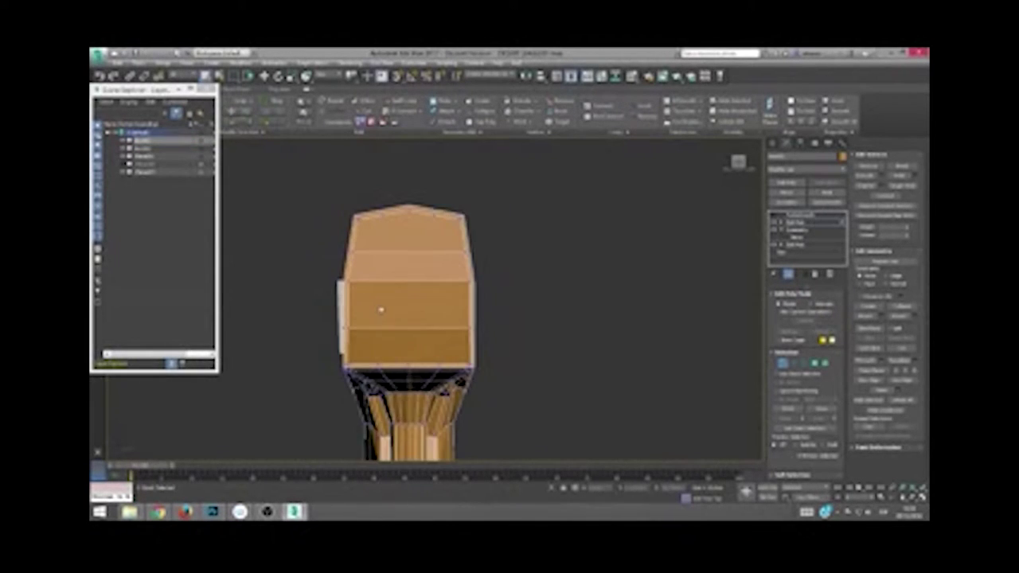
scroll(429, 245, up, 2)
mouse_move(430, 245)
alt+middle_down()
mouse_move(421, 318)
mouse_move(419, 298)
alt+middle_up()
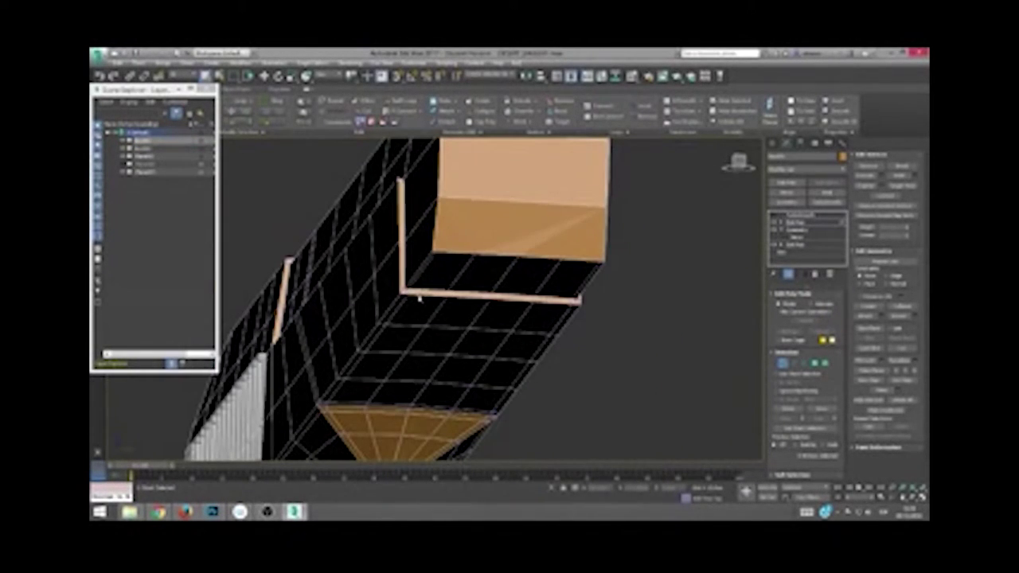
Step: Show the pistol in the Back view, zoomed to fit
key(f)
drag(148, 91, 639, 161)
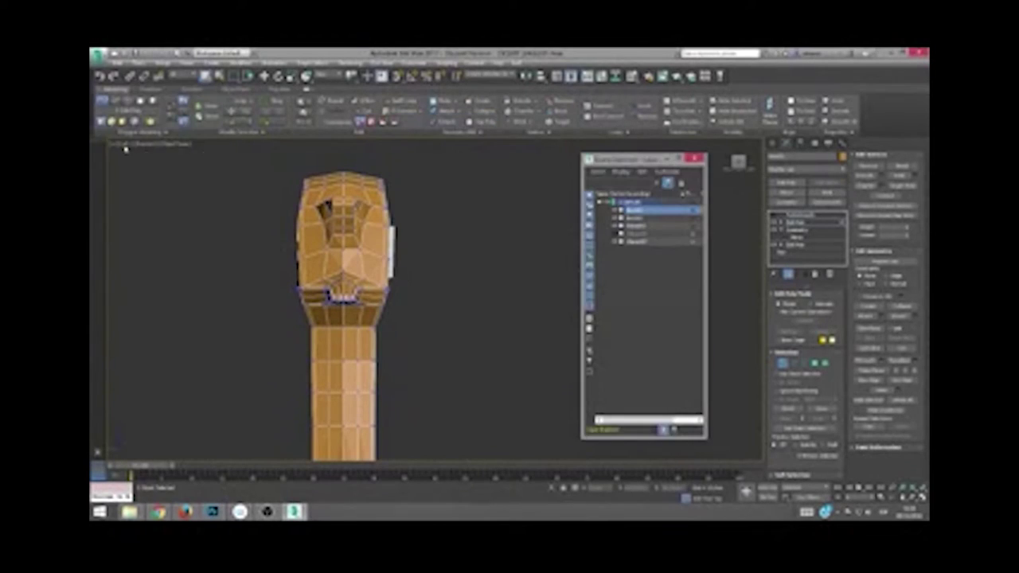
click(131, 143)
click(150, 221)
key(z)
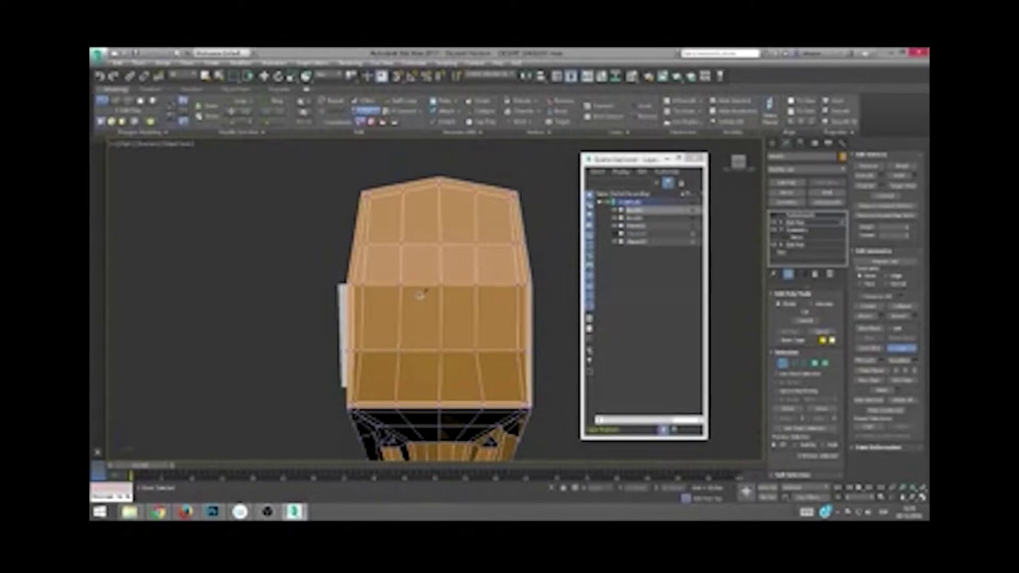
Step: Select the vertical centre edge loop and orbit around the pistol to inspect the slide
key(2)
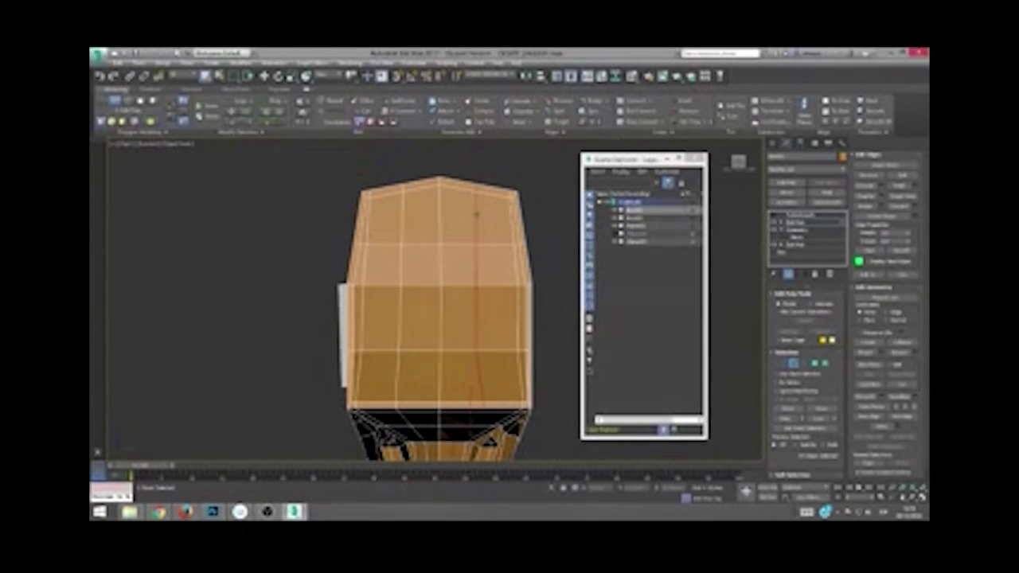
double_click(404, 390)
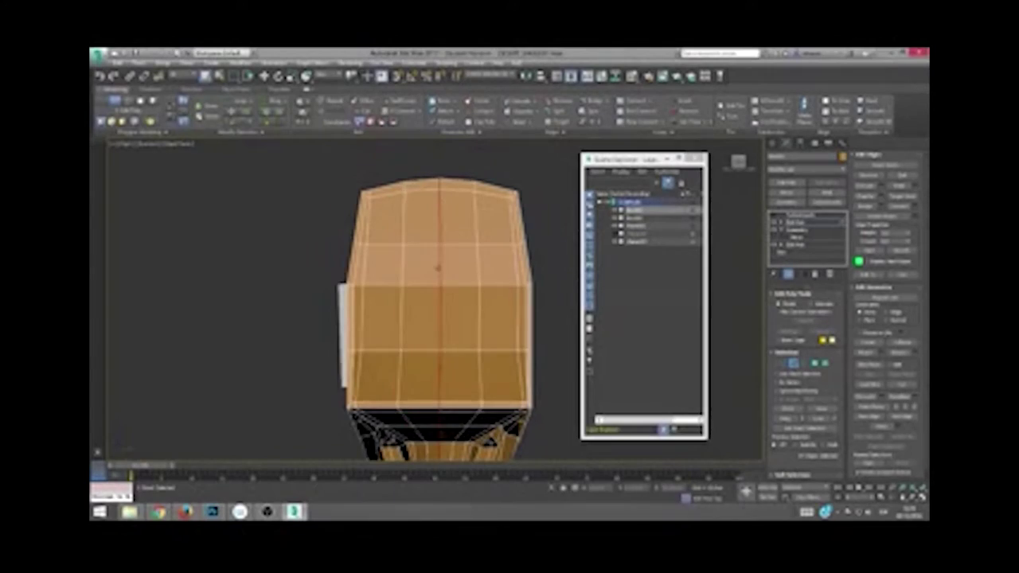
alt+middle_drag(439, 202, 365, 269)
scroll(259, 231, up, 3)
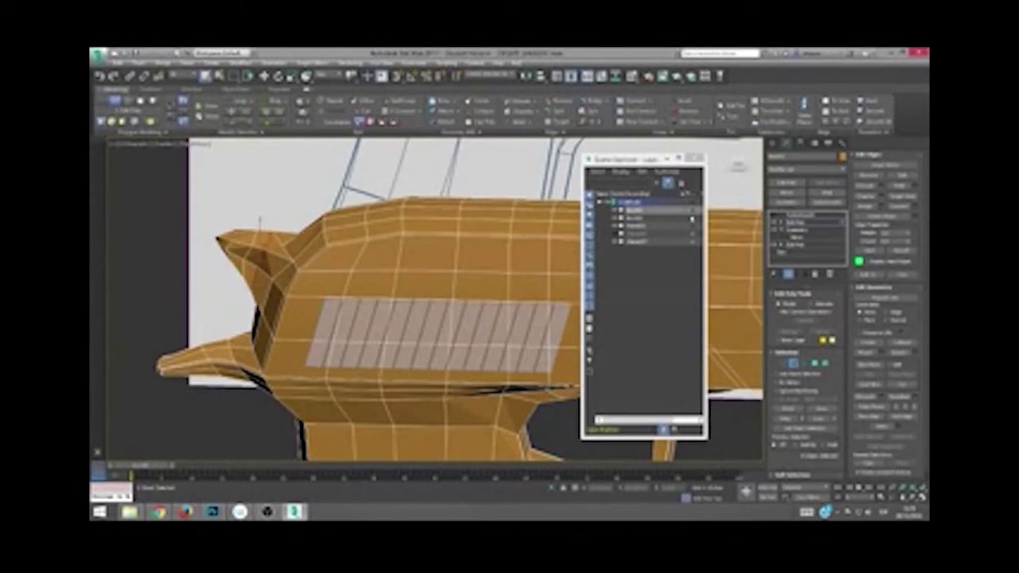
alt+middle_drag(304, 290, 252, 239)
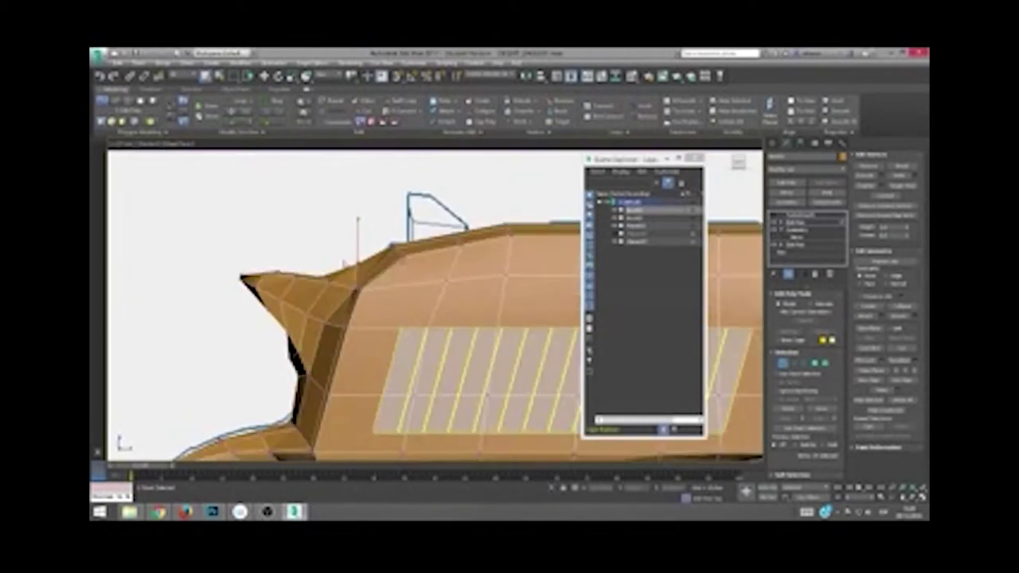
middle_drag(182, 378, 278, 311)
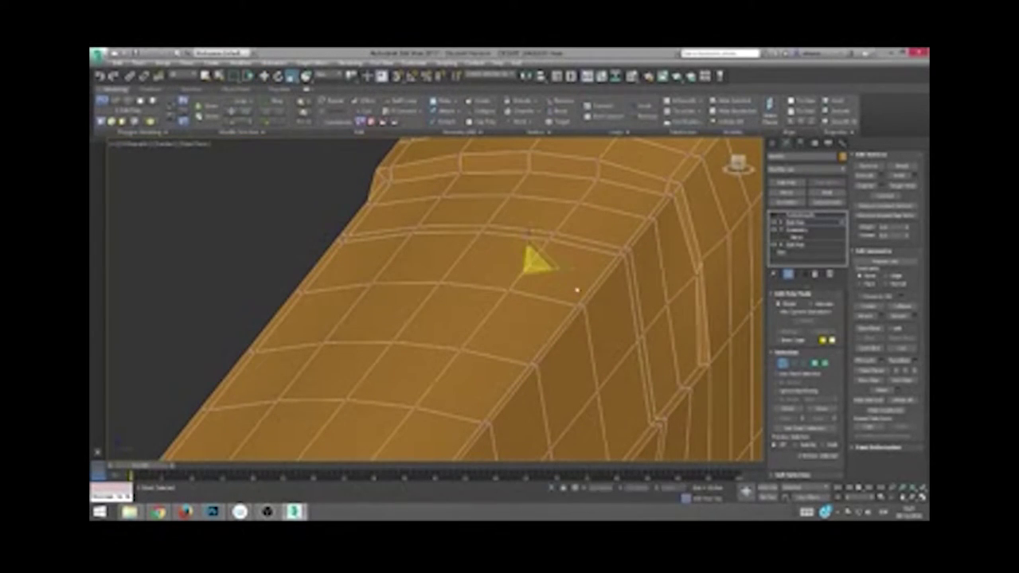
mouse_move(577, 289)
alt+middle_down()
mouse_move(466, 348)
mouse_move(493, 263)
alt+middle_up()
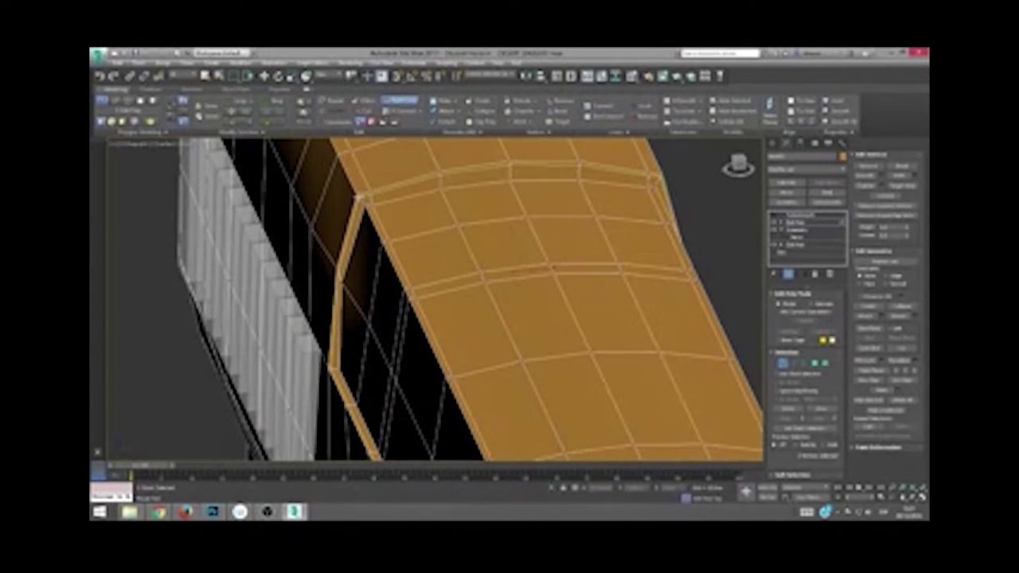
scroll(493, 262, down, 5)
mouse_move(443, 307)
alt+middle_down()
mouse_move(436, 274)
mouse_move(443, 285)
mouse_move(409, 307)
alt+middle_up()
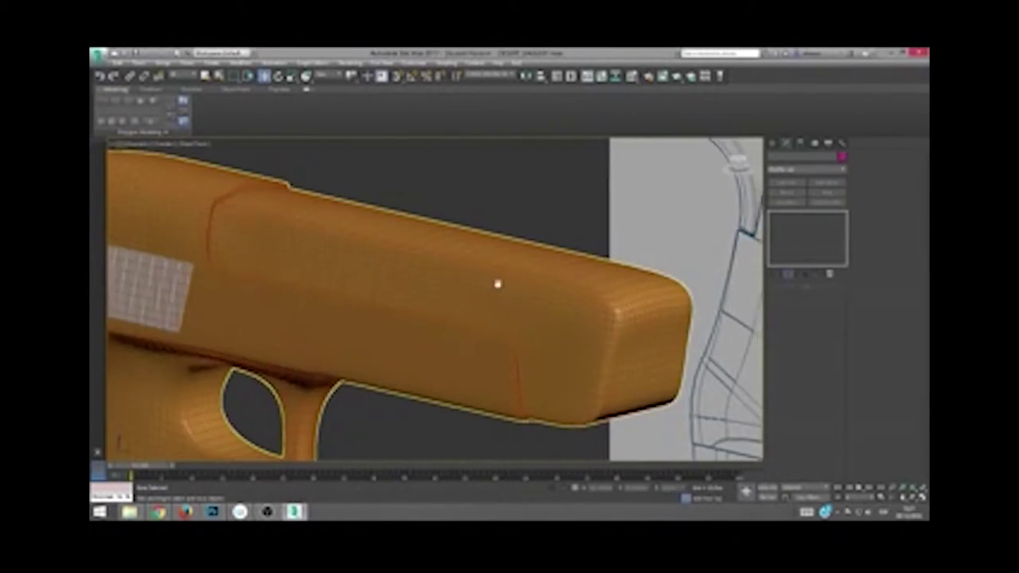
Step: Return to editing the low-poly pistol mesh and bring the gun's front end into view
scroll(496, 283, down, 5)
alt+middle_drag(497, 283, 490, 321)
scroll(489, 321, up, 4)
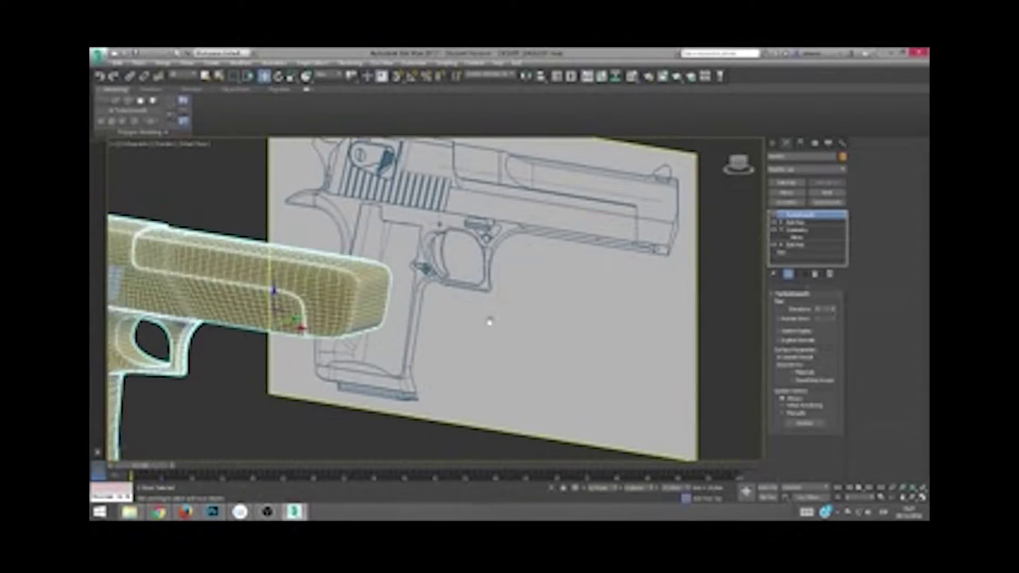
click(804, 223)
scroll(432, 270, up, 3)
scroll(433, 270, up, 2)
scroll(432, 271, up, 2)
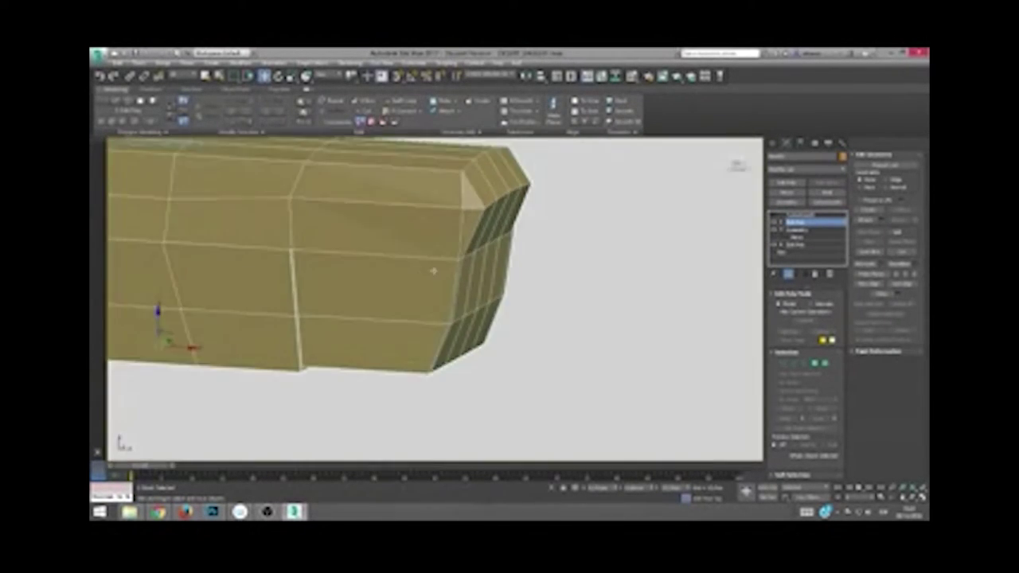
scroll(433, 271, down, 3)
scroll(387, 277, down, 3)
scroll(387, 277, down, 3)
middle_drag(612, 278, 462, 283)
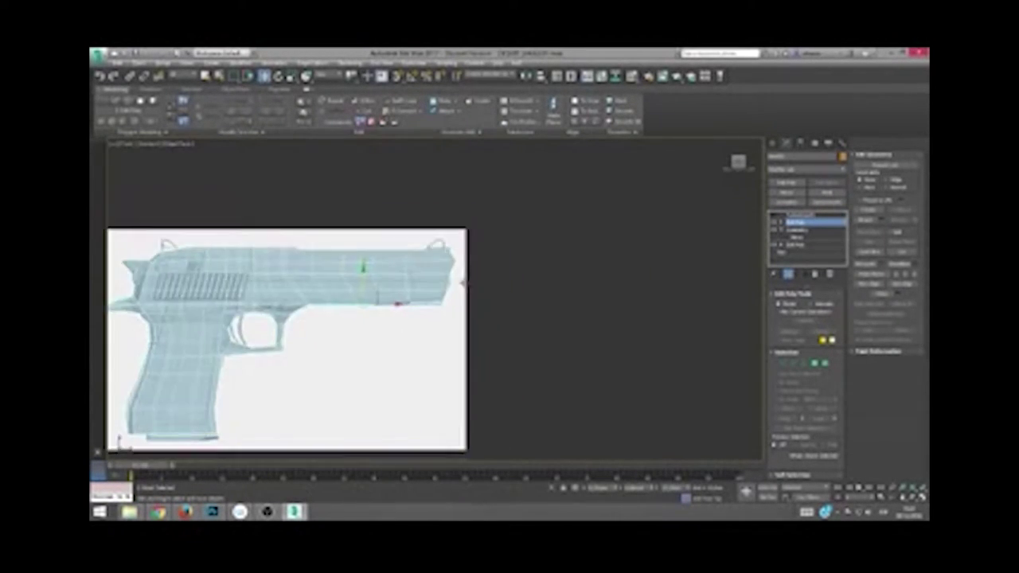
scroll(462, 283, up, 5)
Step: Select the faces across the slide's front end and view them from both sides
key(1)
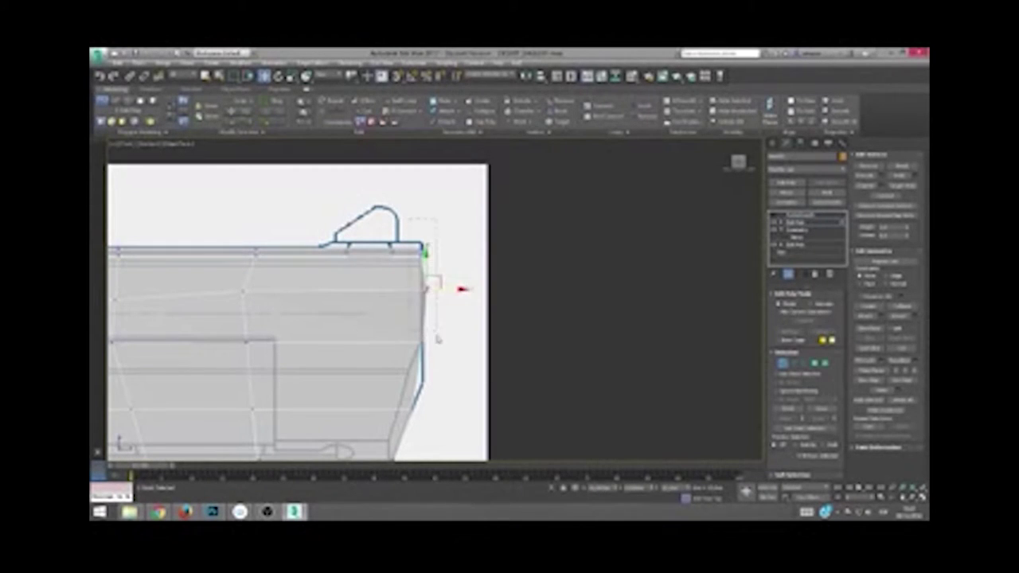
alt+middle_drag(483, 319, 477, 321)
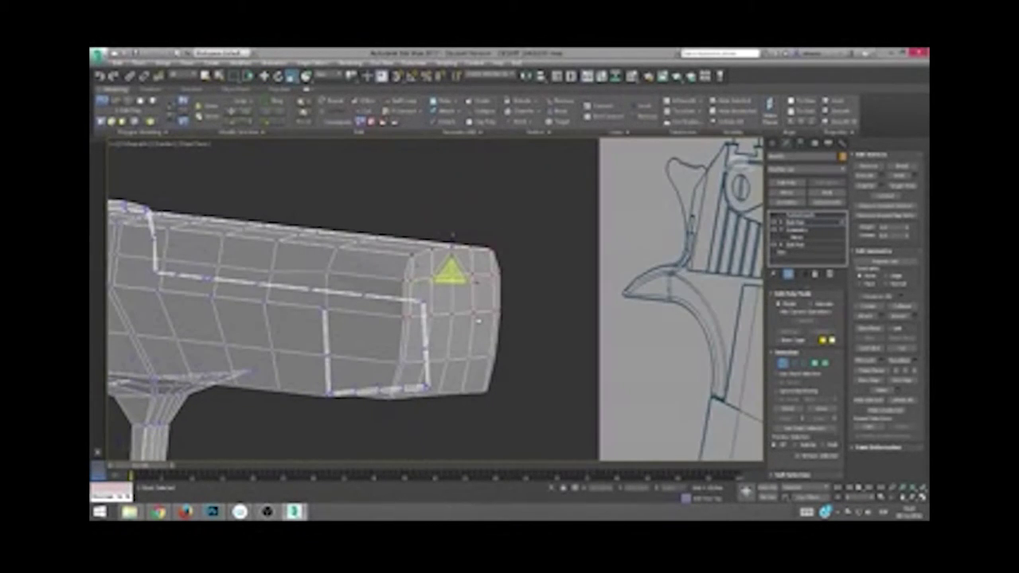
key(alt+x)
alt+middle_drag(566, 371, 549, 374)
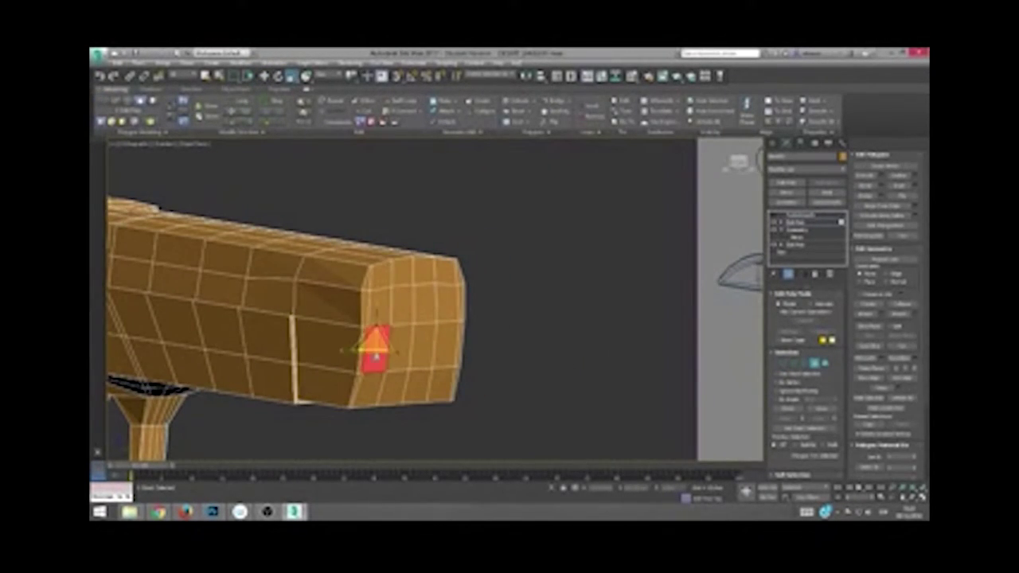
shift+click(444, 338)
alt+middle_drag(412, 305, 326, 368)
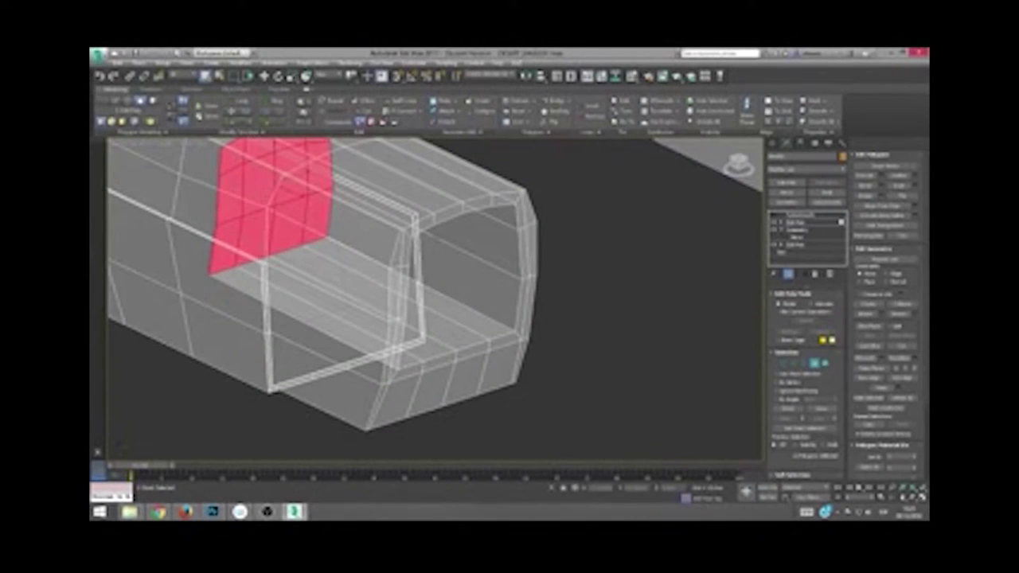
Step: Chamfer the muzzle opening's edges from the quad menu and view the whole smoothed pistol
right_click(476, 312)
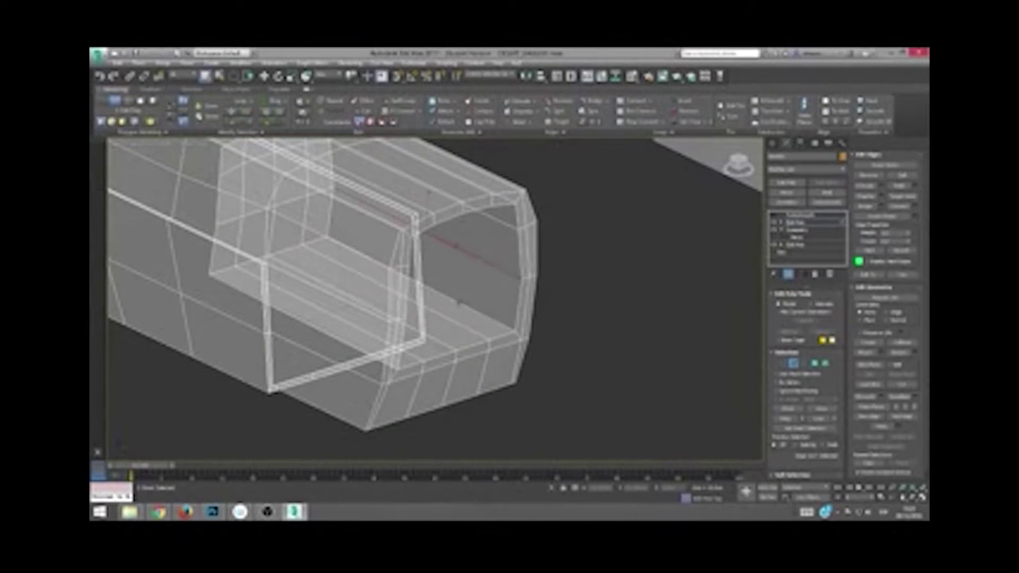
alt+middle_drag(500, 313, 483, 320)
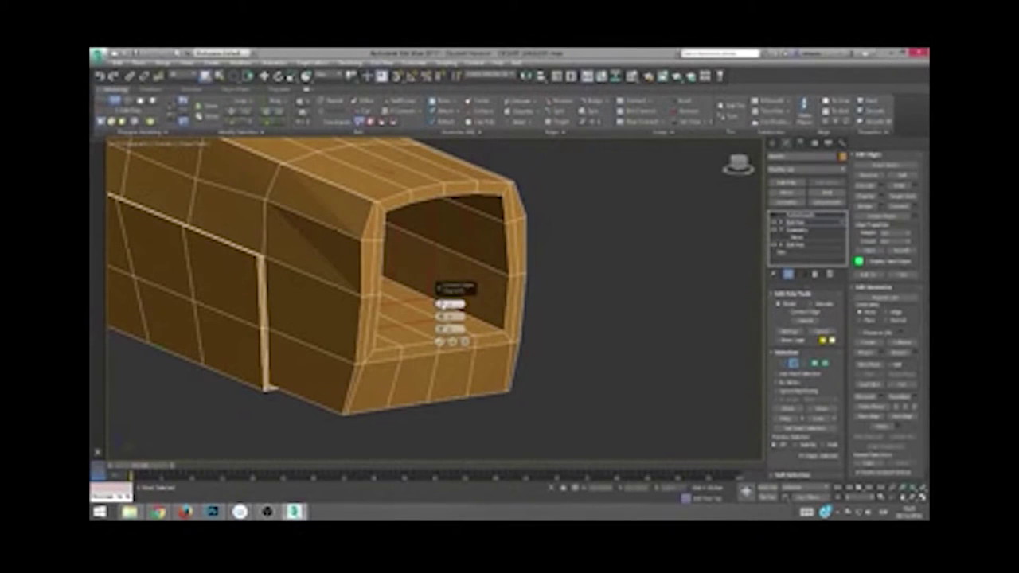
click(440, 341)
mouse_move(439, 342)
alt+middle_down()
mouse_move(542, 345)
mouse_move(466, 288)
alt+middle_up()
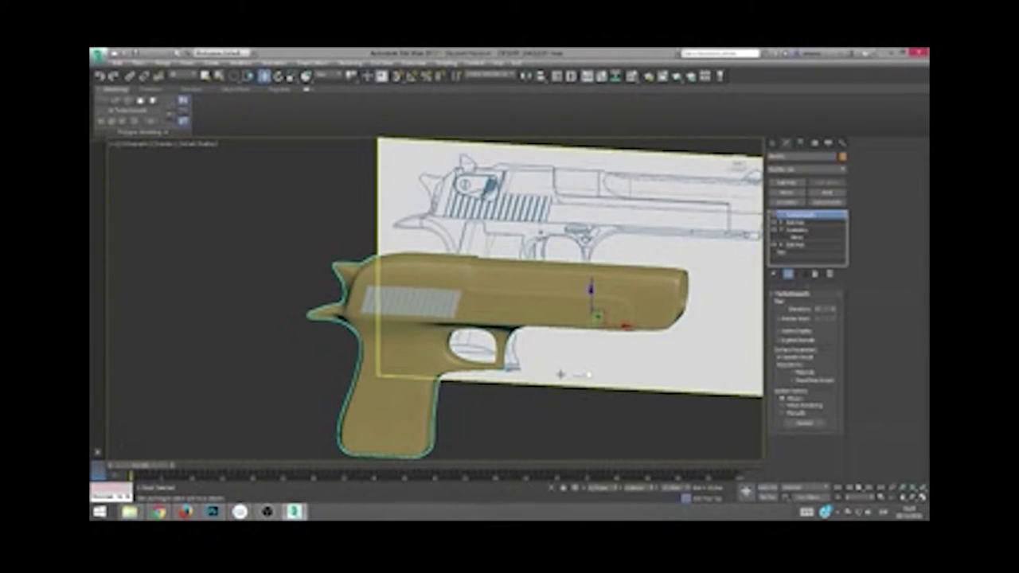
alt+middle_drag(479, 322, 438, 316)
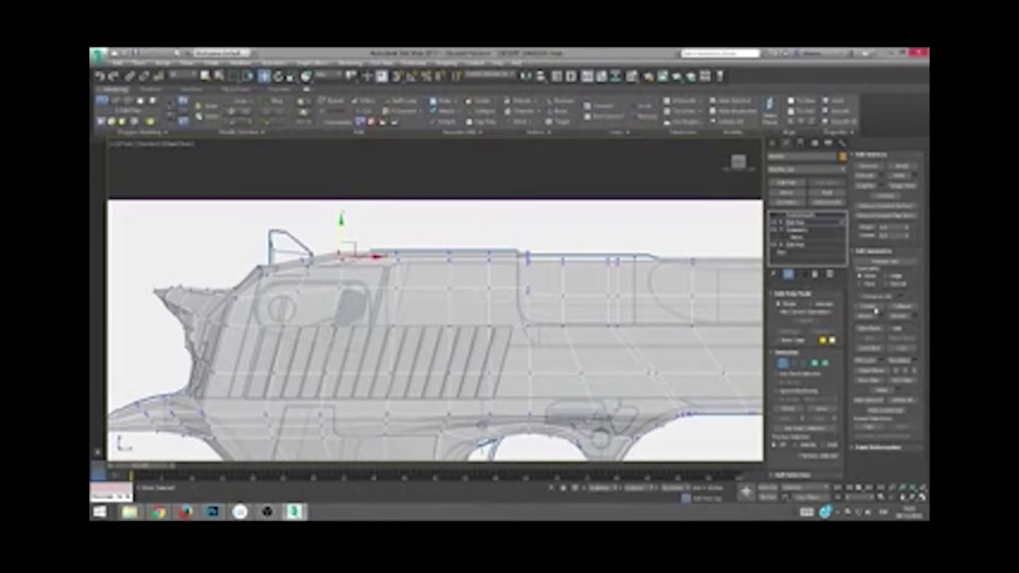
Step: Turn off see-through display and orbit in close to the slide's rear top
click(901, 348)
mouse_move(364, 261)
alt+middle_down()
mouse_move(350, 296)
mouse_move(361, 265)
mouse_move(315, 278)
mouse_move(342, 302)
mouse_move(335, 306)
mouse_move(291, 296)
mouse_move(493, 301)
alt+middle_up()
key(alt+x)
alt+middle_drag(347, 330, 515, 265)
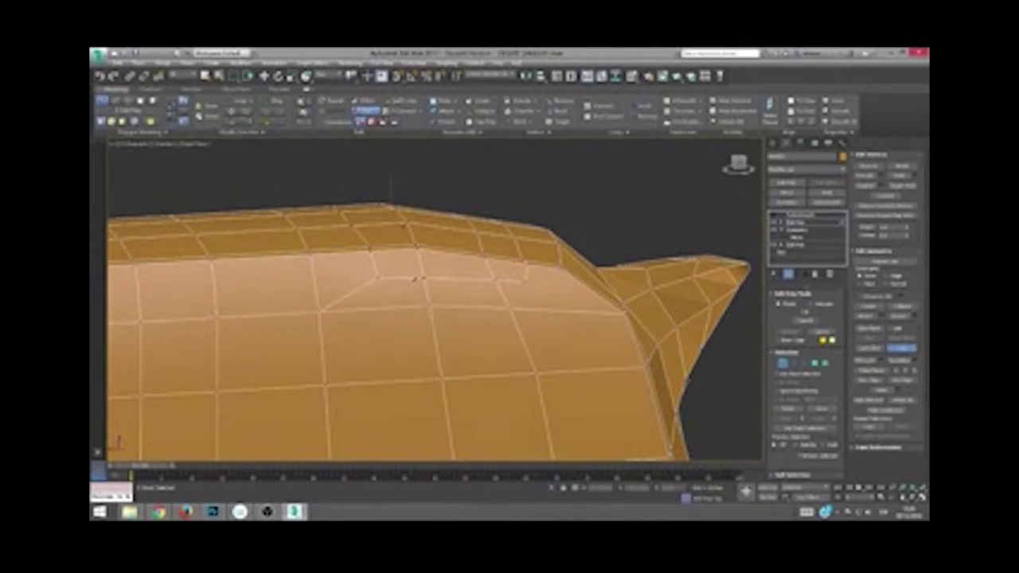
alt+middle_drag(413, 278, 416, 234)
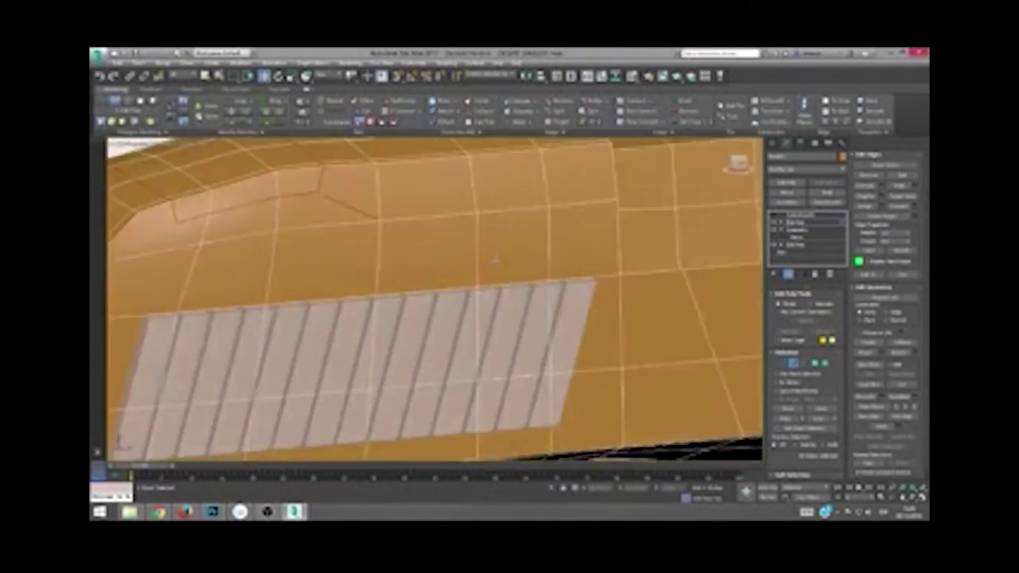
mouse_move(710, 147)
alt+middle_down()
mouse_move(599, 234)
mouse_move(498, 230)
mouse_move(411, 333)
mouse_move(427, 294)
mouse_move(393, 252)
mouse_move(302, 314)
alt+middle_up()
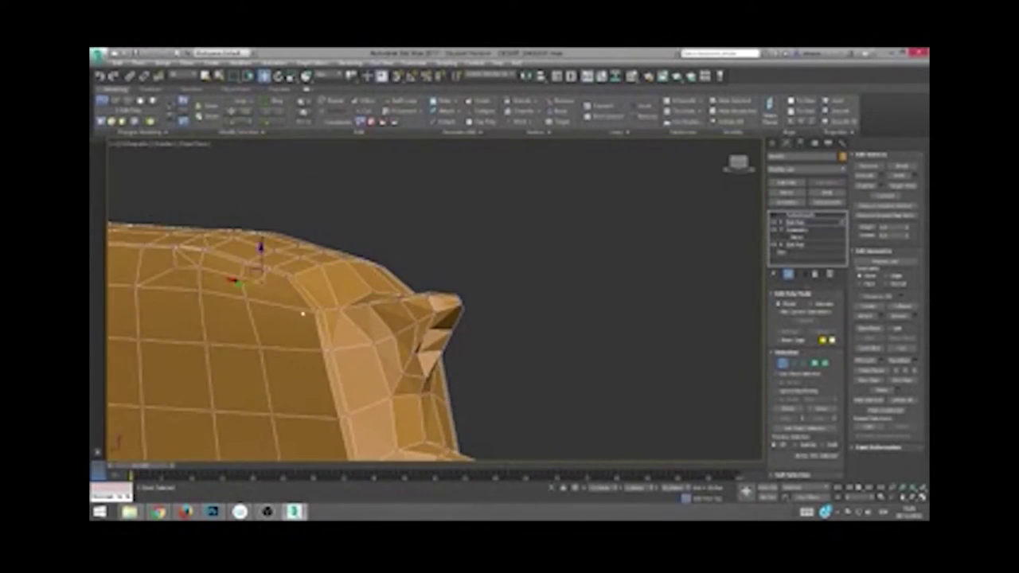
mouse_move(434, 275)
alt+middle_down()
mouse_move(416, 239)
mouse_move(443, 224)
alt+middle_up()
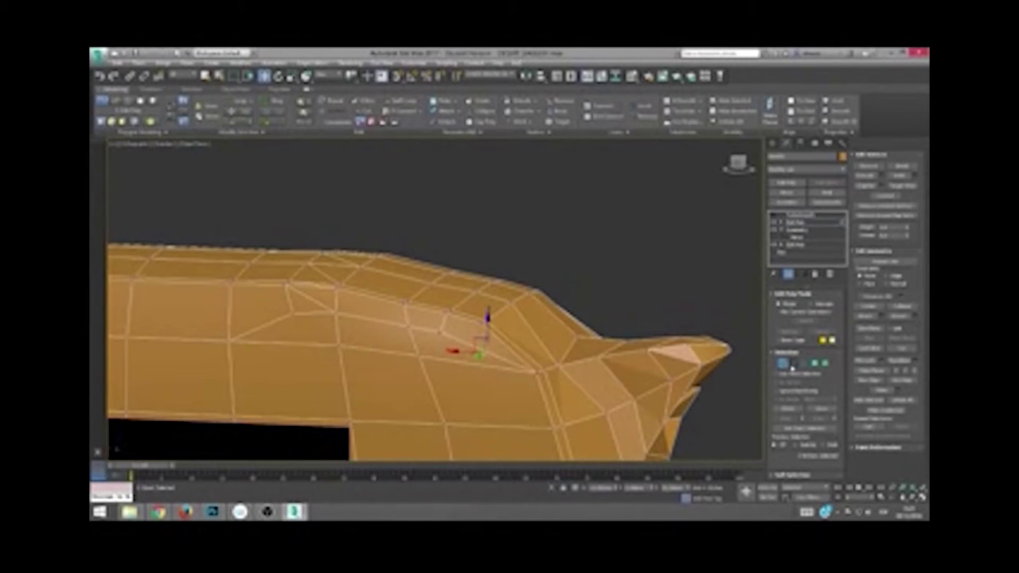
alt+middle_drag(429, 318, 430, 342)
scroll(382, 294, up, 3)
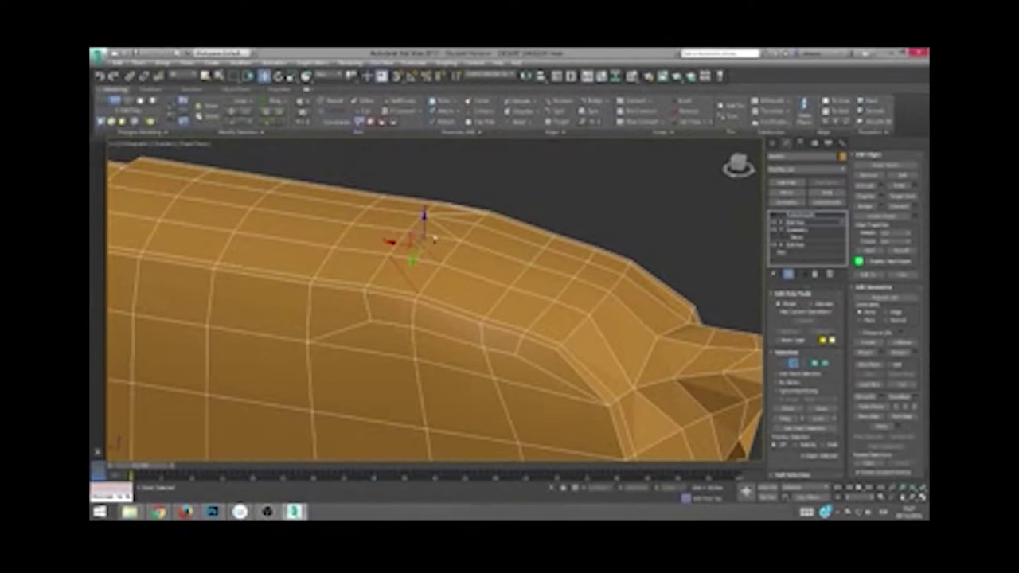
mouse_move(434, 223)
alt+middle_down()
mouse_move(446, 262)
mouse_move(500, 320)
mouse_move(387, 330)
alt+middle_up()
scroll(500, 321, down, 3)
Step: Select a face on the slide's top and inspect it from several angles
click(432, 287)
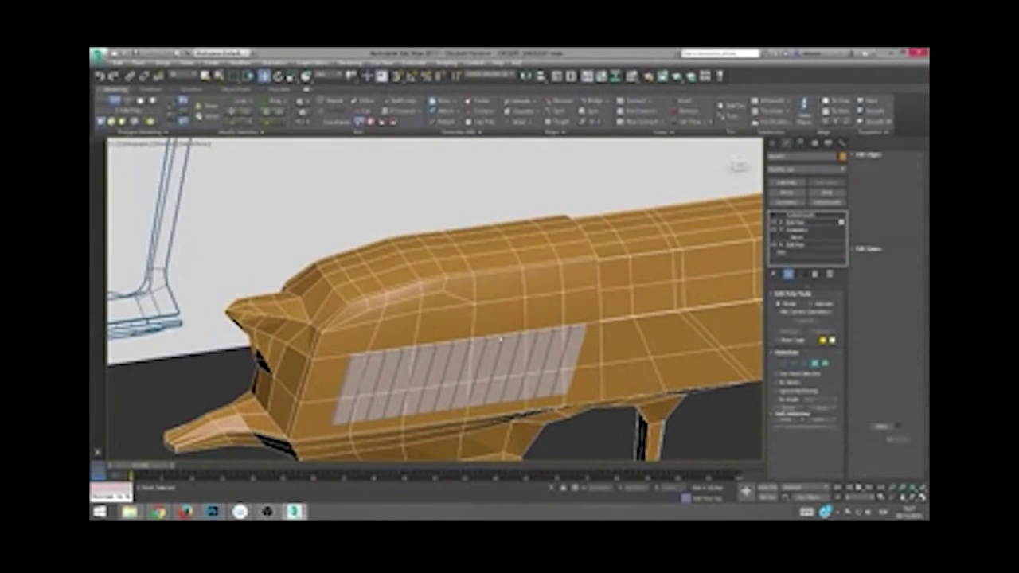
alt+middle_drag(422, 270, 425, 241)
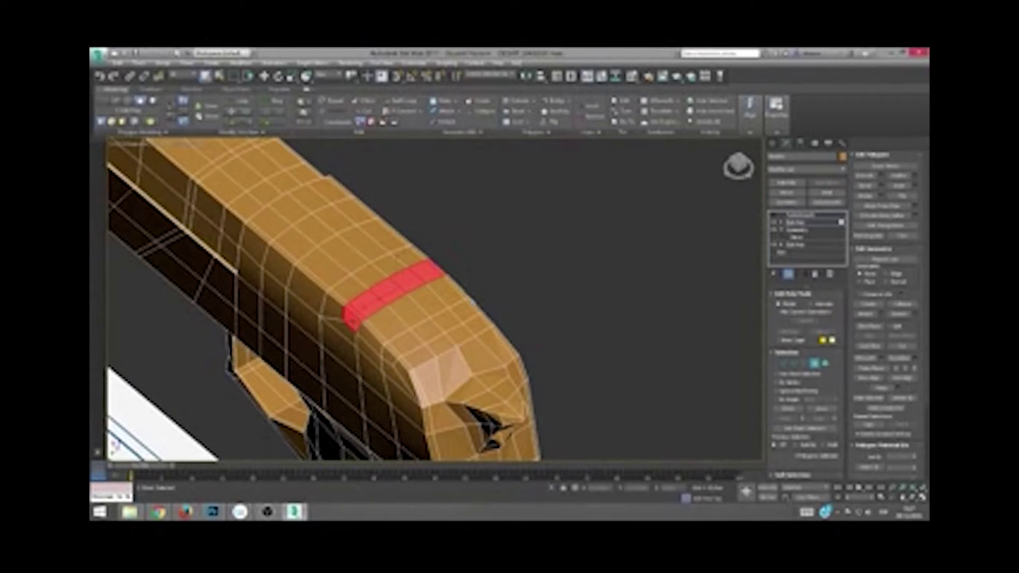
alt+middle_drag(434, 297, 402, 279)
mouse_move(521, 383)
alt+middle_down()
mouse_move(478, 350)
mouse_move(368, 342)
alt+middle_up()
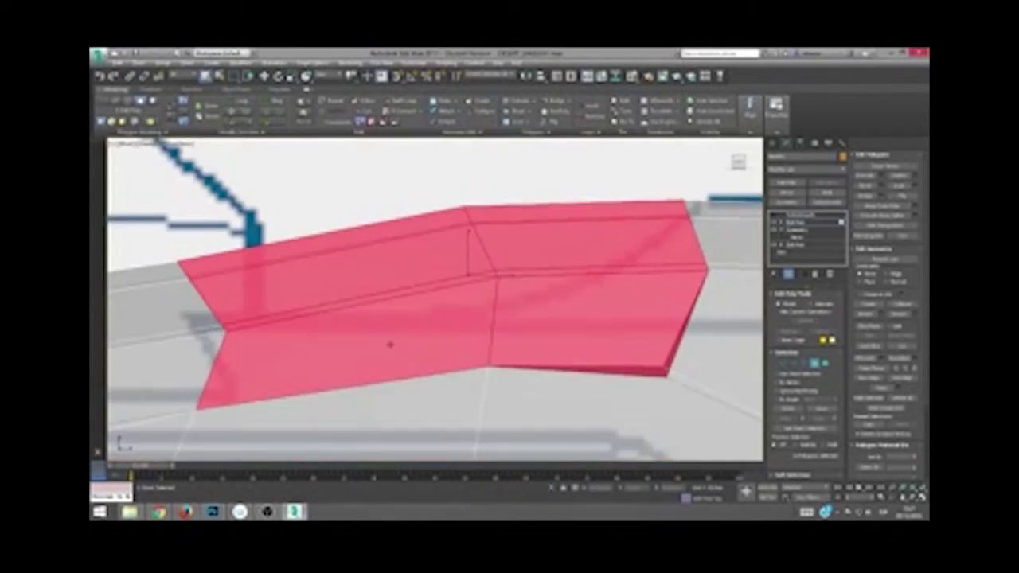
Step: Select the strip of rear-top faces and rotate them to match the rear sight outline
click(783, 363)
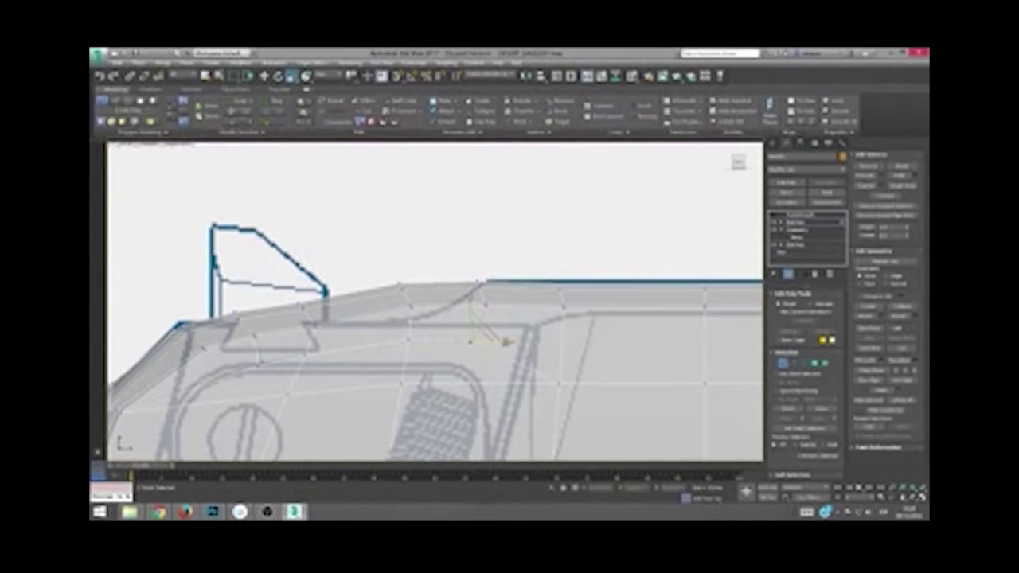
key(4)
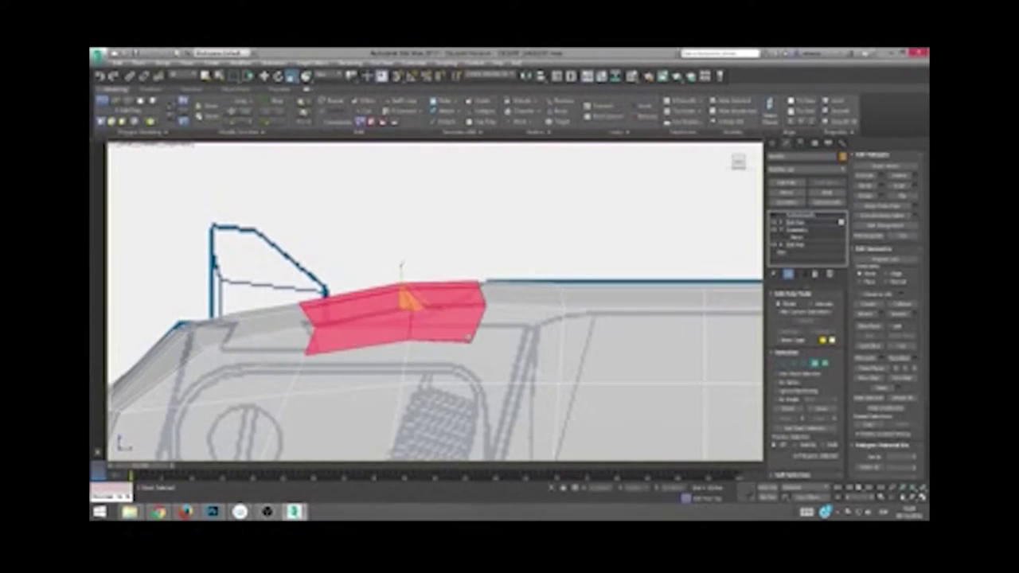
mouse_move(403, 292)
alt+middle_down()
mouse_move(400, 276)
mouse_move(409, 335)
mouse_move(446, 318)
mouse_move(408, 263)
alt+middle_up()
key(alt+x)
key(alt+x)
drag(469, 263, 511, 286)
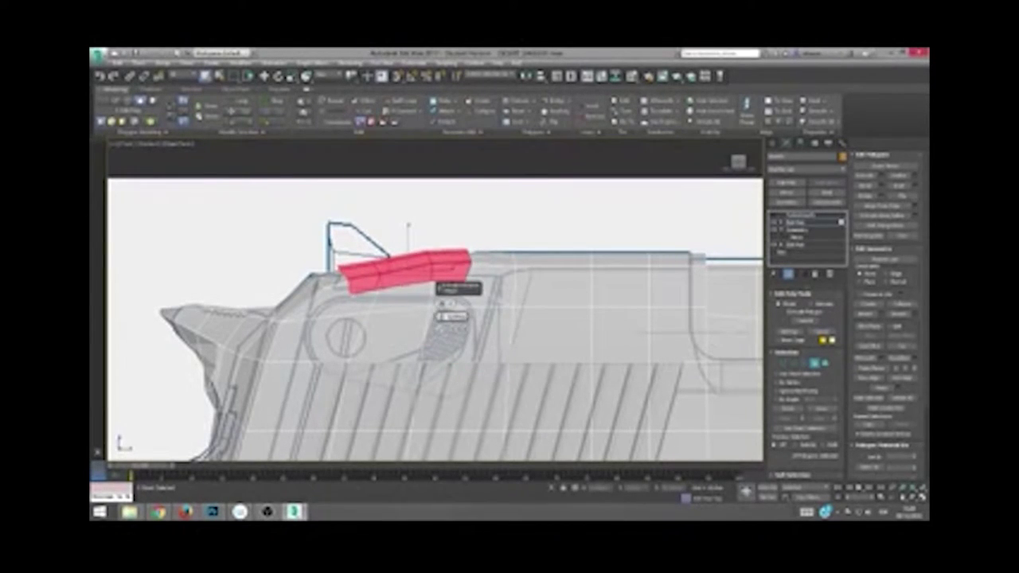
drag(440, 328, 430, 320)
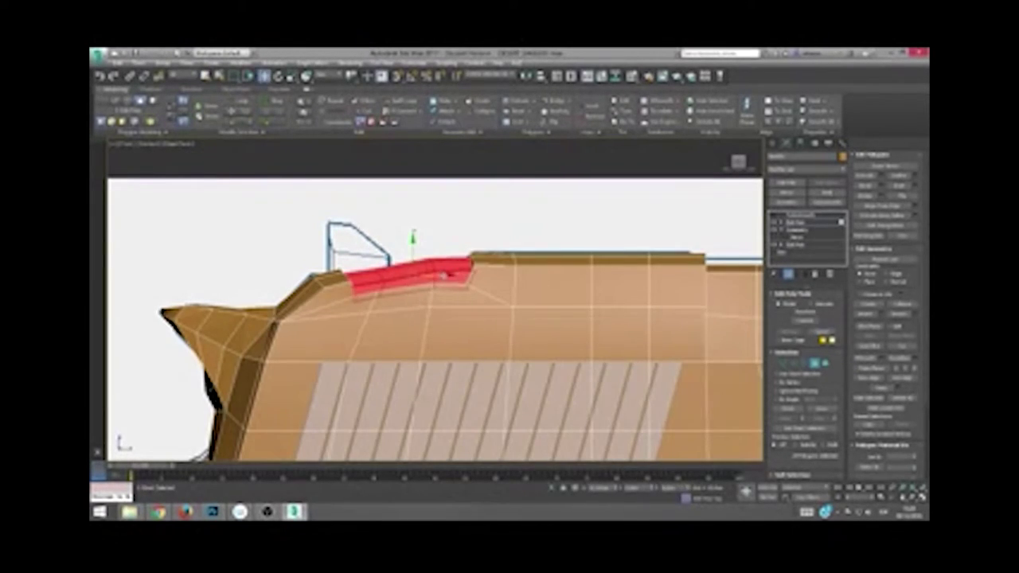
mouse_move(444, 275)
alt+middle_down()
mouse_move(346, 342)
mouse_move(341, 313)
alt+middle_up()
key(4)
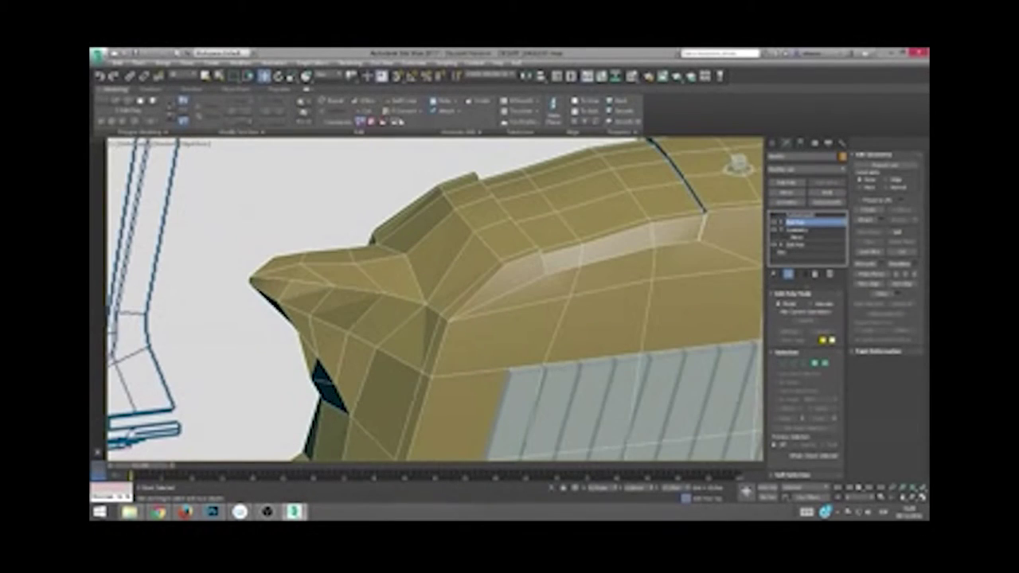
key(2)
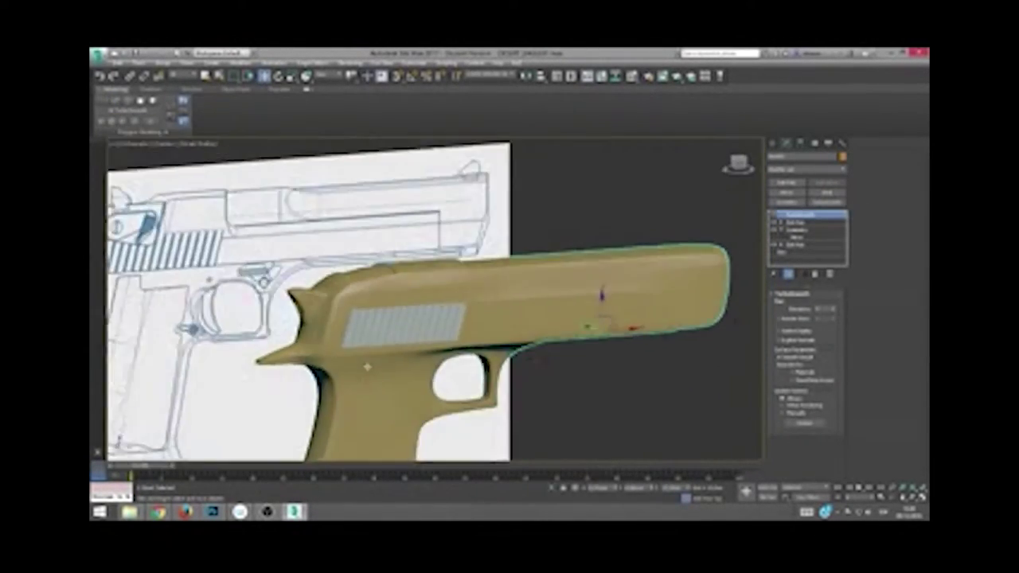
mouse_move(366, 367)
alt+middle_down()
mouse_move(331, 371)
mouse_move(374, 348)
alt+middle_up()
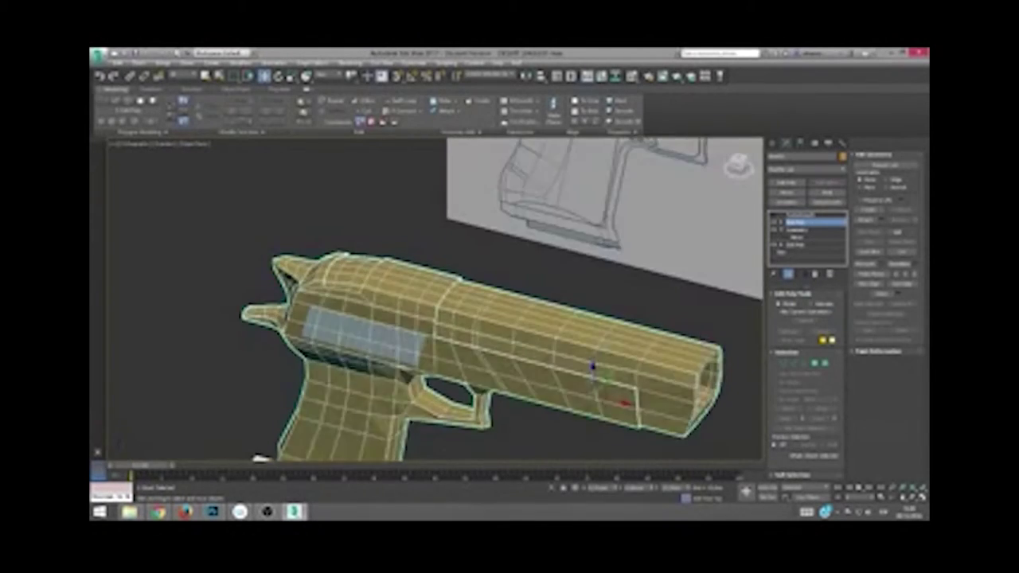
mouse_move(374, 348)
alt+middle_down()
mouse_move(414, 334)
mouse_move(445, 288)
alt+middle_up()
scroll(478, 318, up, 3)
key(4)
Step: Extrude a top face near the slide's front into a block and shift its top vertex right to slant it
click(529, 309)
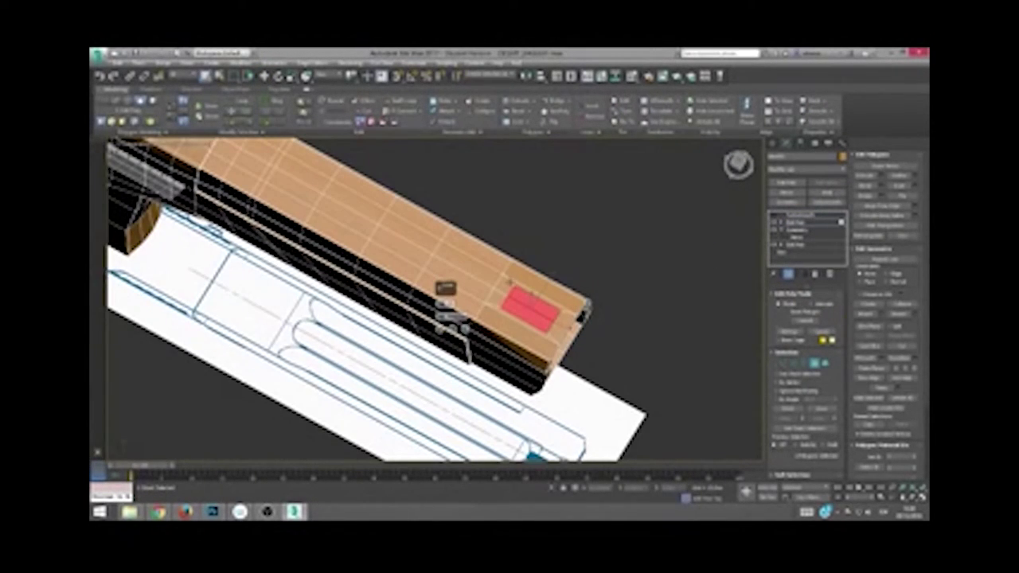
key(w)
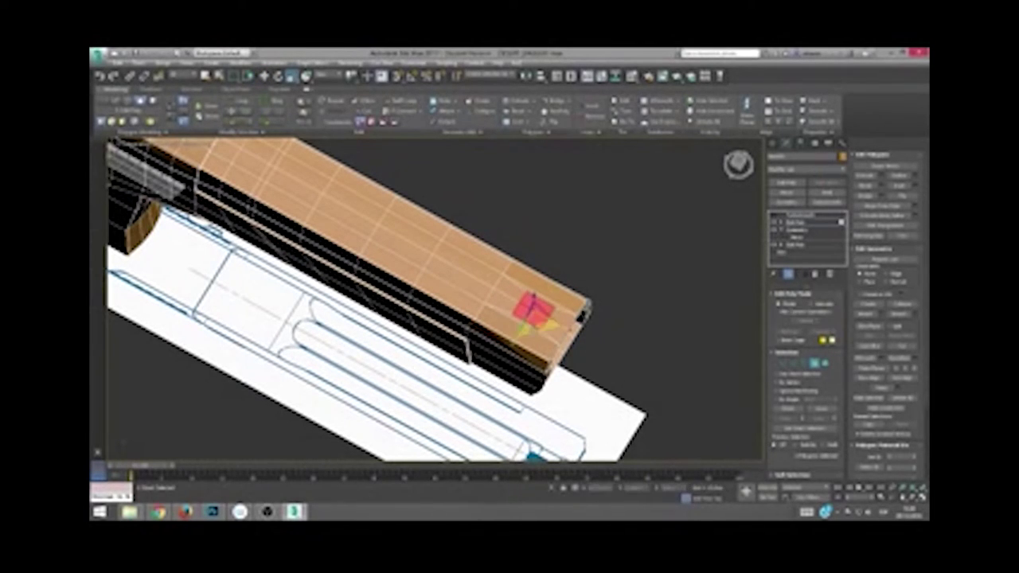
key(f)
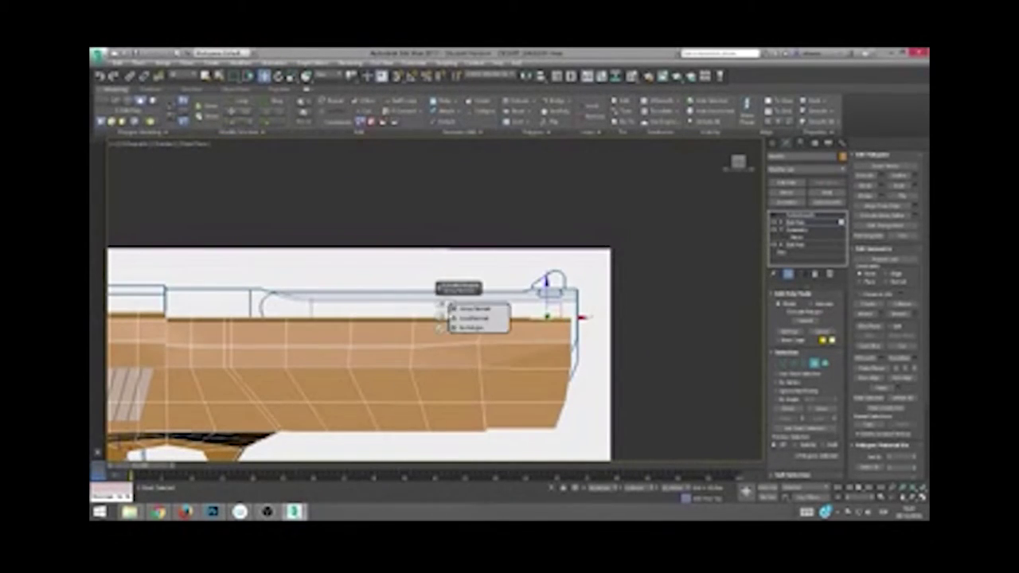
key(z)
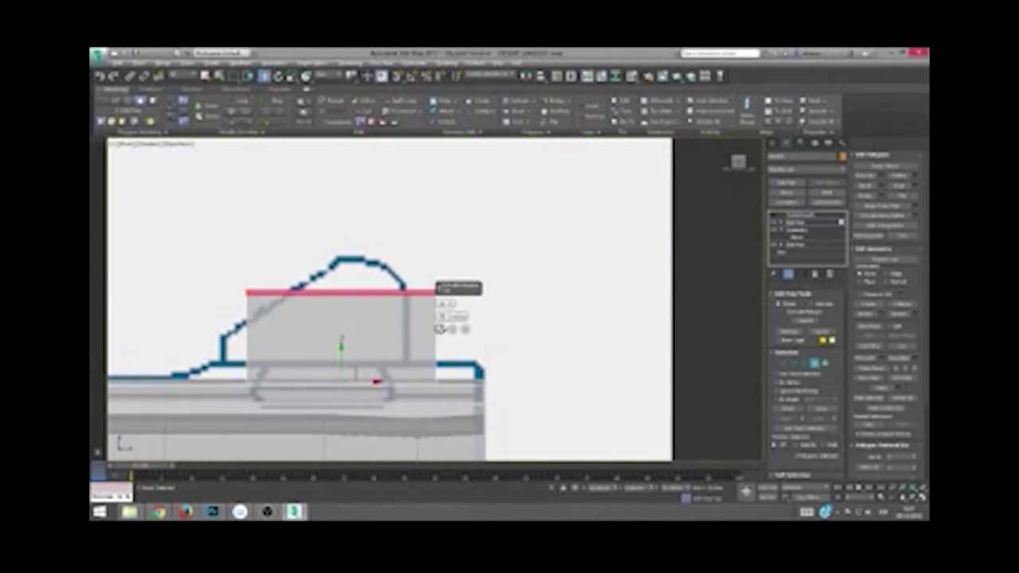
drag(476, 304, 476, 279)
key(1)
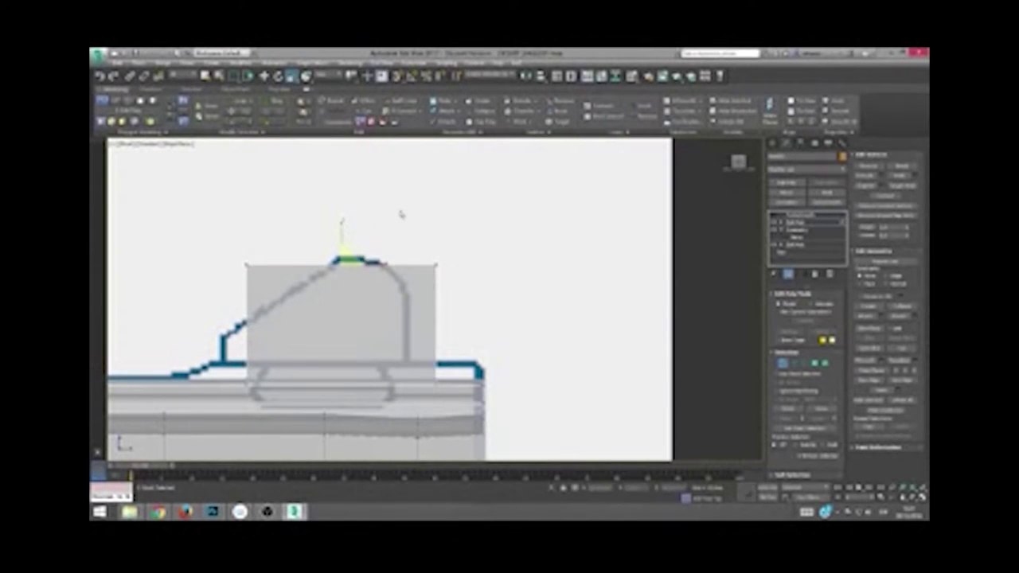
middle_drag(402, 213, 333, 301)
drag(304, 251, 373, 244)
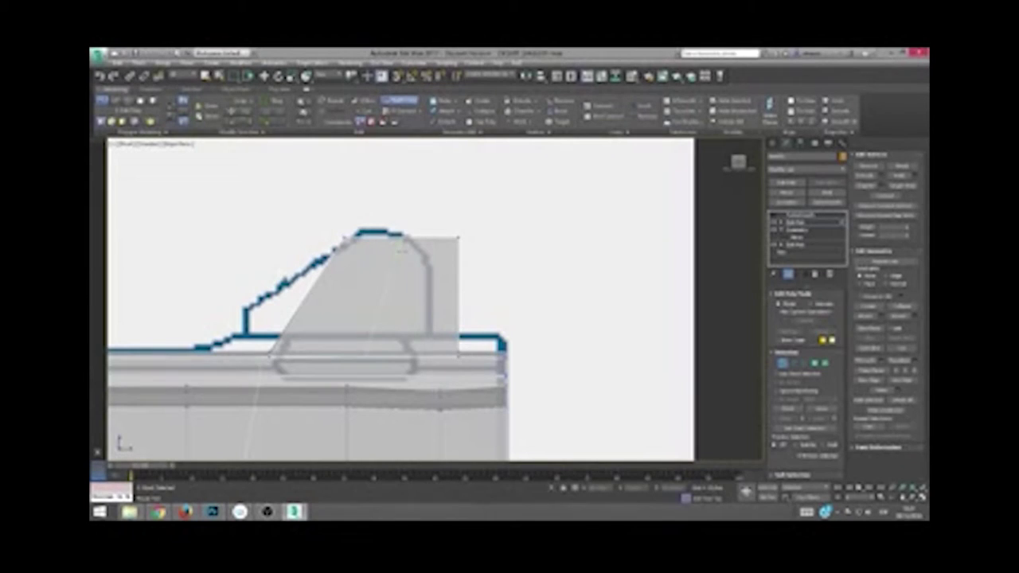
alt+middle_drag(398, 302, 446, 287)
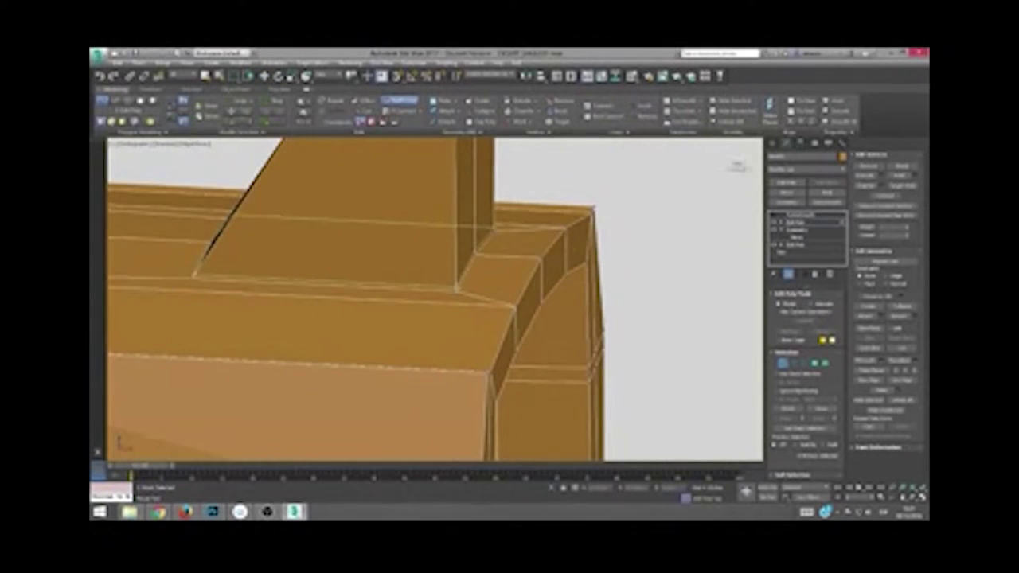
scroll(435, 299, down, 3)
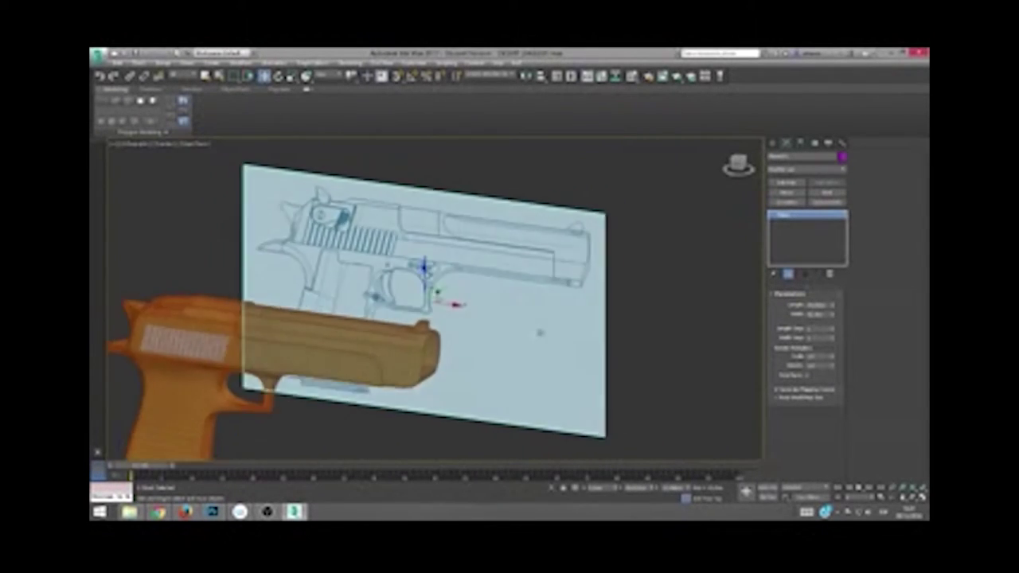
Step: Select the pistol instead of the reference plane and extrude polygons on top of its body
alt+middle_drag(539, 333, 530, 363)
click(530, 363)
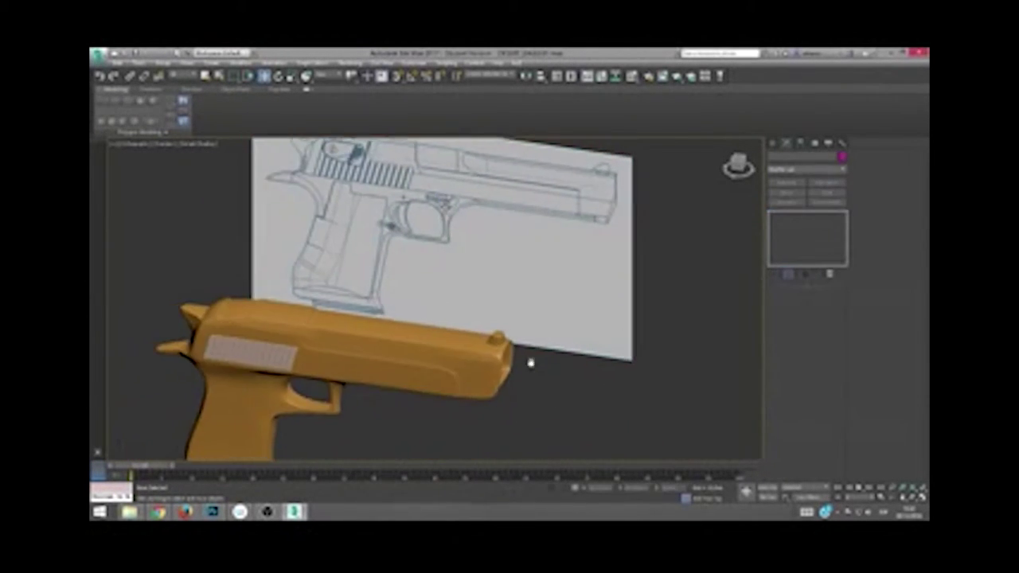
key(l)
click(539, 364)
scroll(539, 363, up, 5)
scroll(539, 364, up, 2)
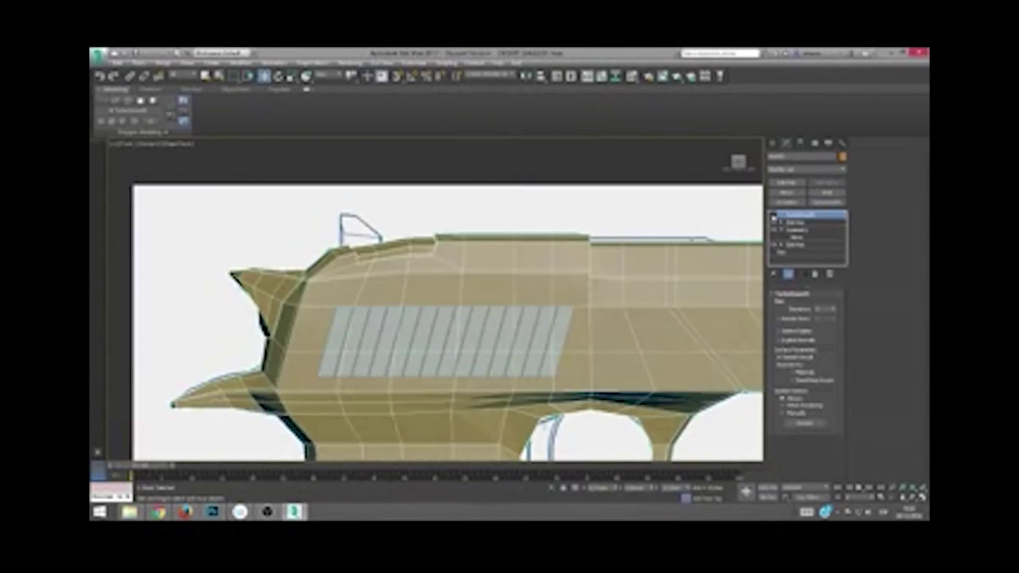
scroll(436, 311, down, 3)
alt+middle_drag(436, 310, 412, 306)
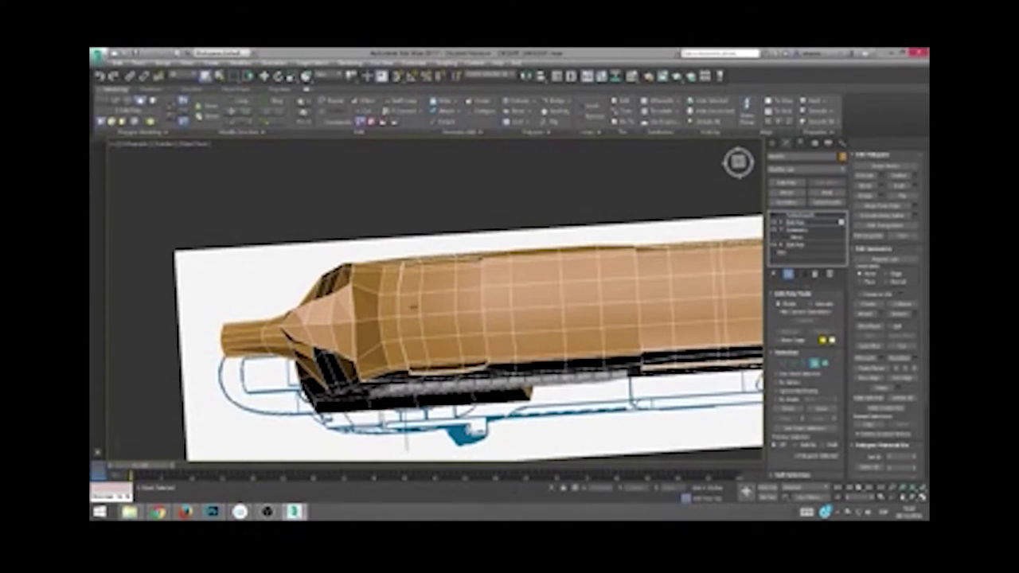
mouse_move(413, 306)
mouse_down()
mouse_move(432, 330)
mouse_move(450, 317)
mouse_up()
click(865, 188)
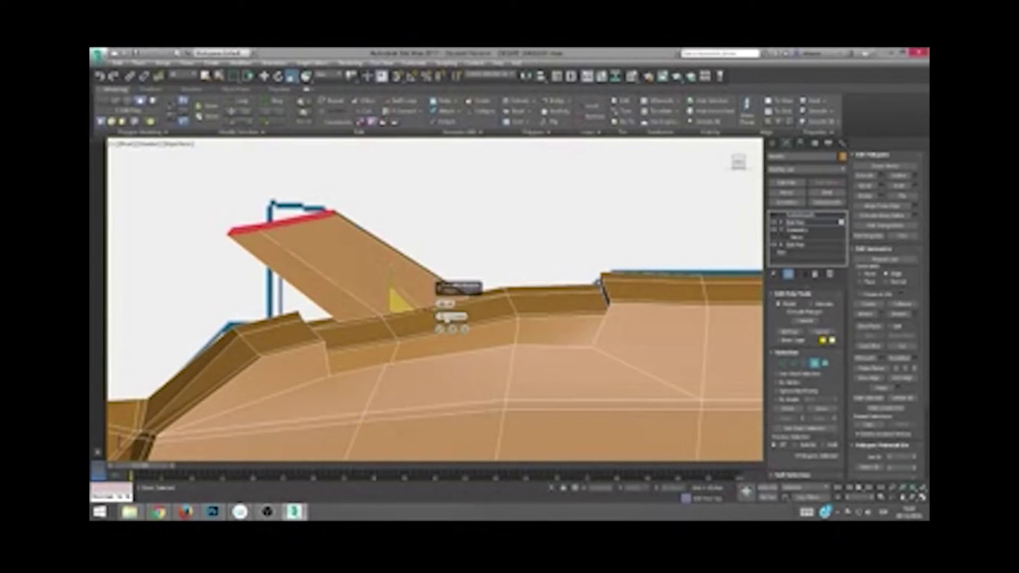
Step: In X-ray, move the fin's top edge and trailing-edge vertices onto the blue reference outline
key(alt+x)
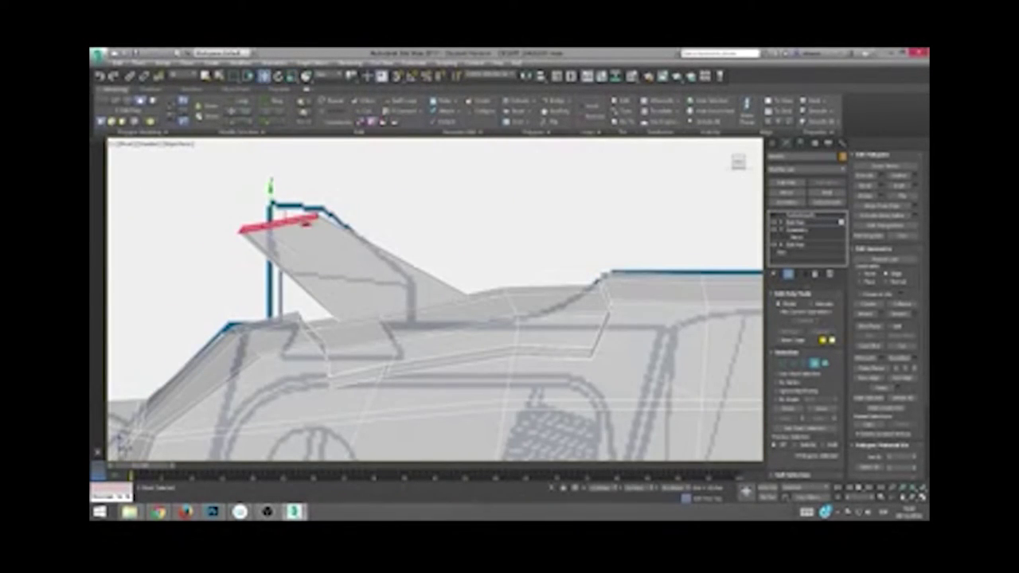
drag(305, 223, 306, 226)
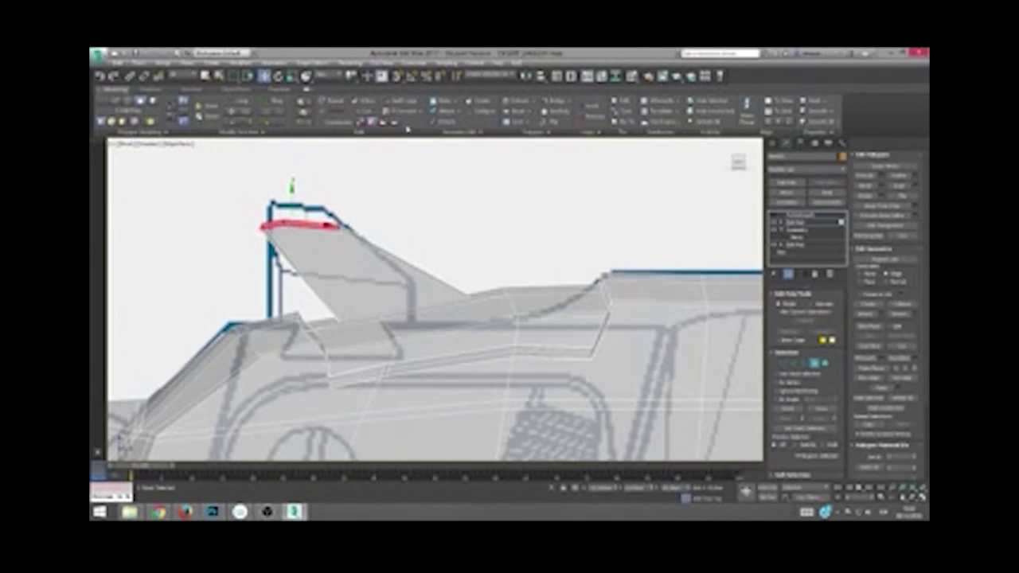
key(1)
drag(344, 239, 296, 210)
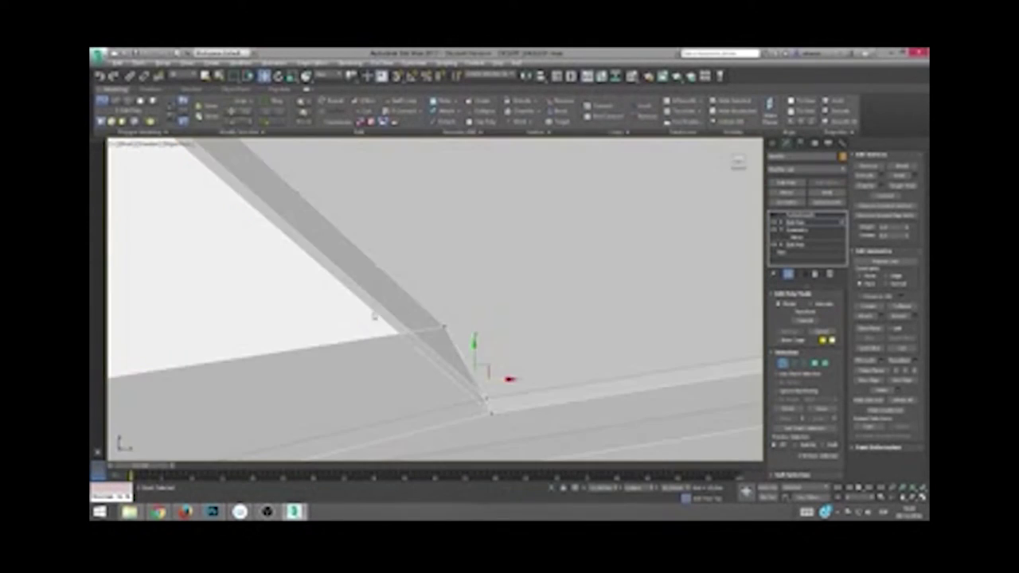
middle_drag(355, 391, 355, 364)
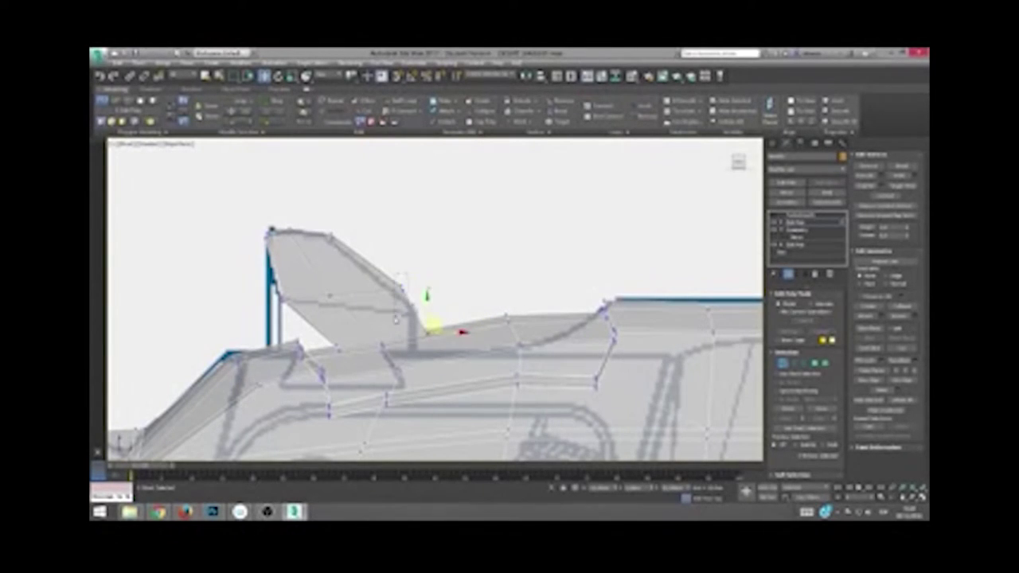
drag(430, 292, 453, 295)
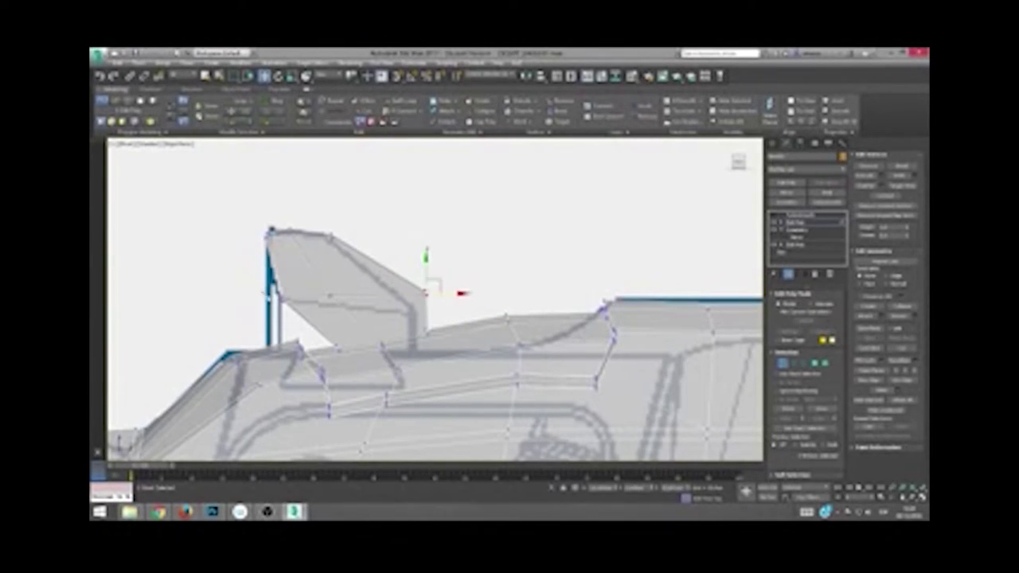
drag(331, 235, 387, 235)
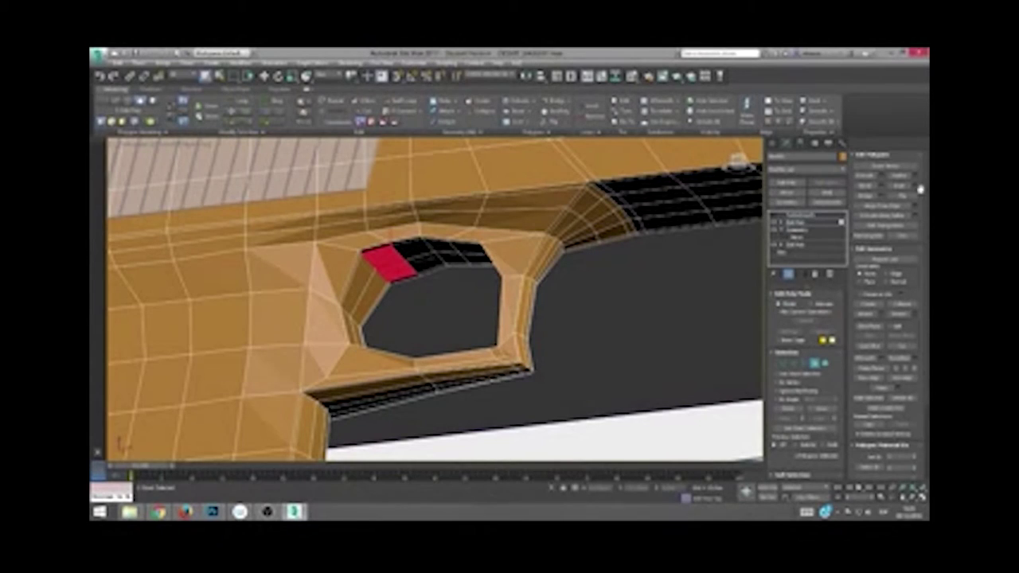
Step: Extrude the polygon across the trigger guard hole and stand the new strut upright
click(920, 189)
click(439, 329)
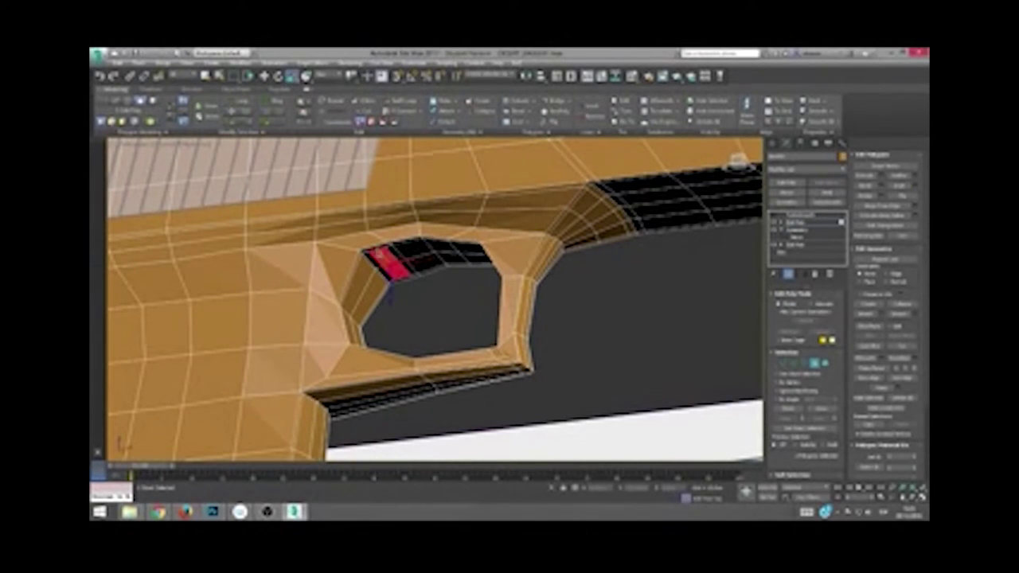
alt+middle_drag(446, 318, 464, 336)
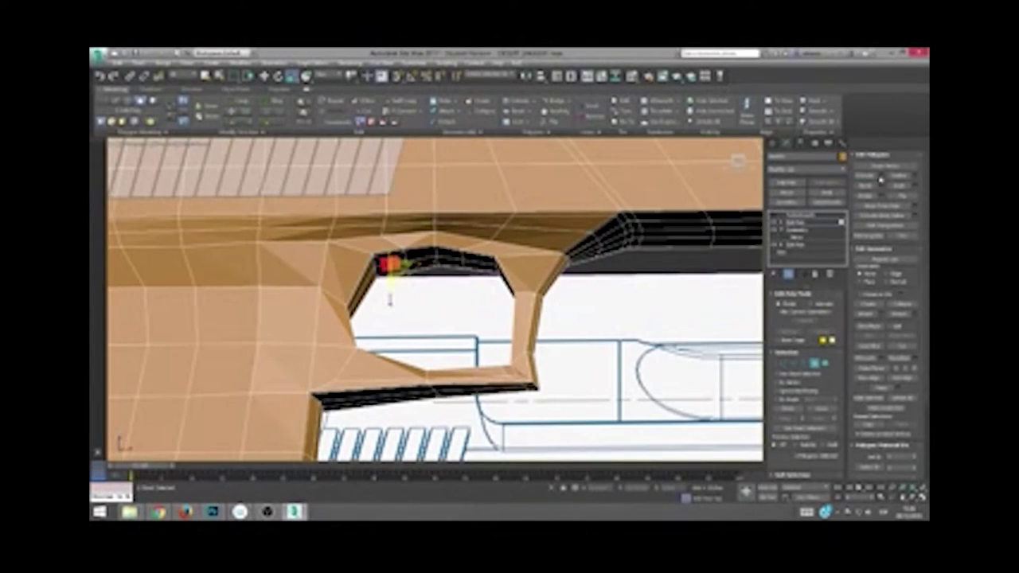
scroll(463, 335, up, 3)
alt+middle_drag(454, 286, 413, 309)
drag(495, 328, 447, 433)
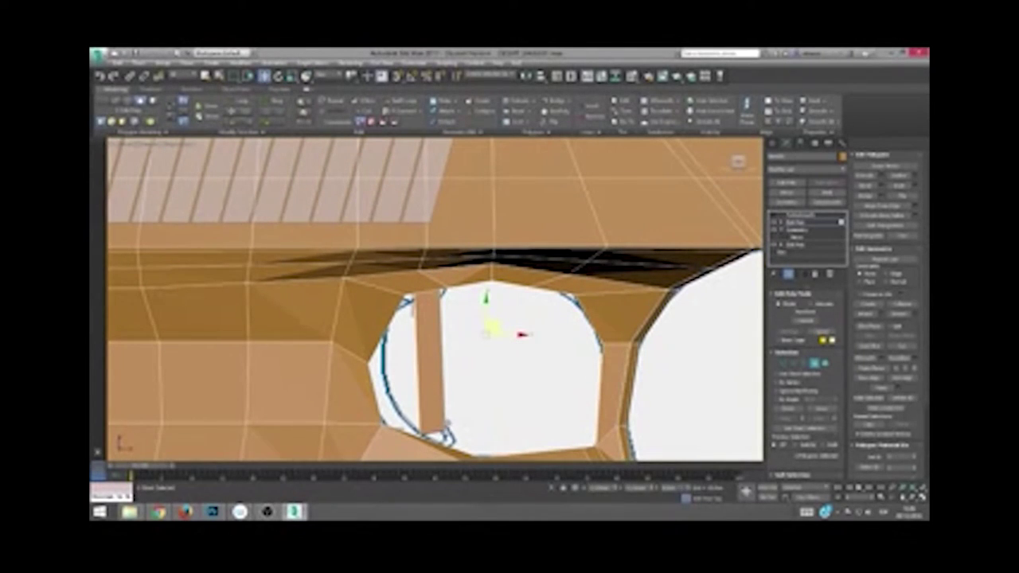
Step: In X-ray, lean the strut's upper vertex up to the frame edge along the reference
key(alt+x)
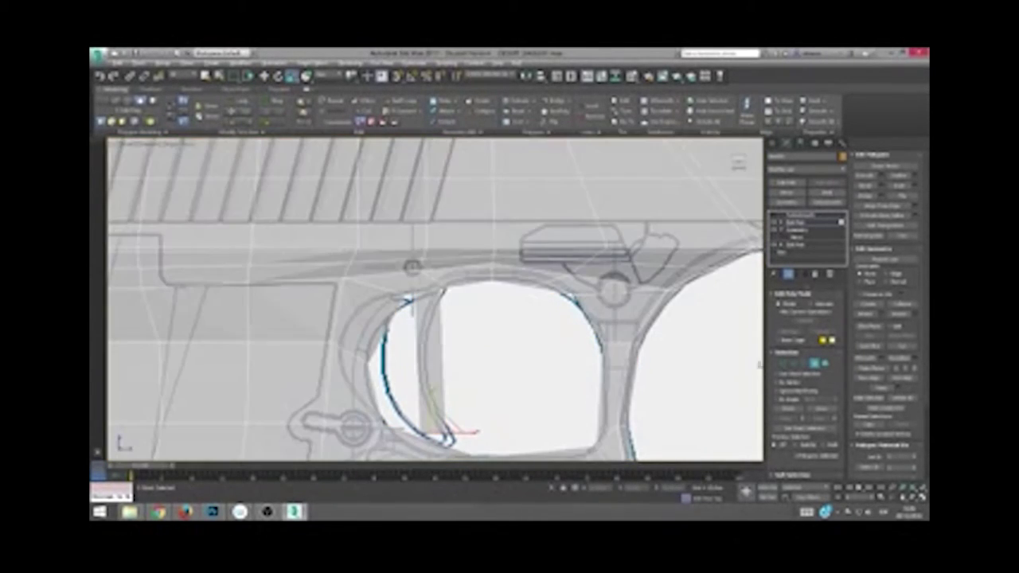
key(1)
click(412, 267)
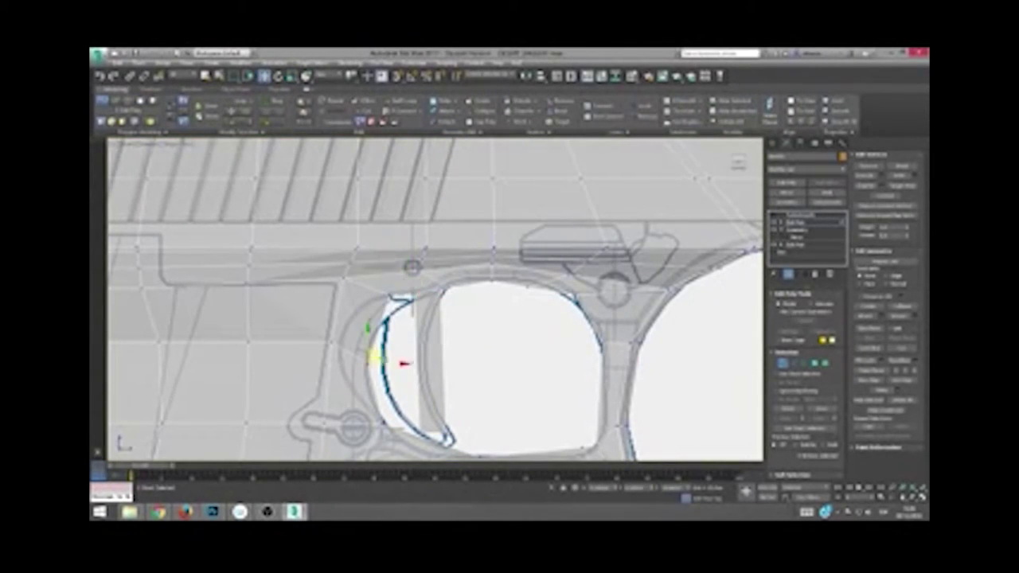
mouse_move(400, 357)
mouse_down()
mouse_move(462, 291)
mouse_move(470, 315)
mouse_up()
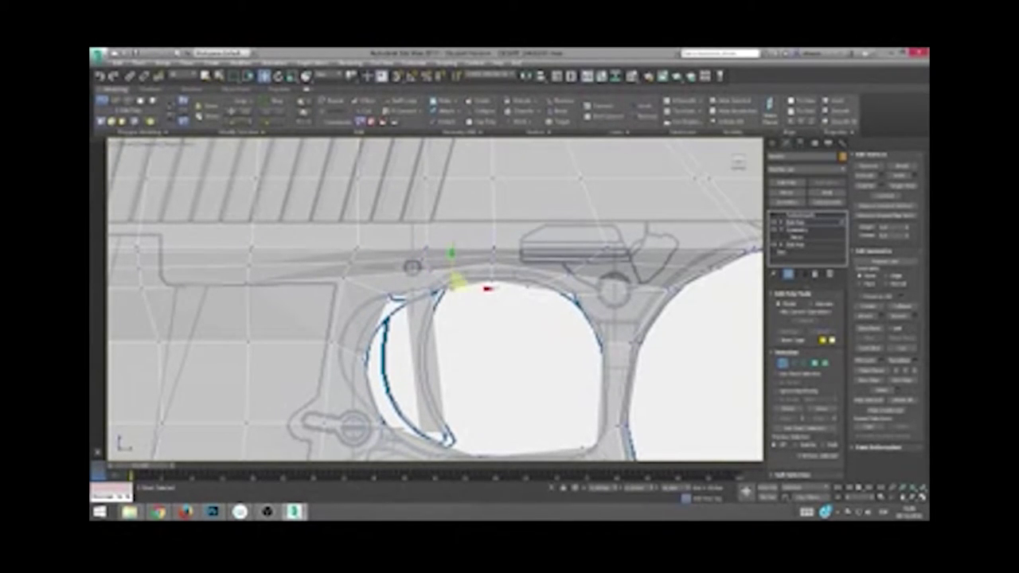
drag(452, 280, 423, 256)
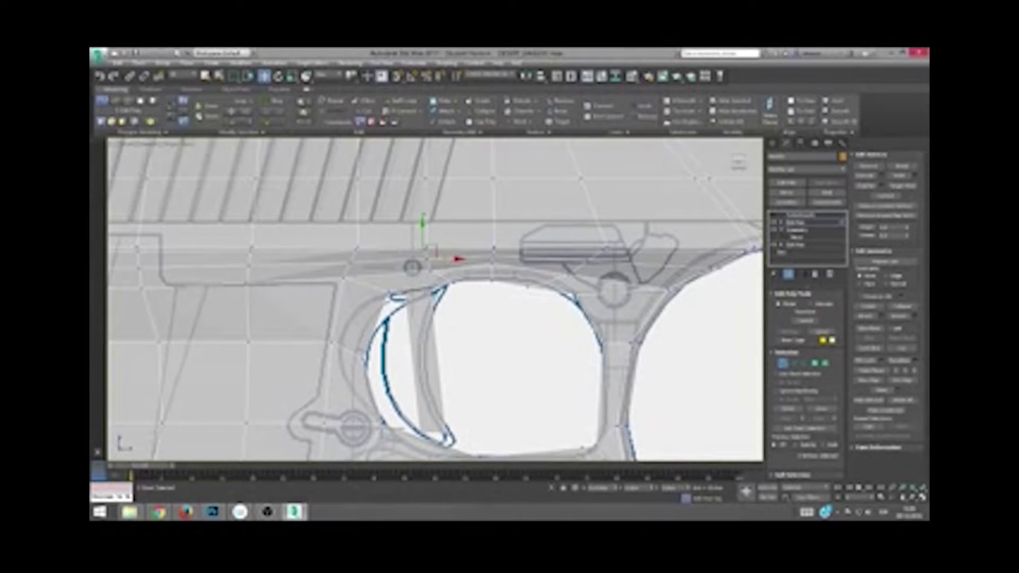
scroll(449, 326, down, 2)
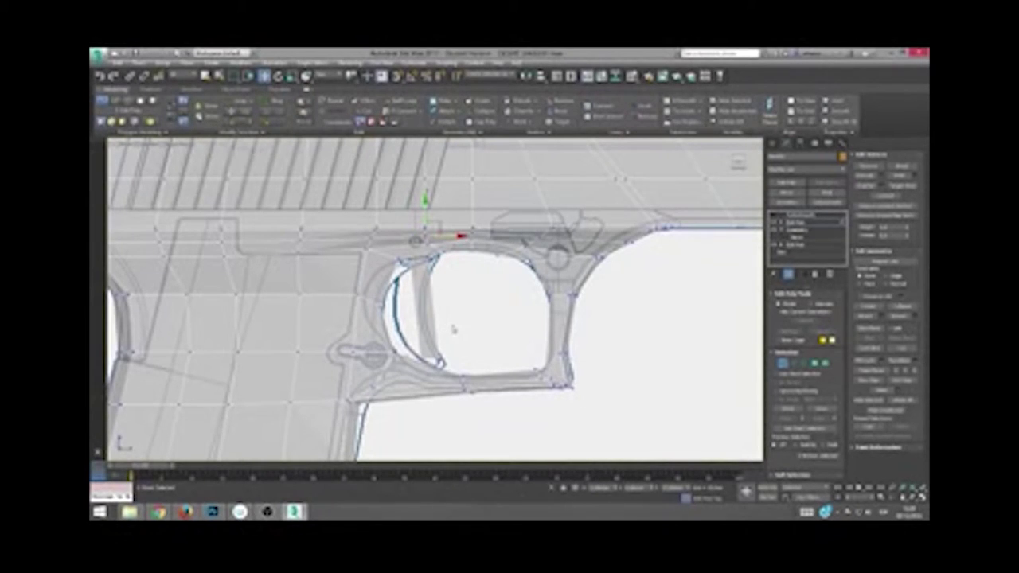
Step: Move the trigger-guard vertices down along the trigger outline, undoing the last move
scroll(450, 302, up, 3)
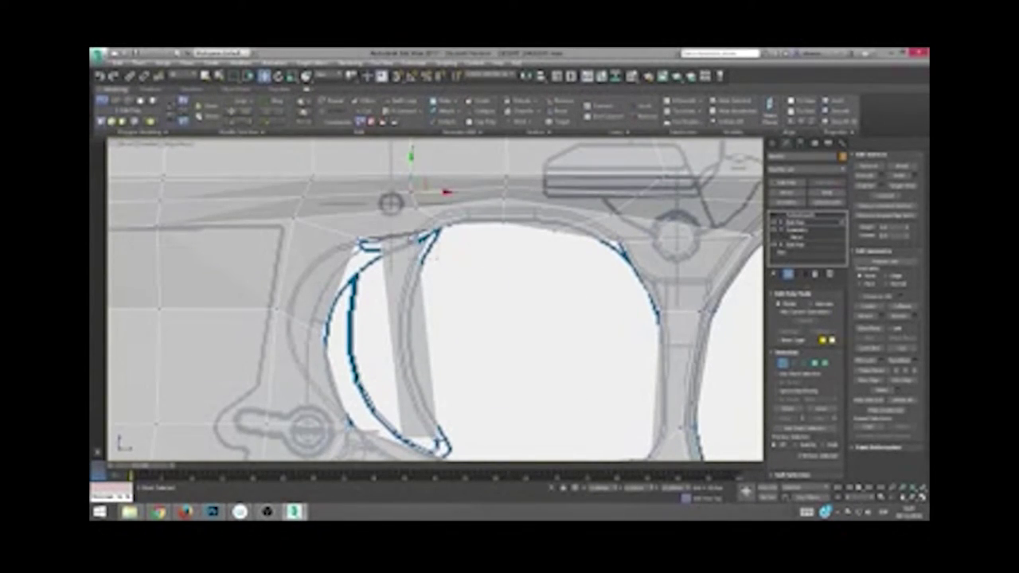
drag(411, 191, 362, 258)
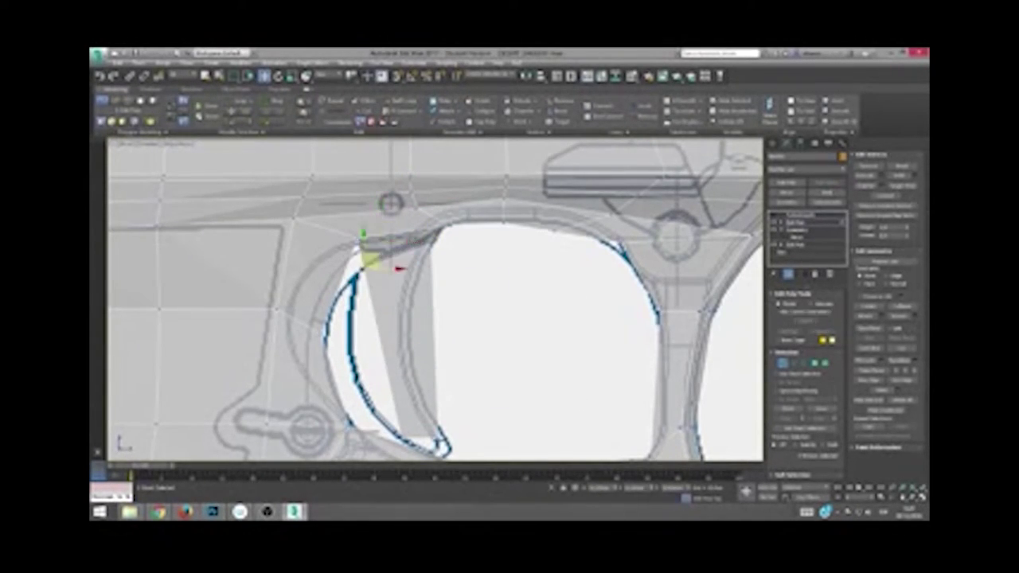
drag(368, 259, 409, 340)
middle_drag(530, 354, 530, 308)
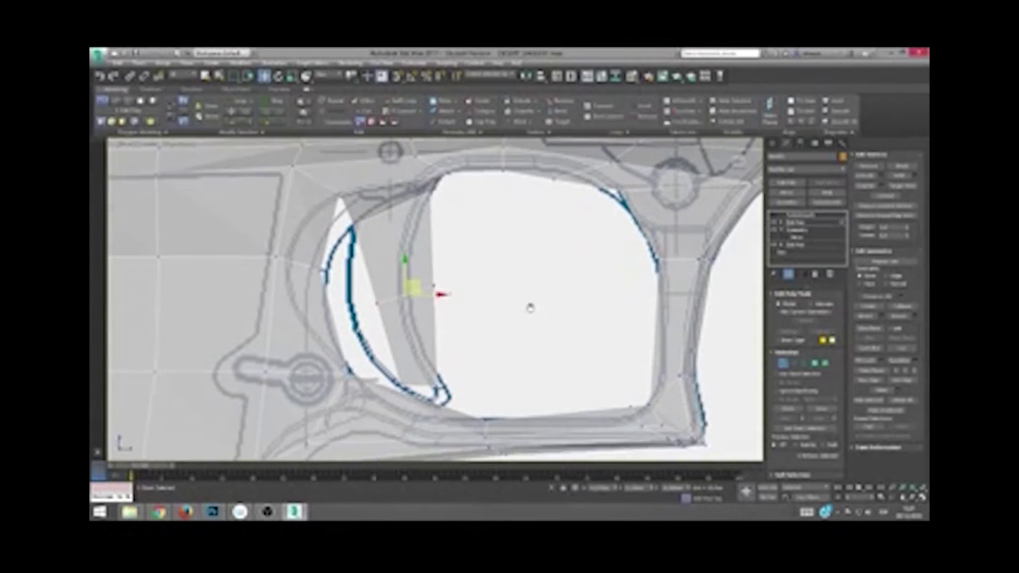
drag(410, 288, 414, 384)
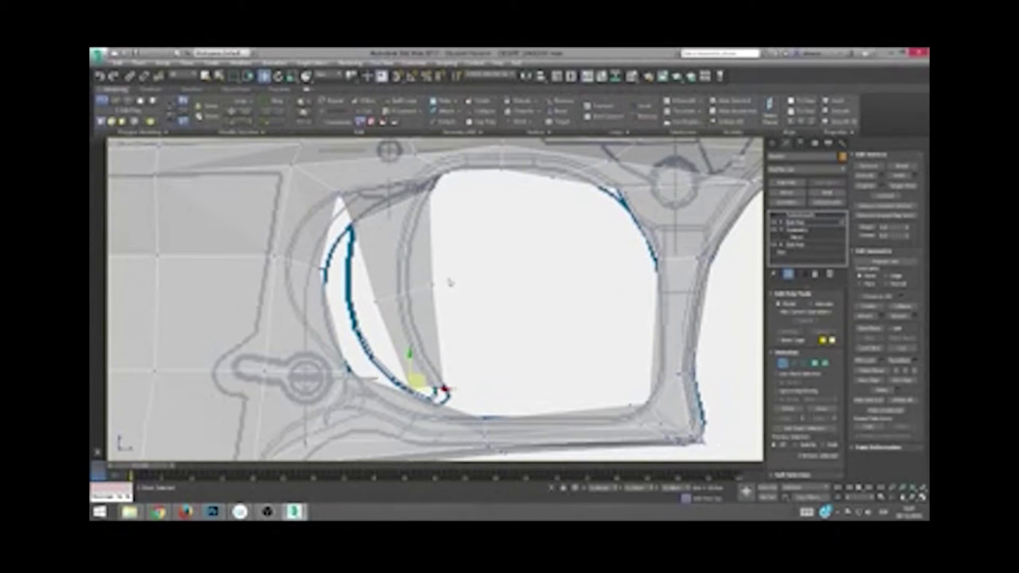
key(ctrl+z)
key(alt+c)
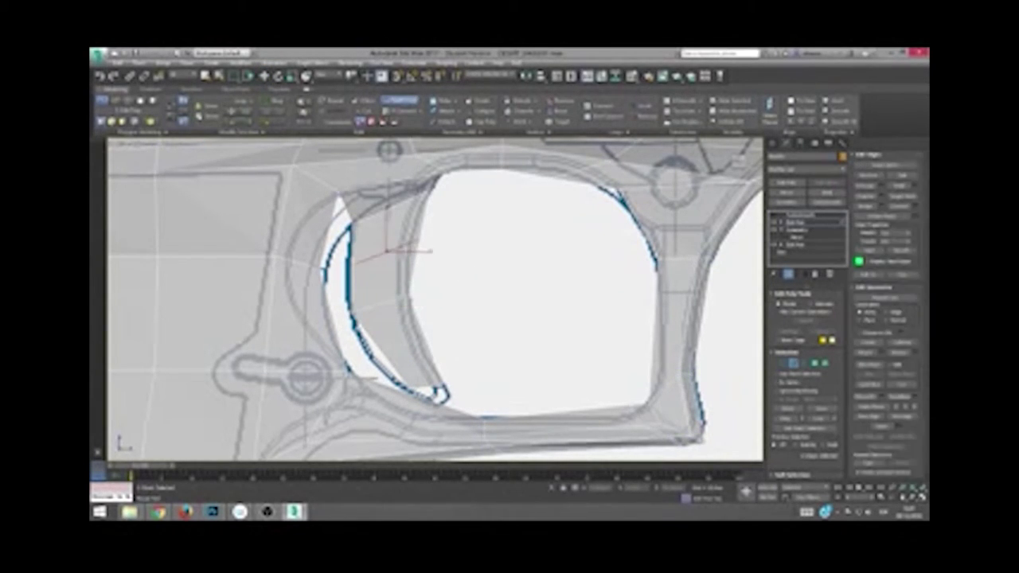
Step: Cut new edges into the mesh across the trigger guard
key(alt+c)
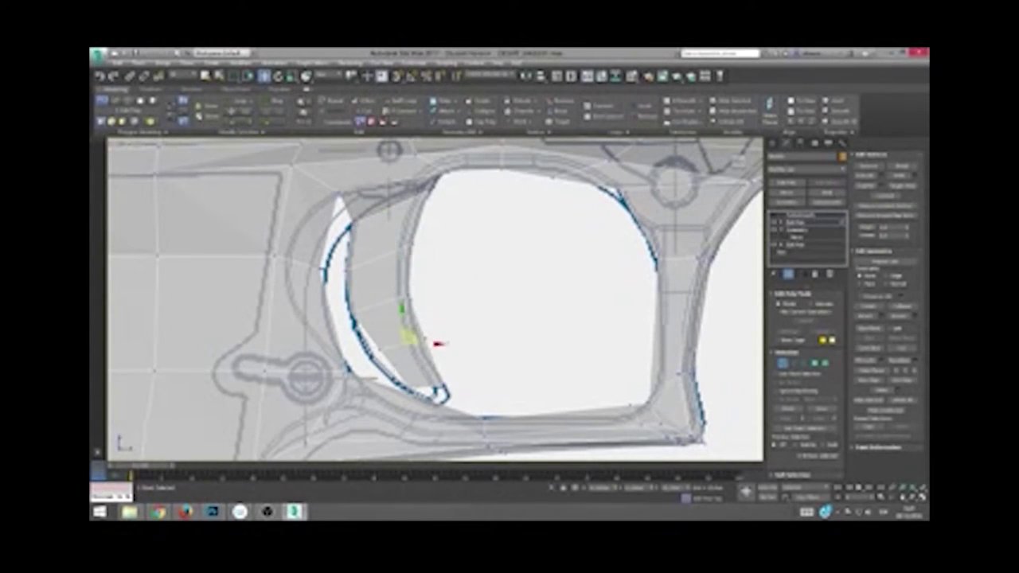
middle_drag(437, 344, 425, 336)
scroll(456, 274, up, 2)
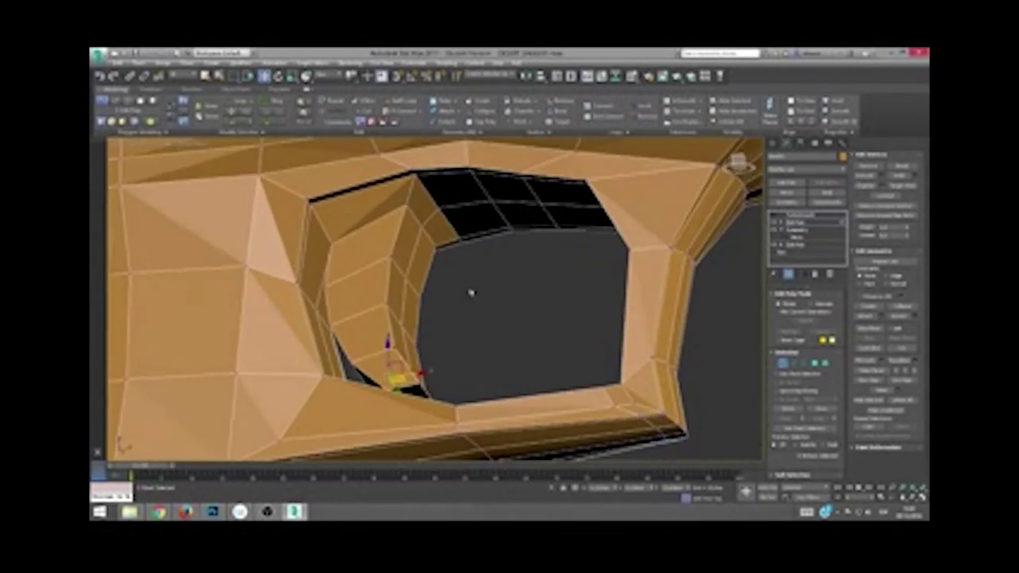
scroll(471, 292, up, 3)
scroll(454, 310, up, 5)
scroll(452, 304, down, 8)
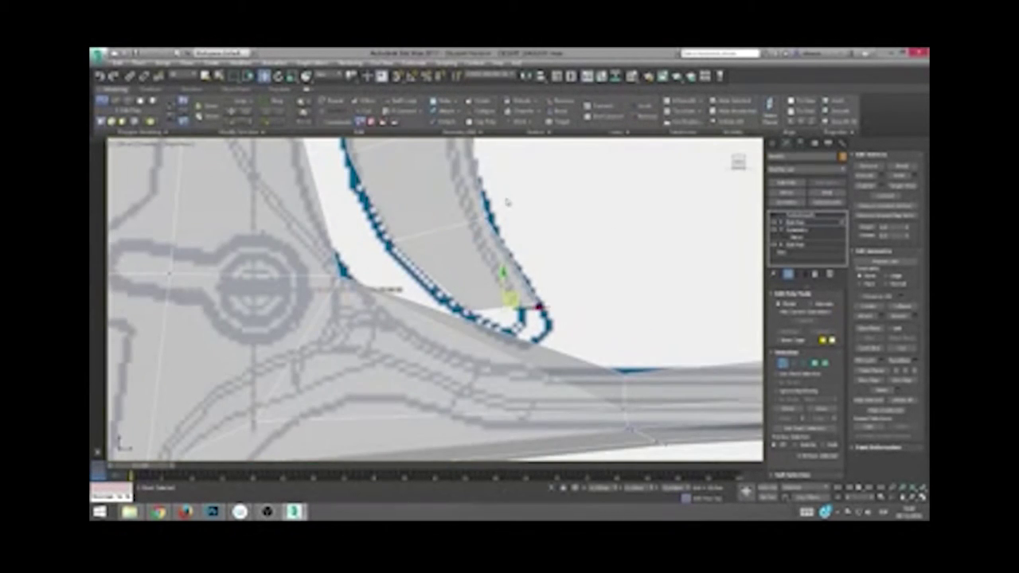
scroll(482, 191, up, 3)
scroll(483, 184, up, 3)
scroll(482, 186, down, 3)
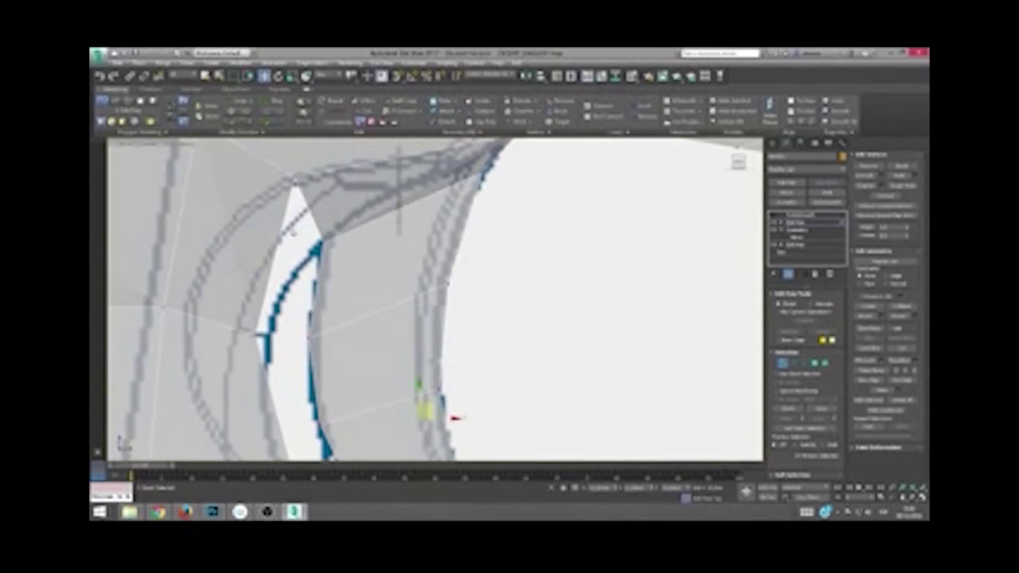
scroll(359, 258, down, 5)
Step: Scale the trigger-guard vertices and check the rounded hole with TurboSmooth
key(r)
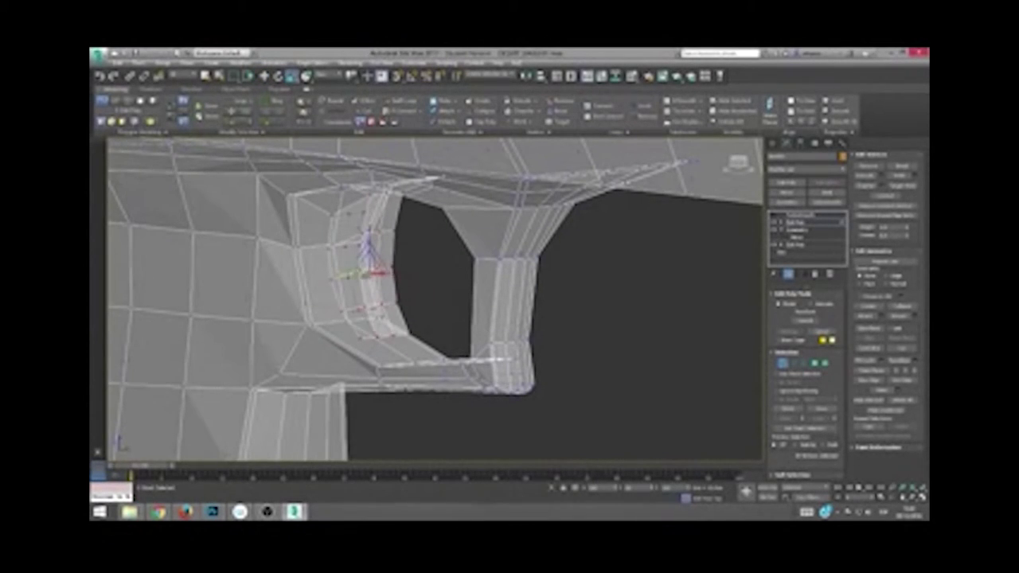
alt+middle_drag(360, 258, 368, 209)
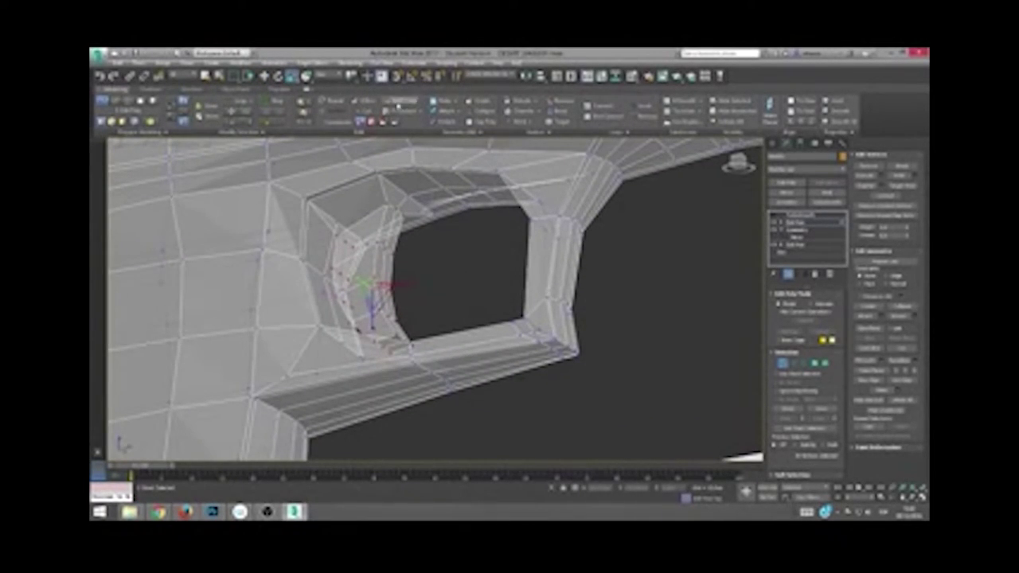
click(776, 218)
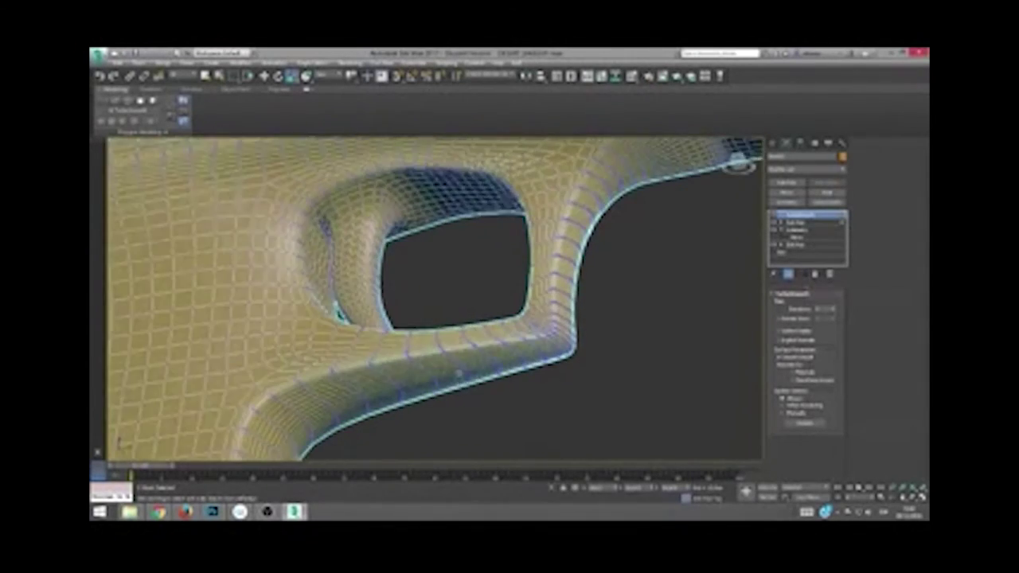
scroll(458, 373, down, 2)
scroll(458, 372, down, 5)
scroll(458, 372, down, 4)
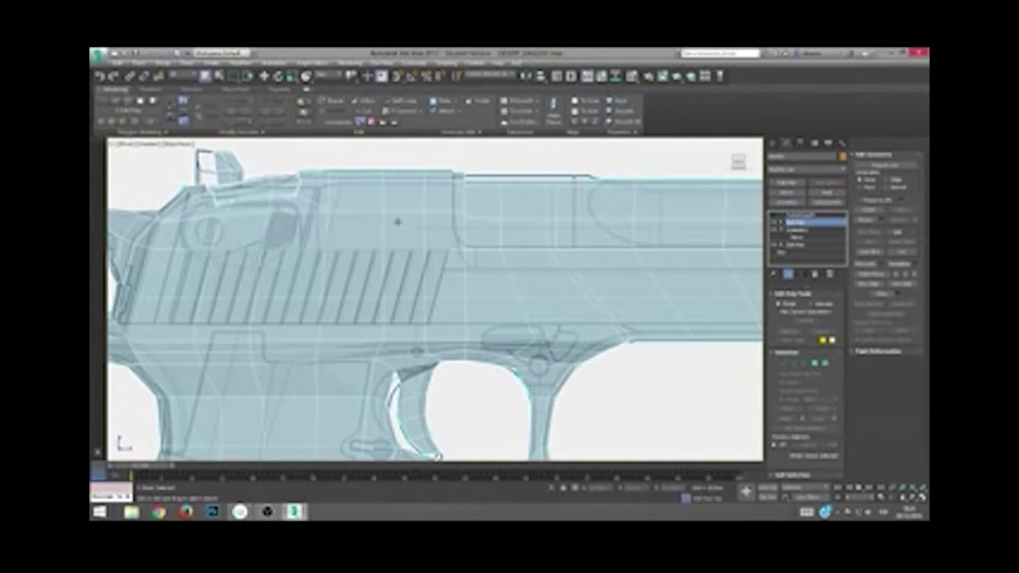
scroll(397, 220, down, 2)
scroll(371, 227, down, 2)
scroll(280, 291, down, 2)
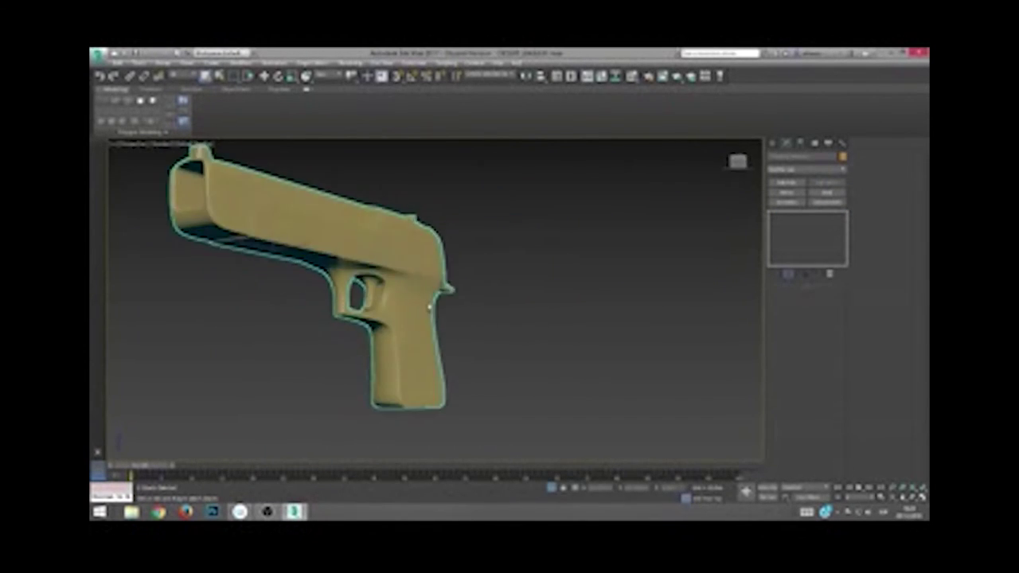
Step: Return to the base mesh and show edged faces over the shaded pistol with F4
mouse_move(429, 308)
alt+middle_down()
mouse_move(518, 329)
mouse_move(555, 319)
mouse_move(539, 303)
mouse_move(555, 323)
alt+middle_up()
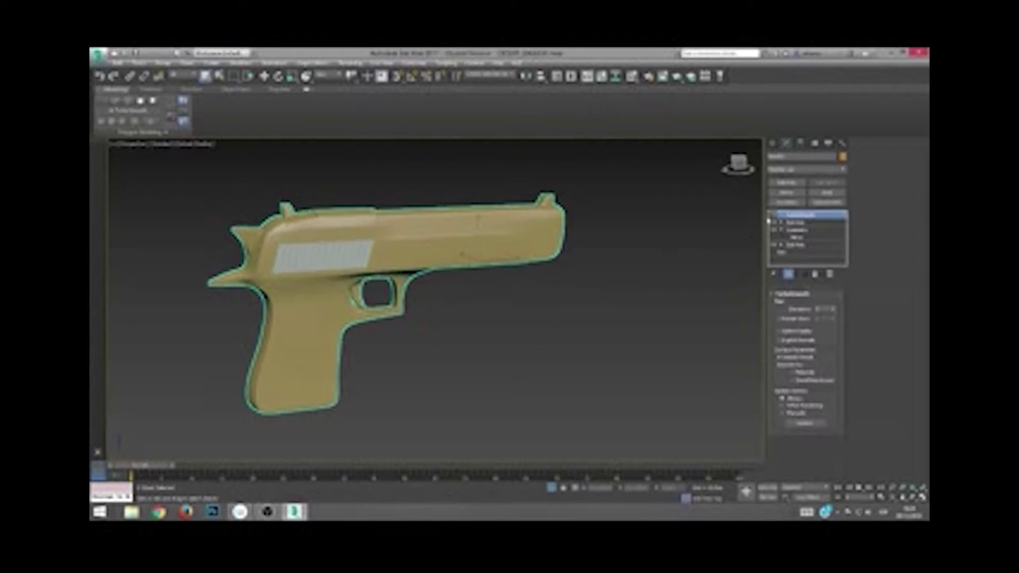
click(794, 223)
alt+middle_drag(458, 401, 591, 382)
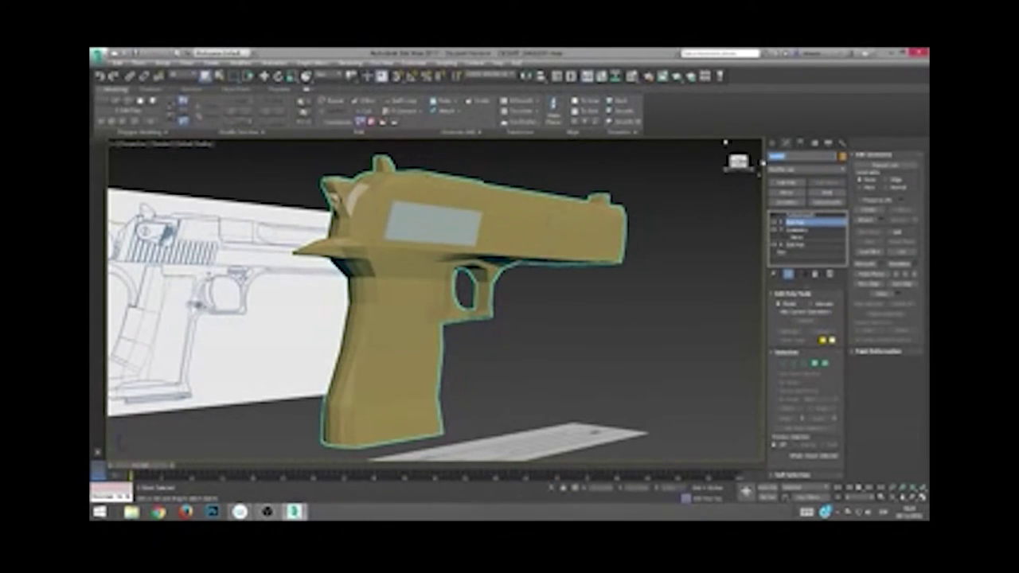
key(F4)
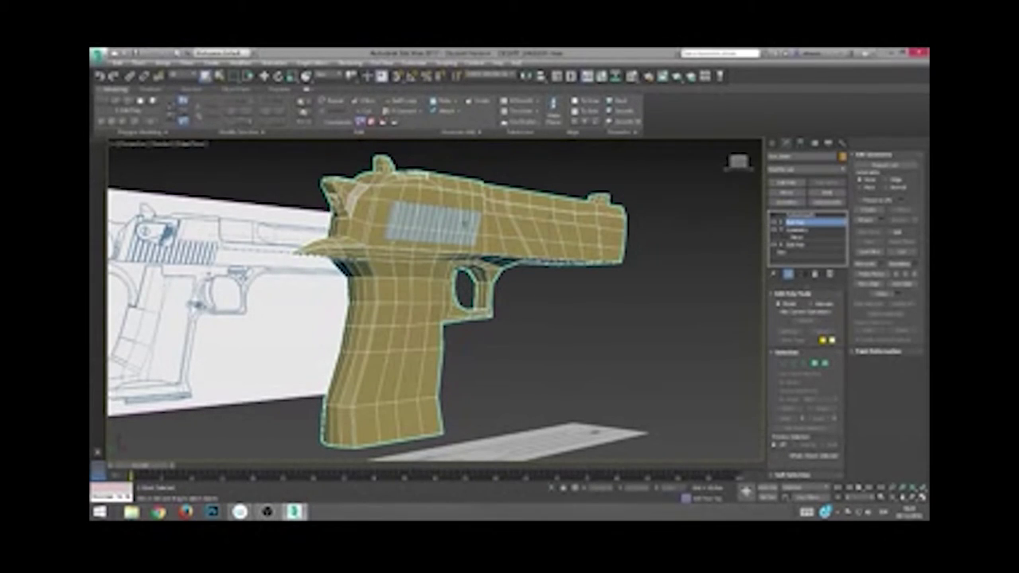
Step: Collapse the modifier stack into one smoothed mesh and bring up the Save As options
key(ctrl+d)
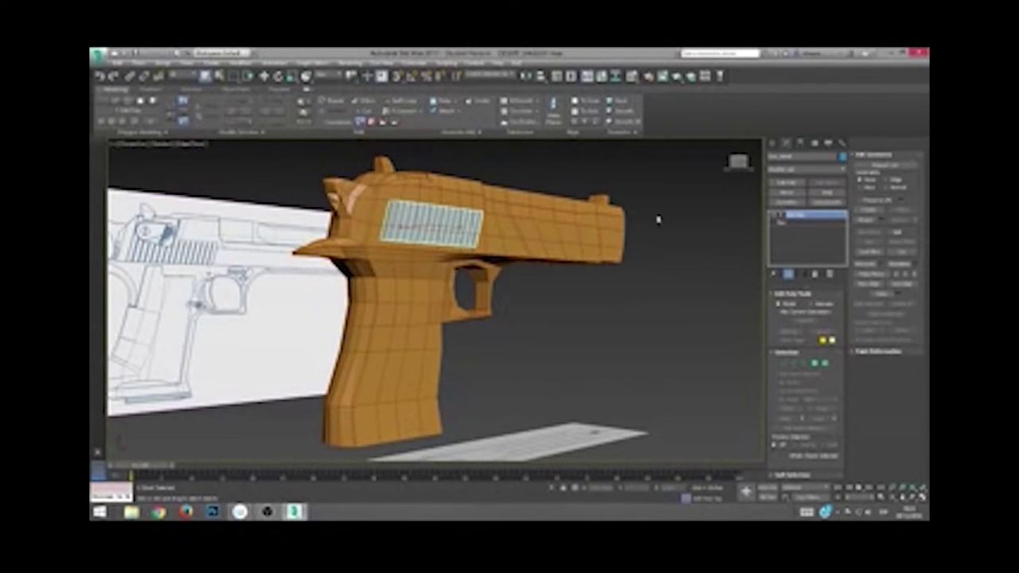
click(621, 227)
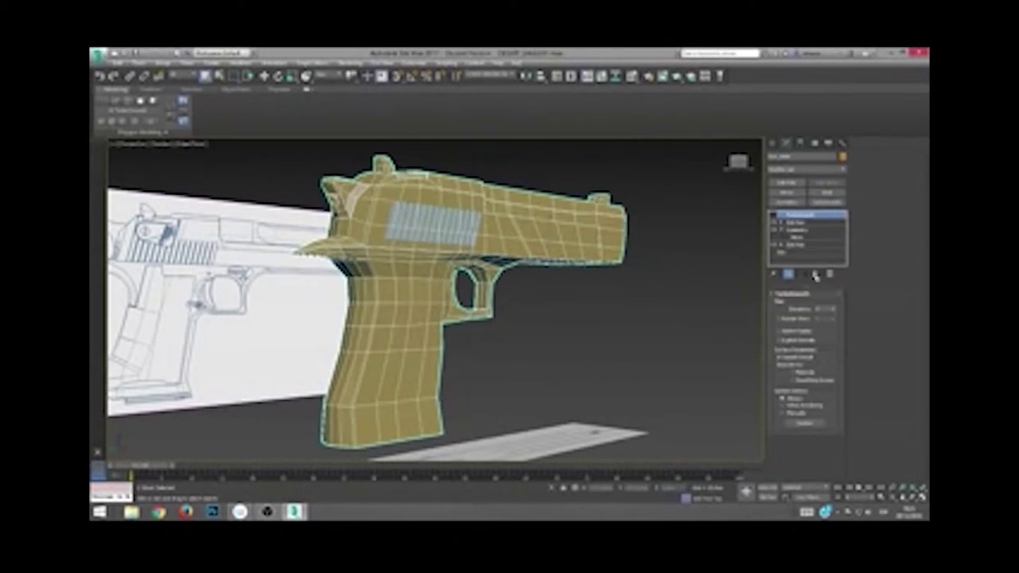
right_click(805, 217)
click(98, 54)
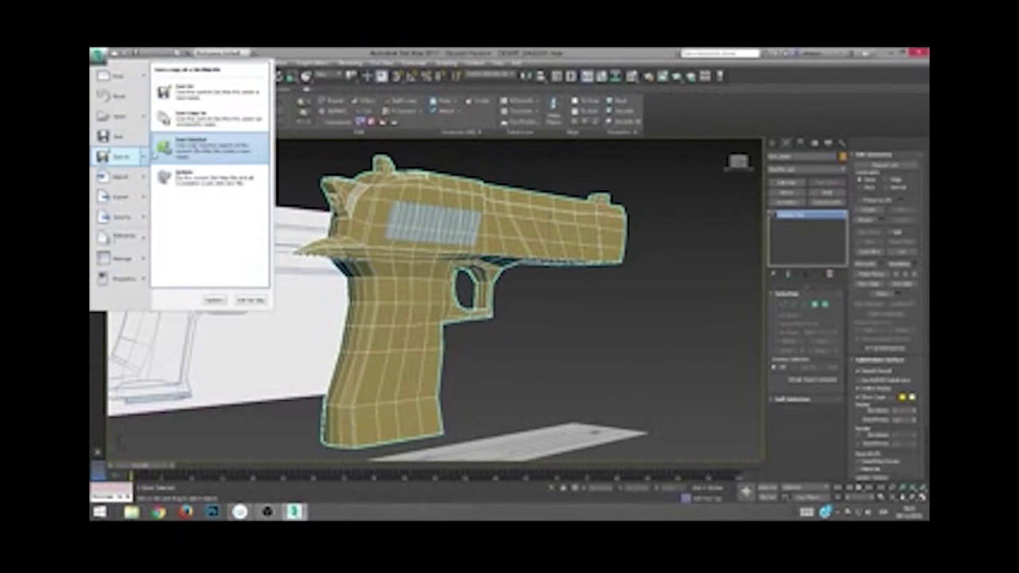
Step: Save only the selected pistol into the 3ds Max project folder
click(183, 141)
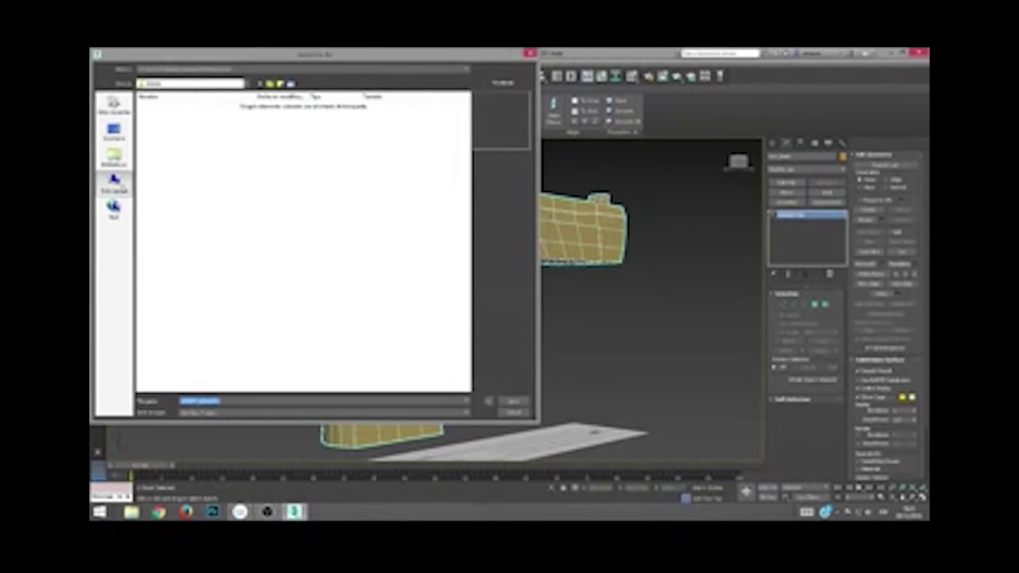
double_click(213, 172)
scroll(213, 173, down, 3)
double_click(210, 253)
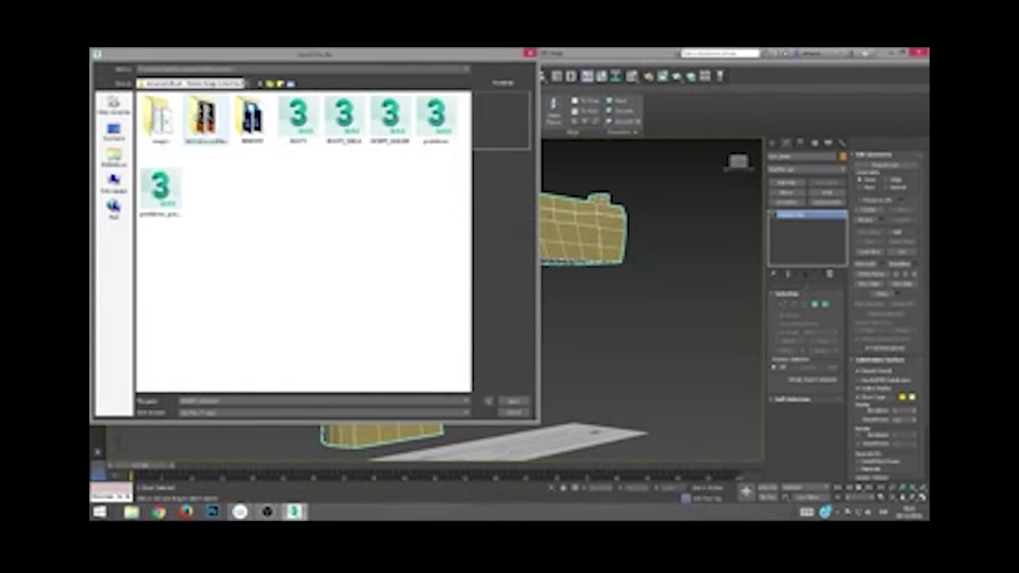
click(514, 400)
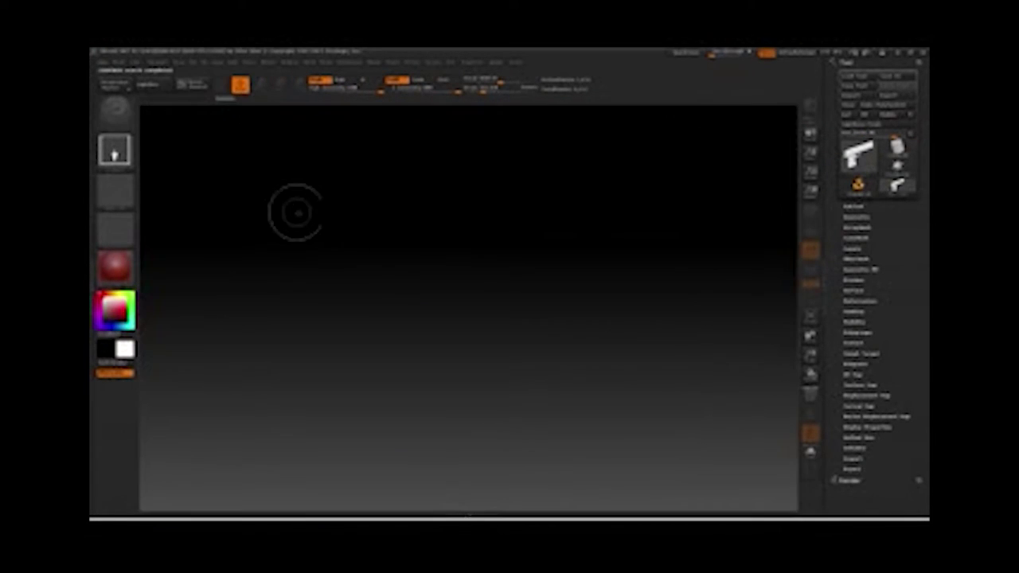
Step: Draw the imported pistol in edit mode with a plain white material and smooth preview
drag(458, 307, 459, 363)
key(t)
key(f)
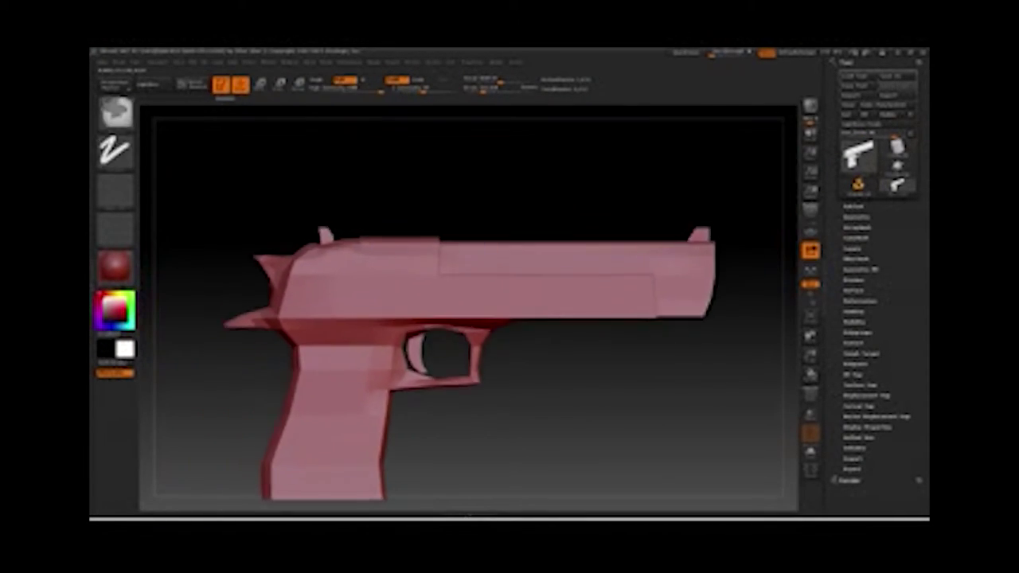
alt+drag(562, 353, 549, 317)
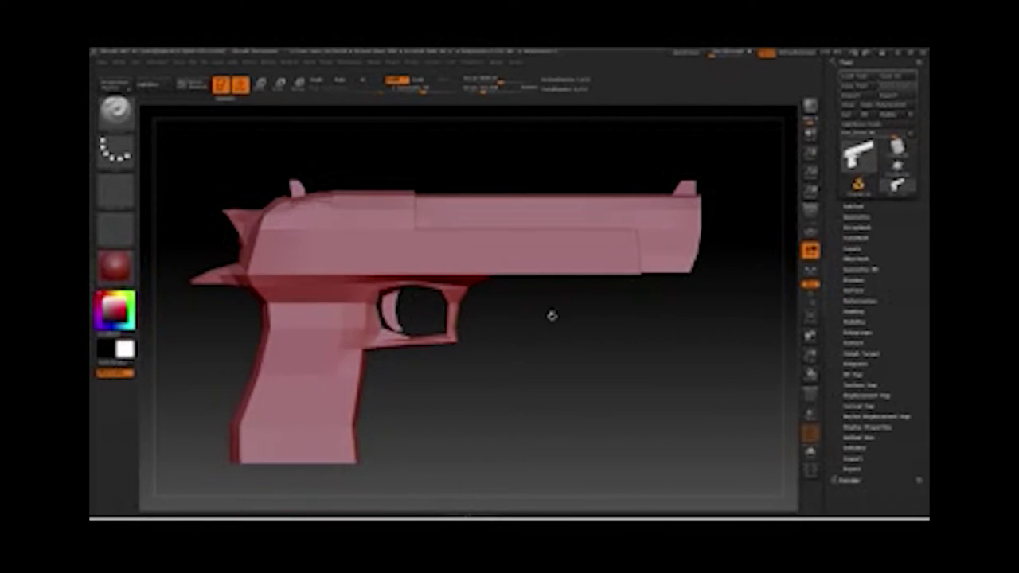
key(shift+f)
click(116, 267)
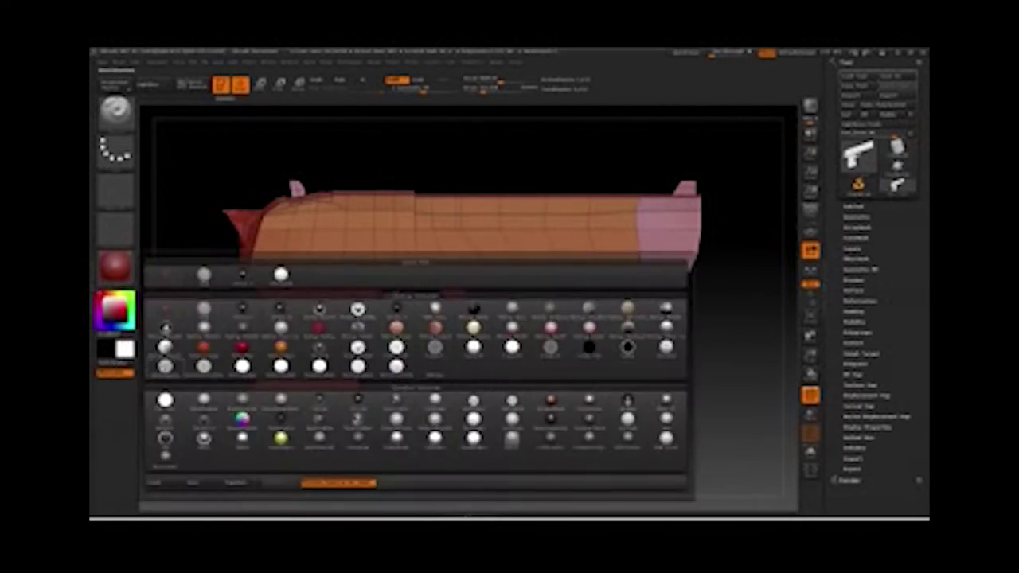
click(520, 343)
key(shift+f)
key(d)
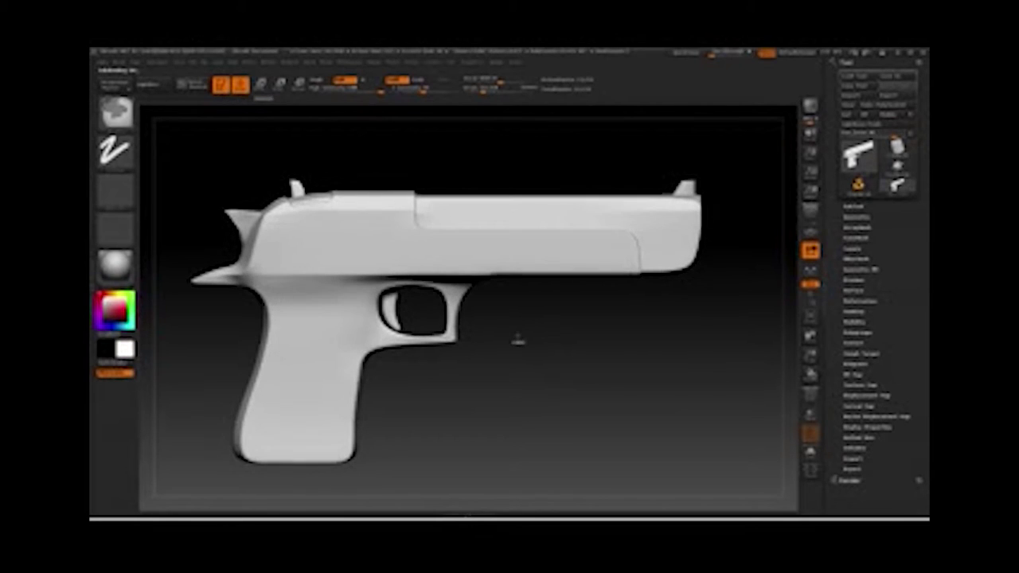
shift+drag(523, 332, 514, 347)
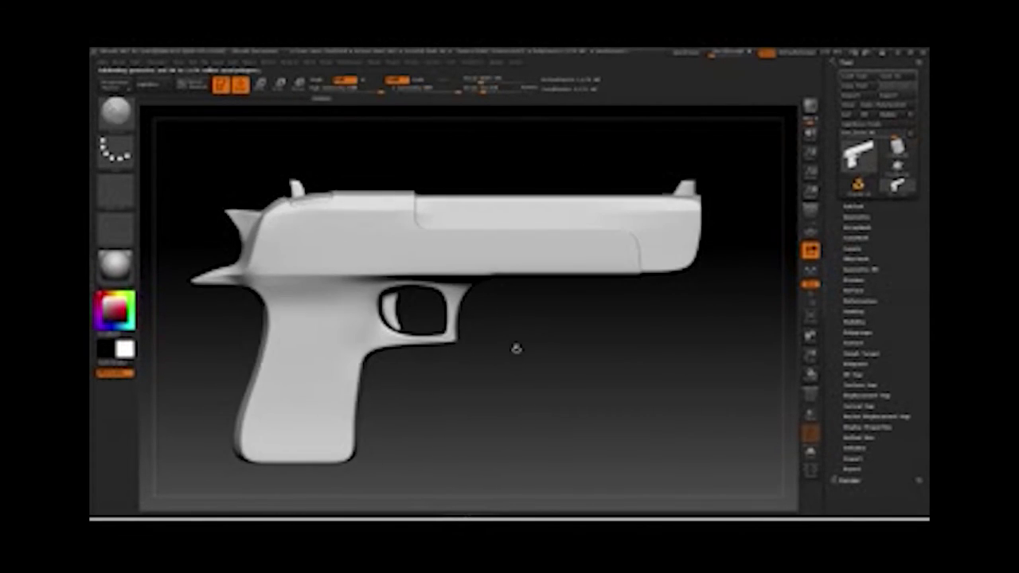
Step: Open the tool's Deformation settings and frame the pistol centred at a smaller size
click(179, 62)
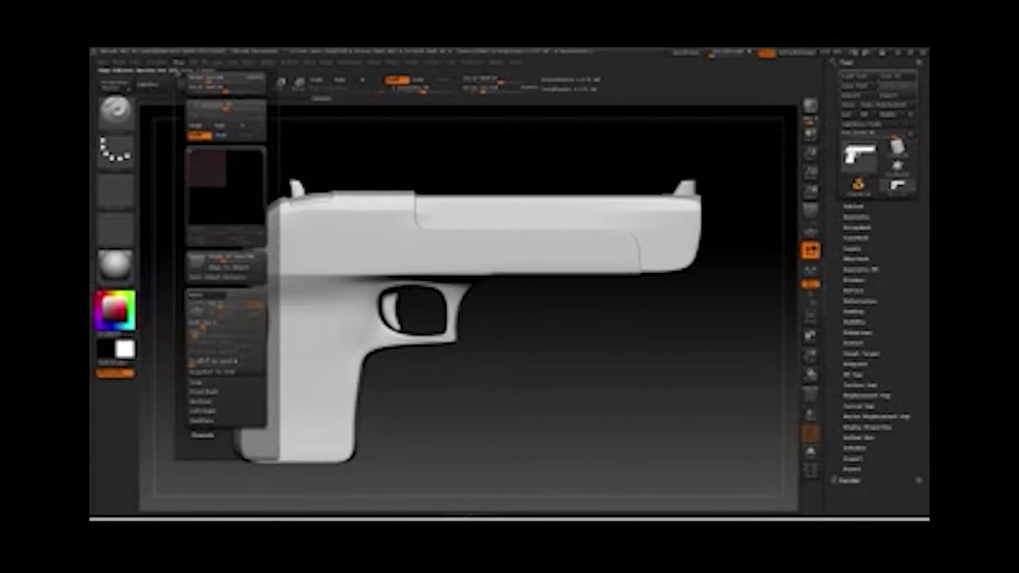
click(810, 231)
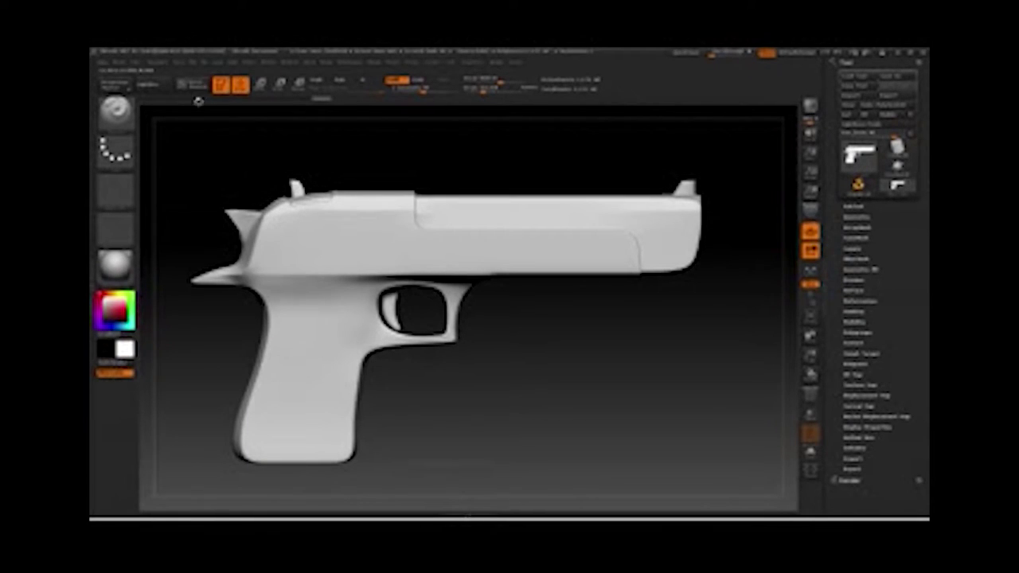
scroll(858, 176, down, 3)
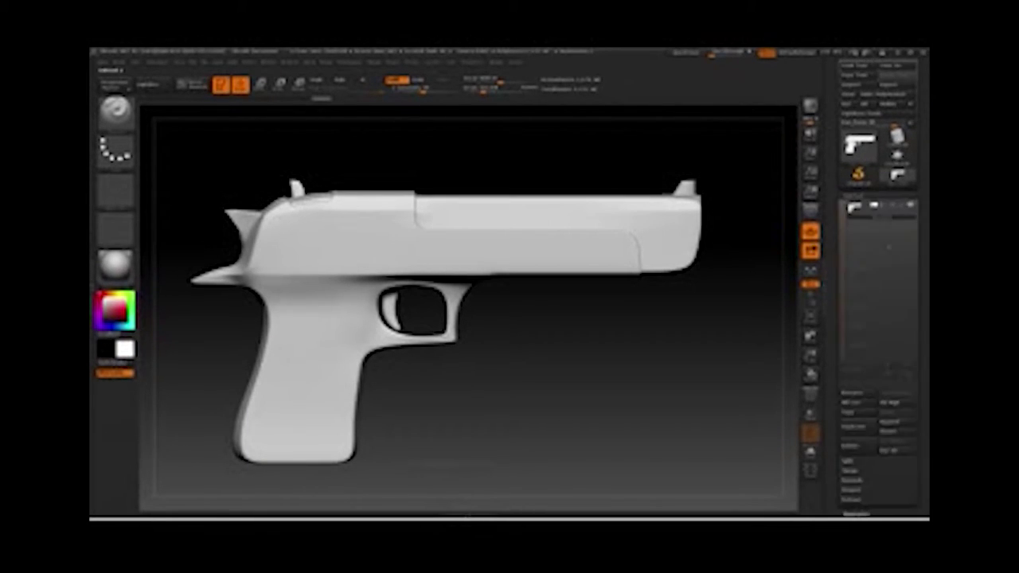
click(858, 176)
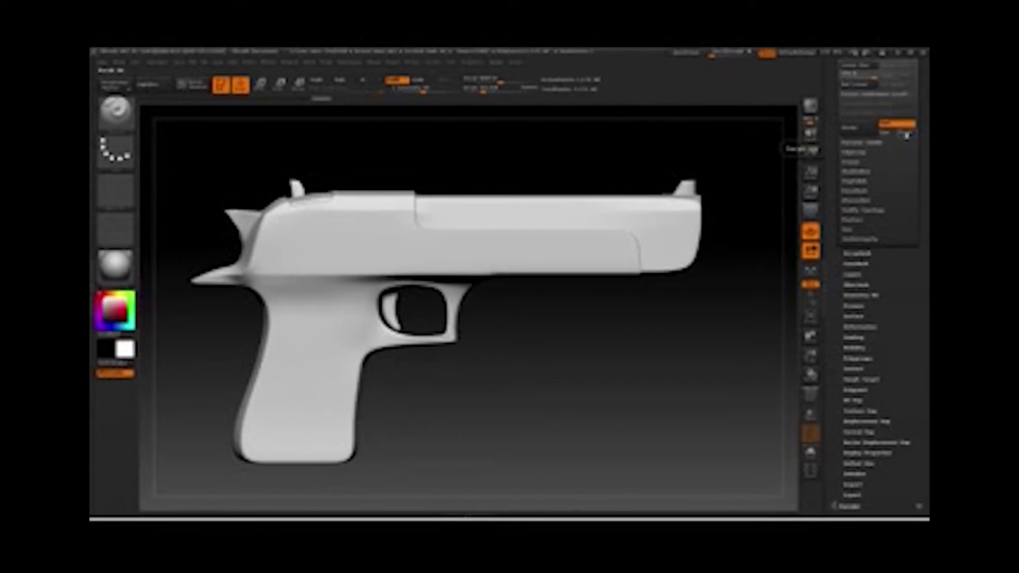
click(867, 213)
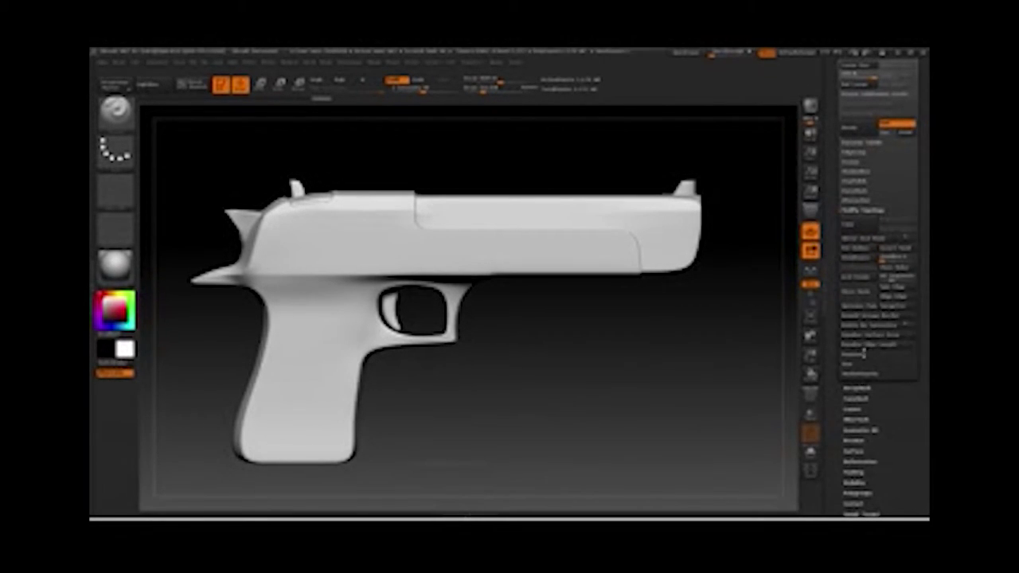
click(877, 339)
scroll(905, 245, down, 1)
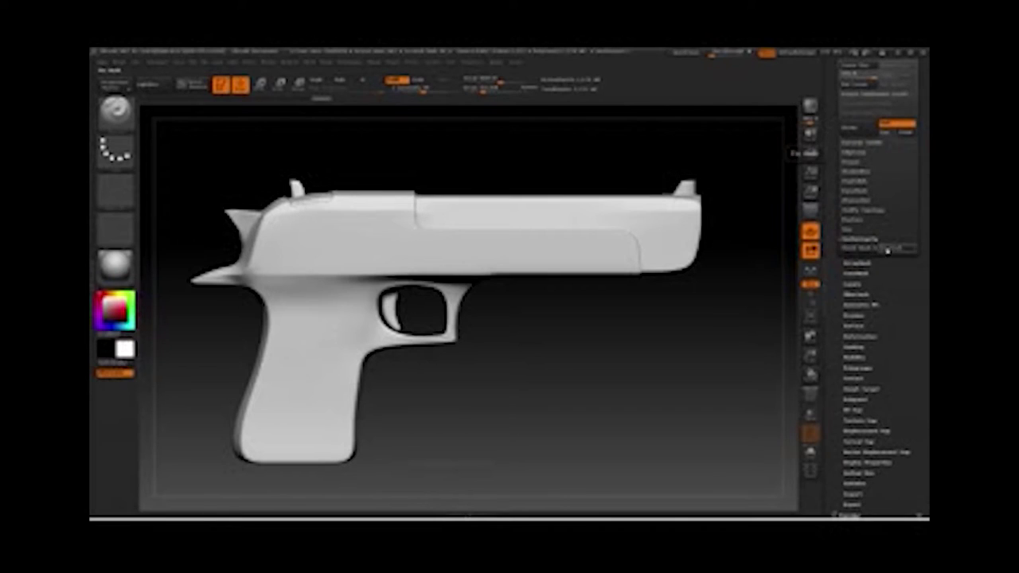
scroll(899, 318, down, 5)
scroll(895, 307, up, 3)
scroll(894, 306, up, 2)
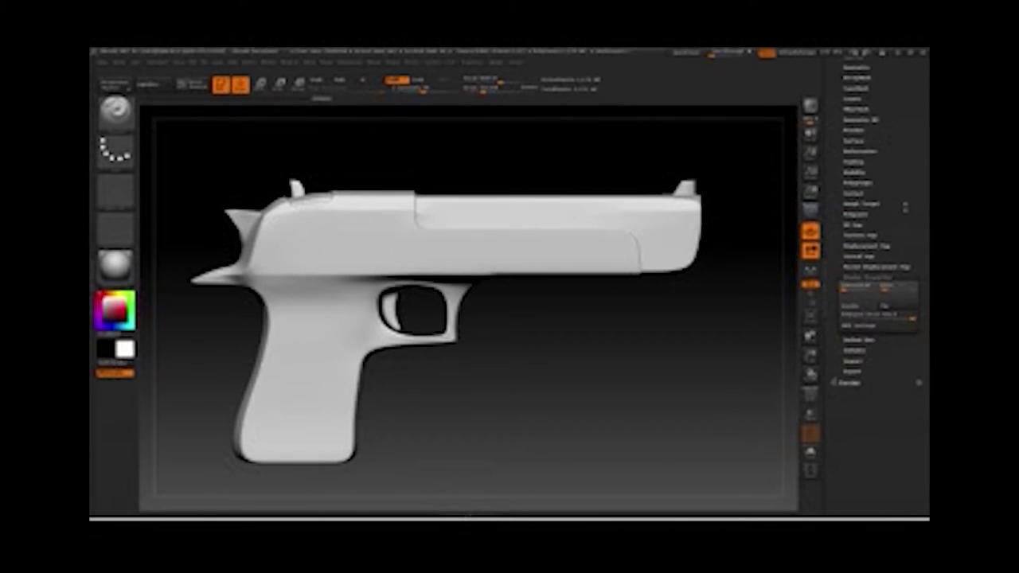
scroll(875, 239, up, 3)
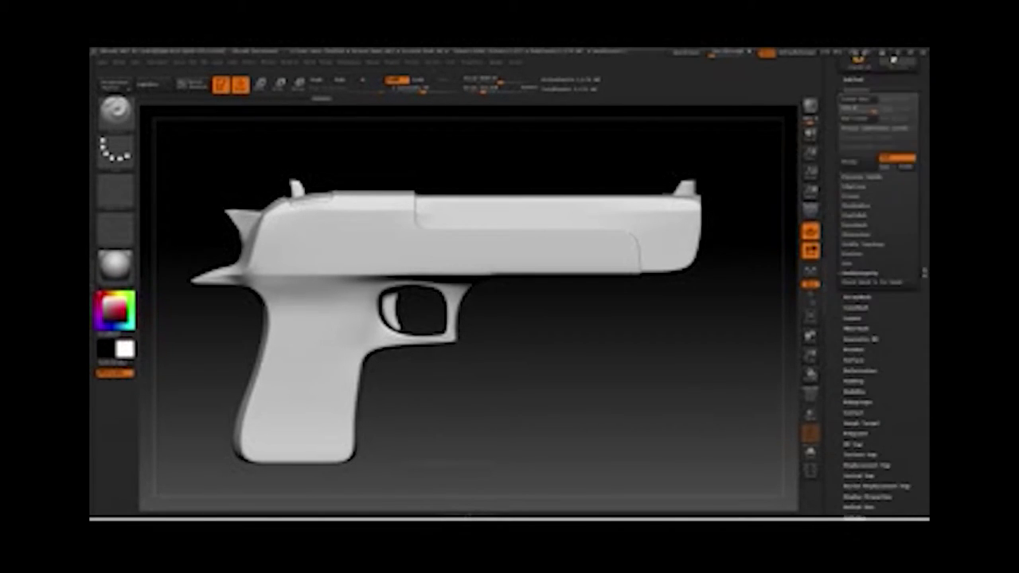
click(876, 181)
key(f)
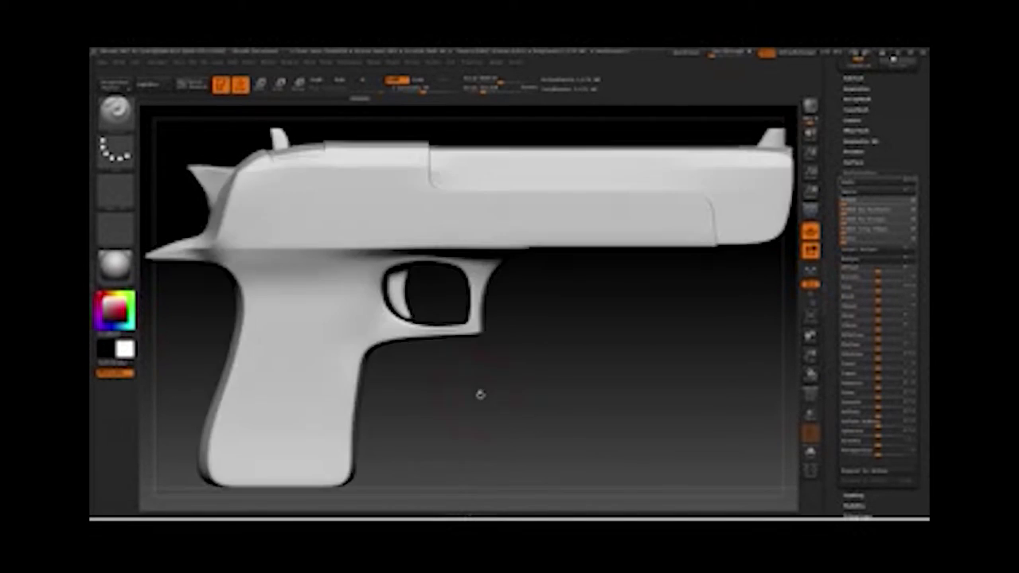
alt+right_drag(478, 393, 482, 329)
Step: Import the pistol blueprint image from the TUTORIALS images folder as a texture
click(180, 62)
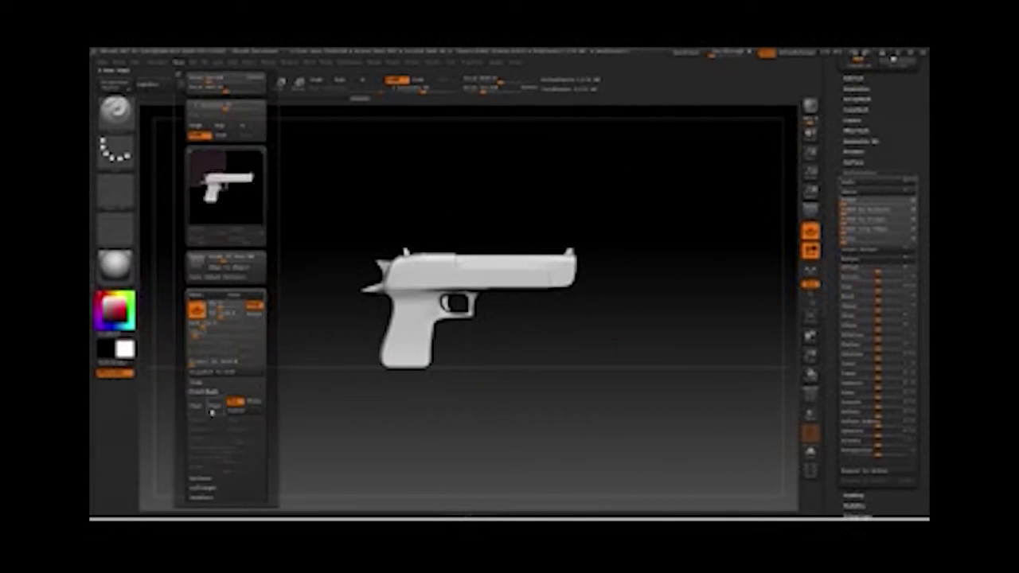
click(195, 408)
click(213, 499)
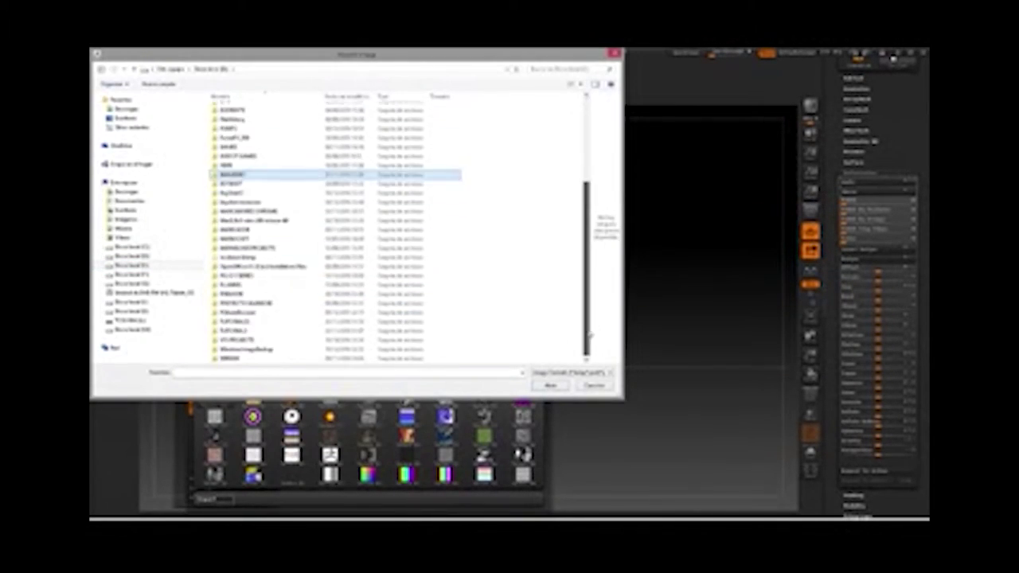
double_click(239, 170)
double_click(230, 100)
click(374, 176)
click(549, 385)
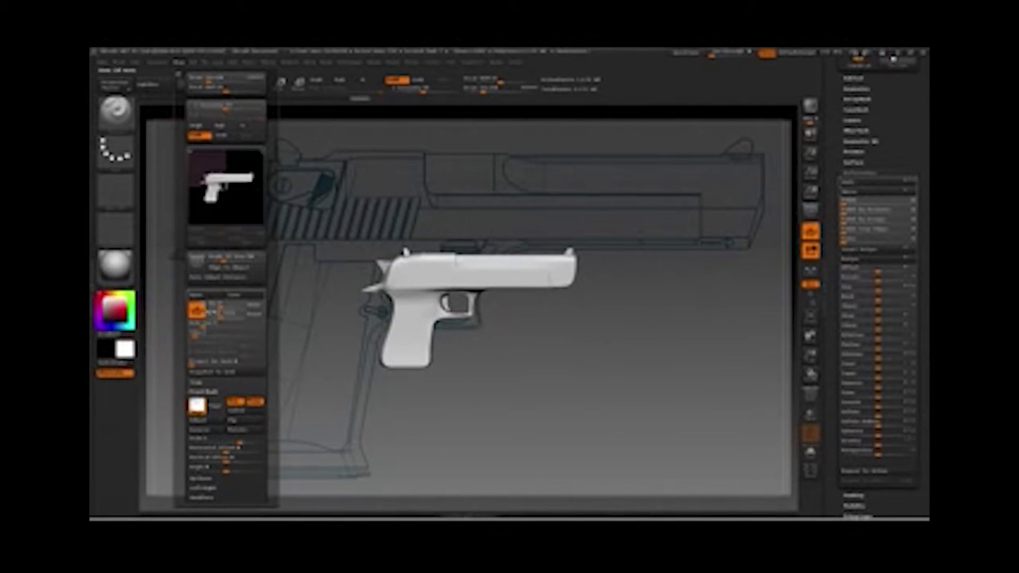
click(211, 438)
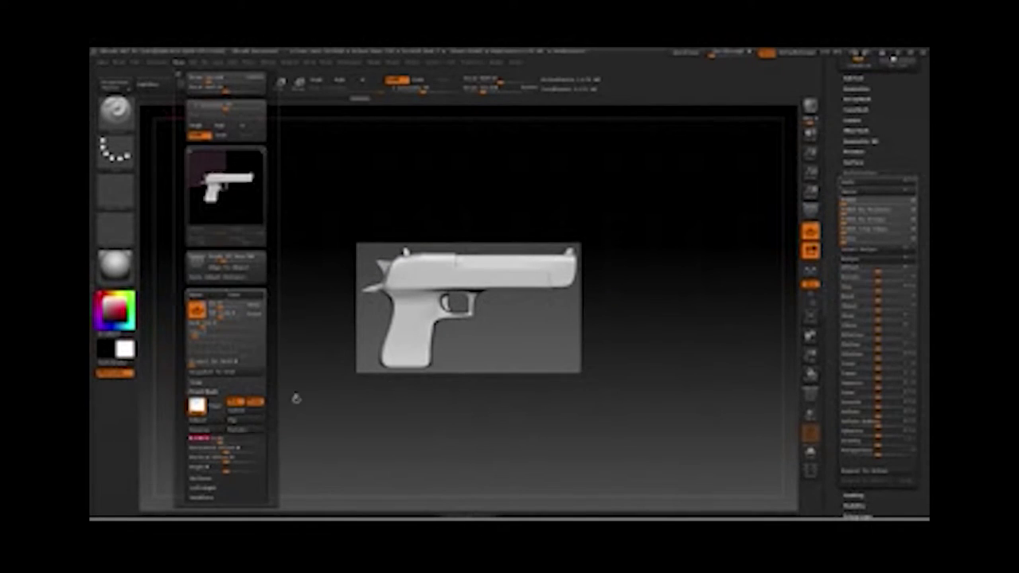
Step: Enlarge the reference plane to fill the canvas and show it behind the pistol
key(t)
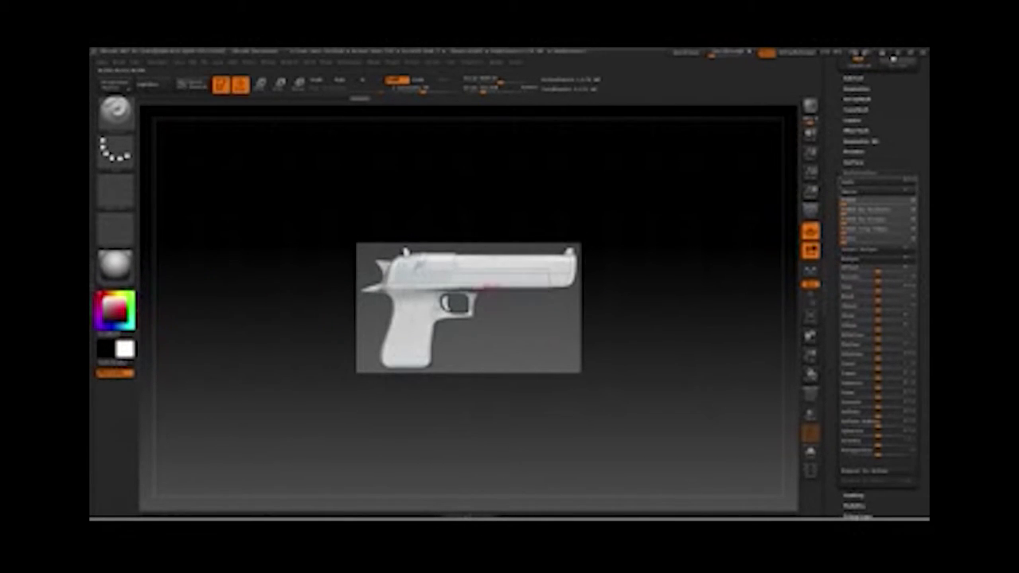
key(f)
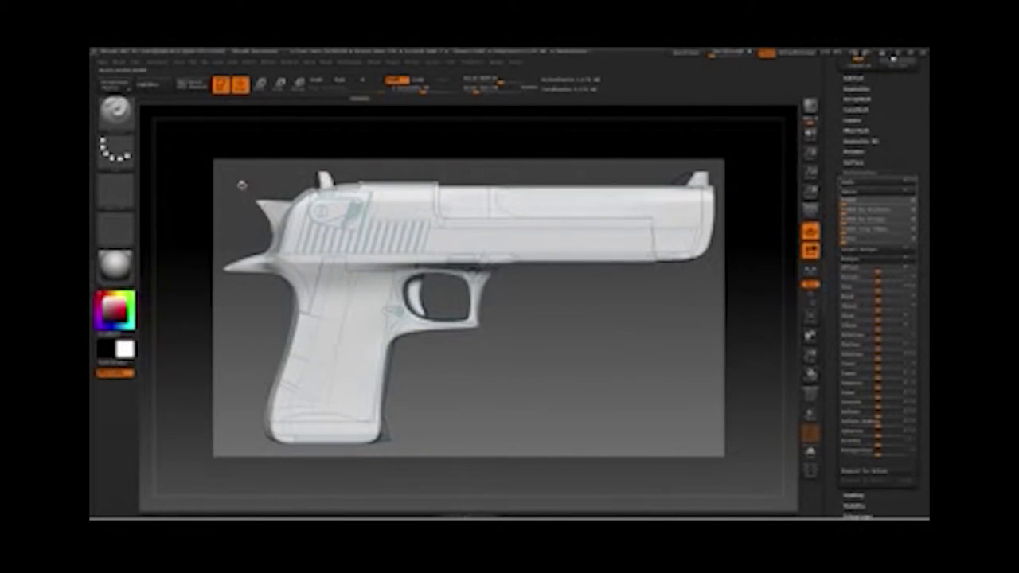
click(176, 64)
click(227, 315)
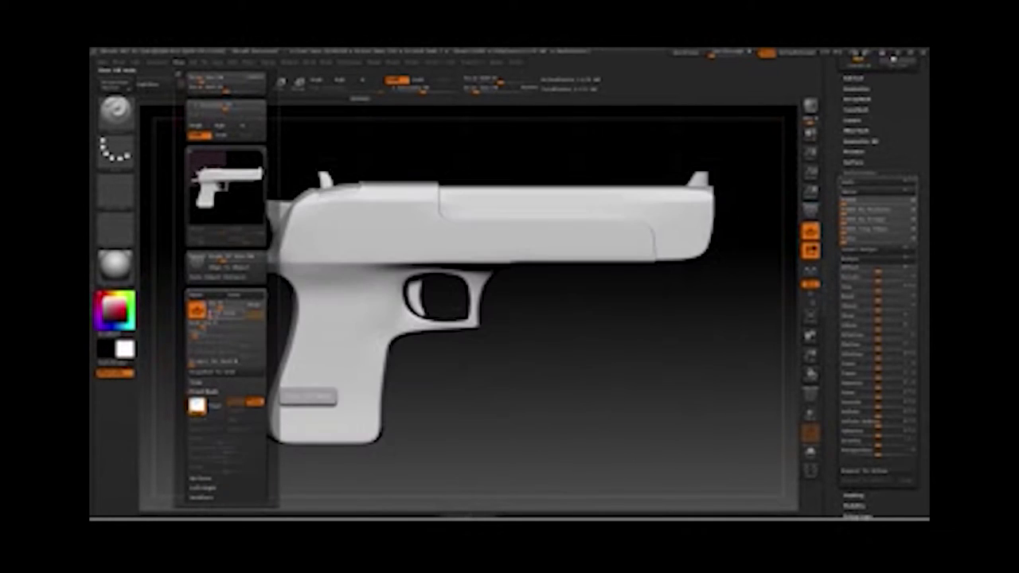
click(227, 315)
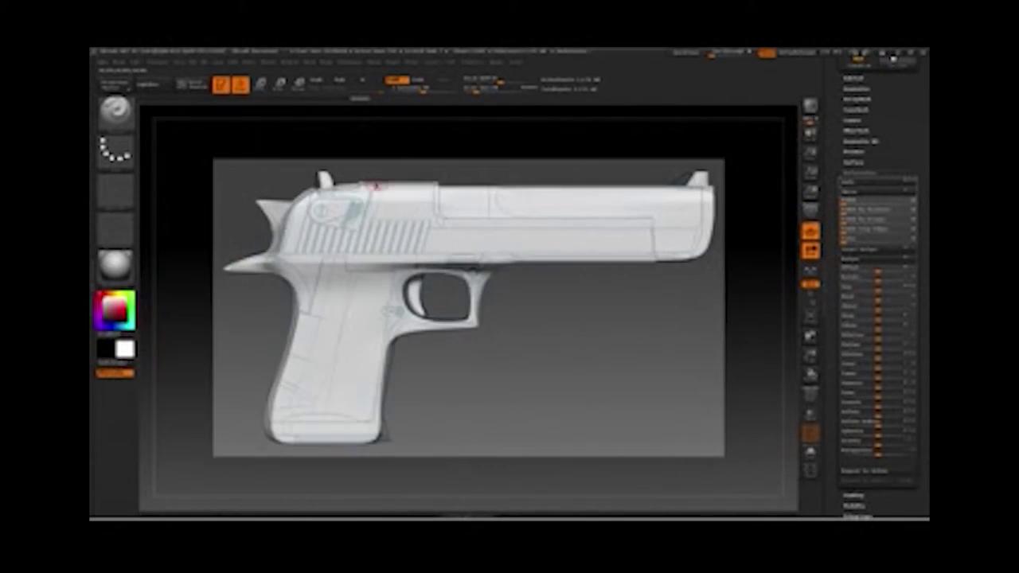
Step: Use SliceCurve to split the pistol into slide and frame polygroups
click(881, 134)
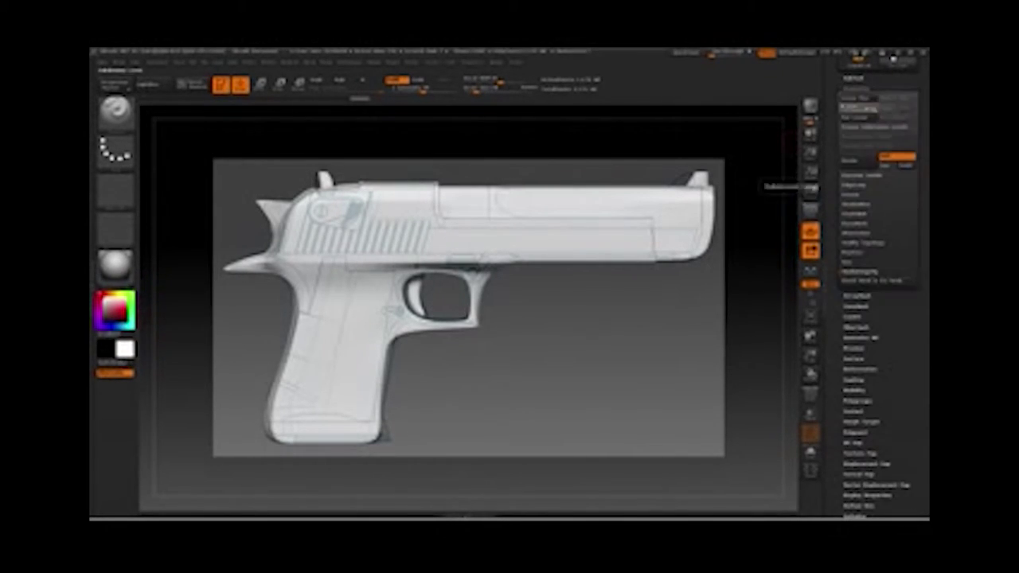
click(116, 111)
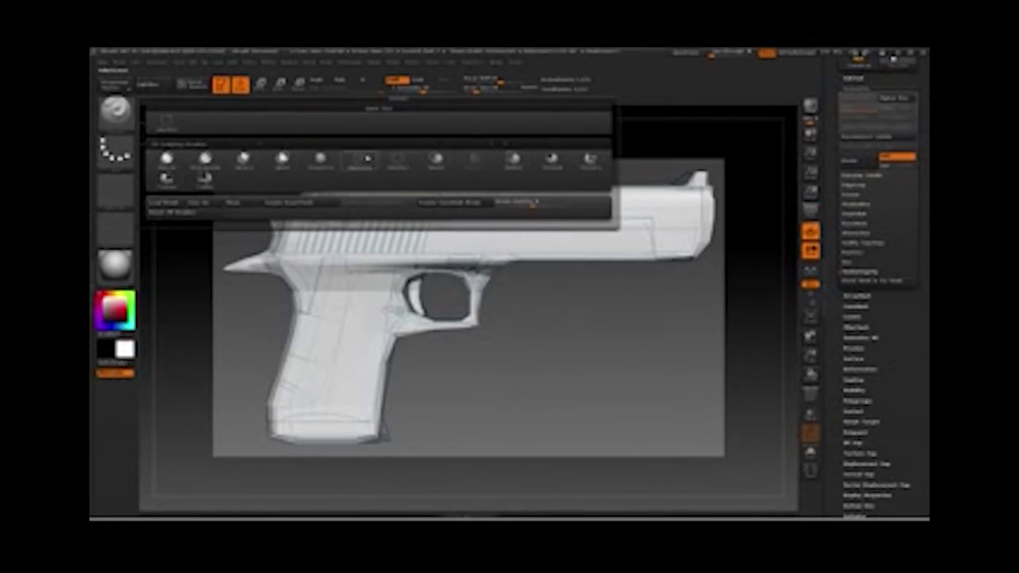
click(331, 167)
drag(341, 129, 231, 457)
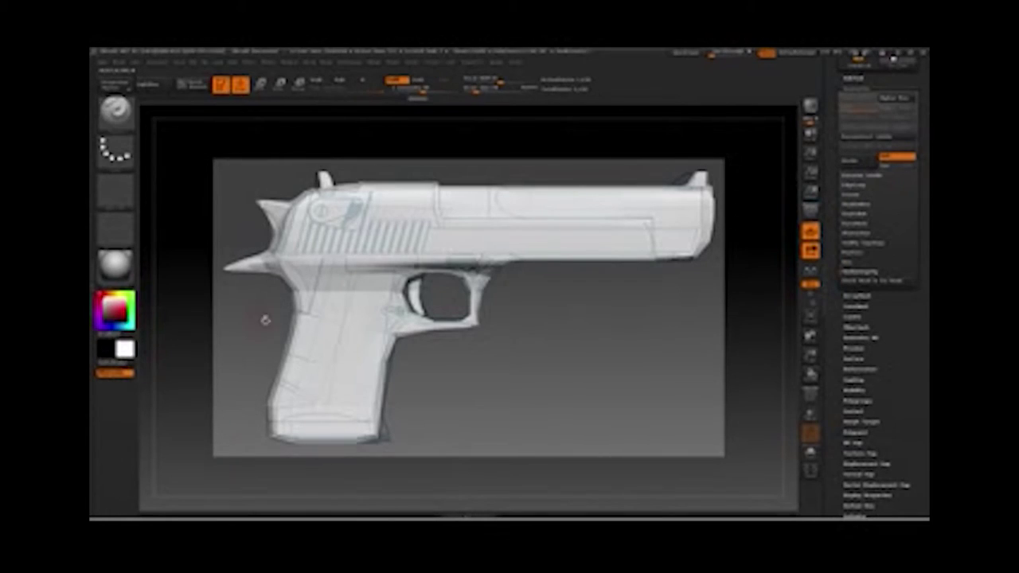
key(shift+f)
ctrl+shift+drag(330, 114, 223, 489)
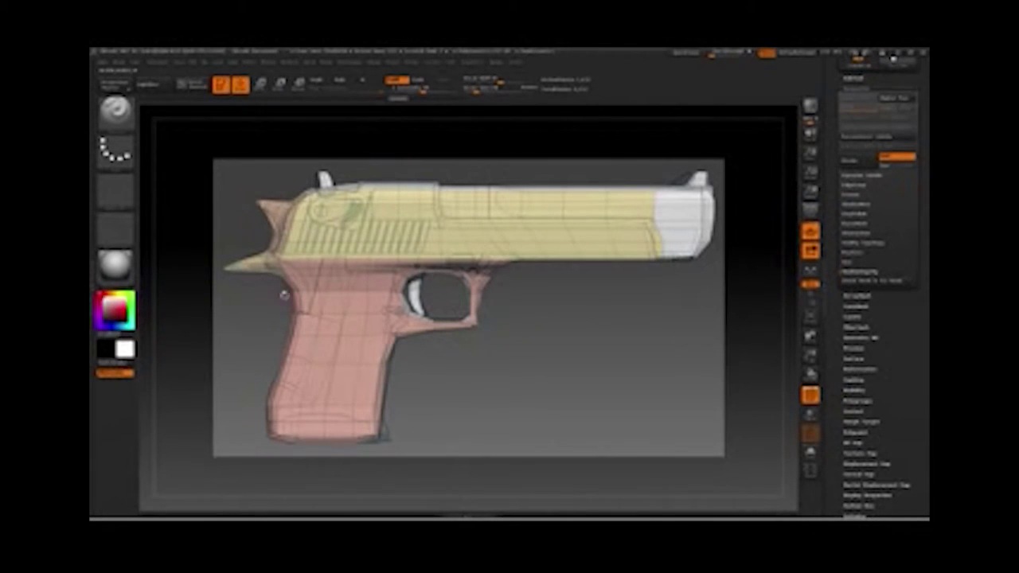
Step: Add another slice and two vertical cuts across the grip, then hide polygroup colours
ctrl+shift+drag(253, 314, 404, 412)
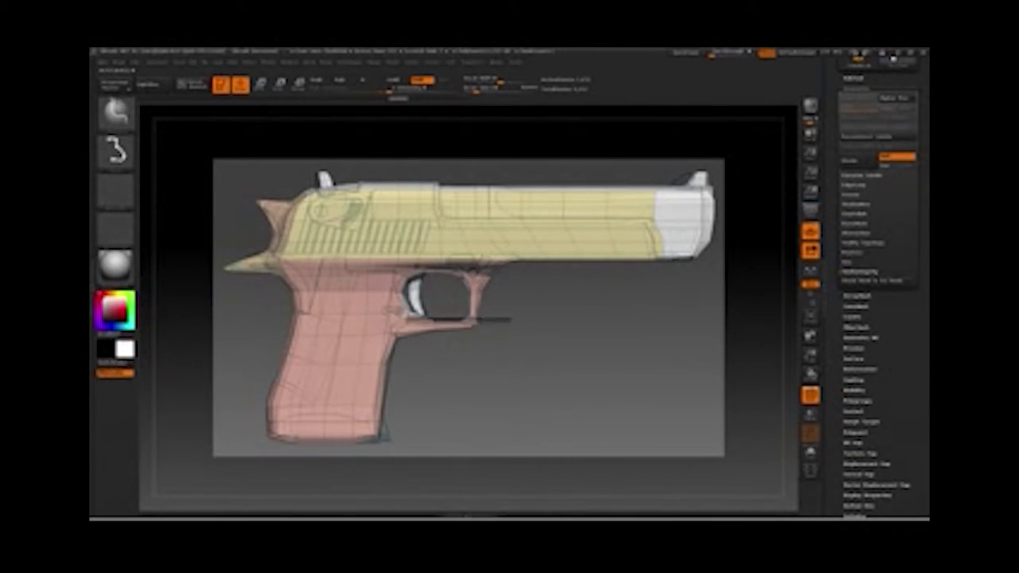
ctrl+shift+drag(368, 487, 383, 312)
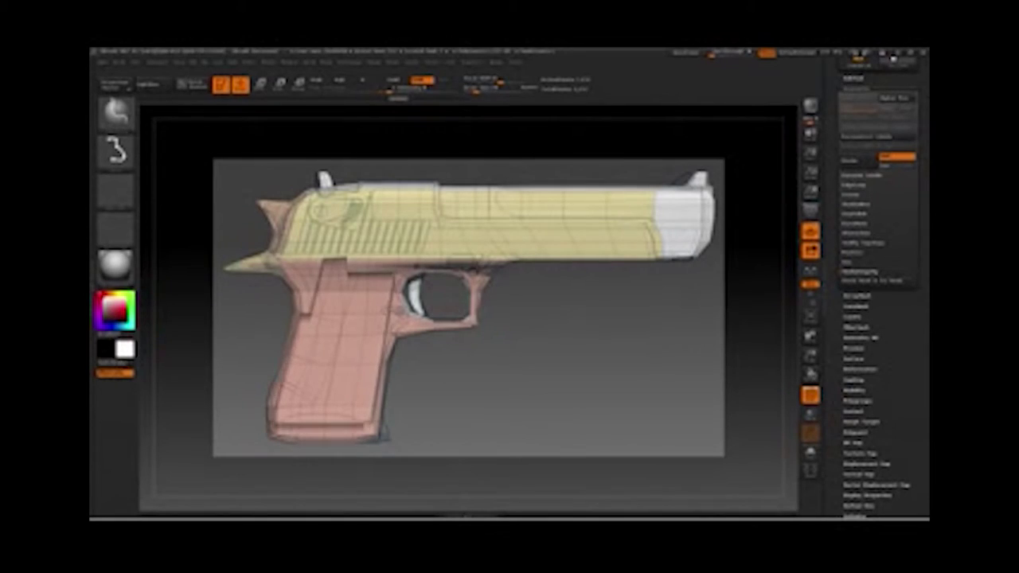
ctrl+shift+drag(314, 263, 319, 438)
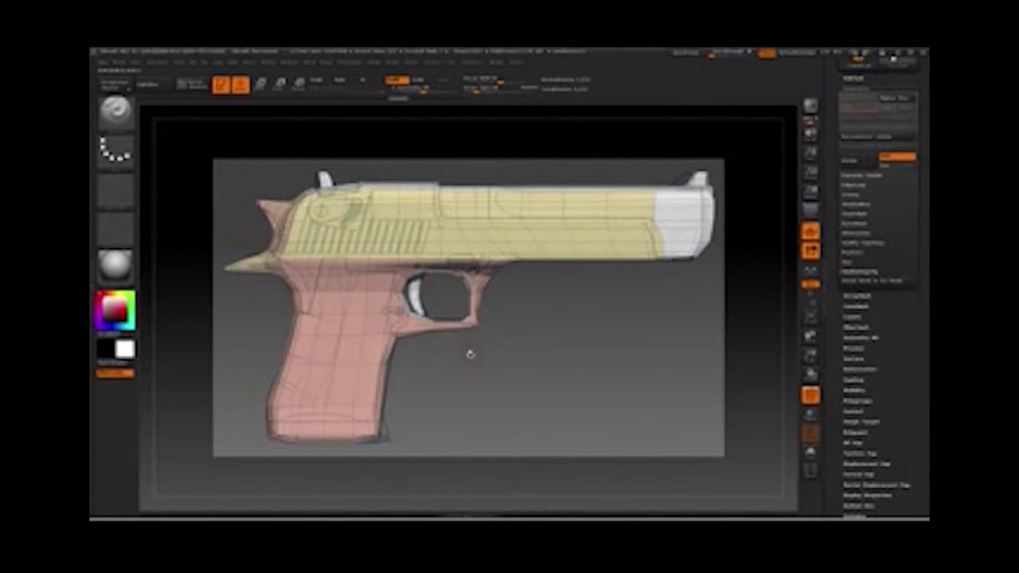
key(shift+f)
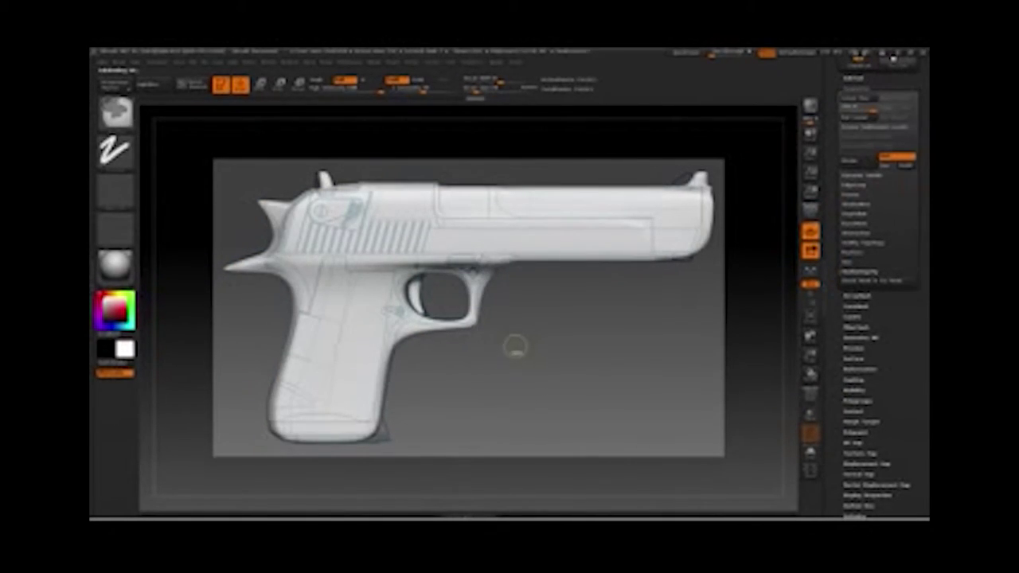
key(ctrl+d)
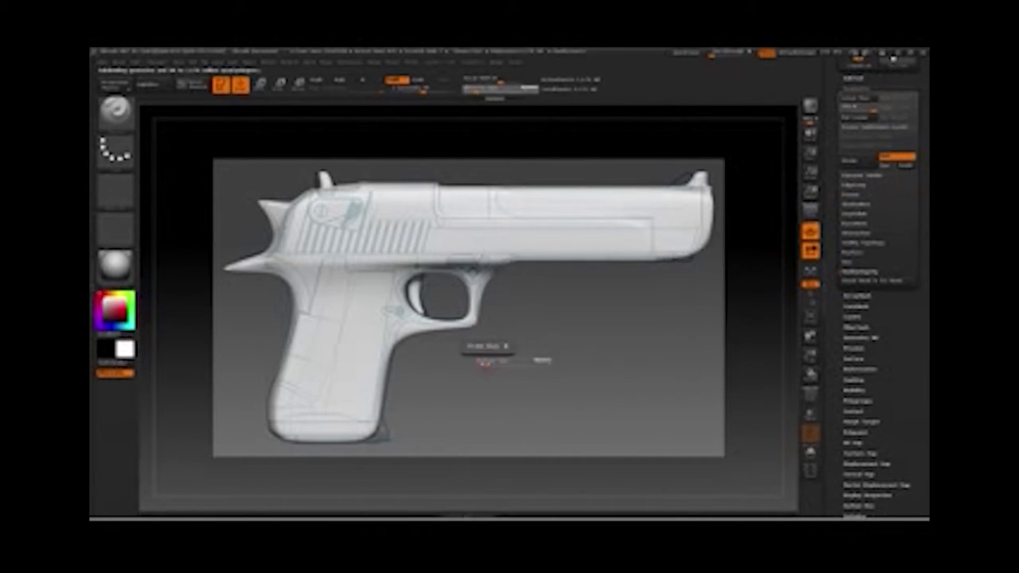
key(ctrl+shift)
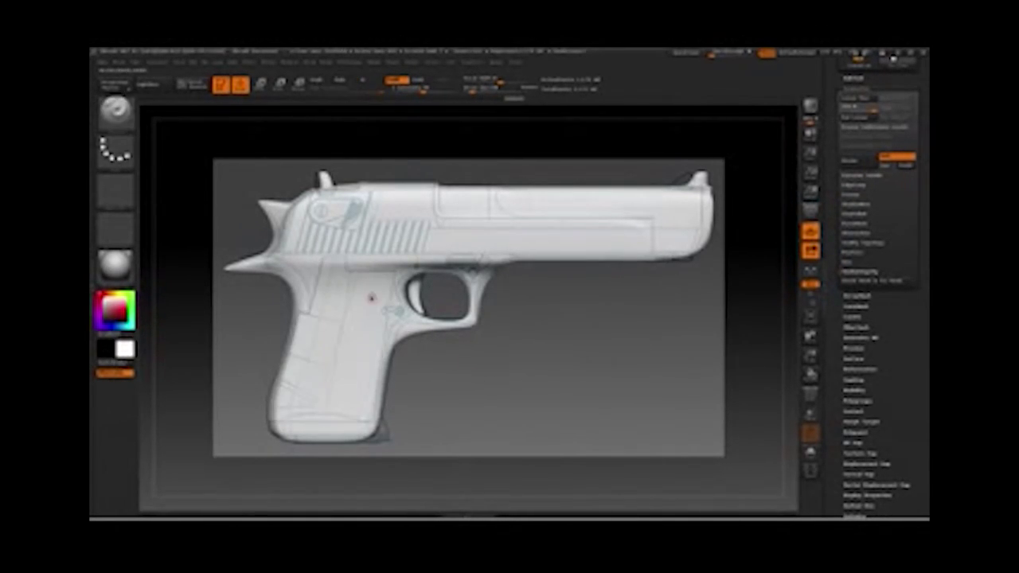
key(b)
key(s)
key(t)
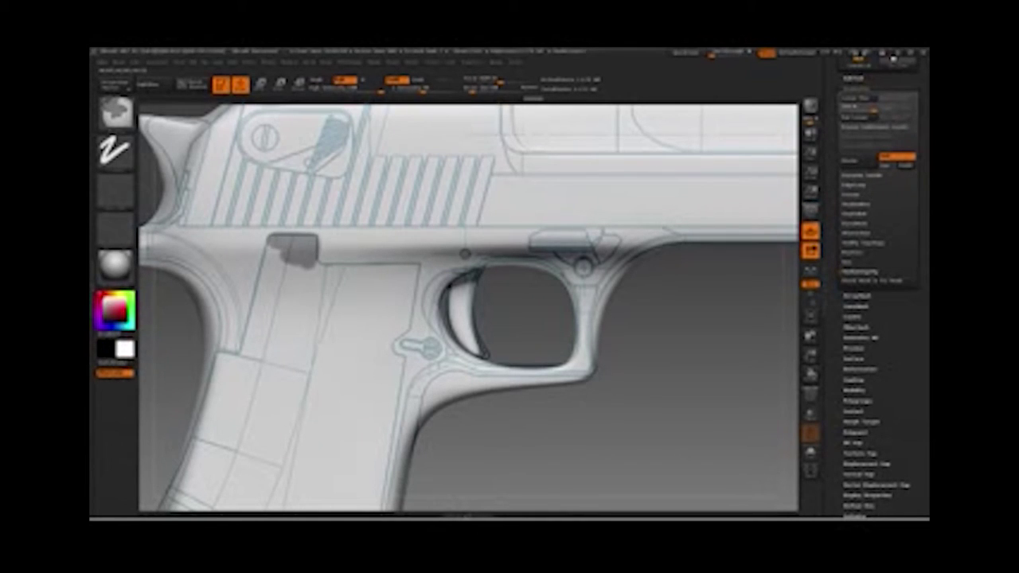
ctrl+click(310, 285)
key(f)
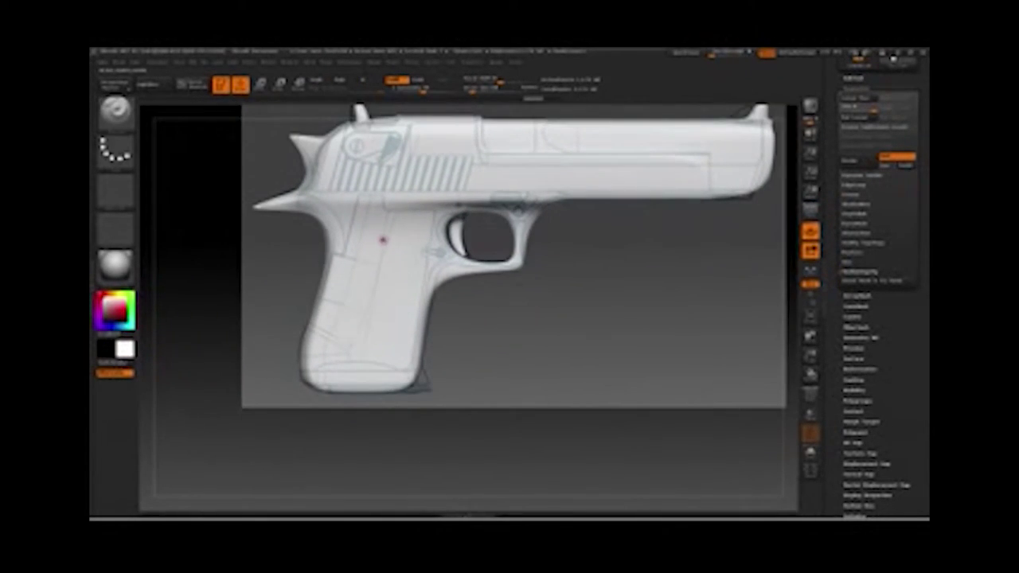
mouse_move(364, 239)
ctrl+mouse_down()
mouse_move(374, 290)
mouse_move(402, 286)
mouse_move(338, 354)
mouse_move(386, 290)
ctrl+mouse_up()
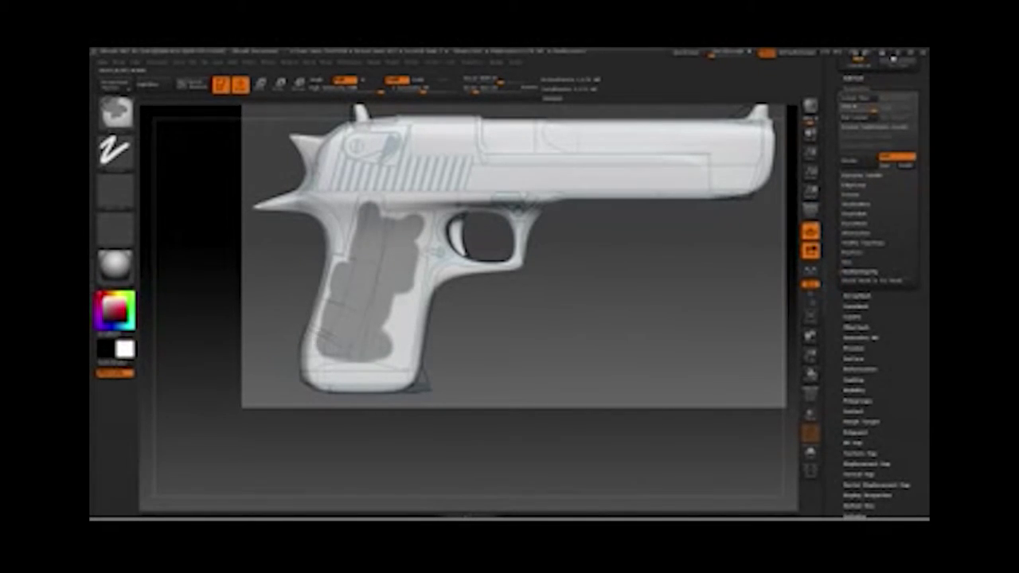
ctrl+drag(382, 358, 402, 295)
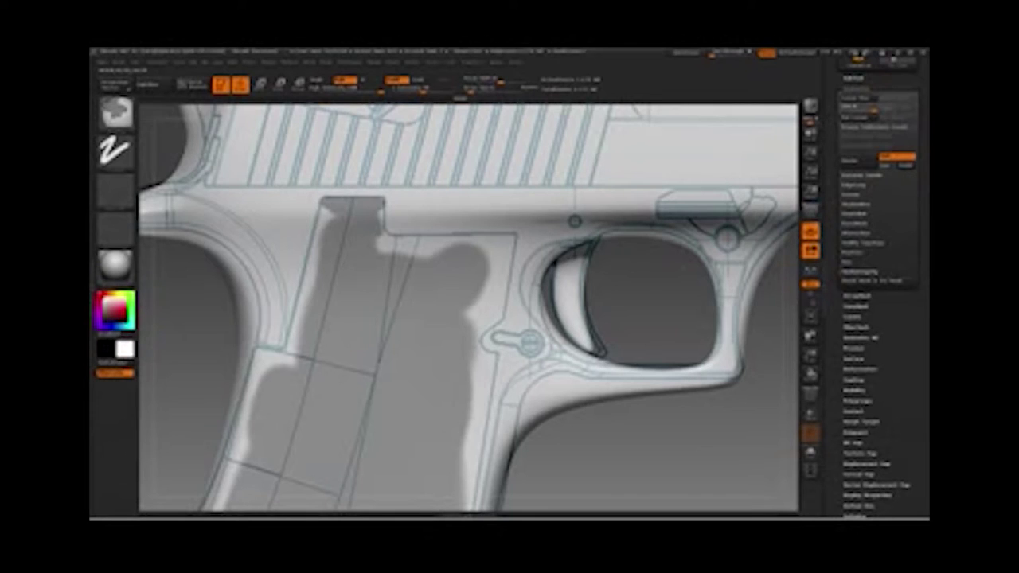
key(ctrl)
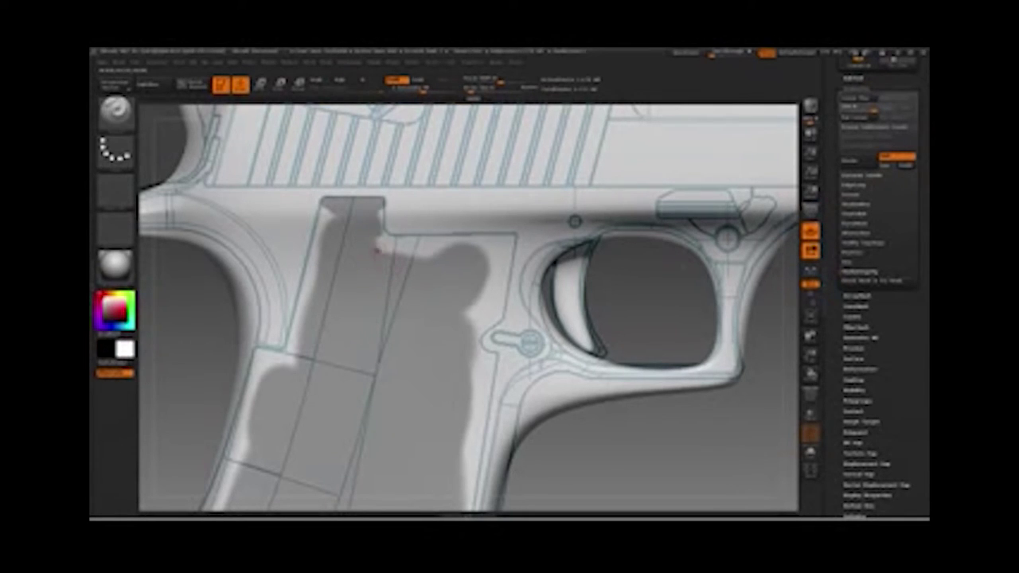
ctrl+drag(607, 432, 386, 250)
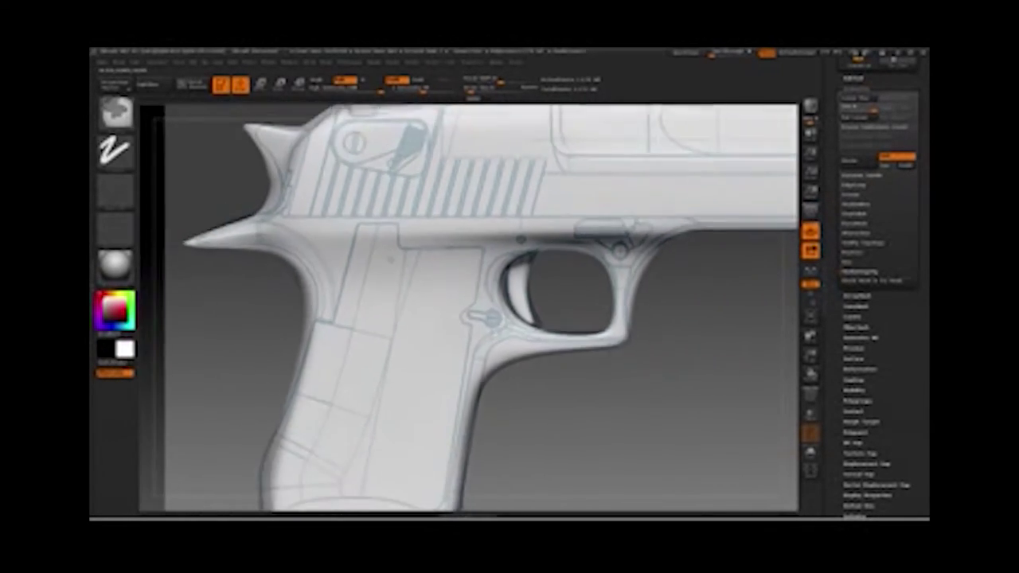
ctrl+shift+click(115, 111)
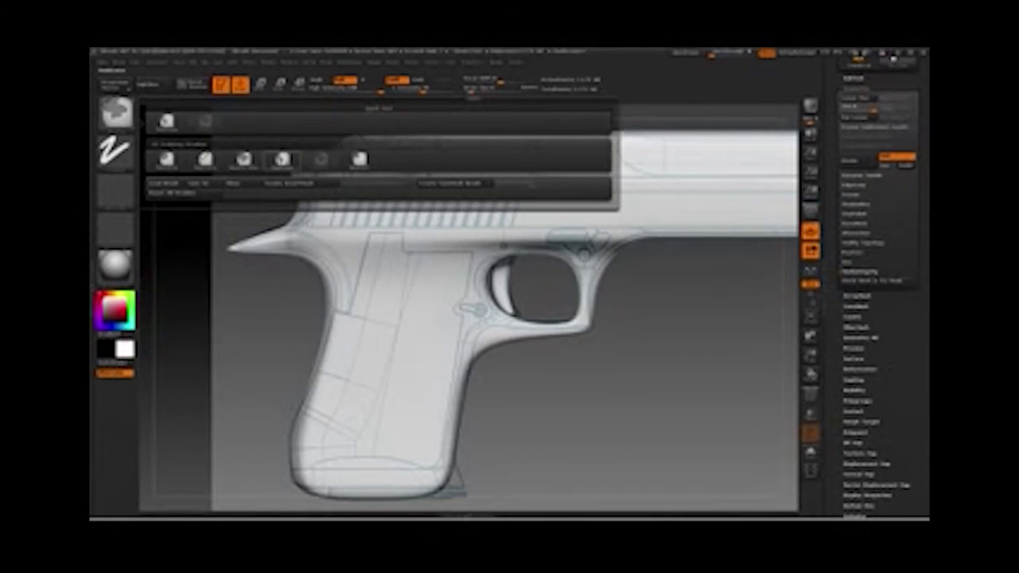
ctrl+shift+click(282, 160)
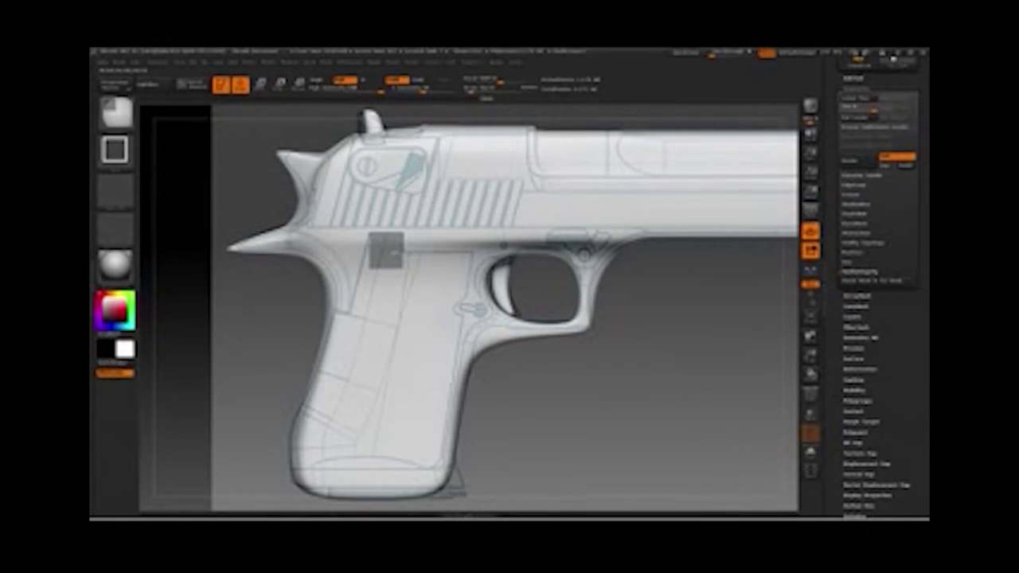
ctrl+shift+drag(389, 250, 478, 314)
ctrl+shift+drag(366, 291, 446, 386)
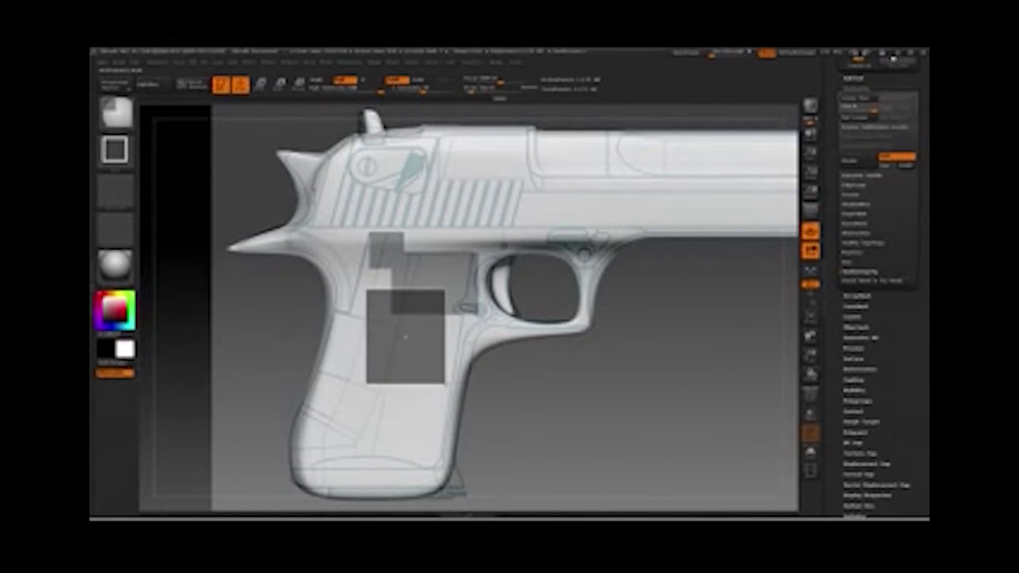
ctrl+shift+click(116, 111)
ctrl+shift+click(244, 160)
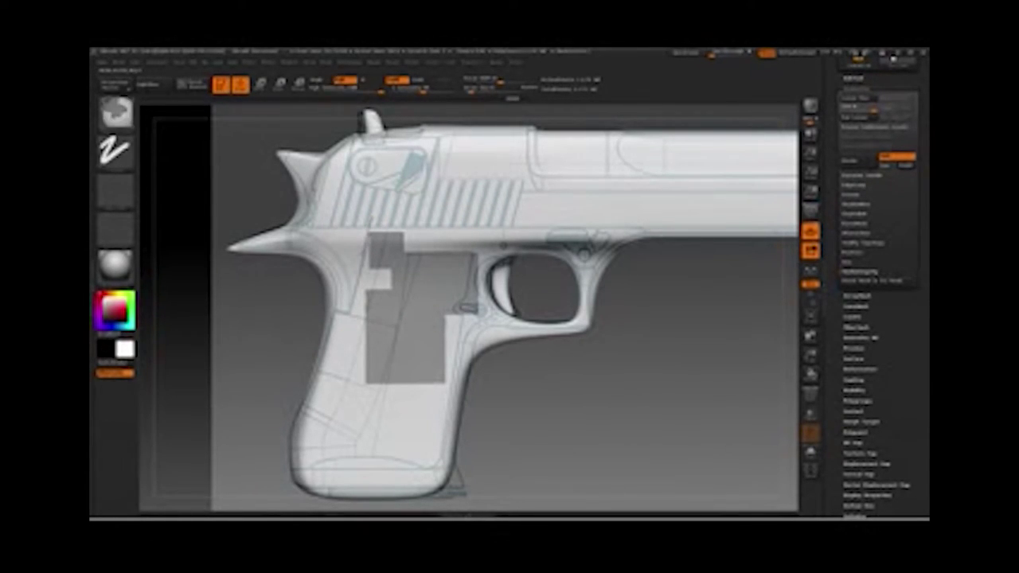
ctrl+shift+click(115, 111)
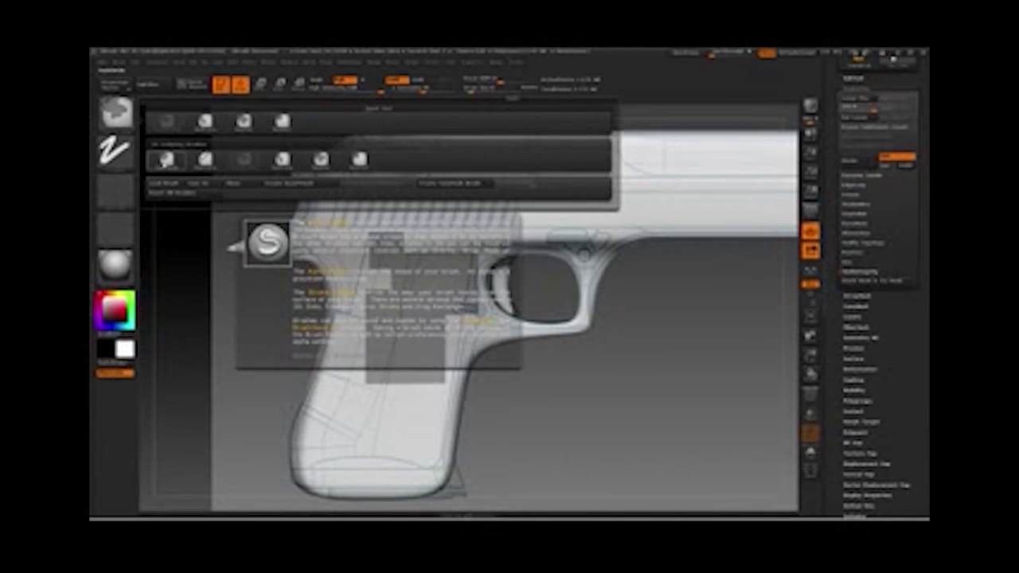
click(166, 160)
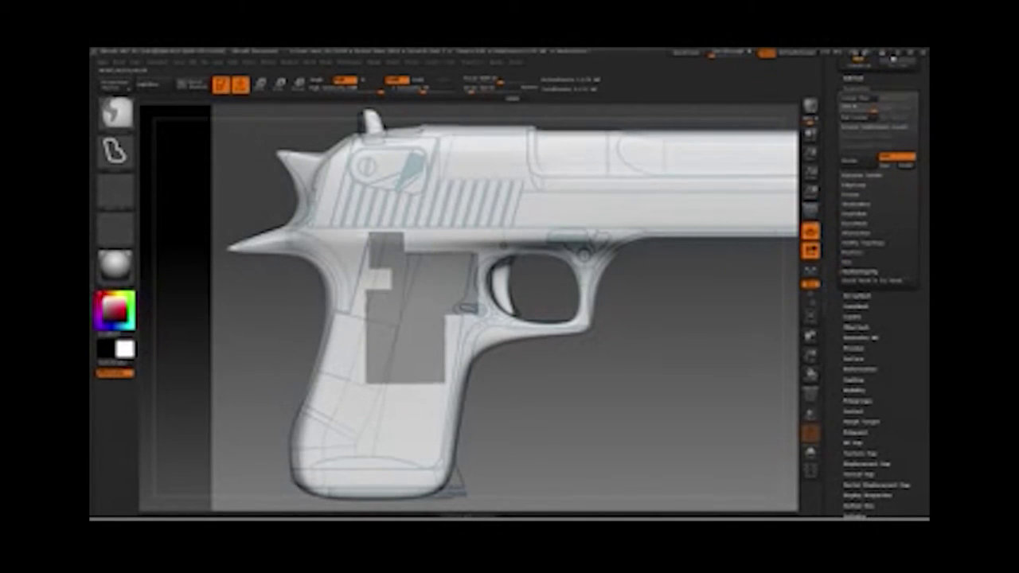
ctrl+shift+drag(369, 232, 348, 318)
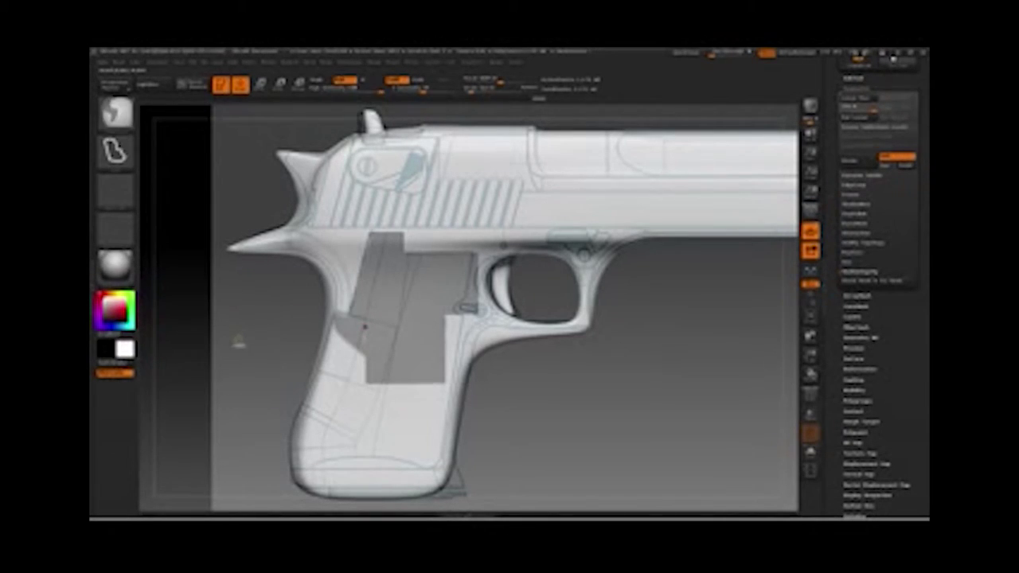
ctrl+shift+click(237, 341)
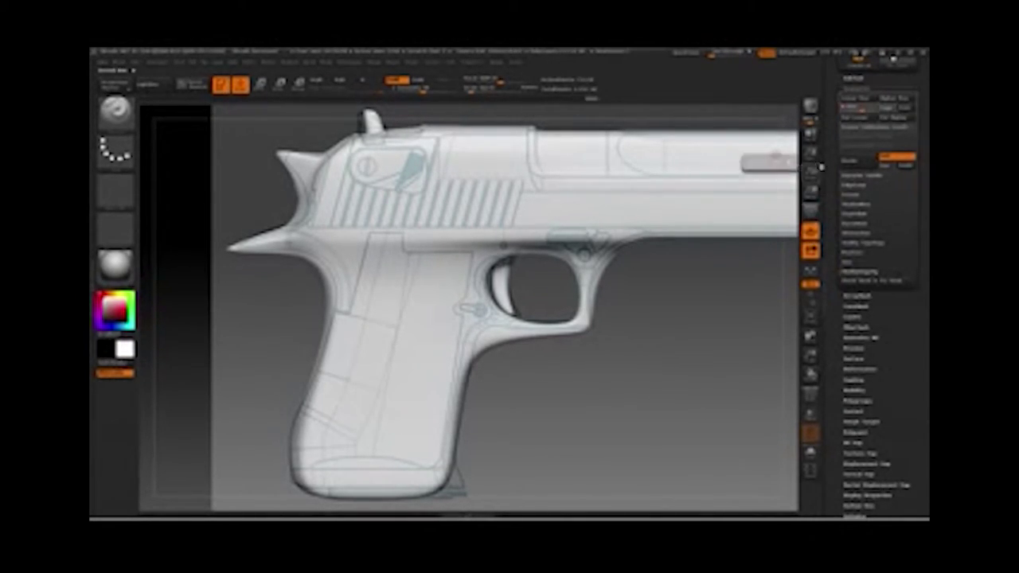
Step: In side view, reshape the grip's back edge and hammer spur, comparing versions with undo/redo
key(shift)
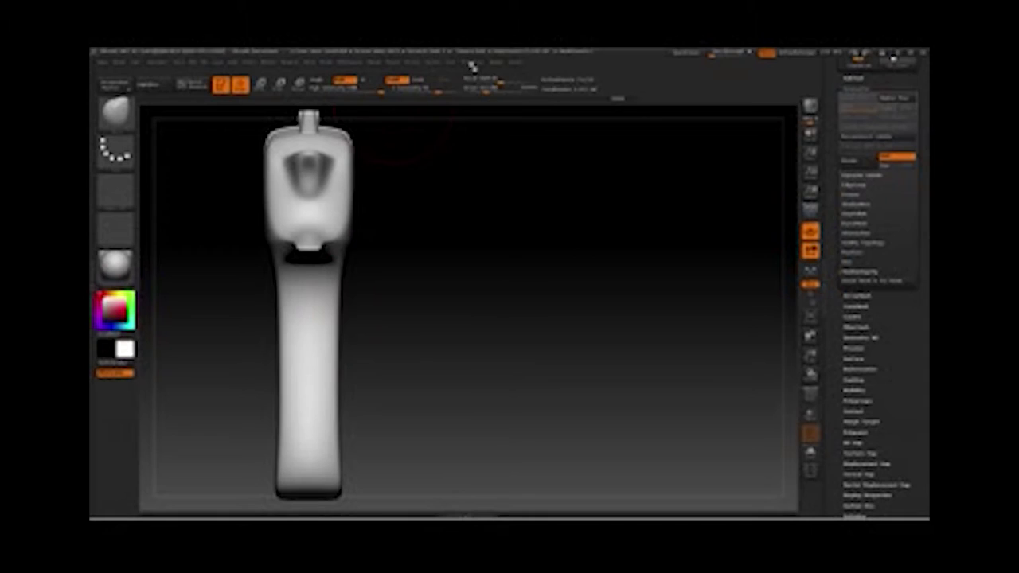
click(473, 65)
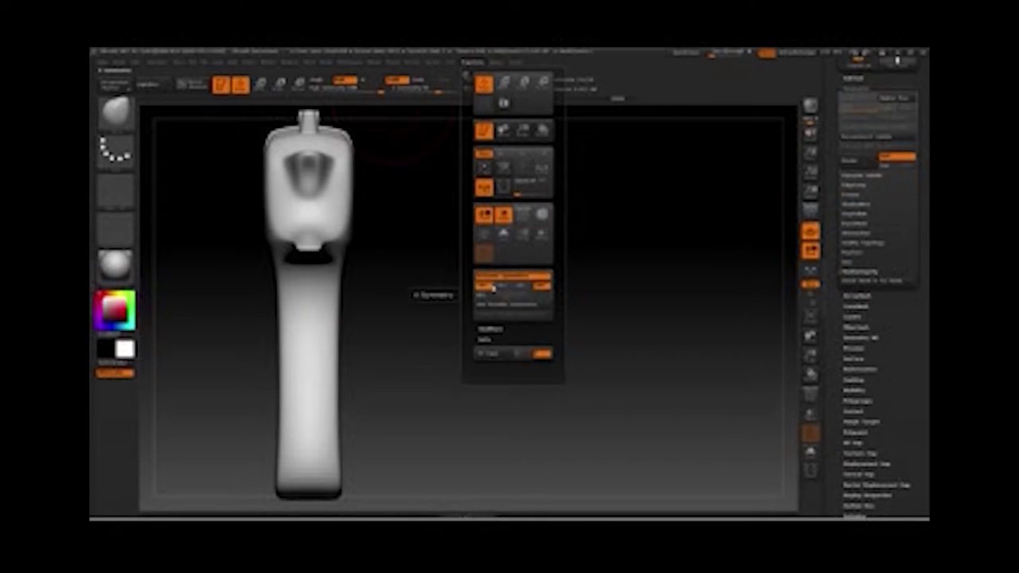
key(ctrl+shift+z)
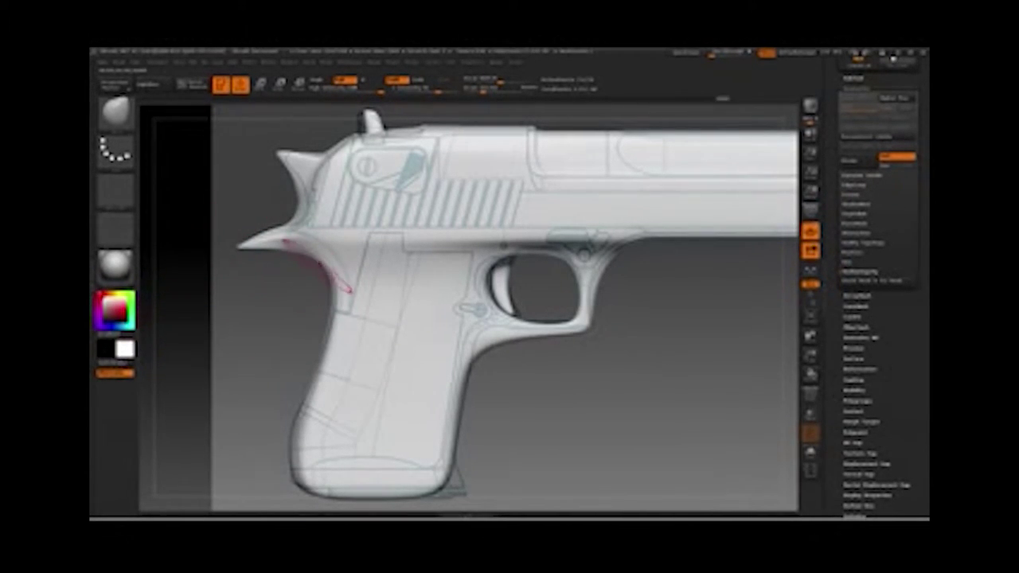
key(ctrl+shift+z)
key(ctrl+shift+z)
key(ctrl+z)
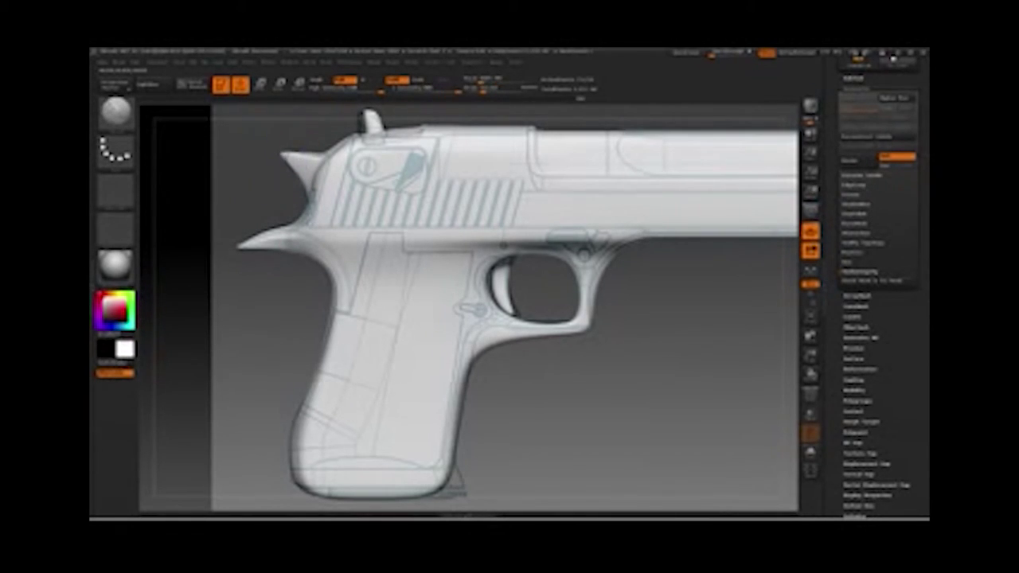
key(ctrl+shift+z)
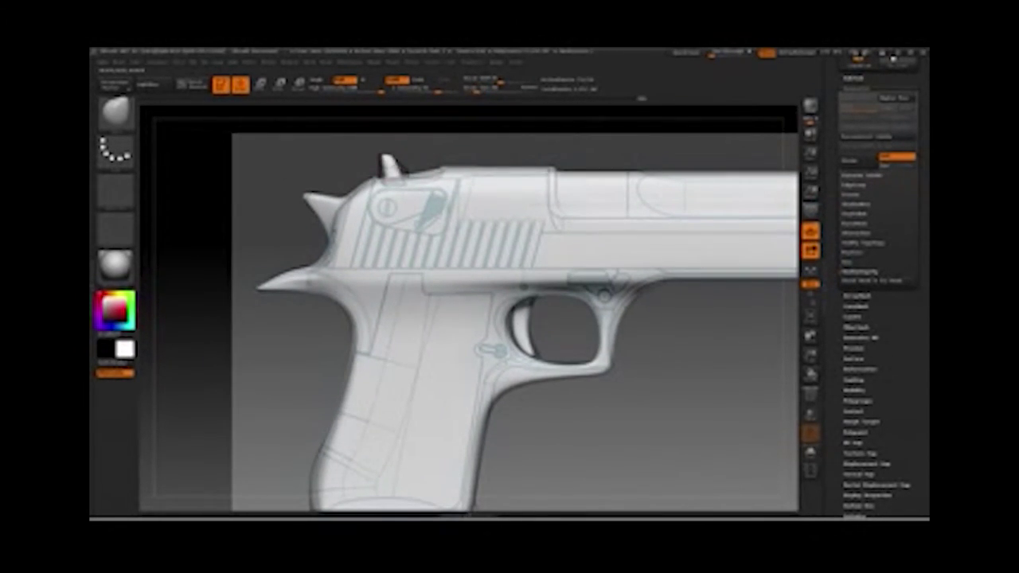
key(ctrl+shift+z)
key(ctrl+shift+z)
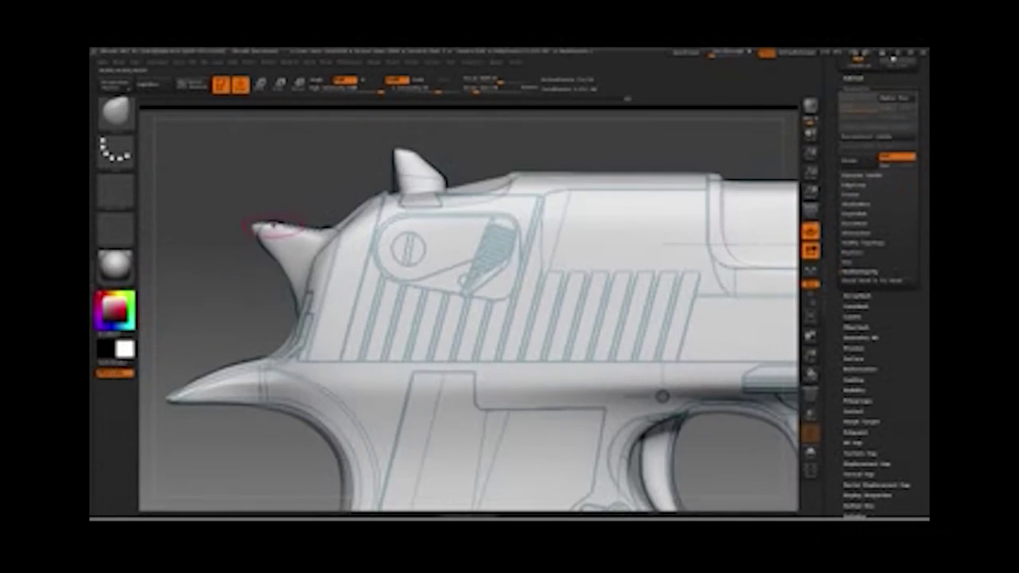
Step: Redo the smoothing of the raised slide-top piece into a sloped surface
key(ctrl+shift+z)
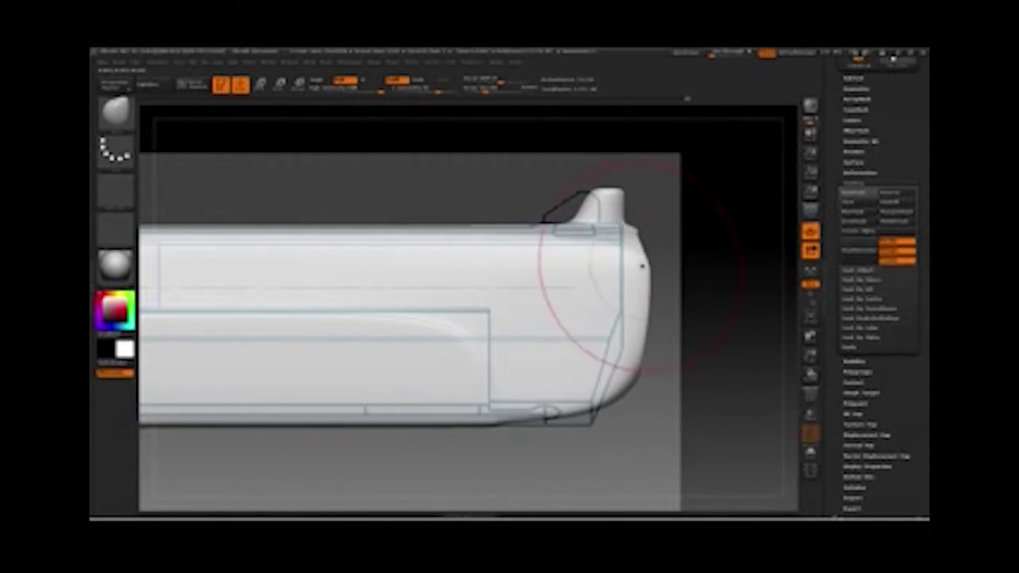
Step: Flatten the slide's rear corner and rear edge with the hPolish brush
mouse_move(535, 419)
mouse_down()
mouse_move(602, 405)
mouse_move(626, 307)
mouse_up()
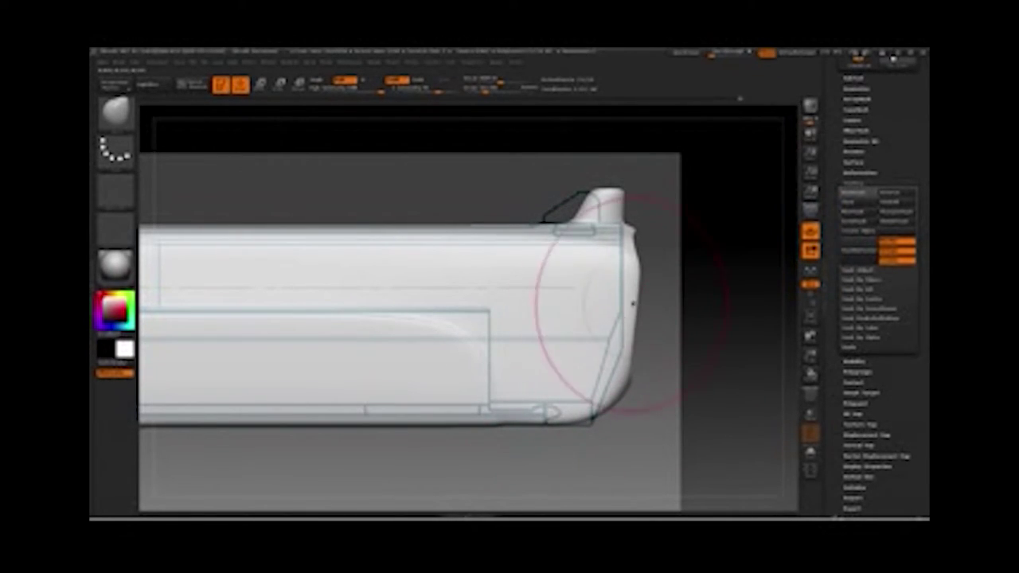
drag(625, 262, 615, 382)
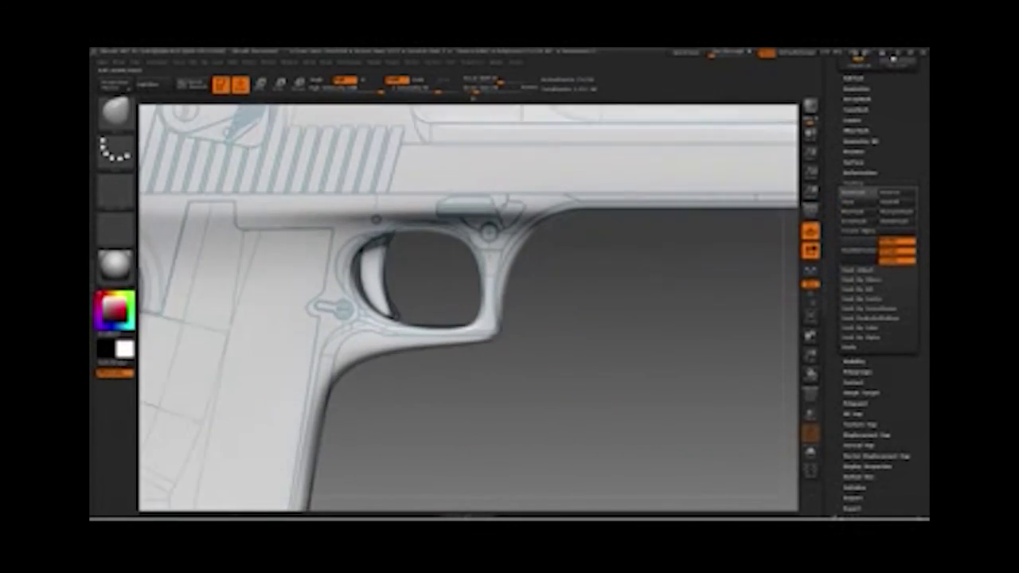
mouse_move(588, 206)
mouse_down()
mouse_move(501, 239)
mouse_move(517, 322)
mouse_up()
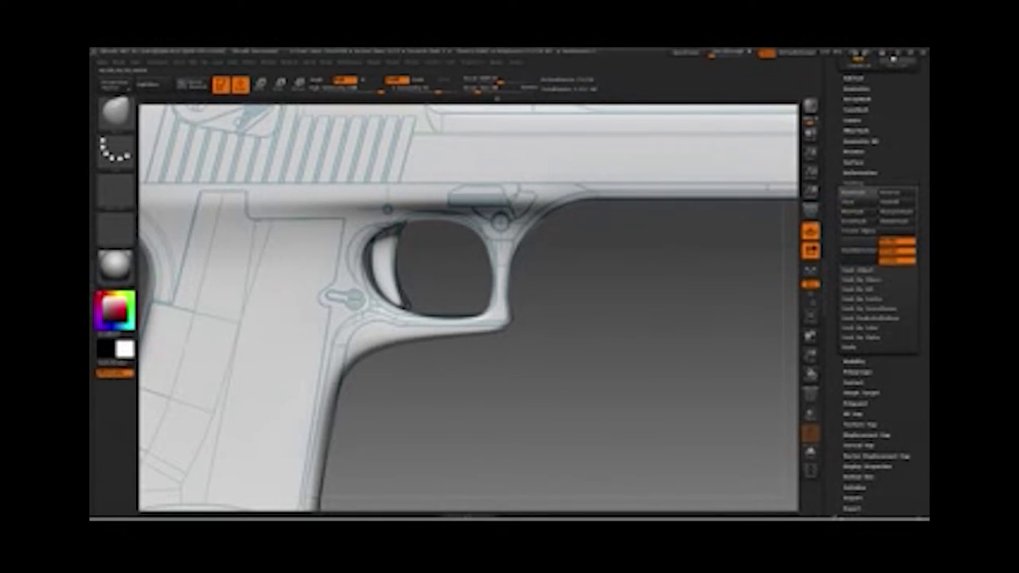
key(b)
key(h)
key(p)
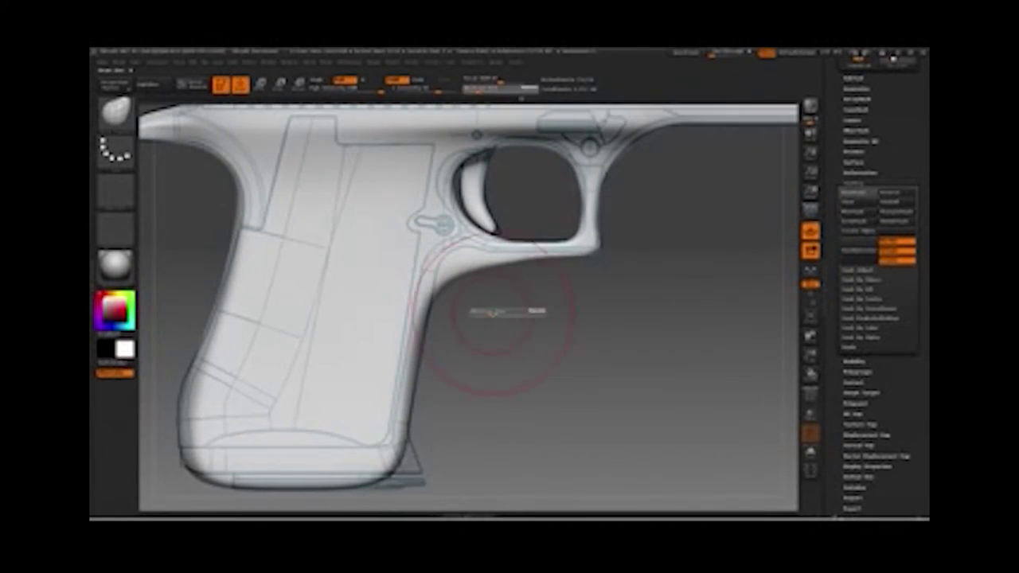
Step: Slice the grip bottom straight across with ClipCurve and trim its rear corner
alt+drag(409, 341, 489, 342)
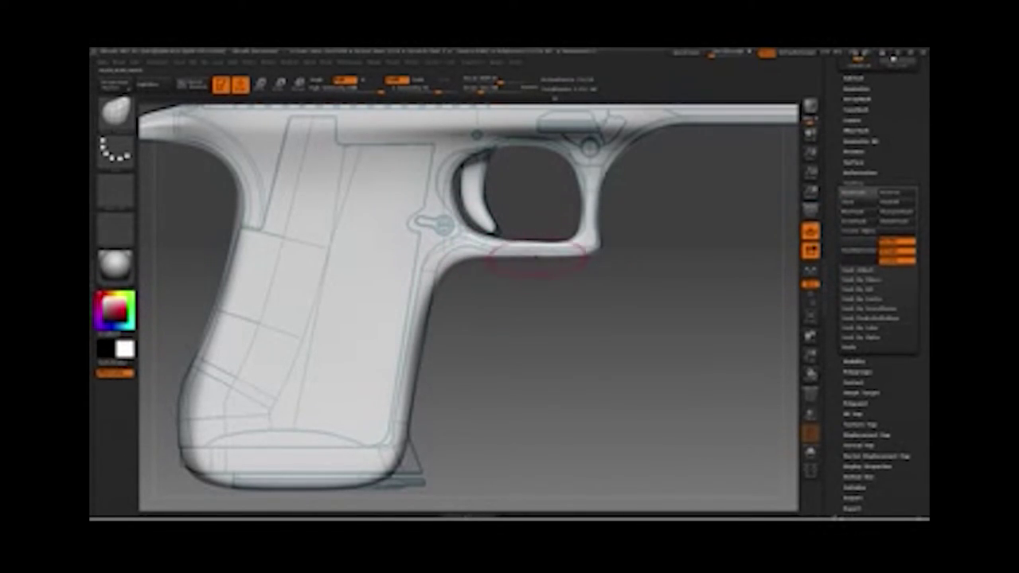
alt+drag(446, 271, 529, 183)
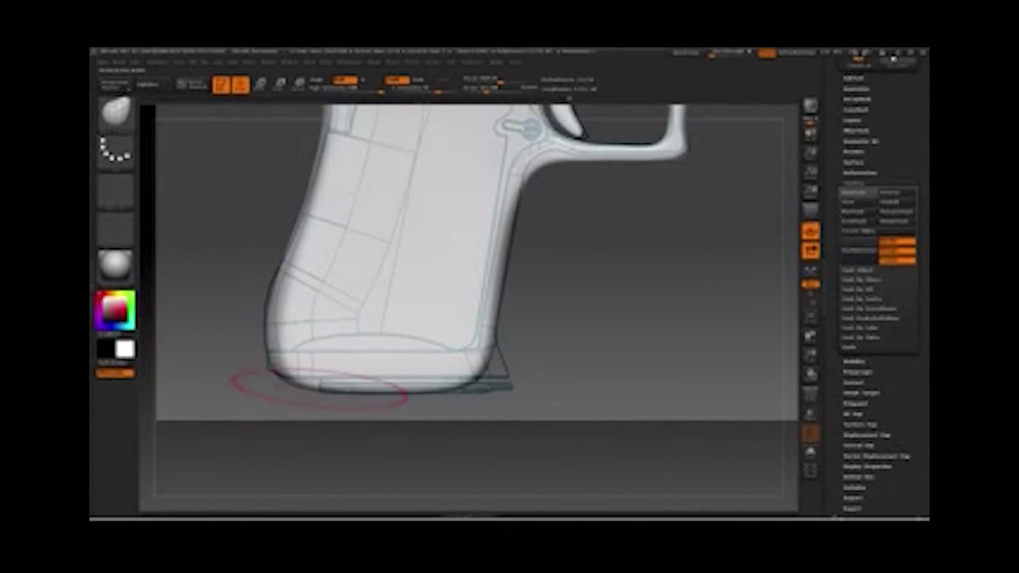
ctrl+shift+drag(284, 416, 176, 393)
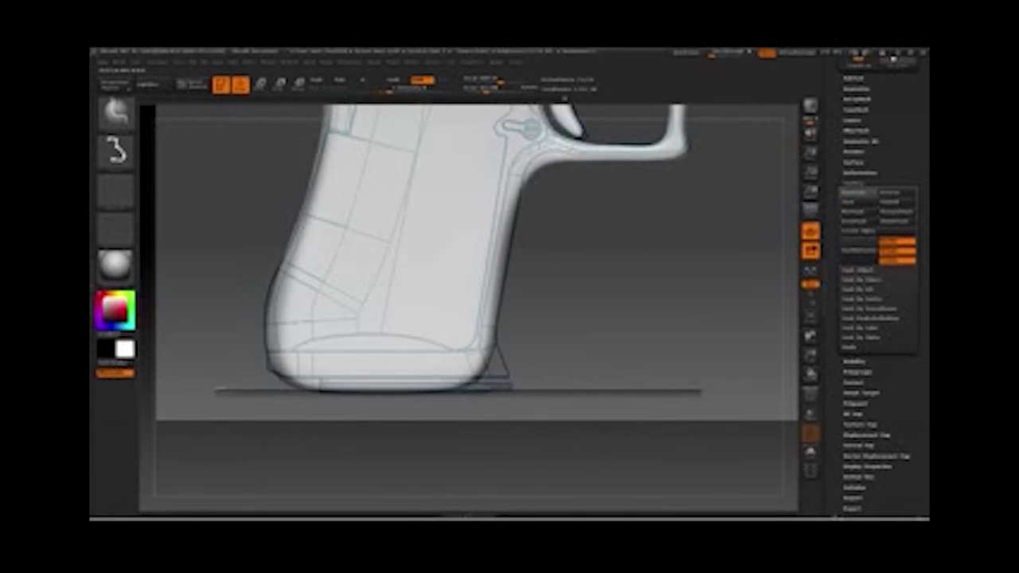
click(115, 111)
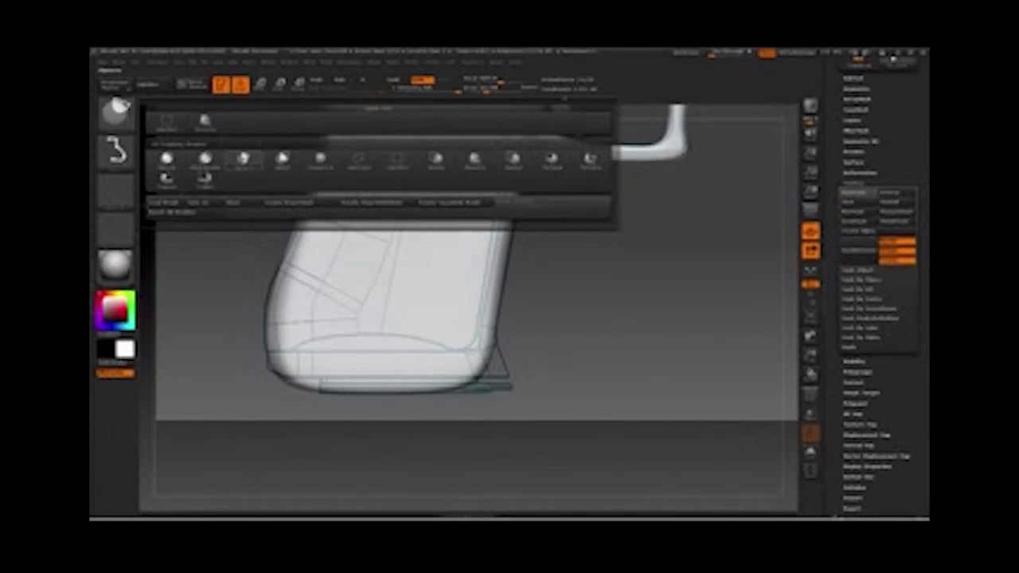
click(205, 121)
ctrl+shift+drag(643, 382, 151, 380)
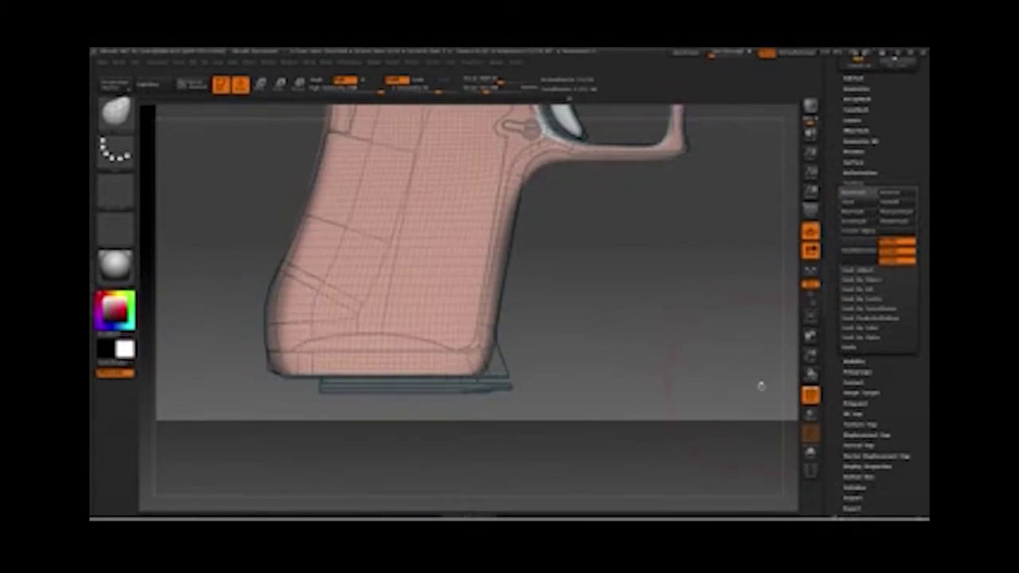
ctrl+shift+drag(488, 304, 498, 372)
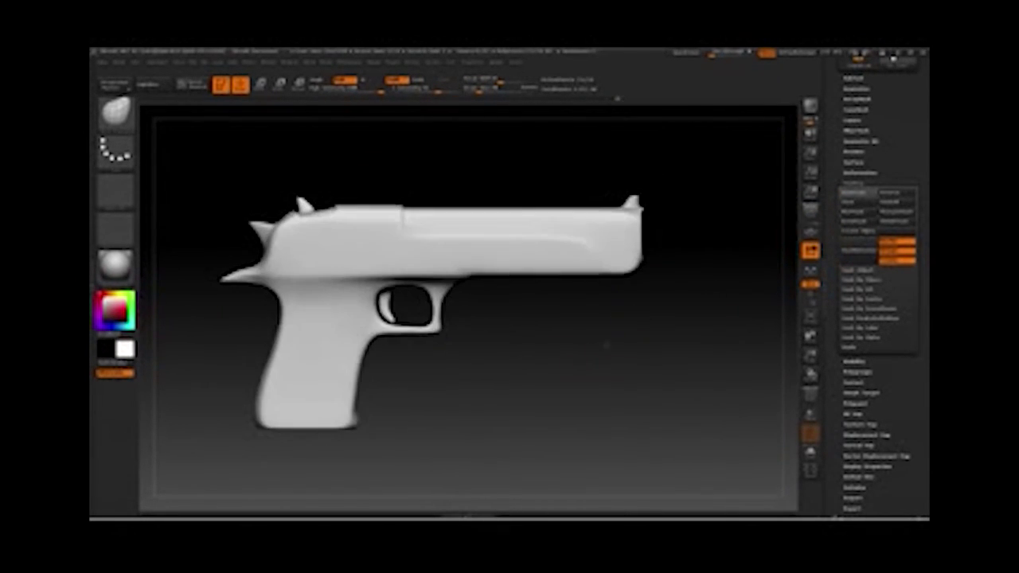
Step: Save the pistol with Ctrl+S into the ZBrush projects folder, one level up
key(ctrl+s)
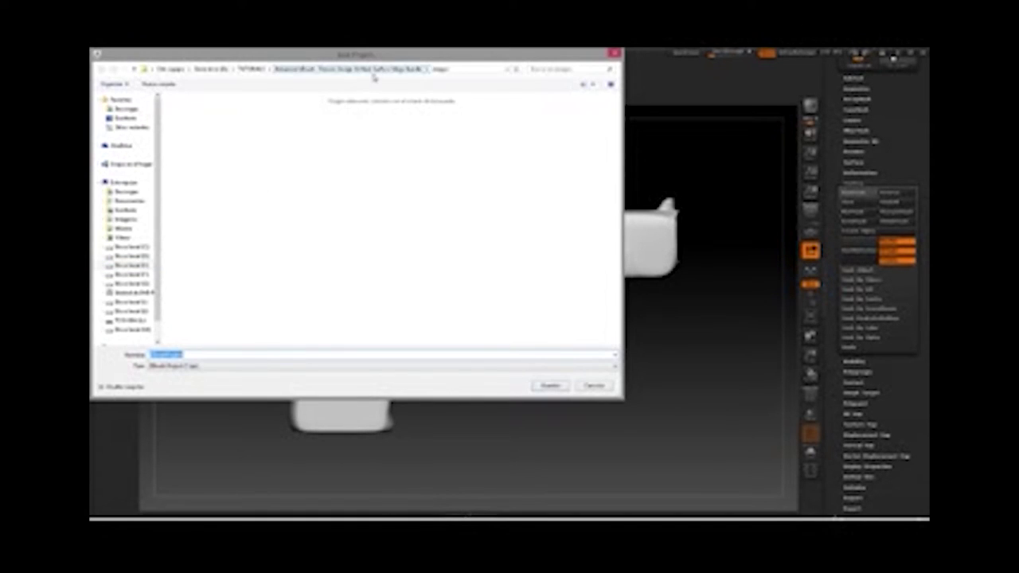
click(350, 69)
double_click(239, 115)
key(Return)
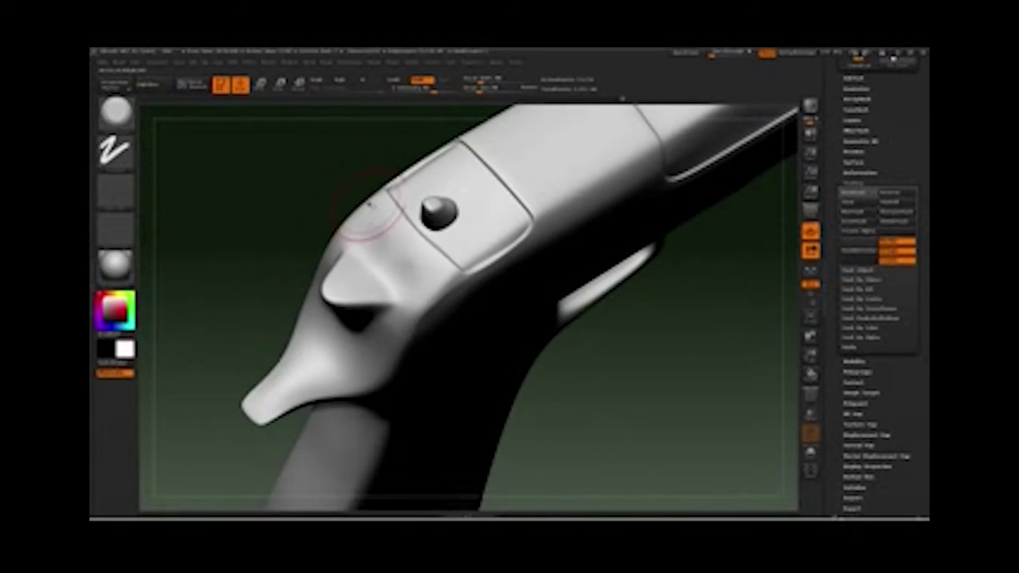
key(b)
key(s)
key(t)
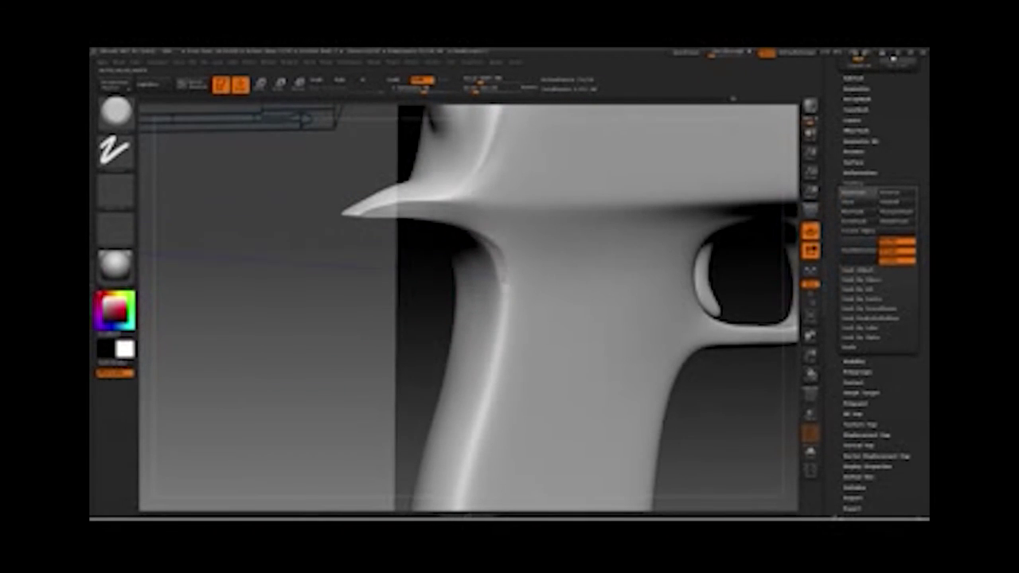
click(411, 67)
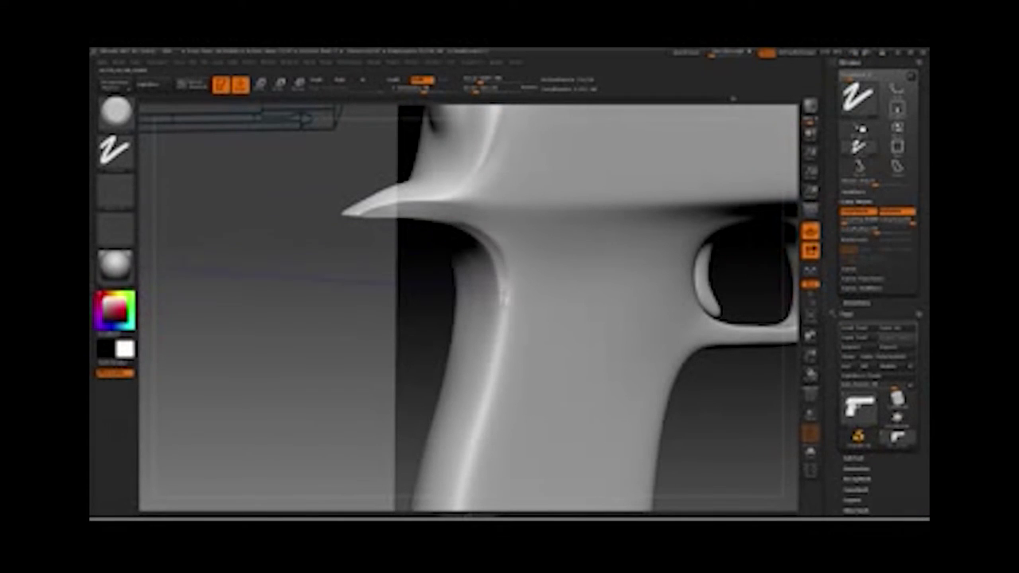
alt+drag(411, 236, 398, 199)
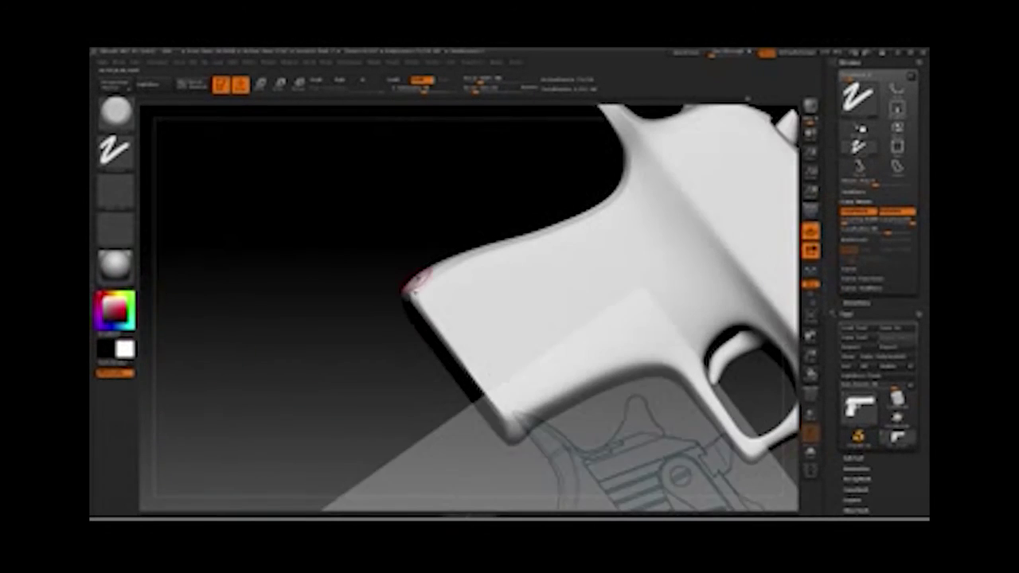
alt+right_drag(688, 404, 631, 313)
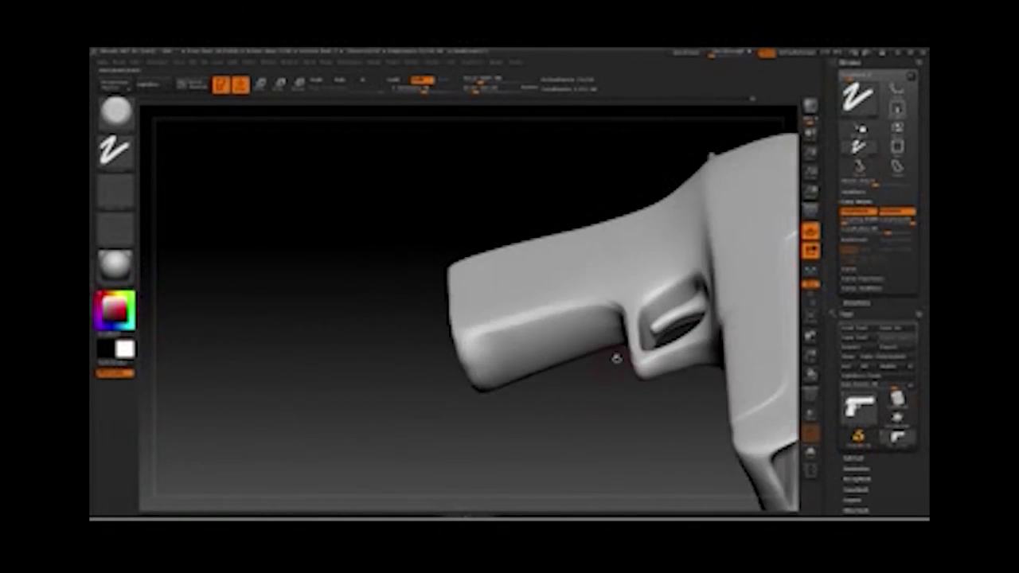
mouse_move(700, 342)
right_down()
mouse_move(576, 371)
mouse_move(600, 193)
right_up()
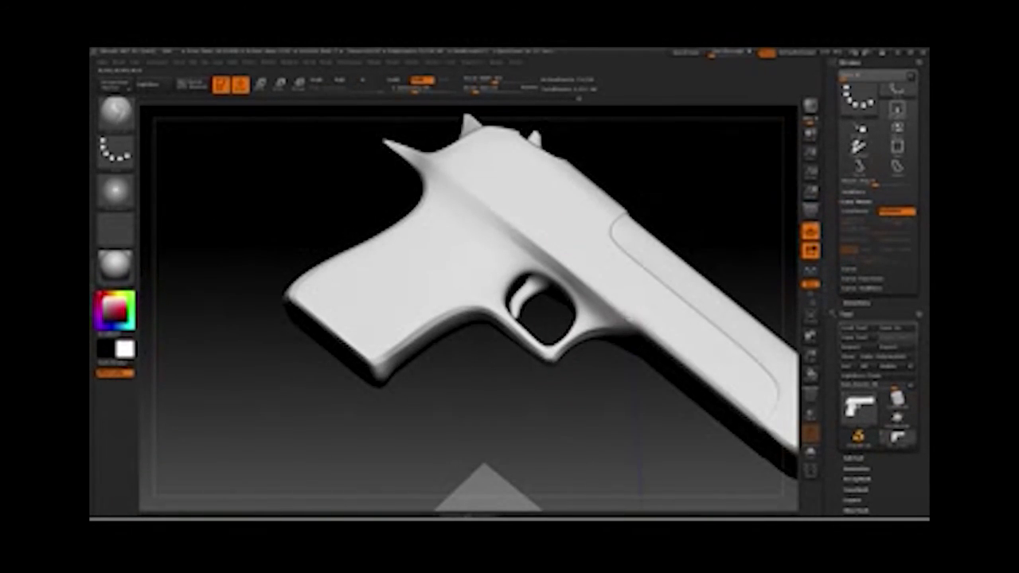
Step: Turn on Lazy Mouse to smooth the polygroup painting strokes
key(l)
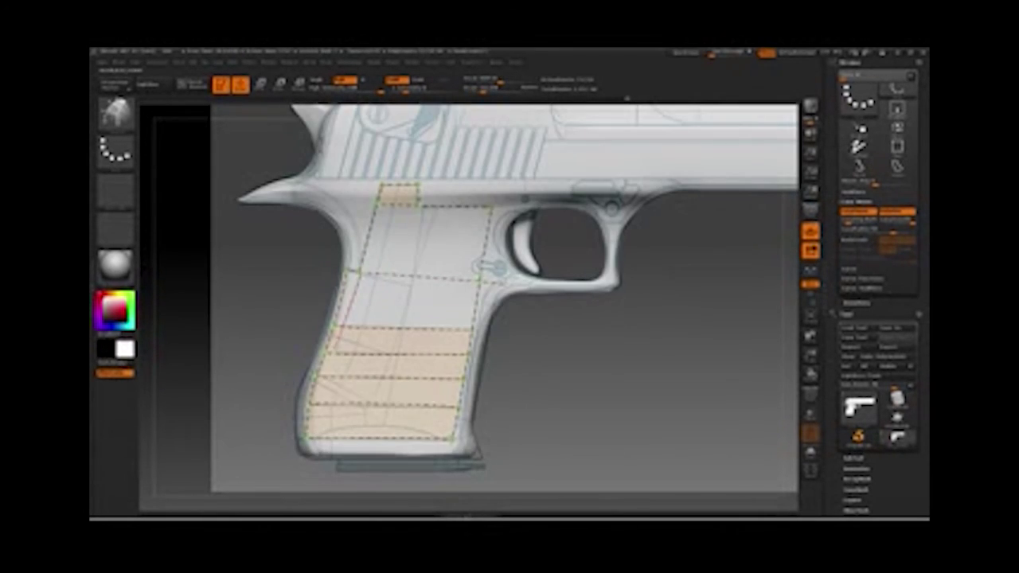
Step: Add the last grip row to the tan group, then box-select the grip to hide the slide and body
click(320, 450)
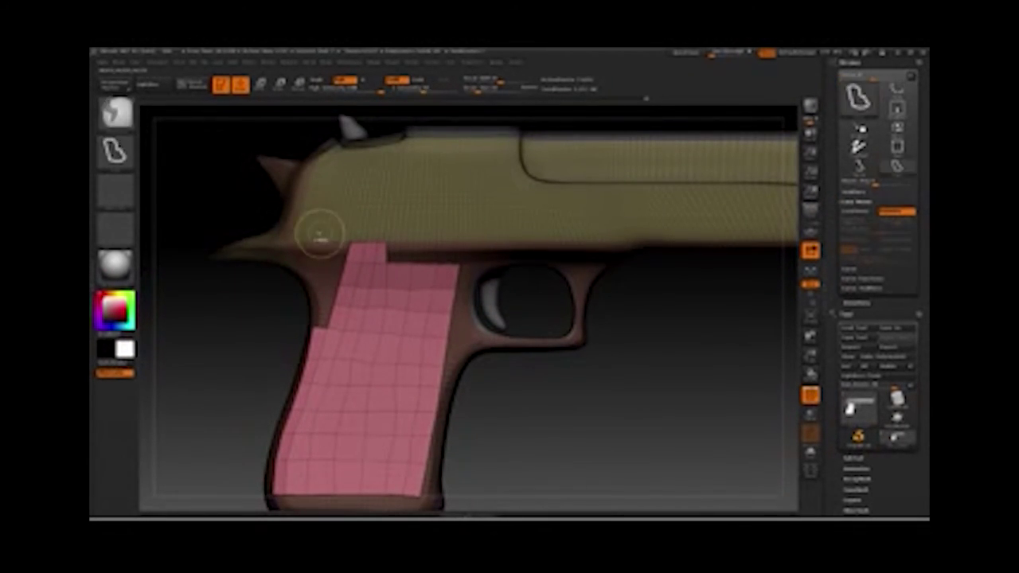
click(116, 112)
mouse_move(305, 194)
ctrl+shift+mouse_down()
mouse_move(416, 279)
mouse_move(526, 405)
ctrl+shift+mouse_up()
ctrl+shift+click(404, 352)
ctrl+shift+click(412, 359)
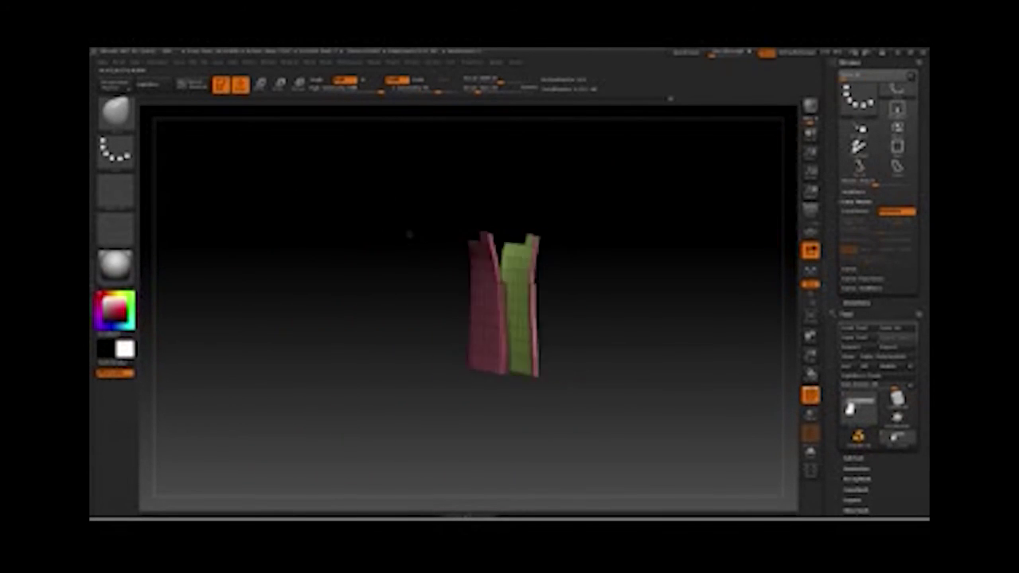
Step: Nudge the pink grip panel down-left and orbit around both strips to check the fit
drag(409, 234, 355, 232)
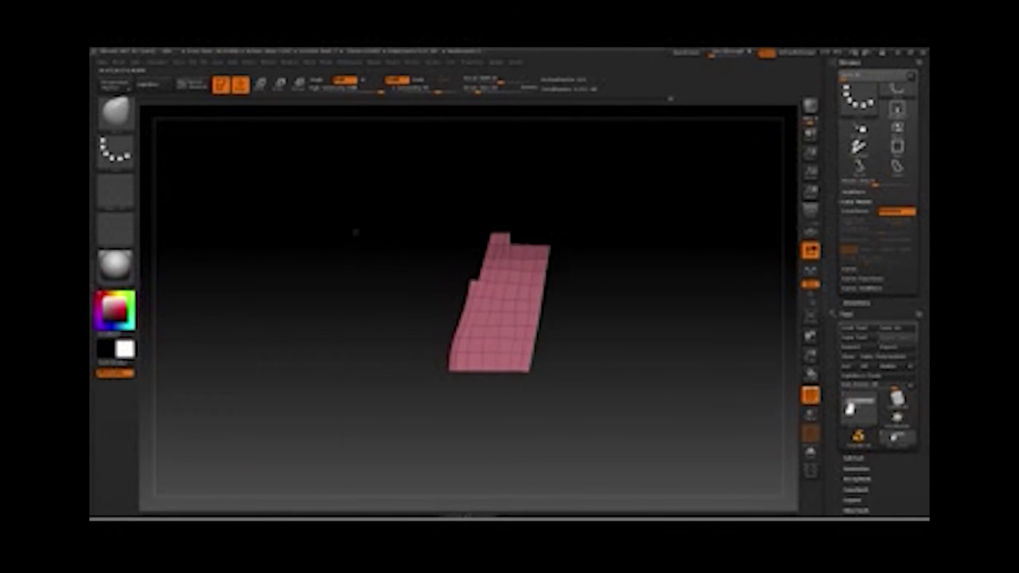
alt+drag(612, 354, 573, 385)
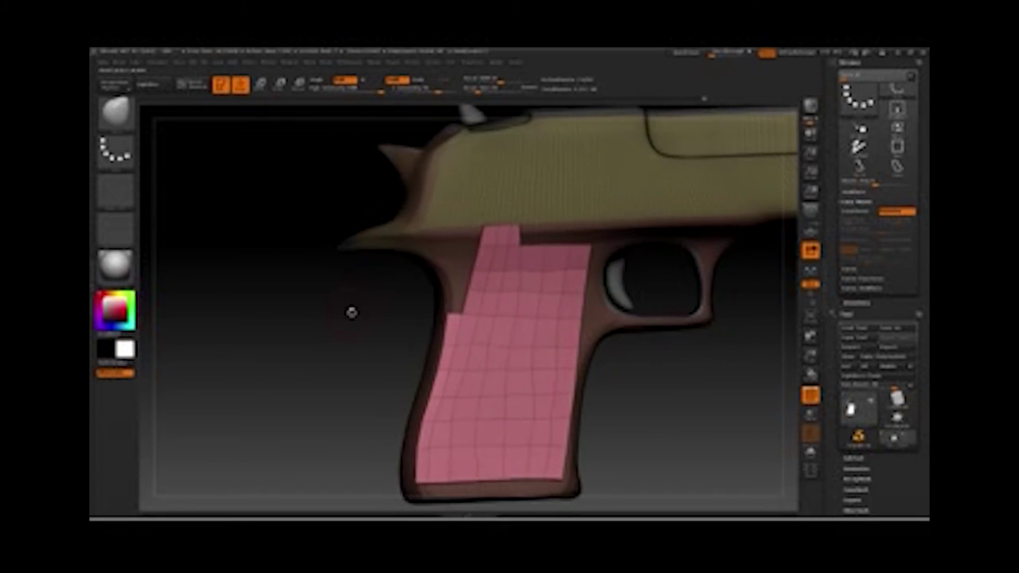
key(b)
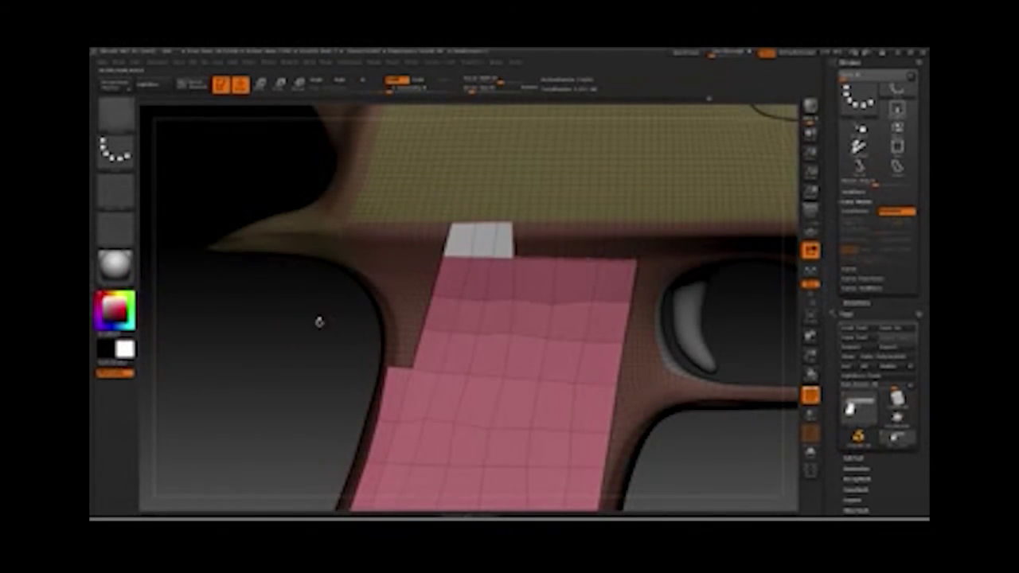
key(space)
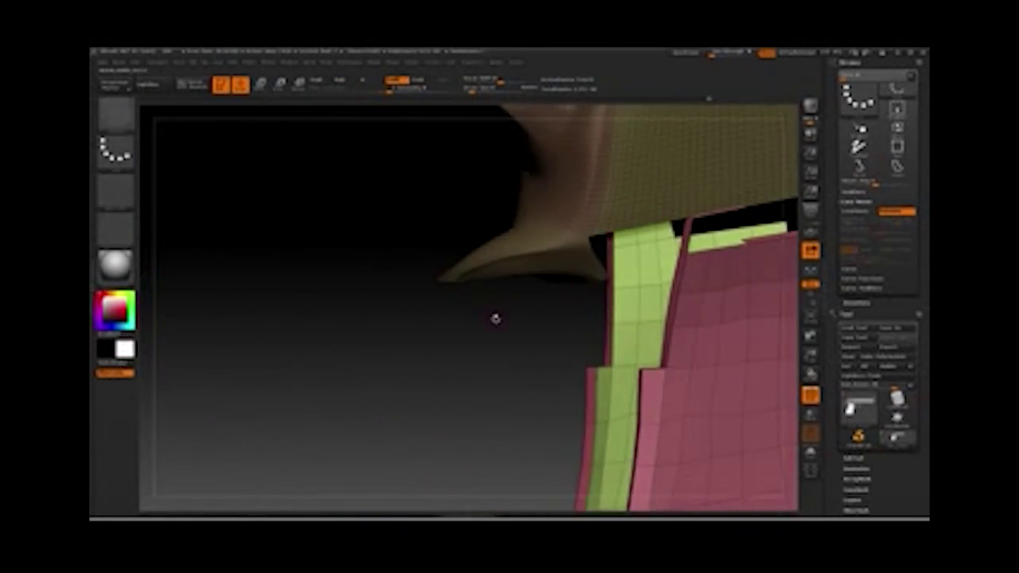
drag(495, 318, 488, 287)
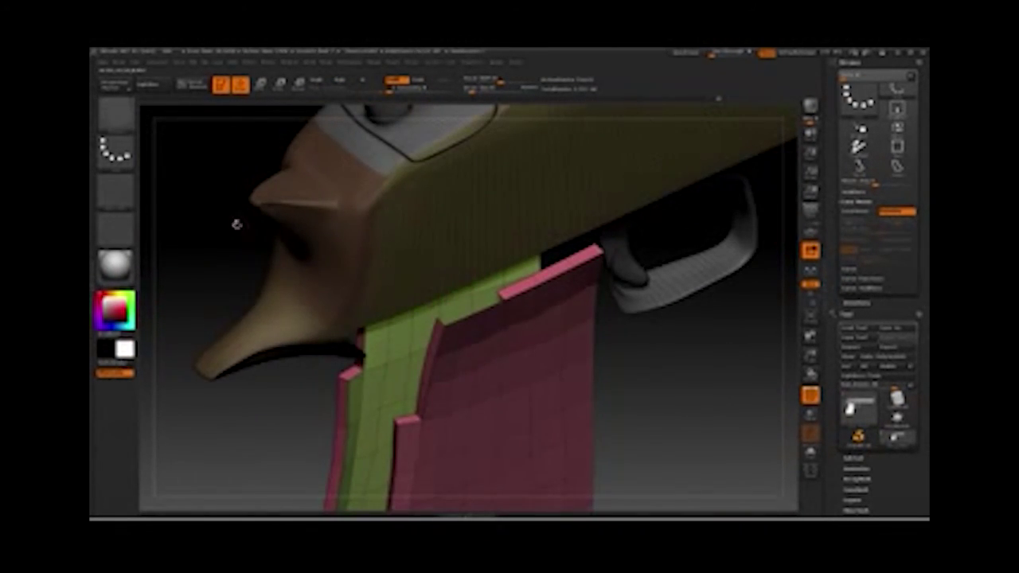
mouse_move(236, 224)
mouse_down()
mouse_move(238, 216)
mouse_move(410, 318)
mouse_up()
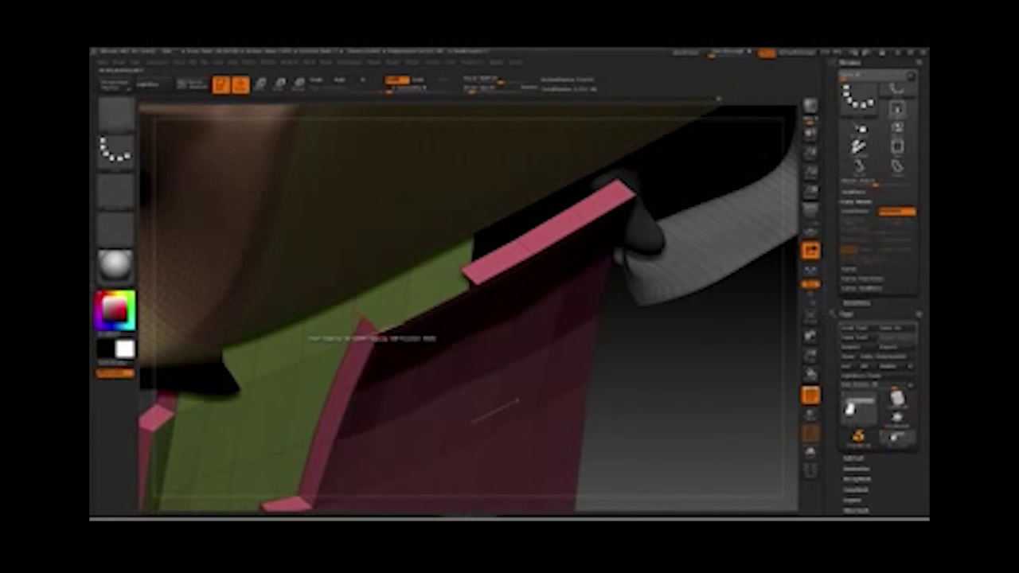
right_click(465, 246)
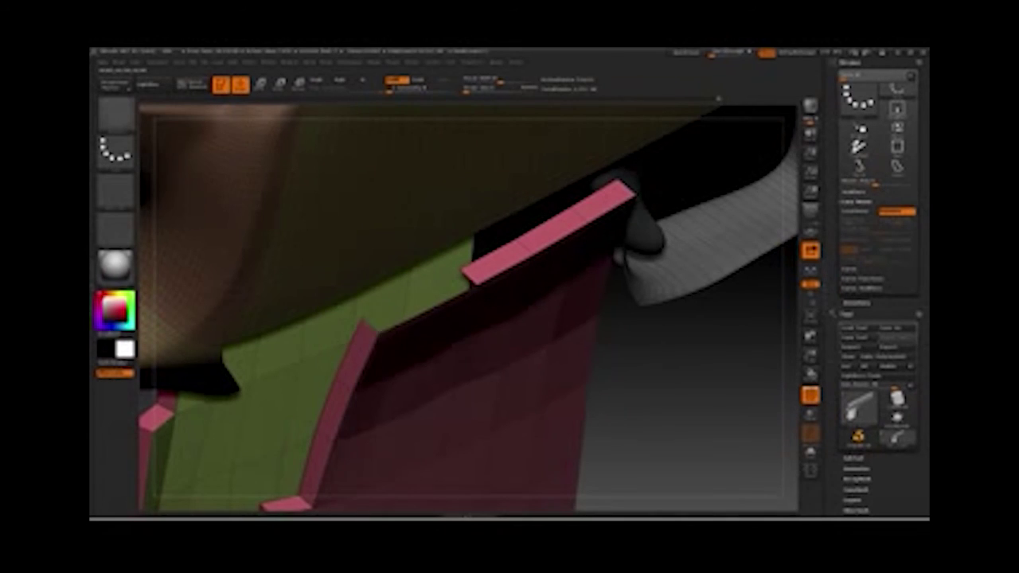
drag(622, 380, 515, 287)
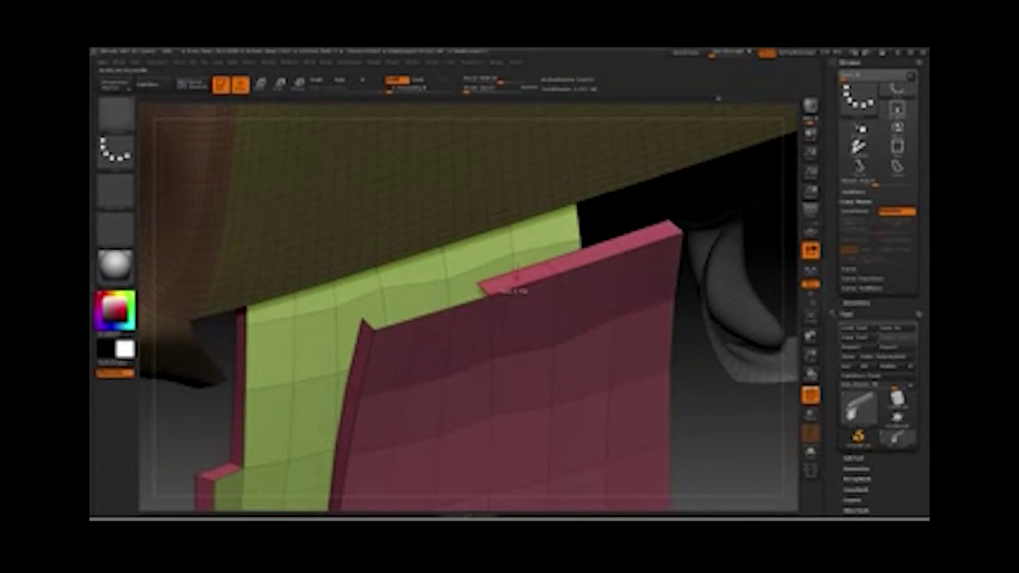
mouse_move(573, 271)
mouse_down()
mouse_move(375, 367)
mouse_move(500, 382)
mouse_up()
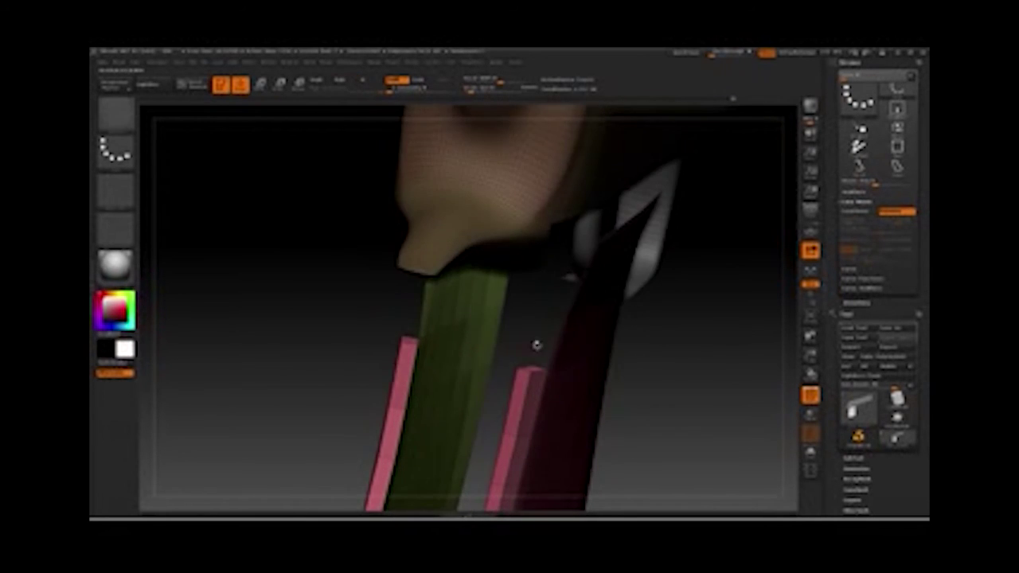
mouse_move(513, 426)
mouse_down()
mouse_move(534, 345)
mouse_move(518, 390)
mouse_move(332, 278)
mouse_move(470, 338)
mouse_move(674, 272)
mouse_move(557, 318)
mouse_move(478, 263)
mouse_move(430, 249)
mouse_up()
mouse_move(538, 167)
mouse_down()
mouse_move(509, 263)
mouse_move(470, 336)
mouse_move(475, 196)
mouse_move(566, 263)
mouse_move(517, 239)
mouse_move(477, 286)
mouse_move(509, 303)
mouse_move(533, 298)
mouse_move(407, 278)
mouse_move(454, 275)
mouse_move(332, 194)
mouse_move(363, 228)
mouse_up()
Step: Hide the pink panel to inspect the green one, toggling the whole gun's visibility
ctrl+shift+click(194, 139)
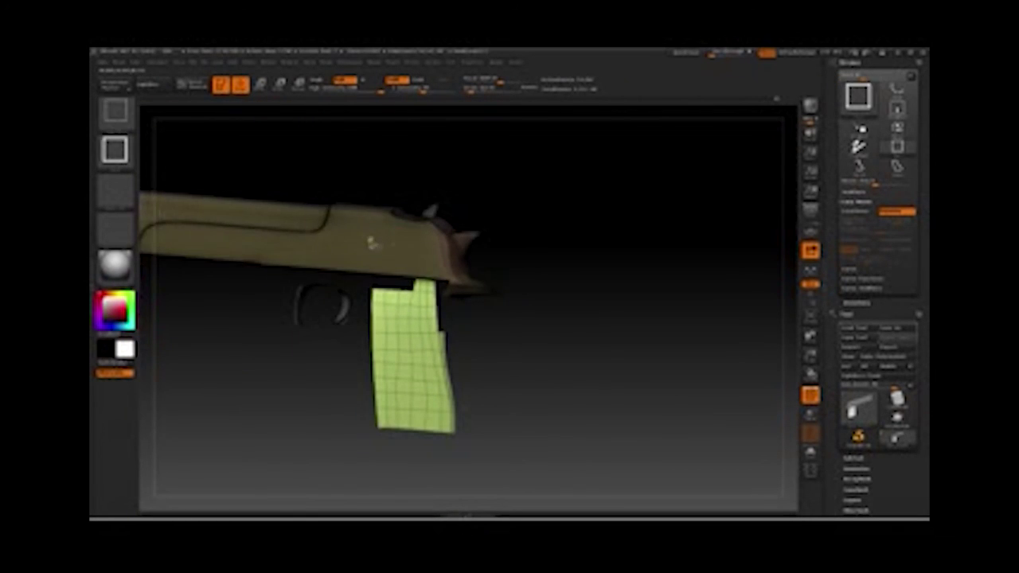
drag(518, 336, 477, 294)
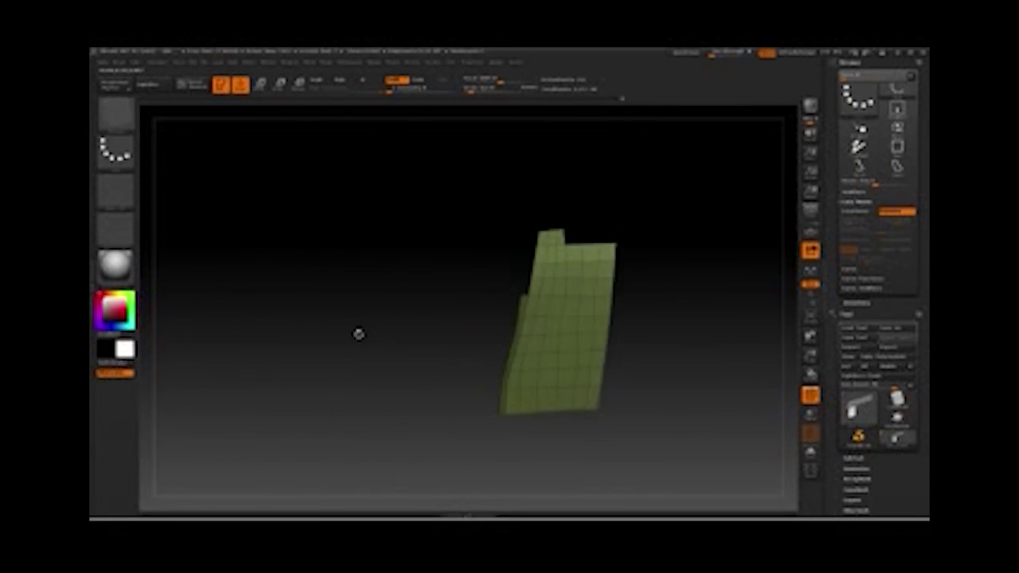
mouse_move(310, 313)
ctrl+shift+mouse_down()
mouse_move(382, 391)
mouse_move(394, 297)
mouse_move(432, 345)
ctrl+shift+mouse_up()
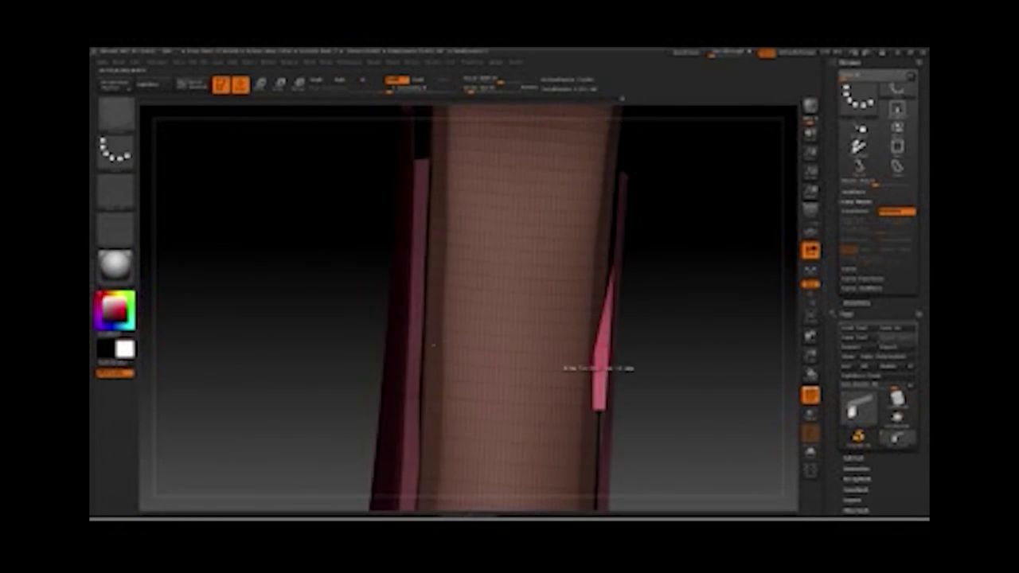
key(ctrl+z)
key(ctrl+z)
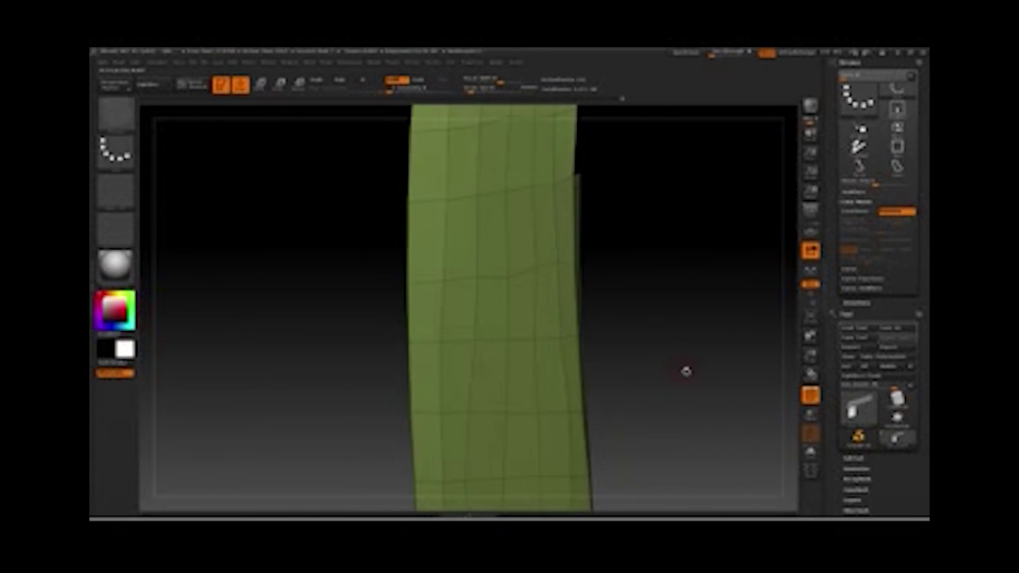
key(ctrl+shift+z)
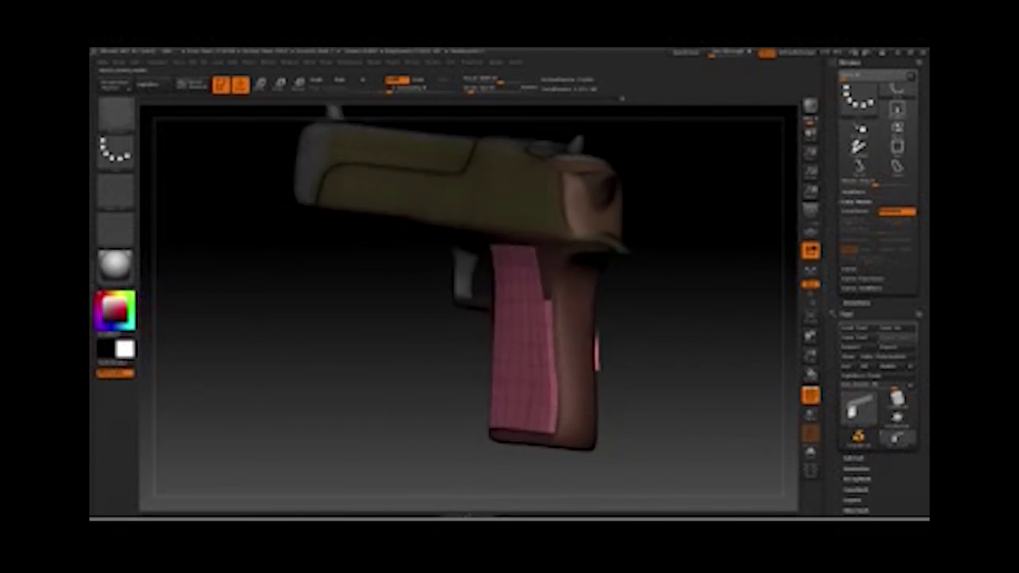
key(ctrl+shift+z)
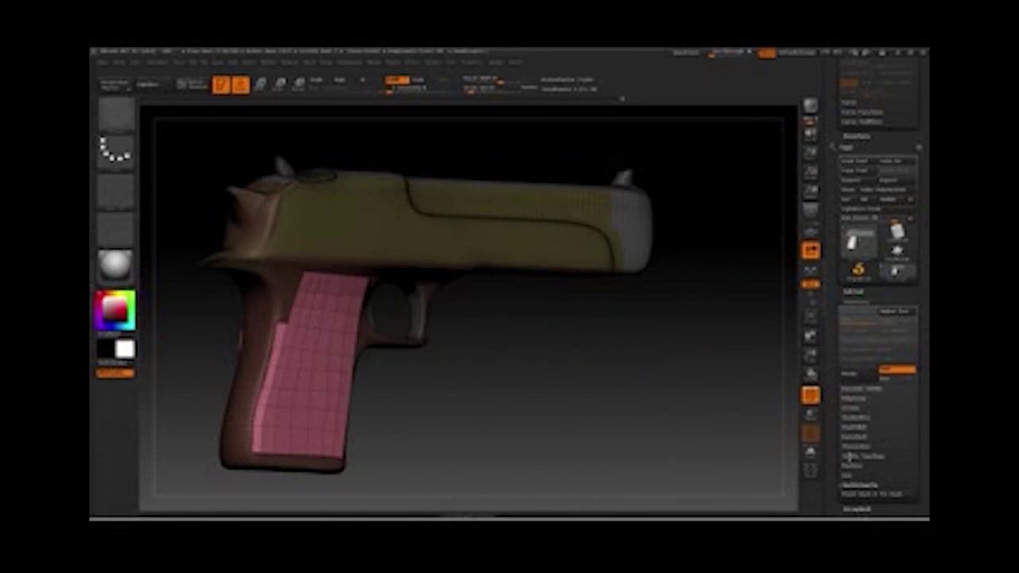
Step: Undo back to the state showing only the isolated pink panel
key(ctrl+z)
key(ctrl+z)
key(ctrl+z)
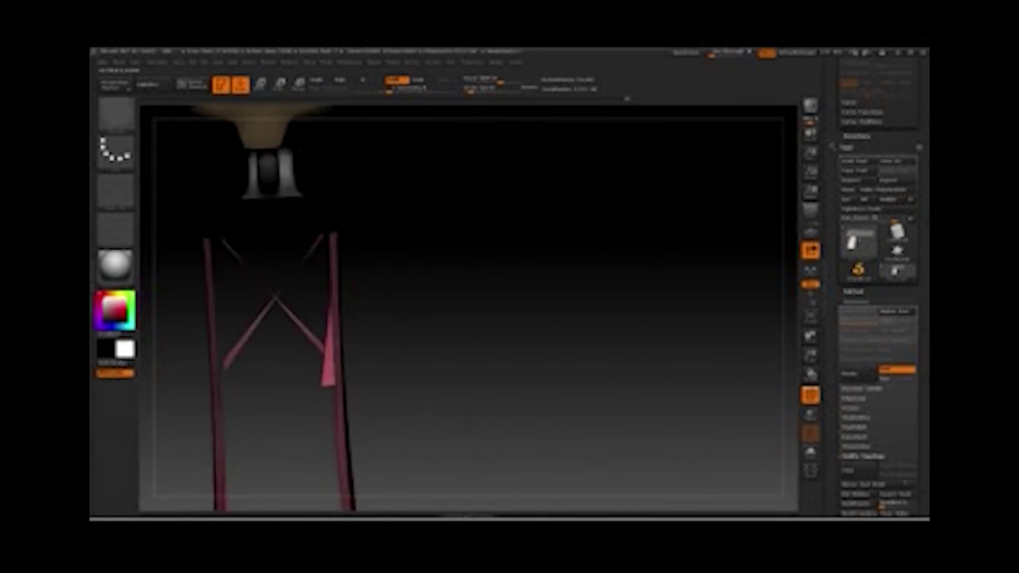
key(ctrl+z)
key(ctrl+z)
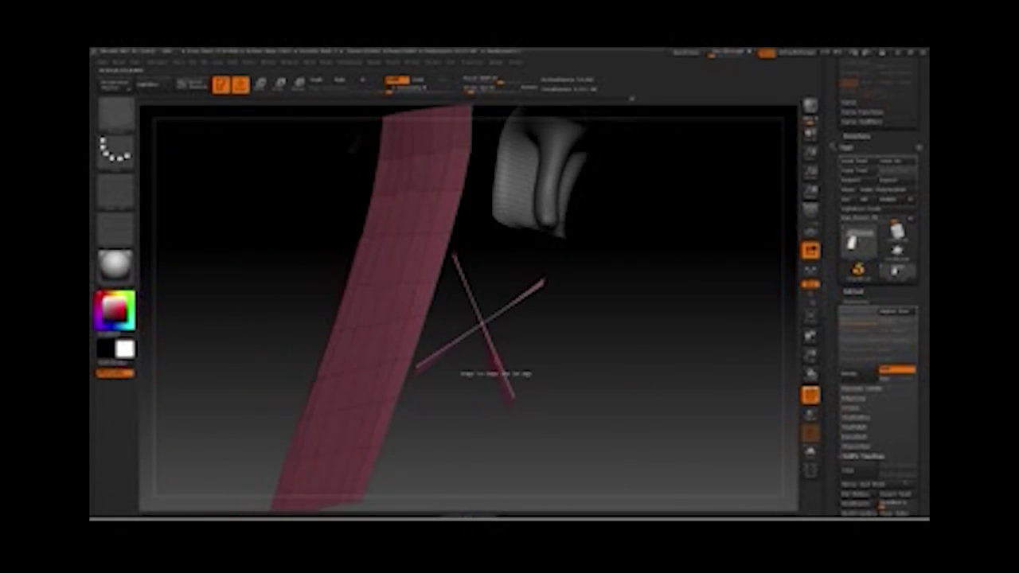
key(ctrl+z)
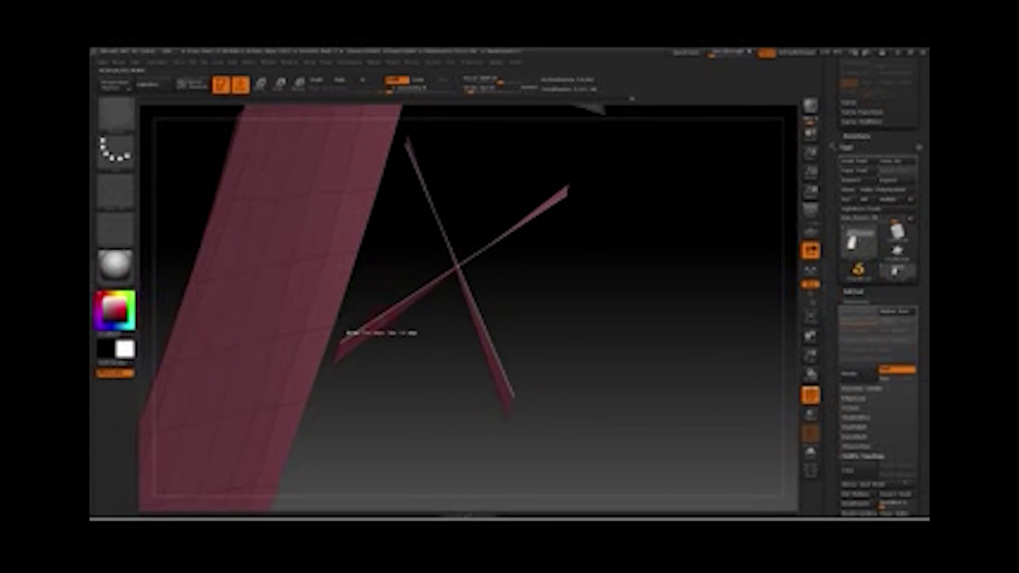
key(space)
key(ctrl+z)
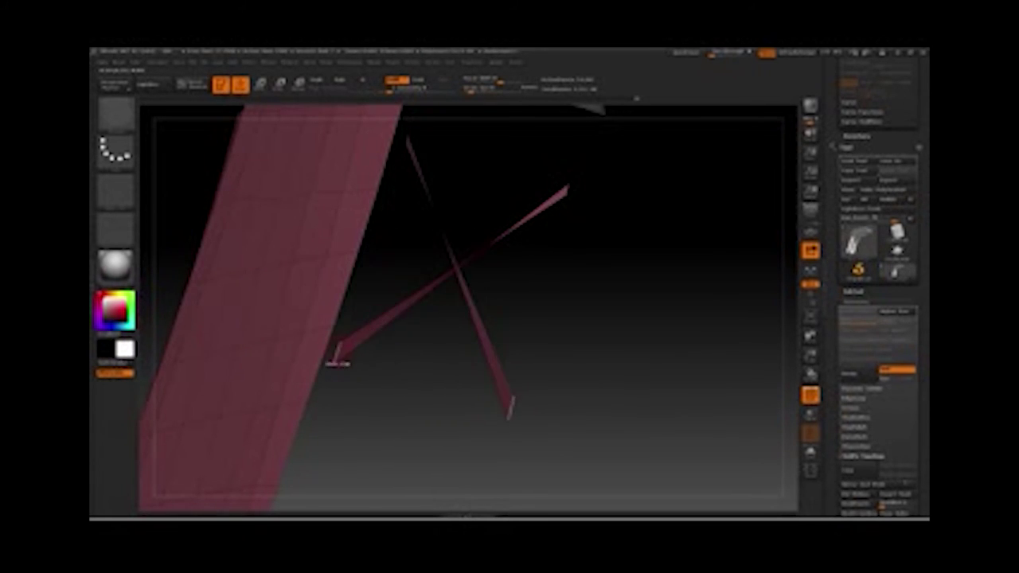
key(ctrl+z)
key(ctrl+z)
key(ctrl+z)
key(ctrl+z)
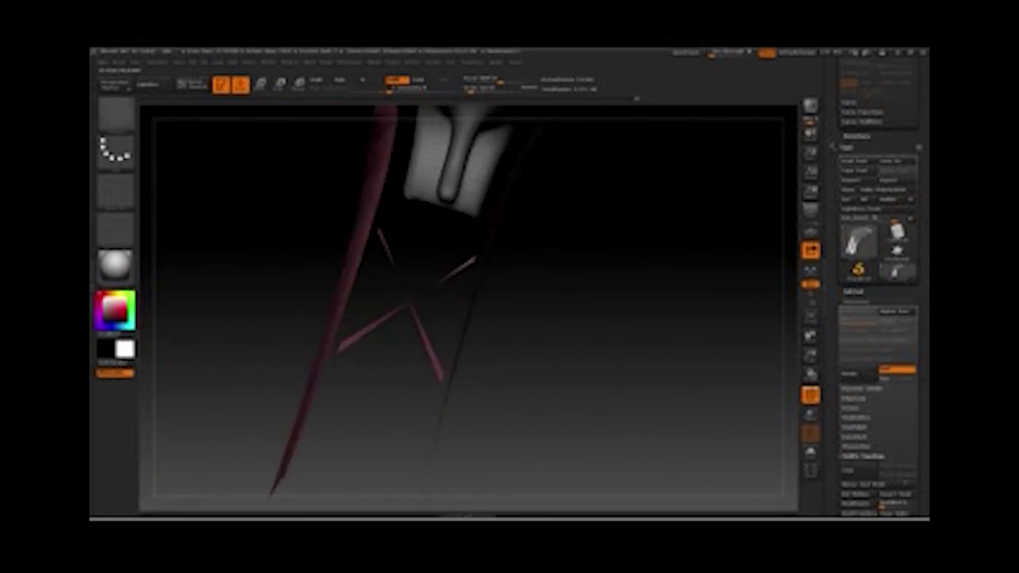
key(ctrl+z)
key(ctrl+z)
key(ctrl+z)
key(ctrl+z)
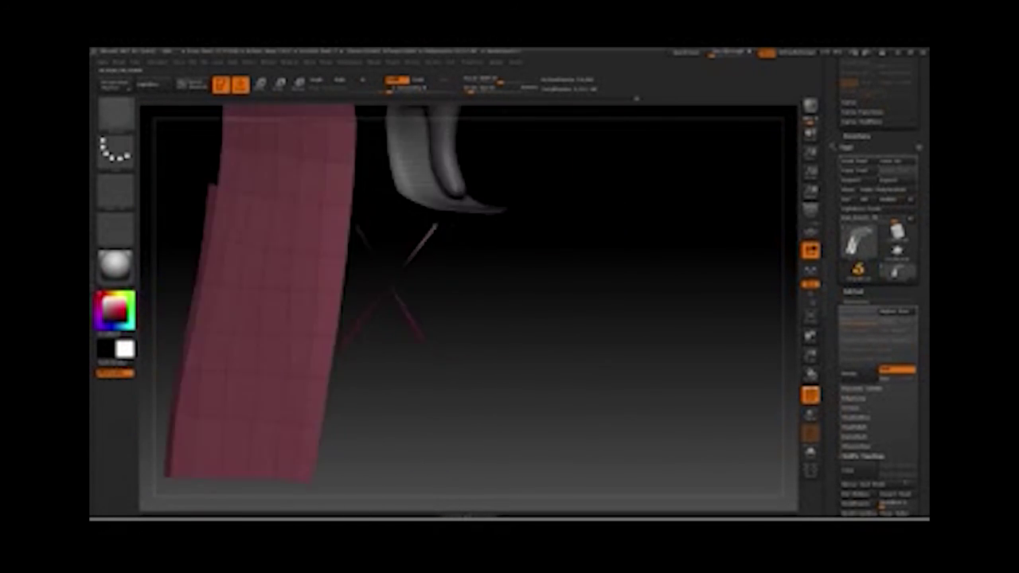
key(ctrl+z)
key(ctrl+z)
key(ctrl+z)
key(ctrl+z)
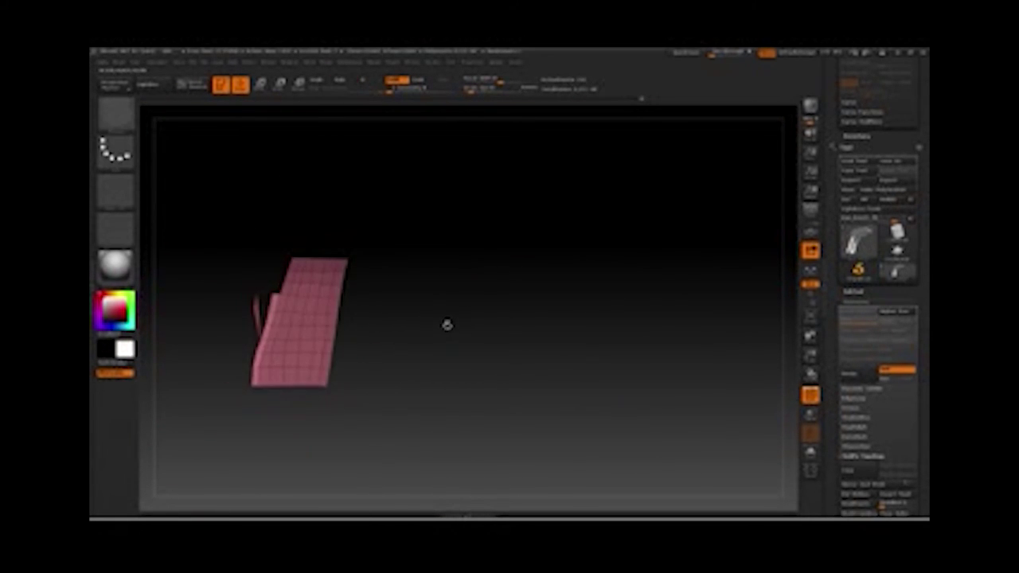
key(ctrl+z)
key(ctrl+z)
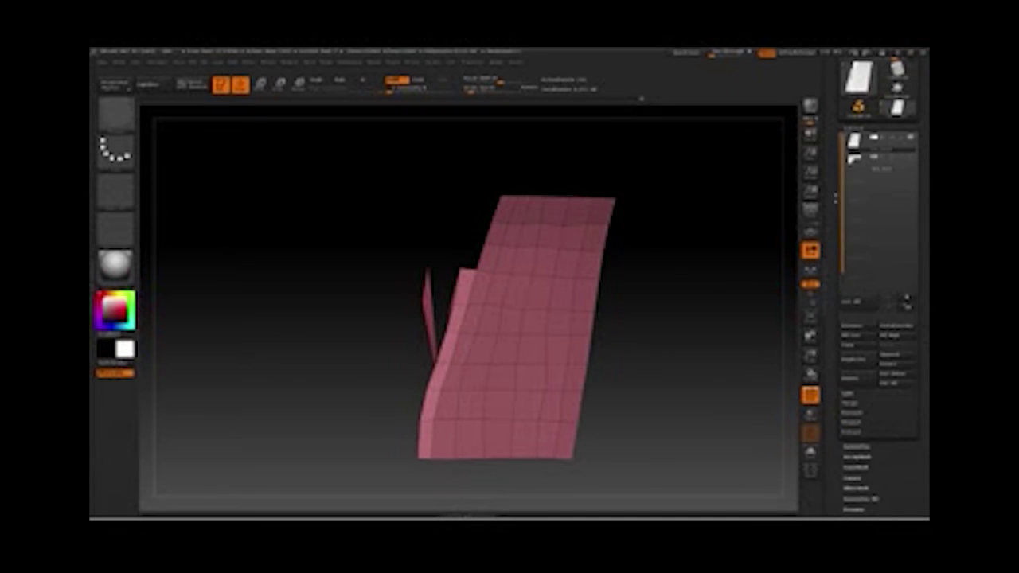
key(ctrl+z)
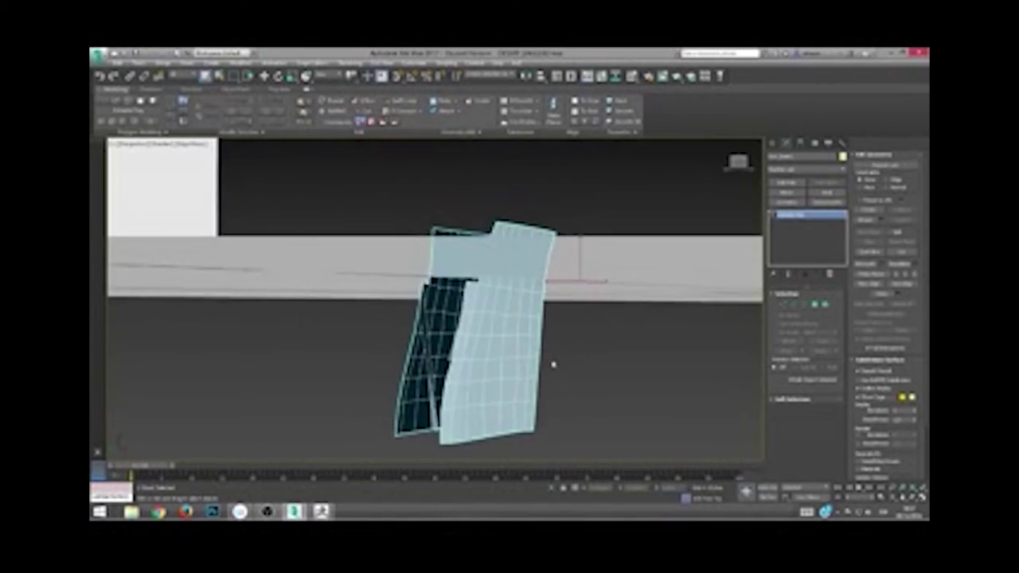
Step: Orbit to the two grip strips in 3ds Max and enter Polygon sub-object mode
alt+middle_drag(553, 365, 555, 279)
alt+middle_drag(553, 493, 582, 364)
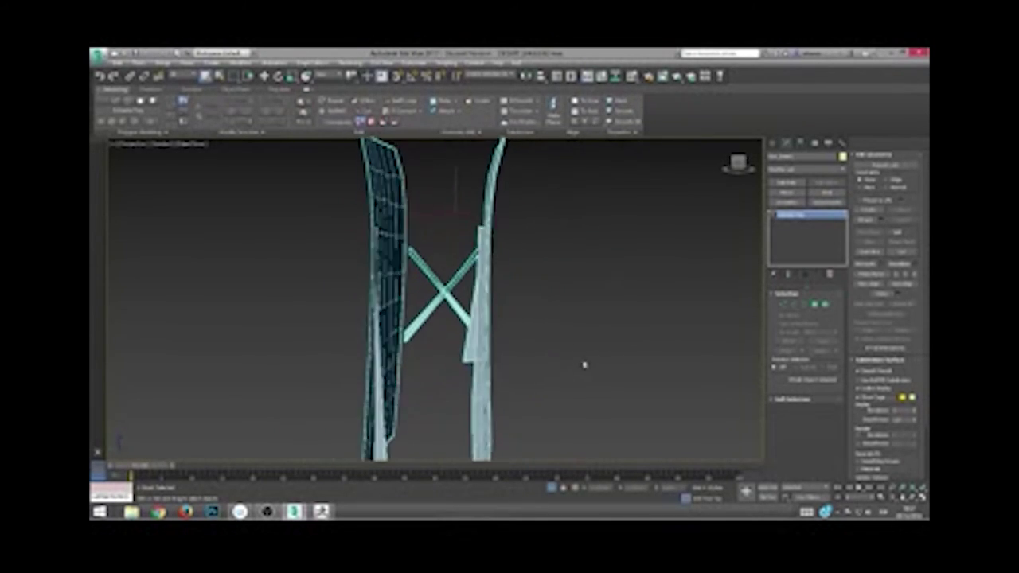
click(435, 321)
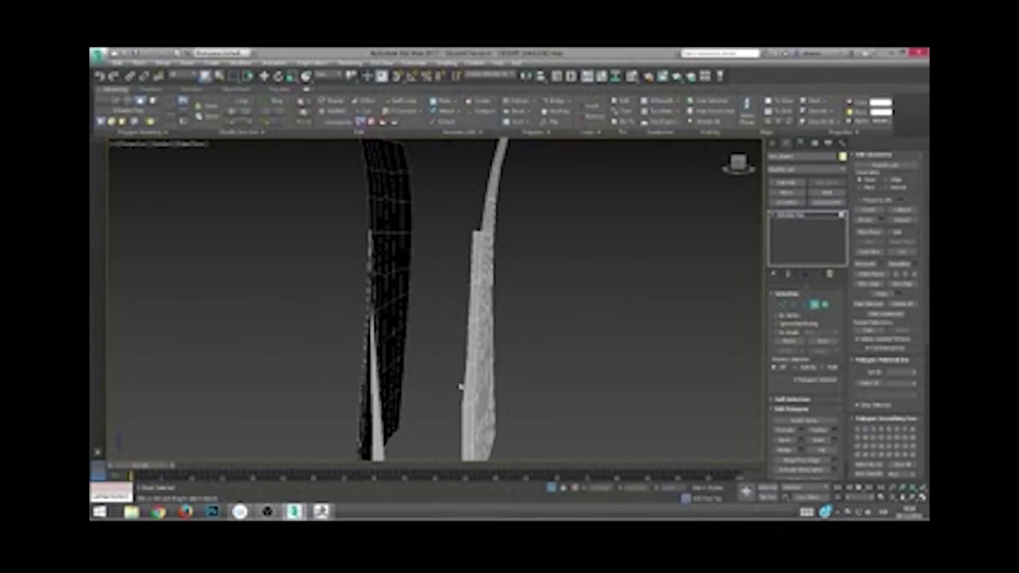
mouse_move(390, 310)
alt+middle_down()
mouse_move(374, 314)
mouse_move(564, 403)
mouse_move(478, 320)
mouse_move(497, 333)
alt+middle_up()
scroll(374, 314, up, 5)
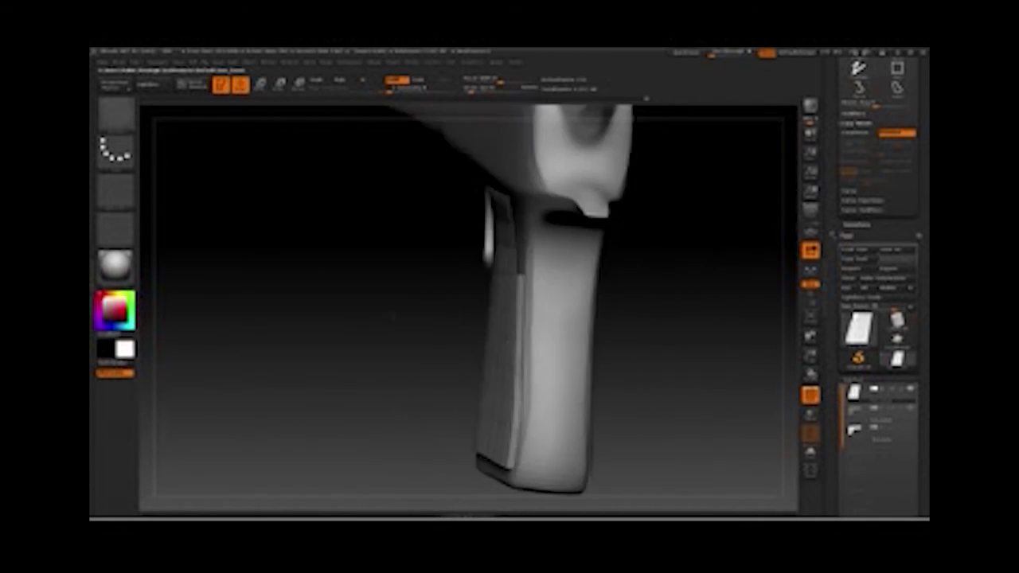
Step: Switch to Draw mode, rotate around the grip panel, and bring up the brush palette
key(q)
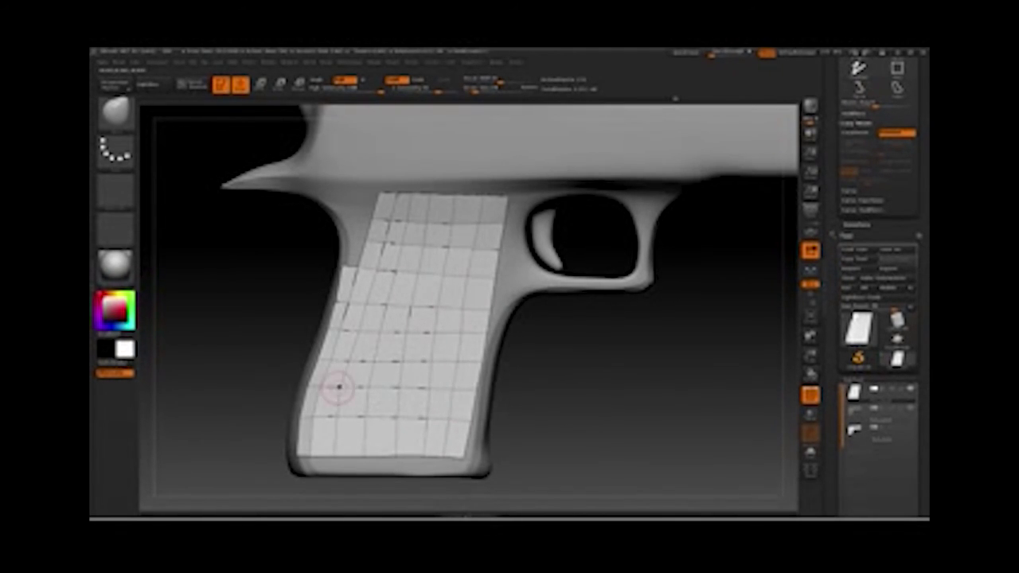
mouse_move(296, 308)
mouse_down()
mouse_move(311, 358)
mouse_move(363, 311)
mouse_up()
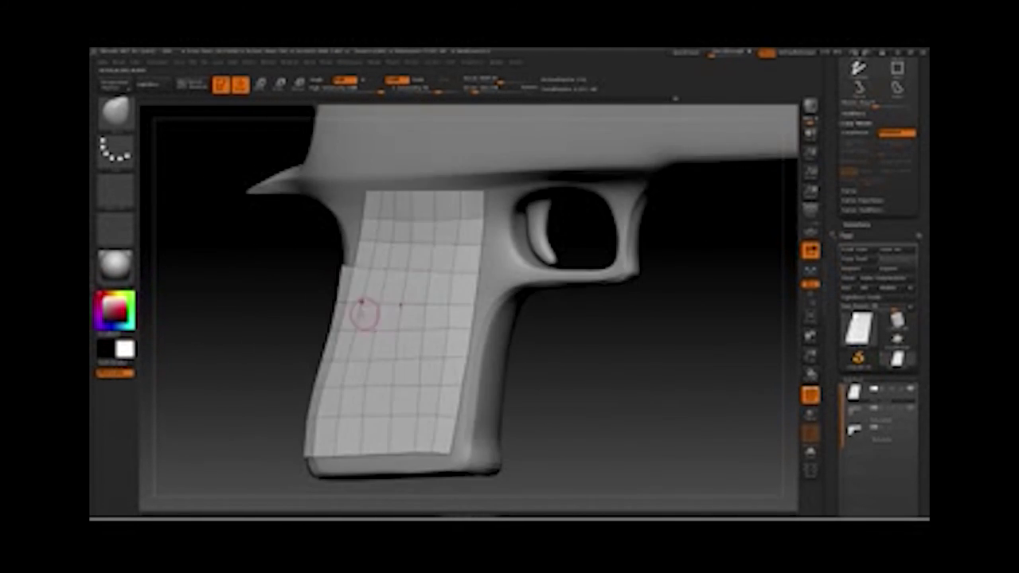
key(b)
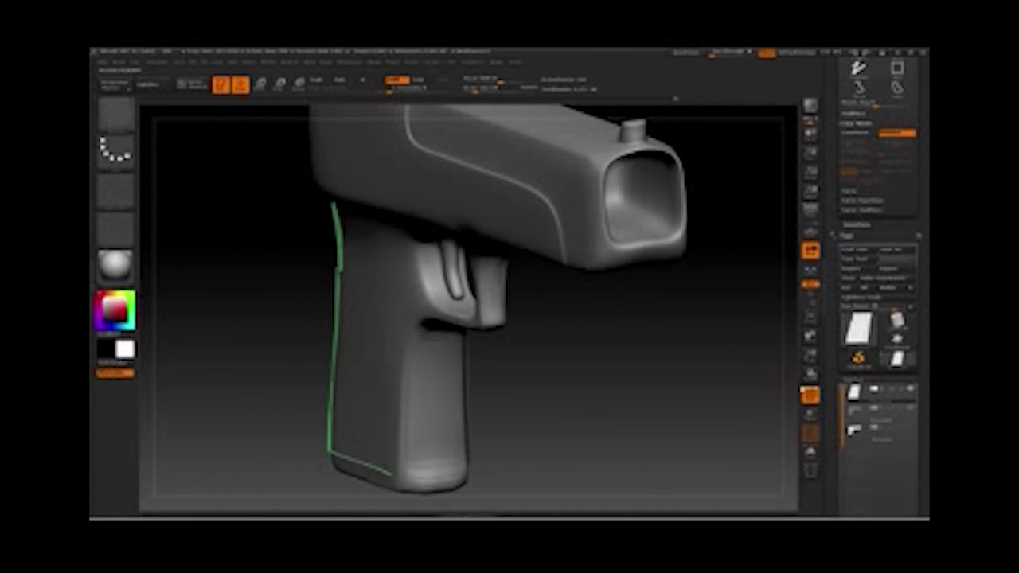
scroll(875, 286, down, 5)
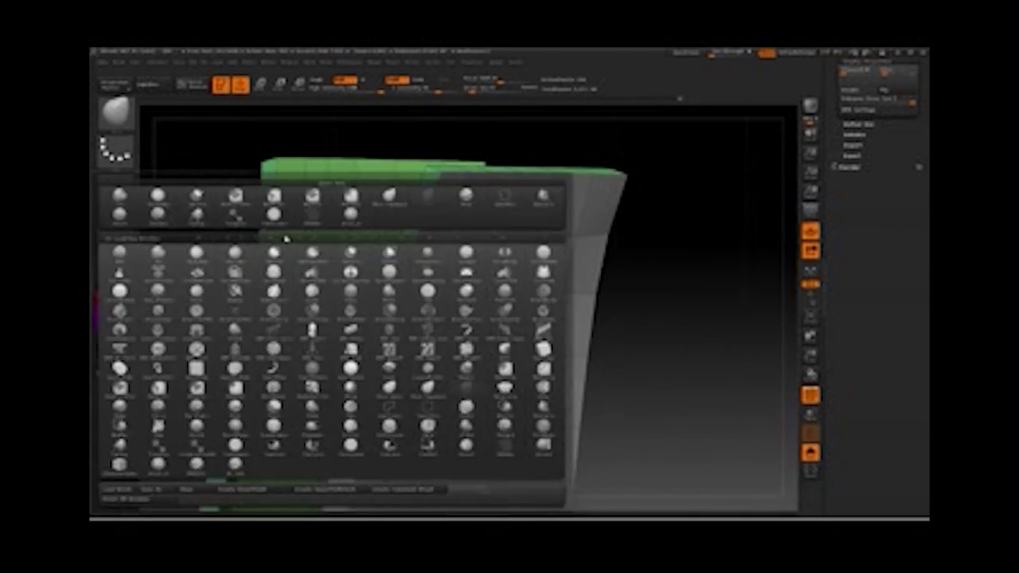
Step: Hide the polygon wireframe, subdivide the grip panel once with Ctrl+D, and view the whole pistol
key(space)
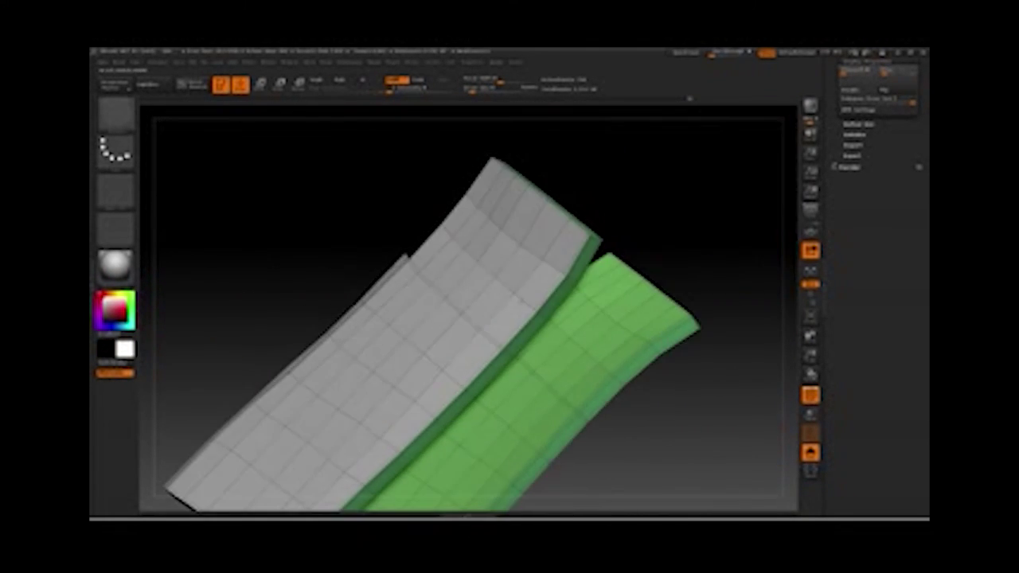
key(shift+f)
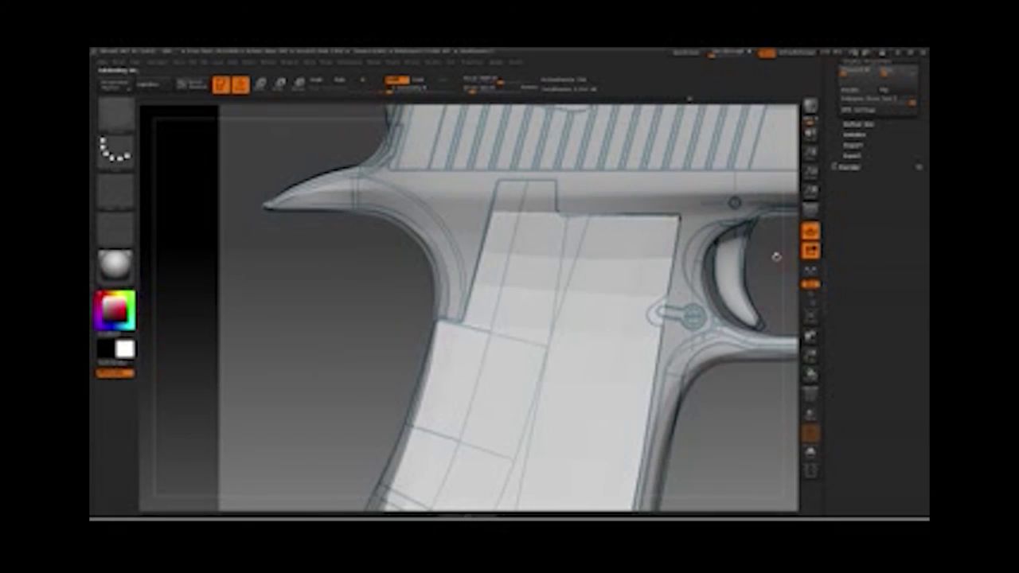
key(ctrl+d)
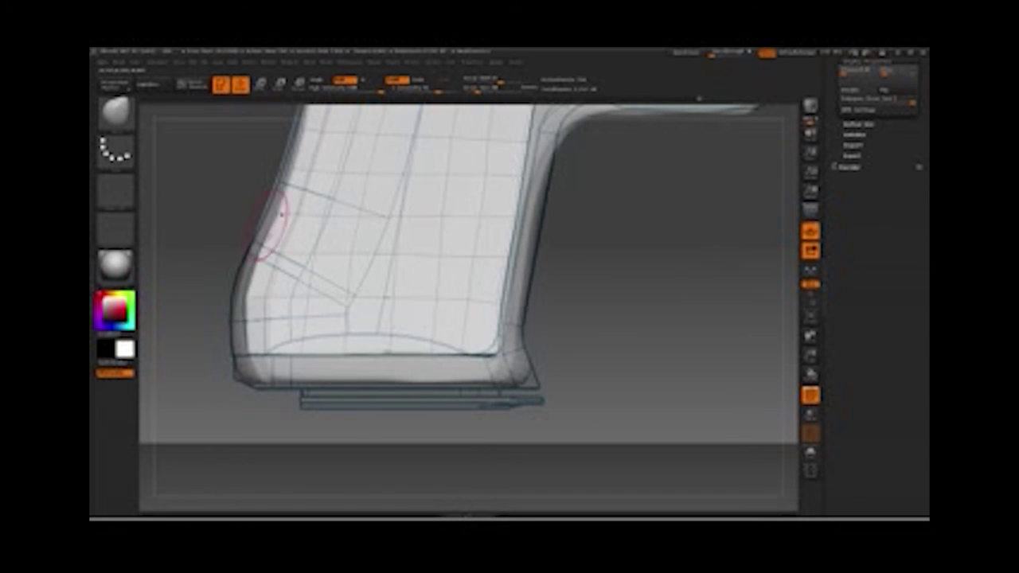
key(shift+d)
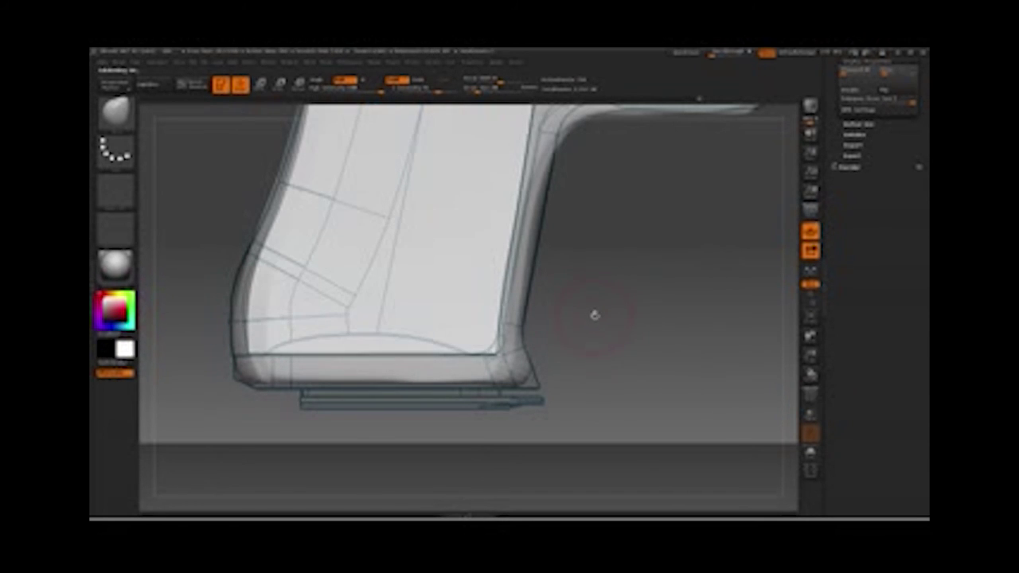
click(810, 231)
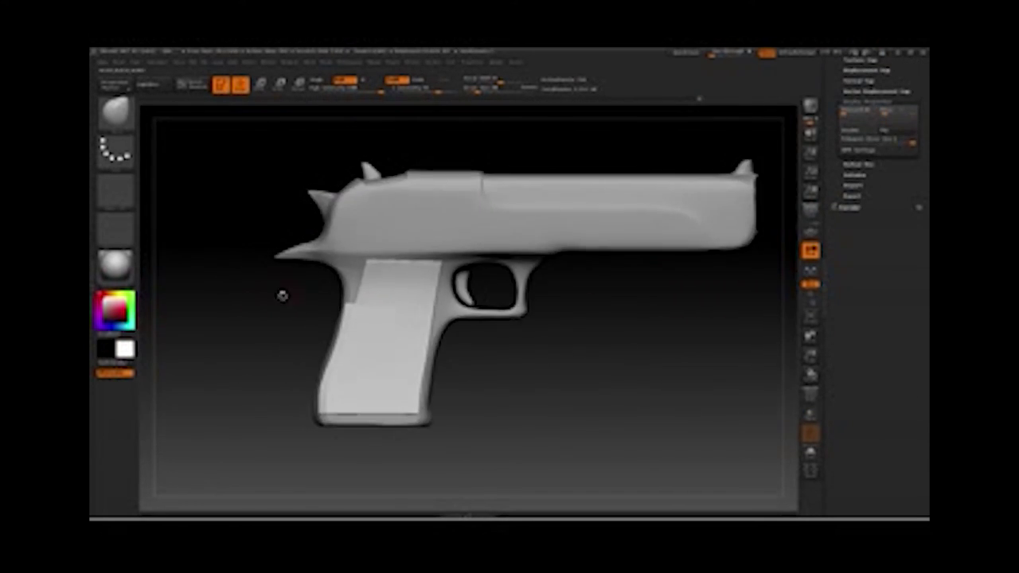
Step: Turn the pistol to a flat side view and show the current tool's settings
drag(275, 303, 461, 318)
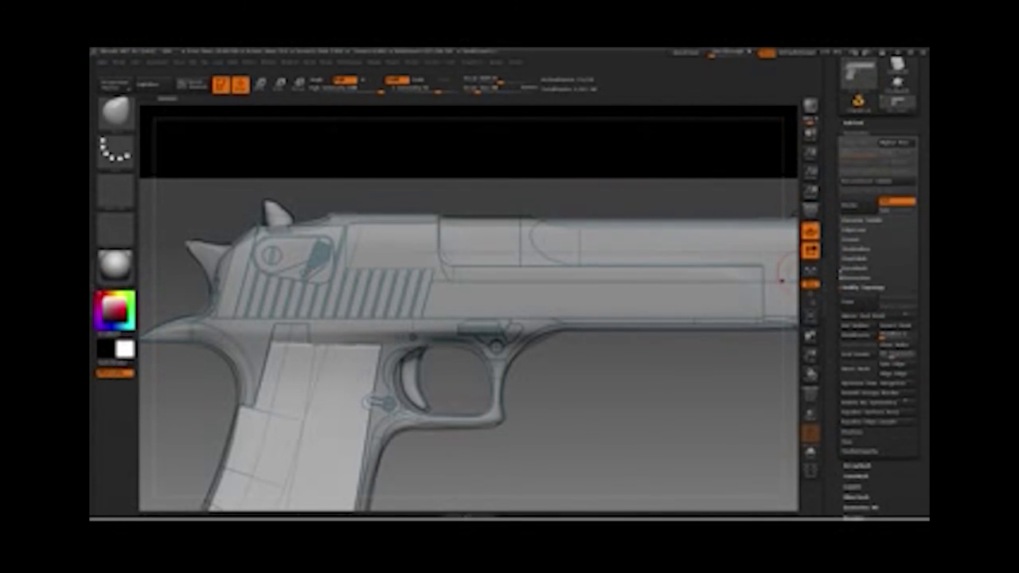
click(842, 274)
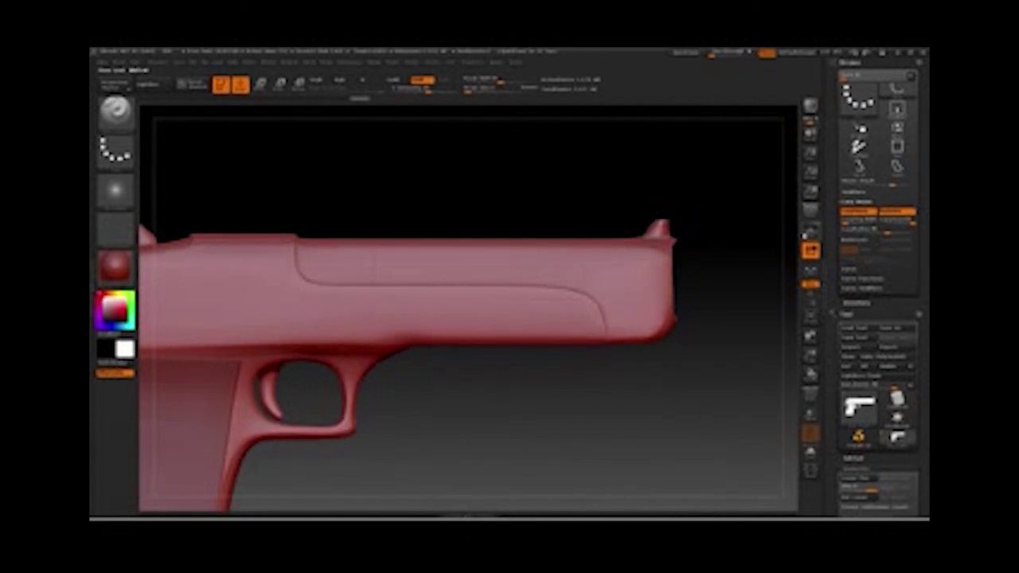
Step: Toggle the Transp/Ghost see-through view on and back off
click(810, 230)
click(810, 230)
click(810, 233)
click(811, 232)
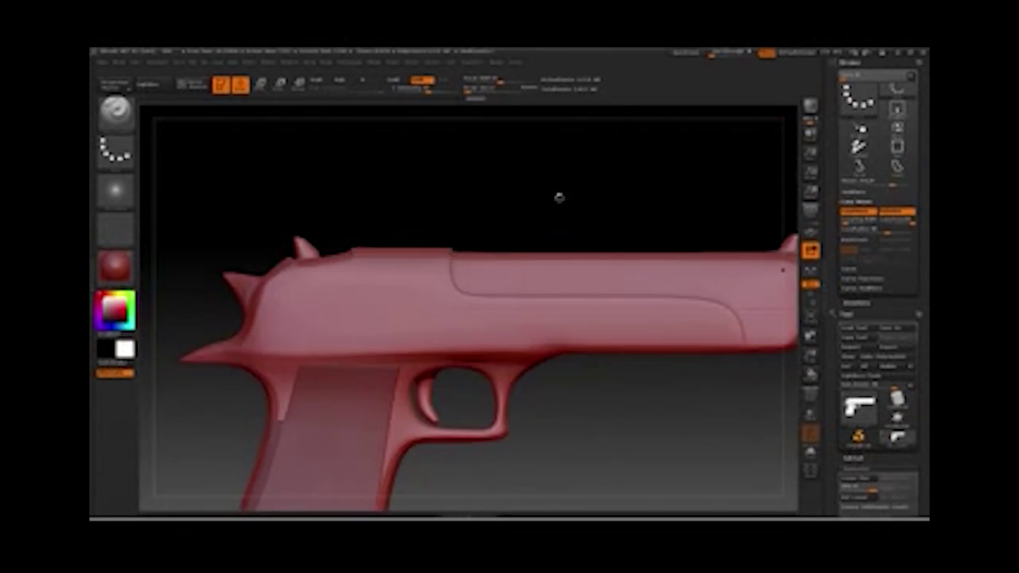
Step: Zoom in to the trigger and crease a sharp groove down its front face
drag(557, 196, 377, 300)
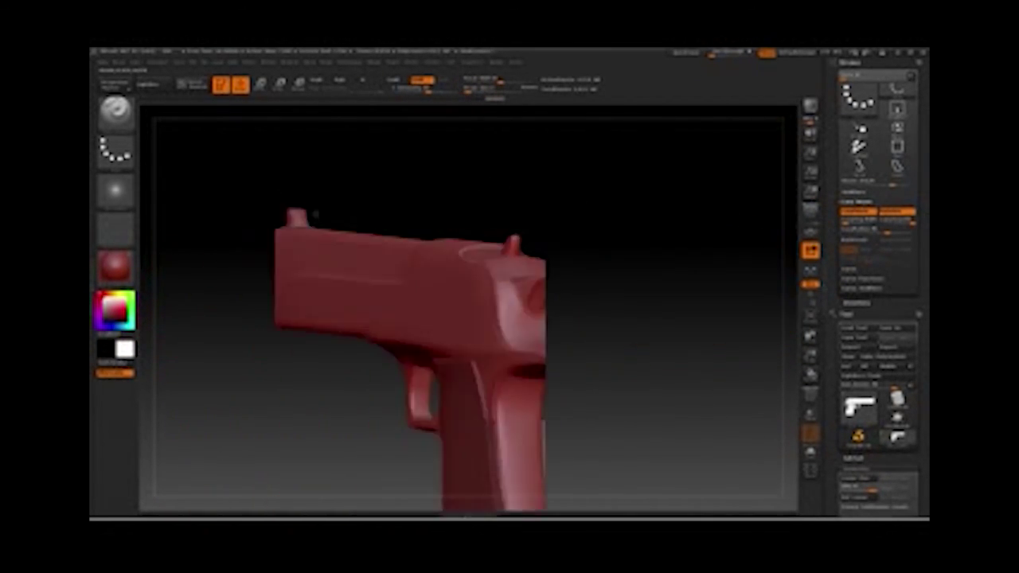
mouse_move(365, 209)
mouse_down()
mouse_move(298, 199)
mouse_move(419, 185)
mouse_up()
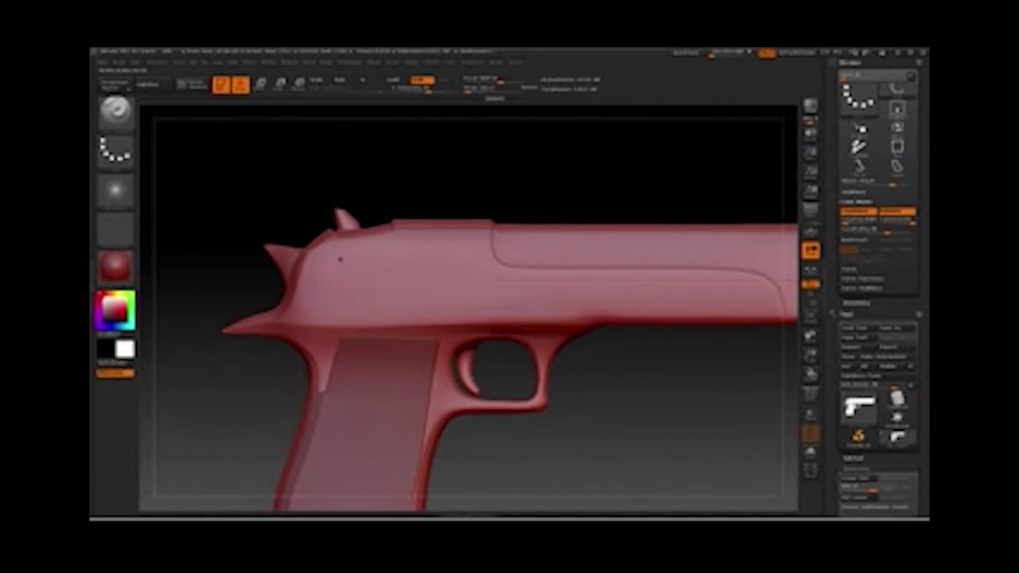
drag(340, 260, 452, 337)
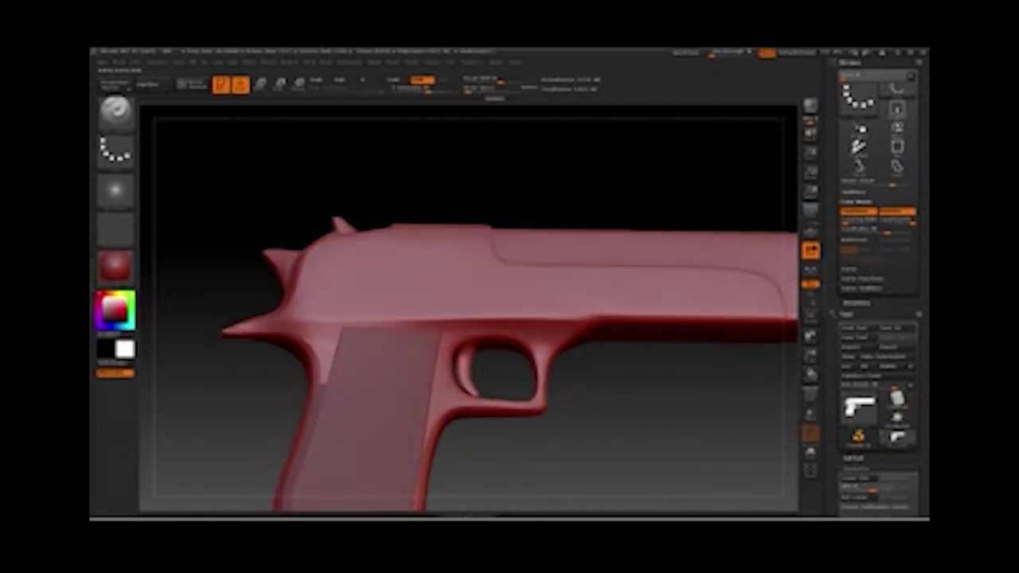
drag(591, 364, 602, 391)
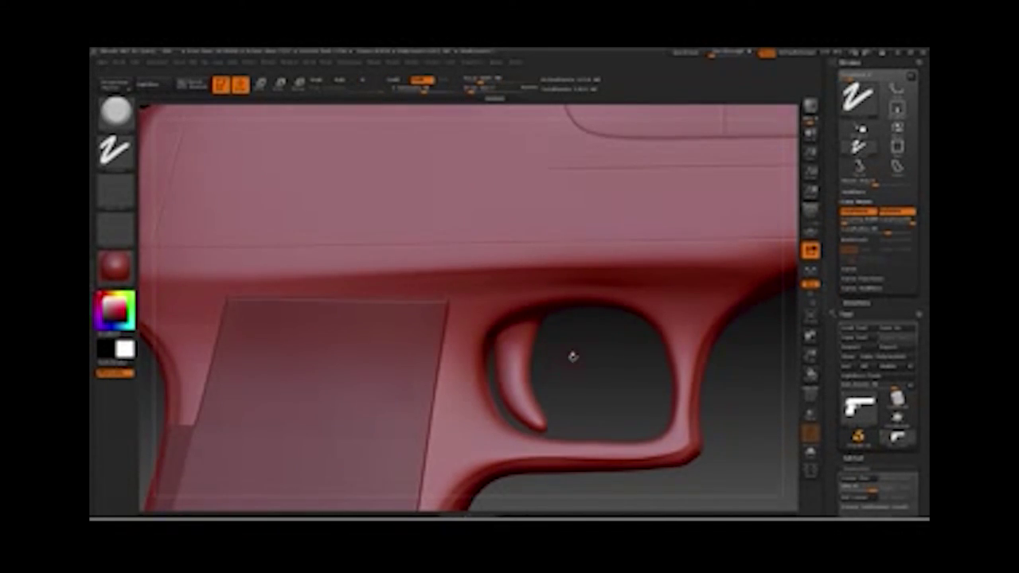
drag(572, 356, 585, 360)
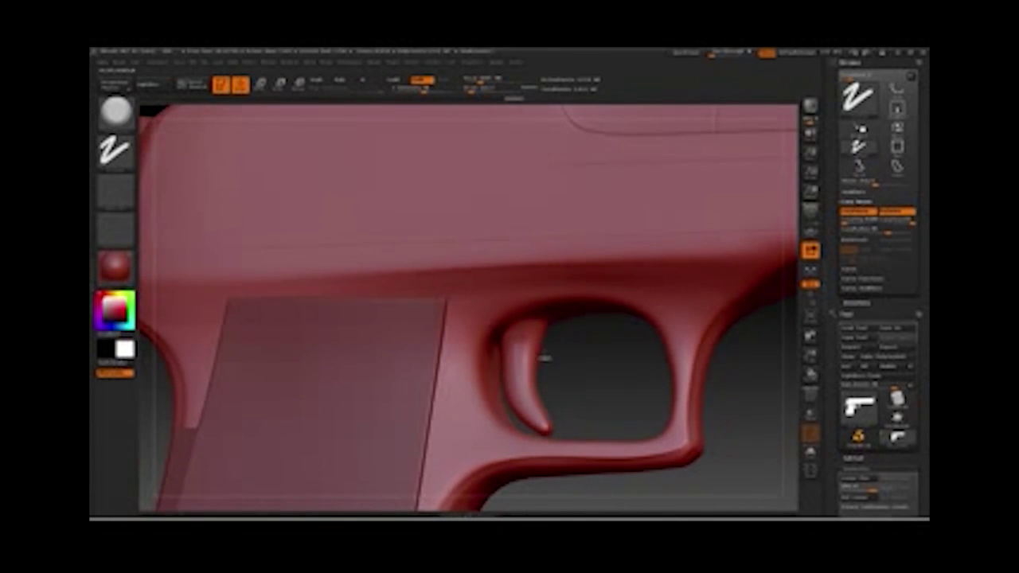
drag(521, 352, 525, 389)
Step: Undo the groove on the trigger and lightly smooth the trigger surface
key(ctrl+z)
key(b)
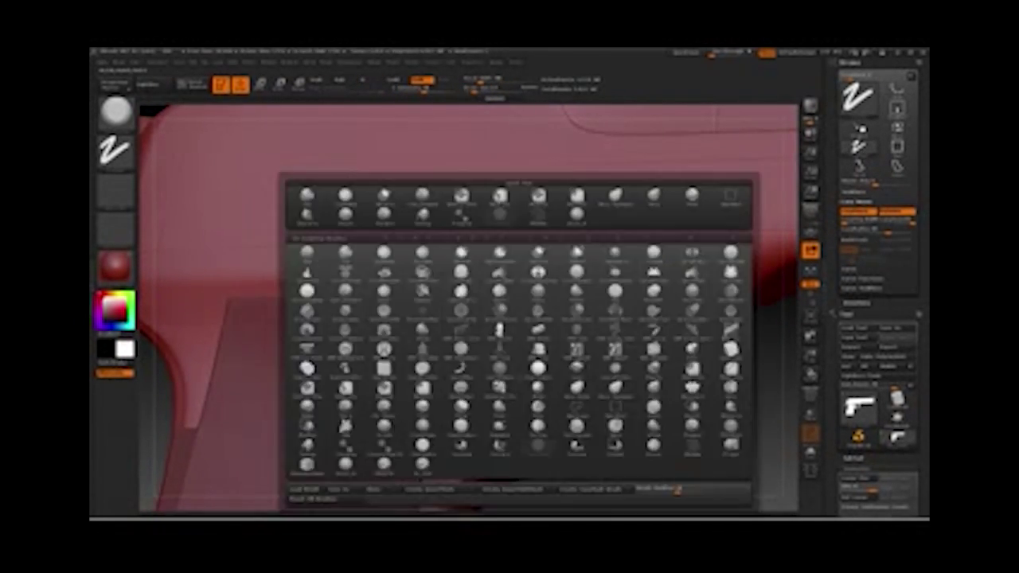
click(524, 341)
shift+drag(522, 342, 554, 375)
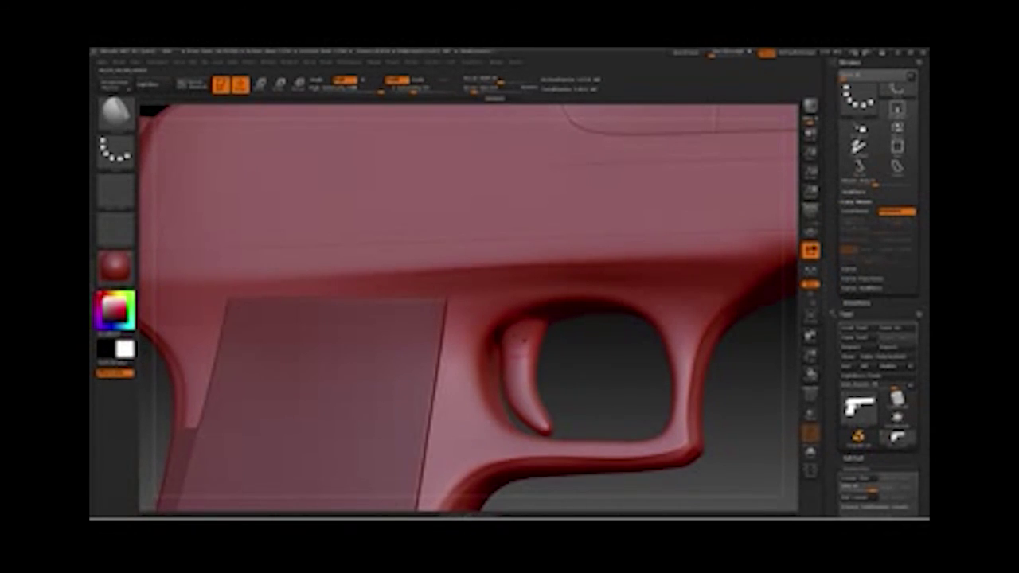
click(858, 211)
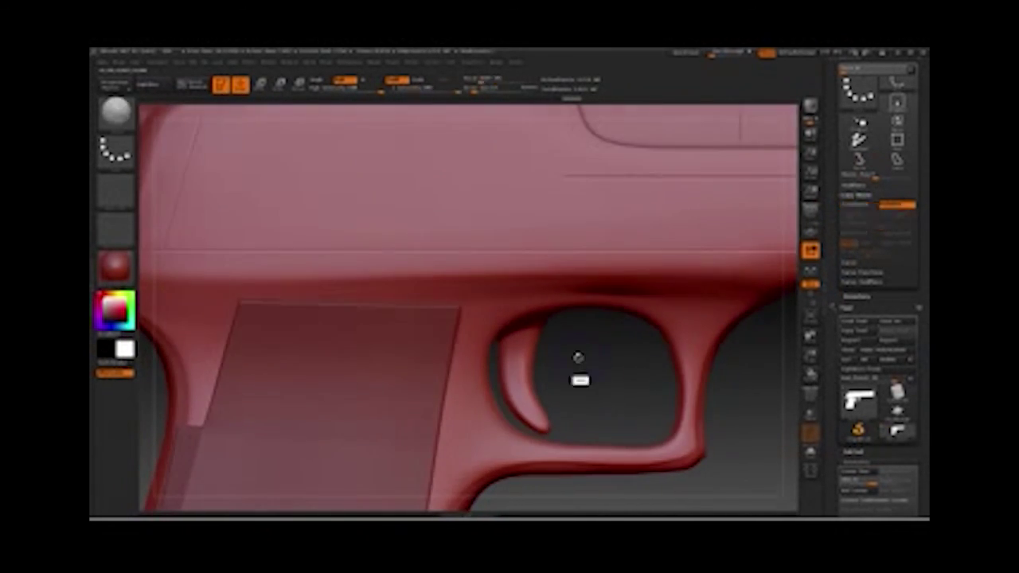
Step: Apply a grey MatCap material to the pistol and view it in three-quarter angle
alt+drag(580, 357, 371, 268)
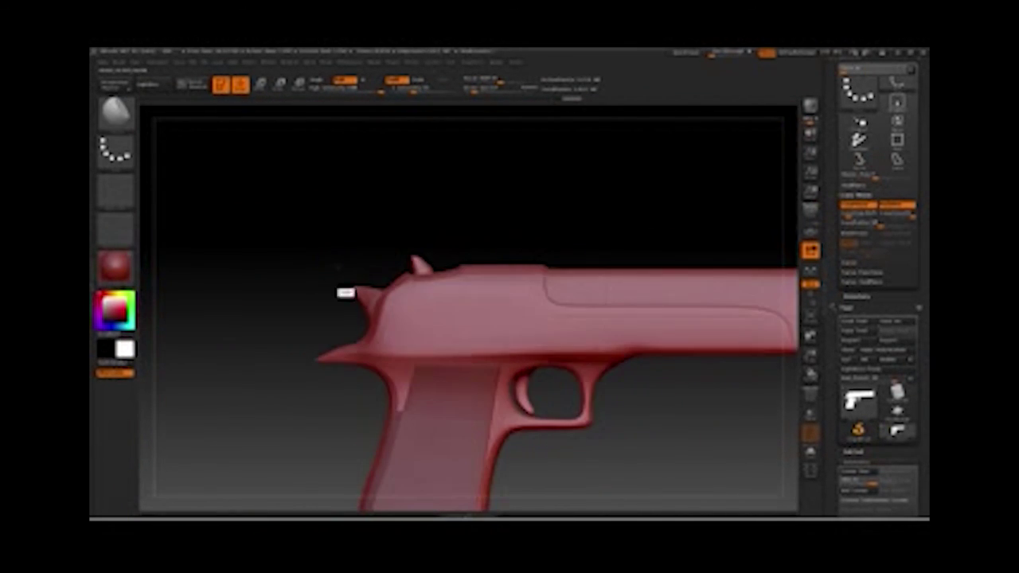
mouse_move(316, 286)
alt+mouse_down()
mouse_move(284, 196)
mouse_move(544, 348)
mouse_move(779, 232)
mouse_move(603, 353)
alt+mouse_up()
click(116, 267)
click(219, 348)
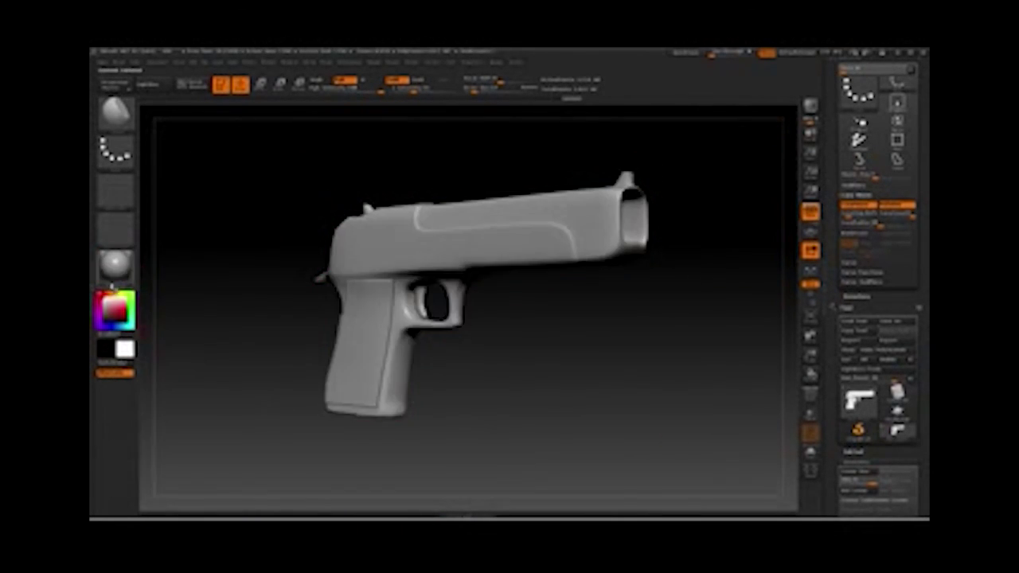
click(115, 267)
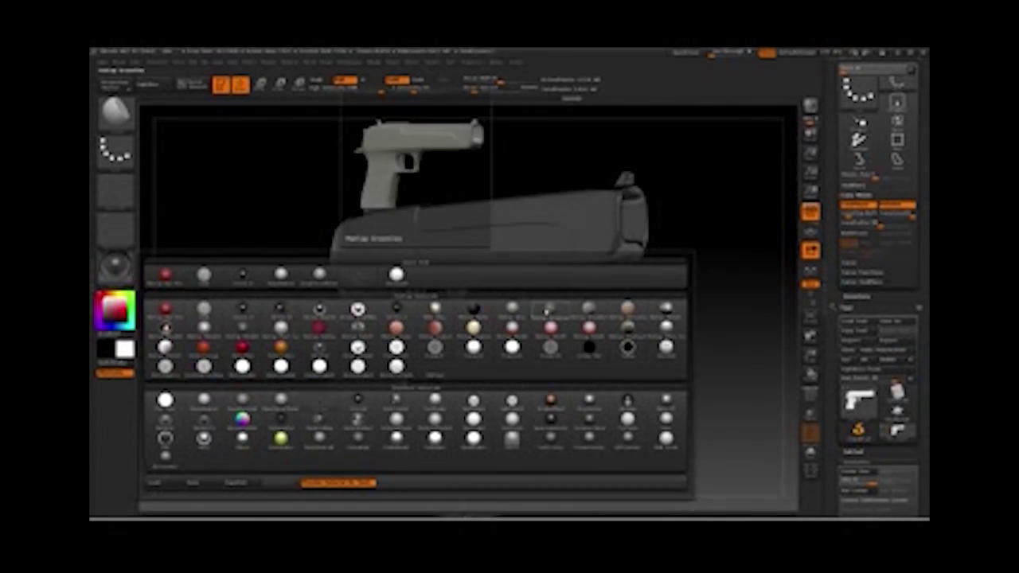
click(357, 308)
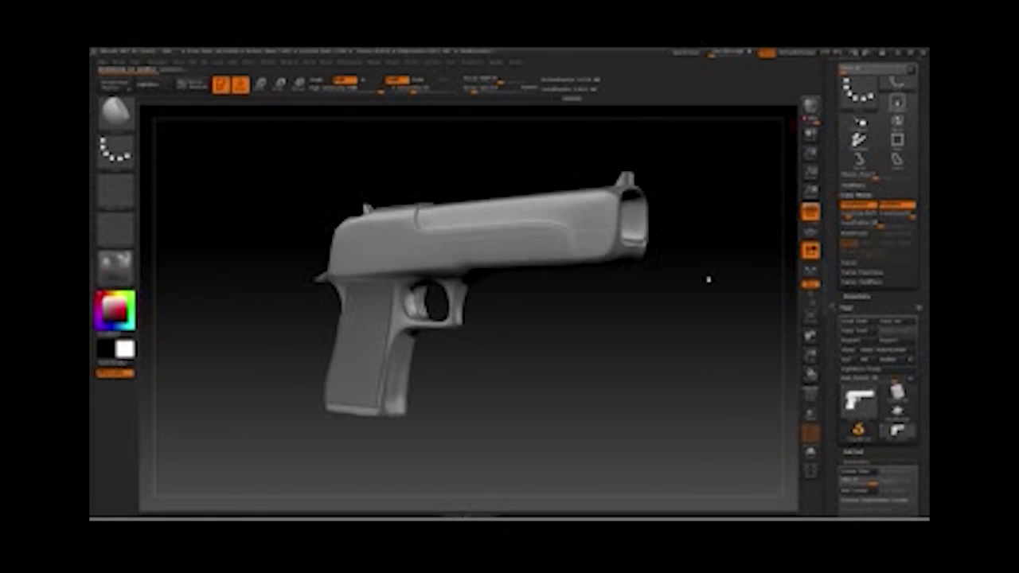
drag(707, 279, 707, 274)
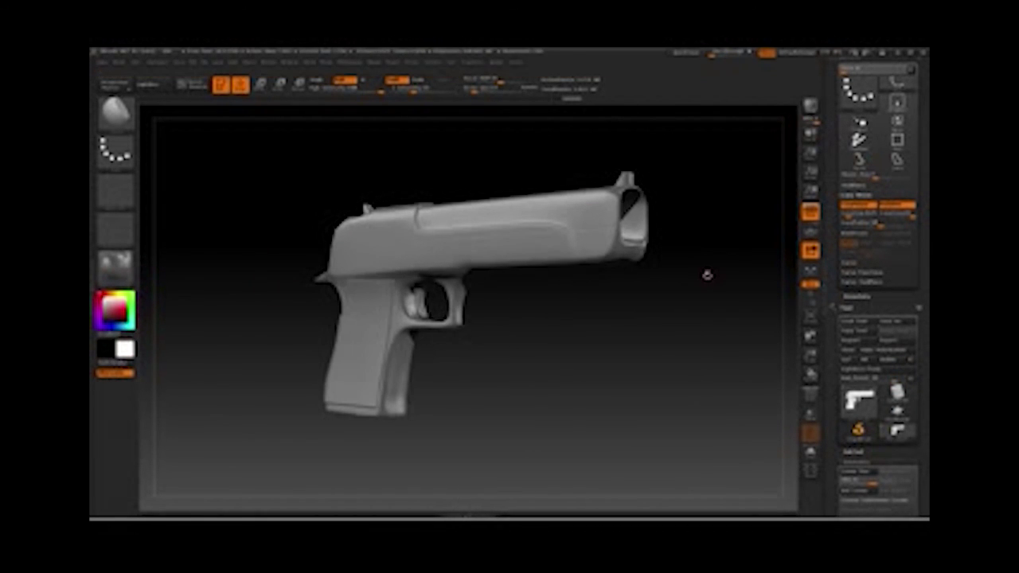